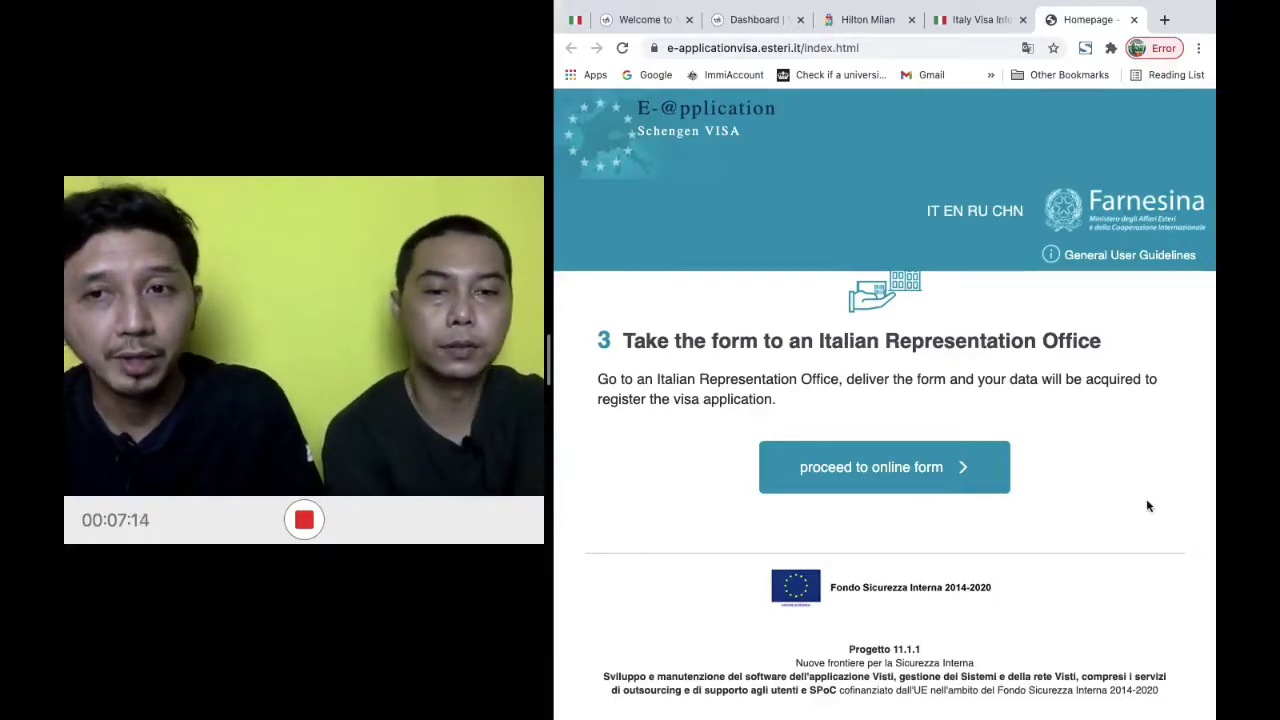
left_click(893, 476)
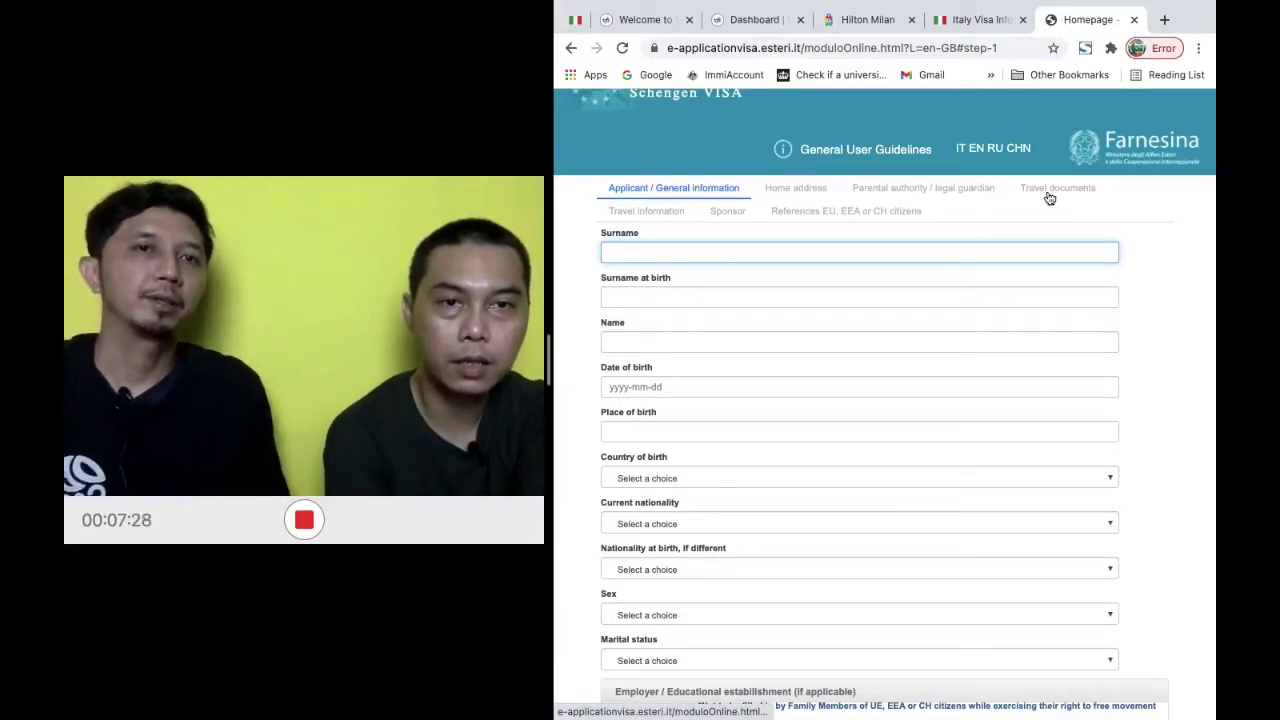
Dismiss the browser's autofill popup and place the cursor in the Surname field
left_click(813, 190)
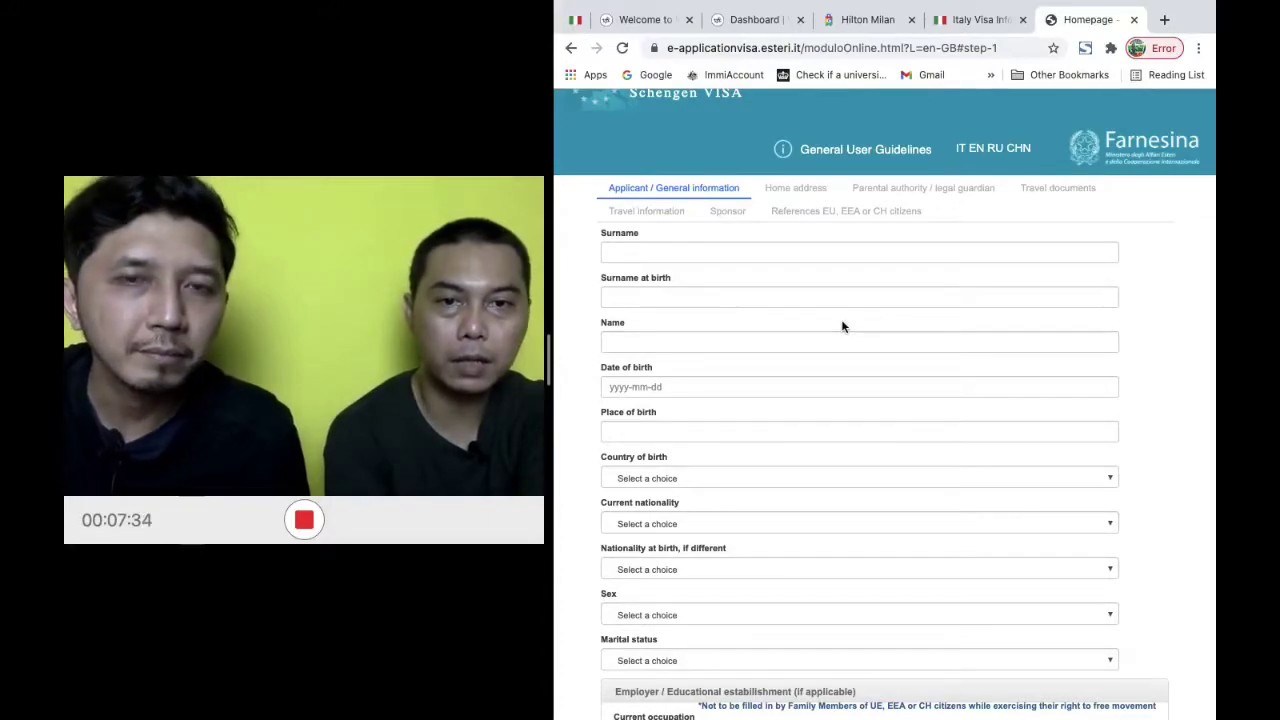
scroll(842, 326, "up", 1)
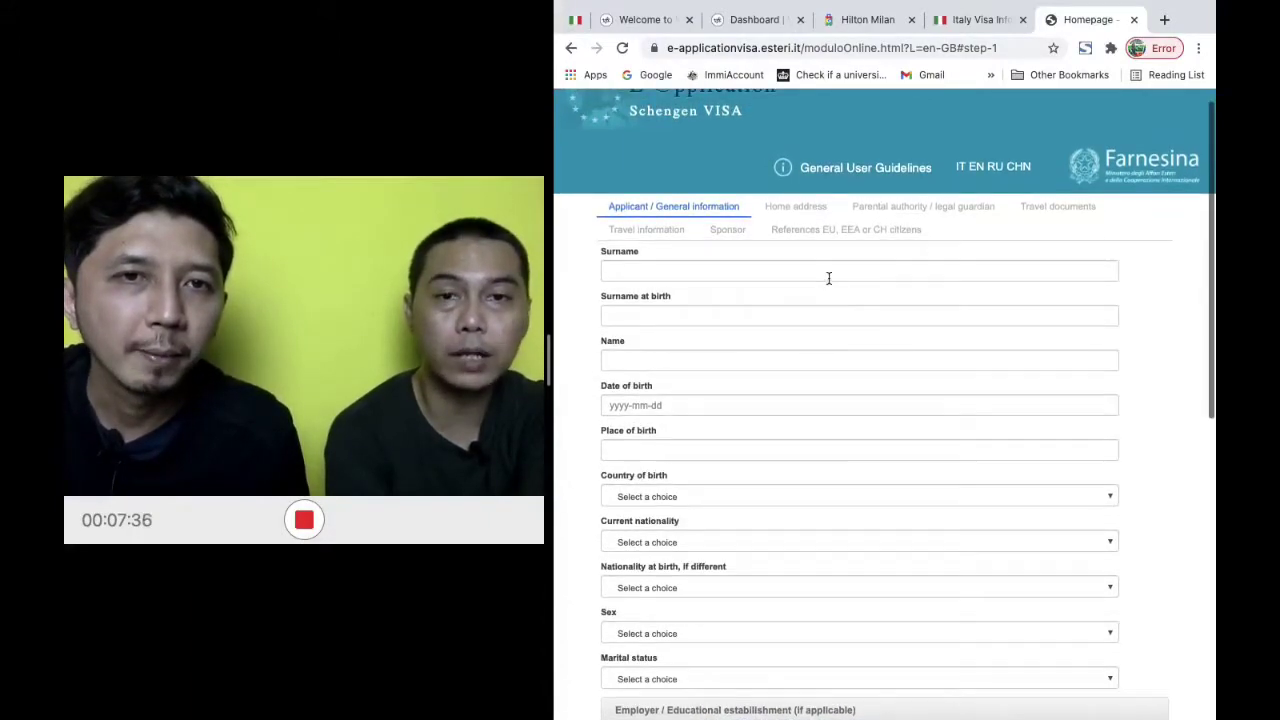
left_click(828, 271)
left_click(1160, 337)
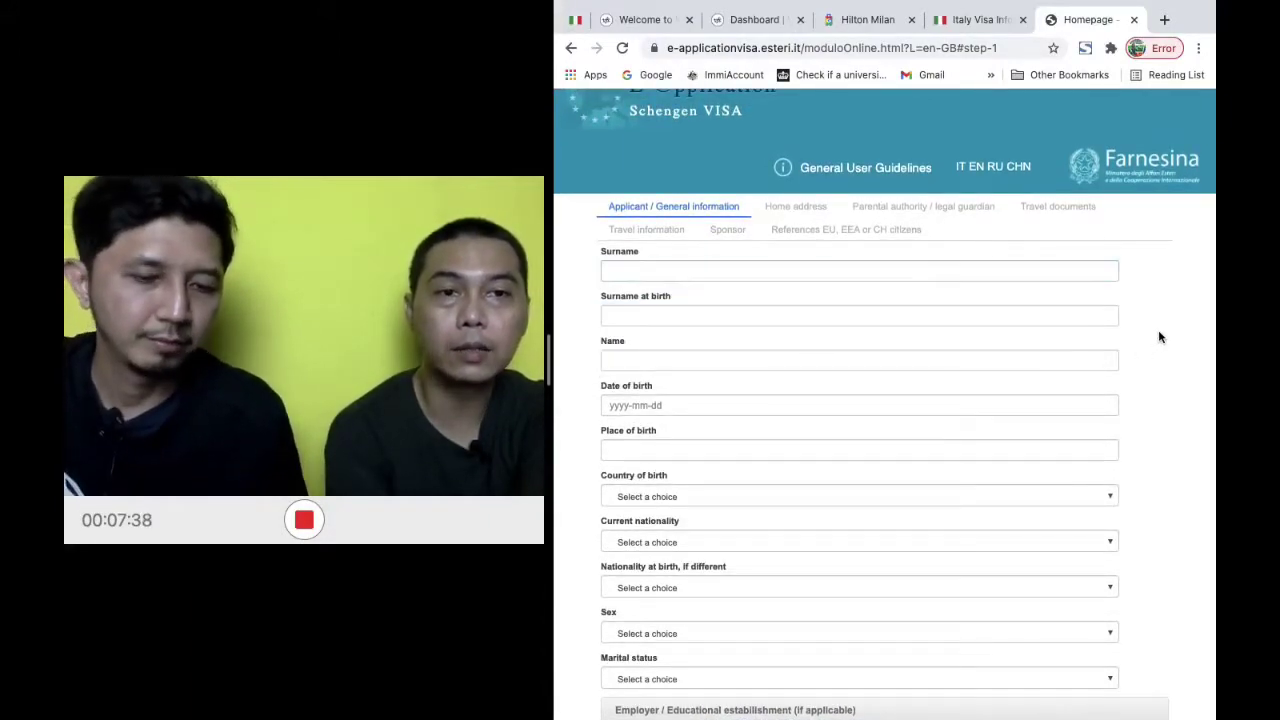
left_click(1085, 269)
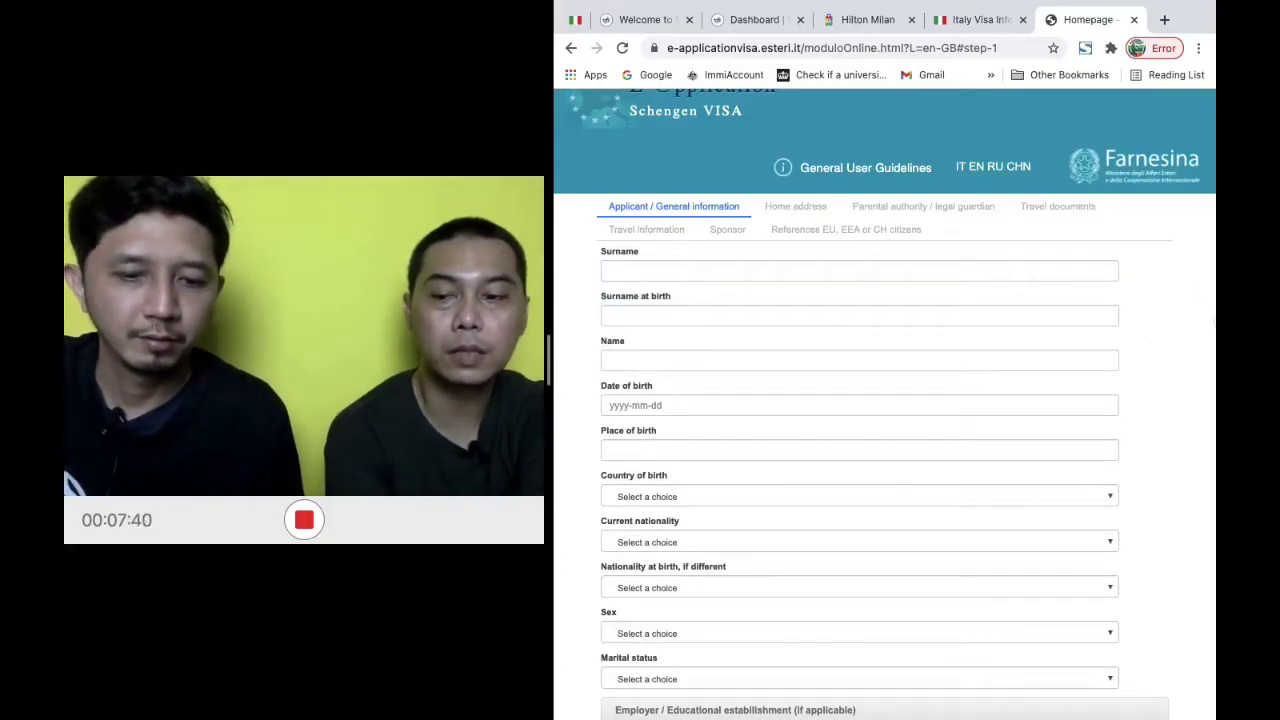
left_click(1030, 272)
Enter the applicant's surname in capitals, then the applicant's first name in Name
type("StR")
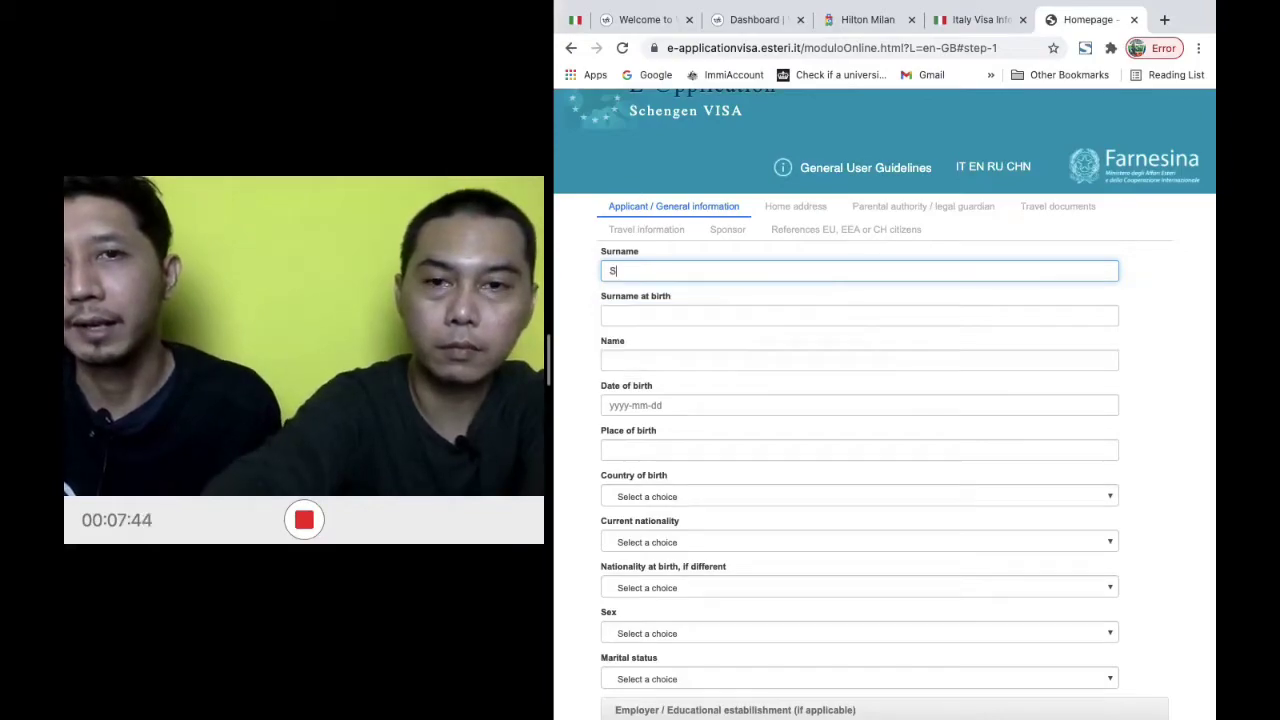
key("BackSpace")
key("BackSpace")
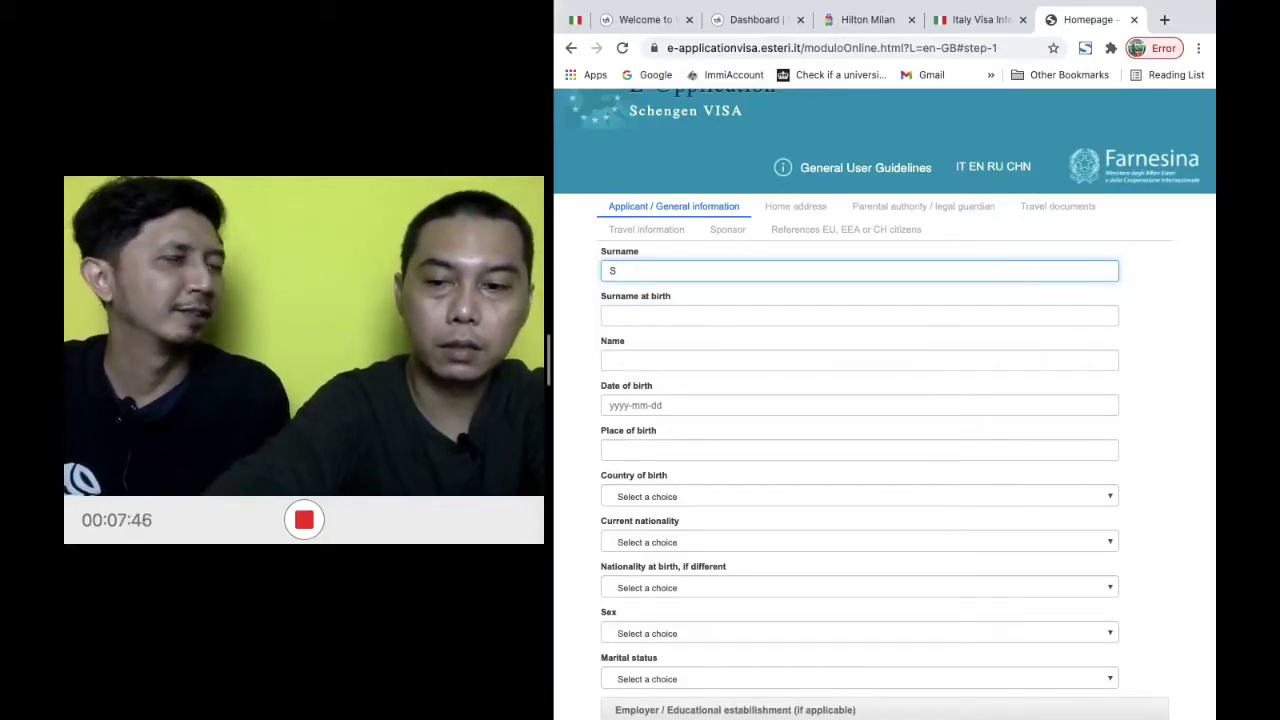
type("STR")
key("BackSpace")
key("BackSpace")
key("BackSpace")
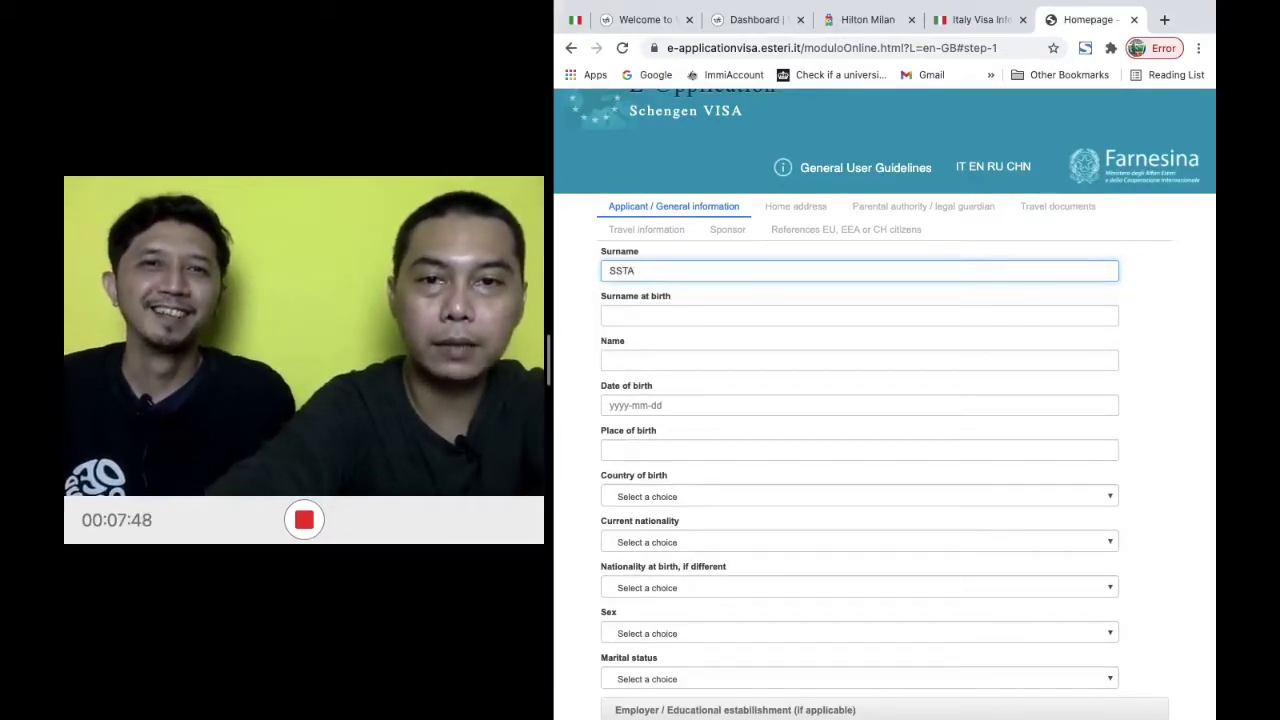
type("TAR")
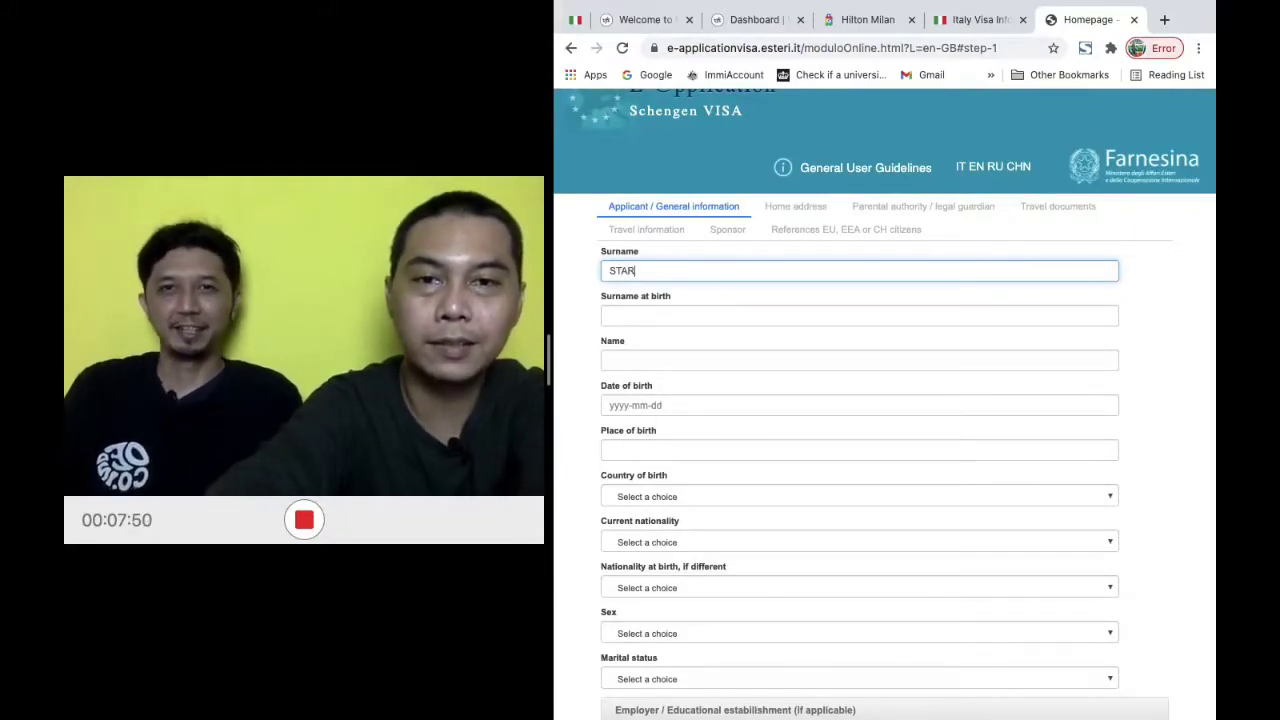
type("K")
key("Tab")
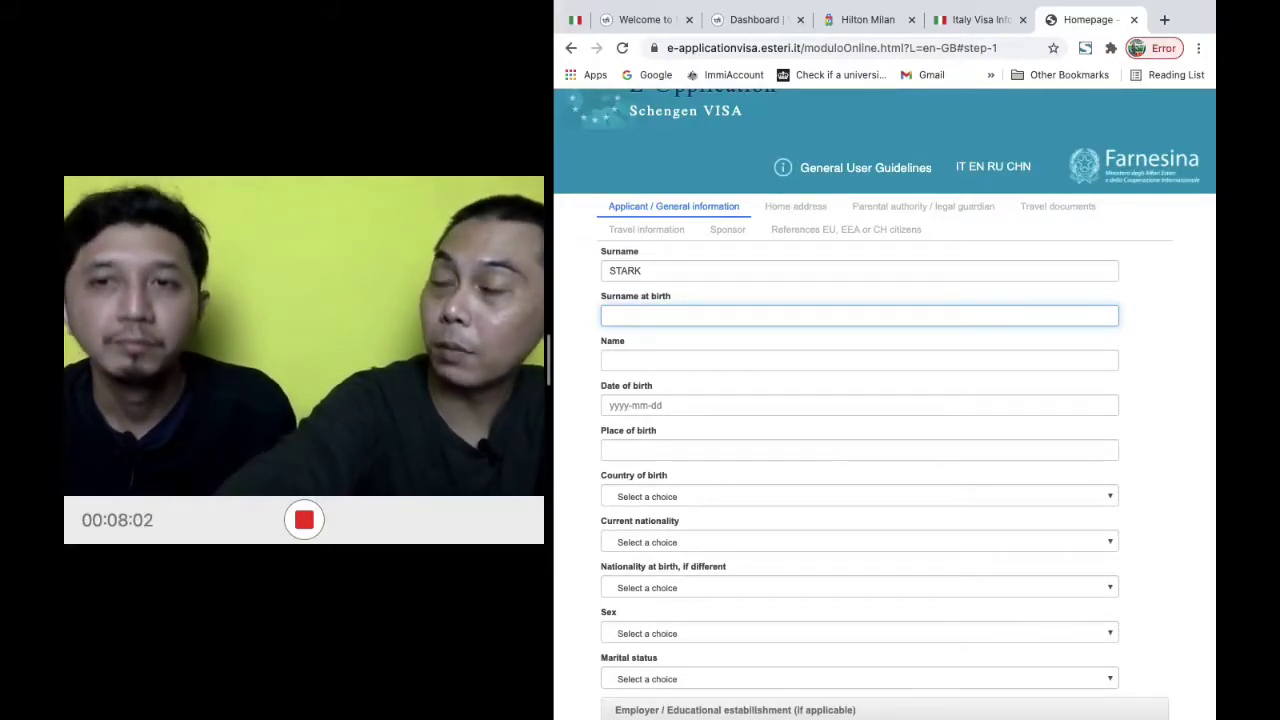
left_click(859, 360)
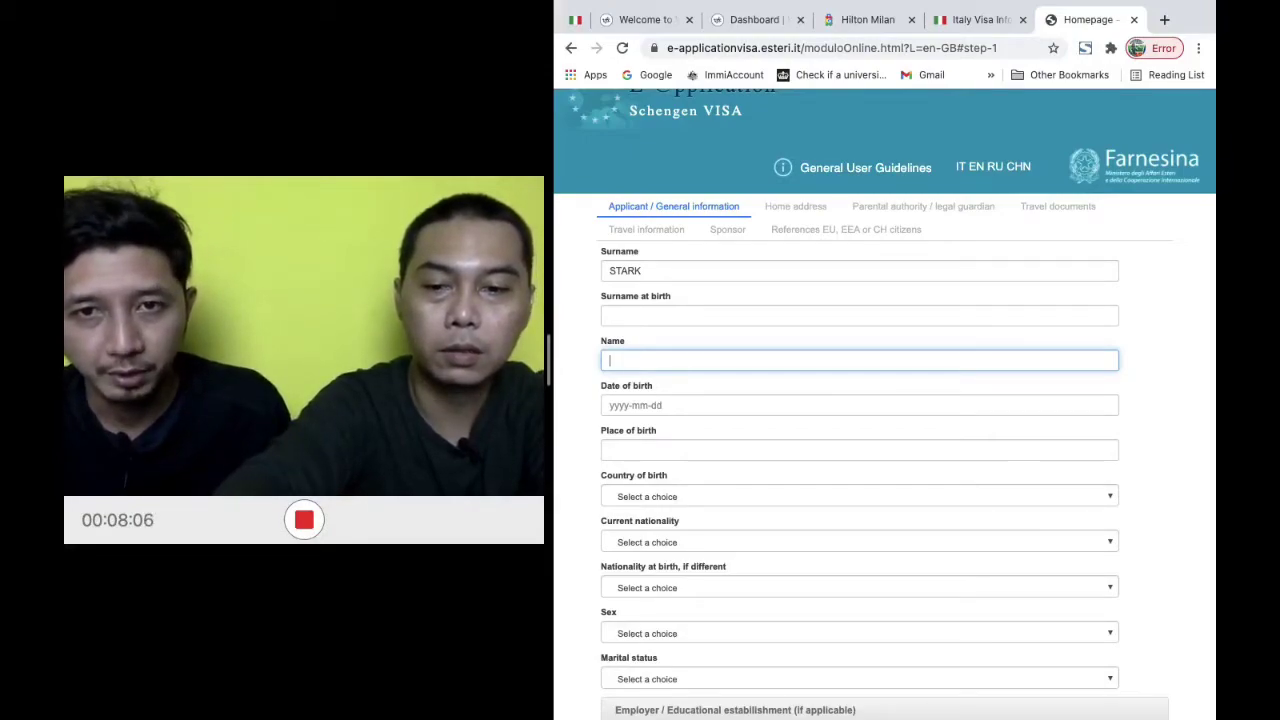
type("TONY")
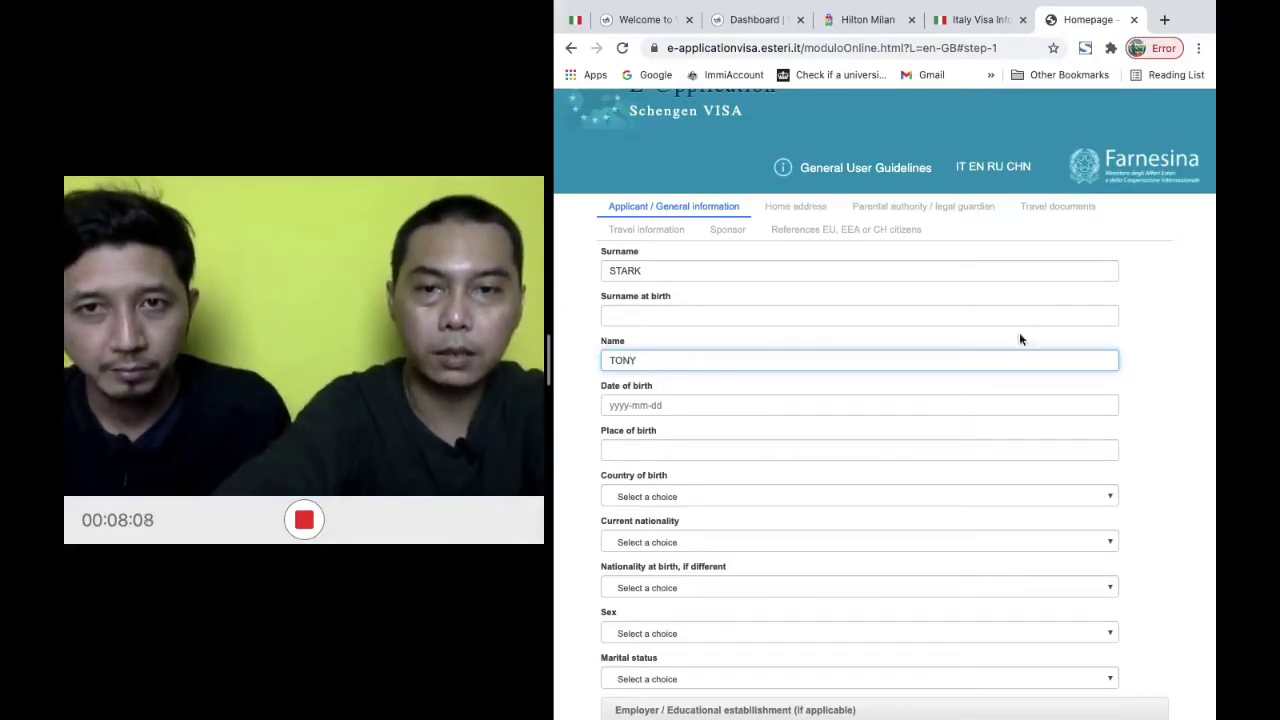
Page the Date of birth calendar back to the 1980-1989 decade, then close it
left_click(929, 404)
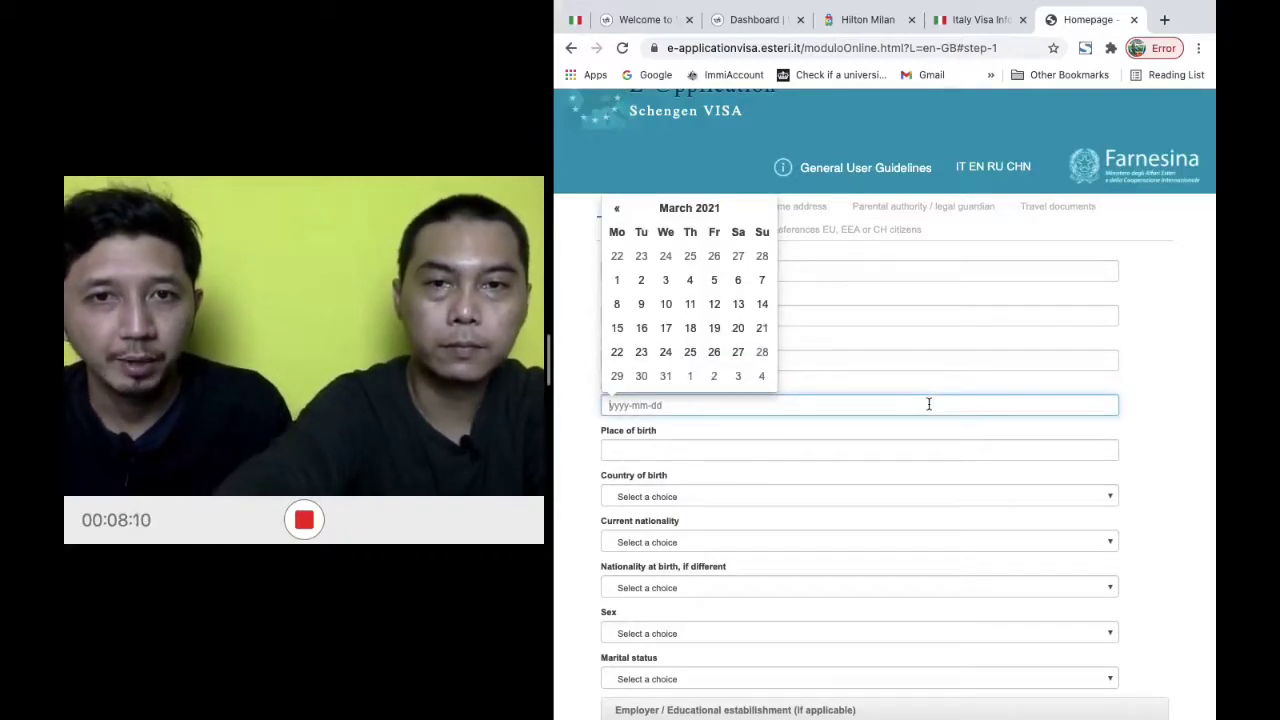
left_click(697, 208)
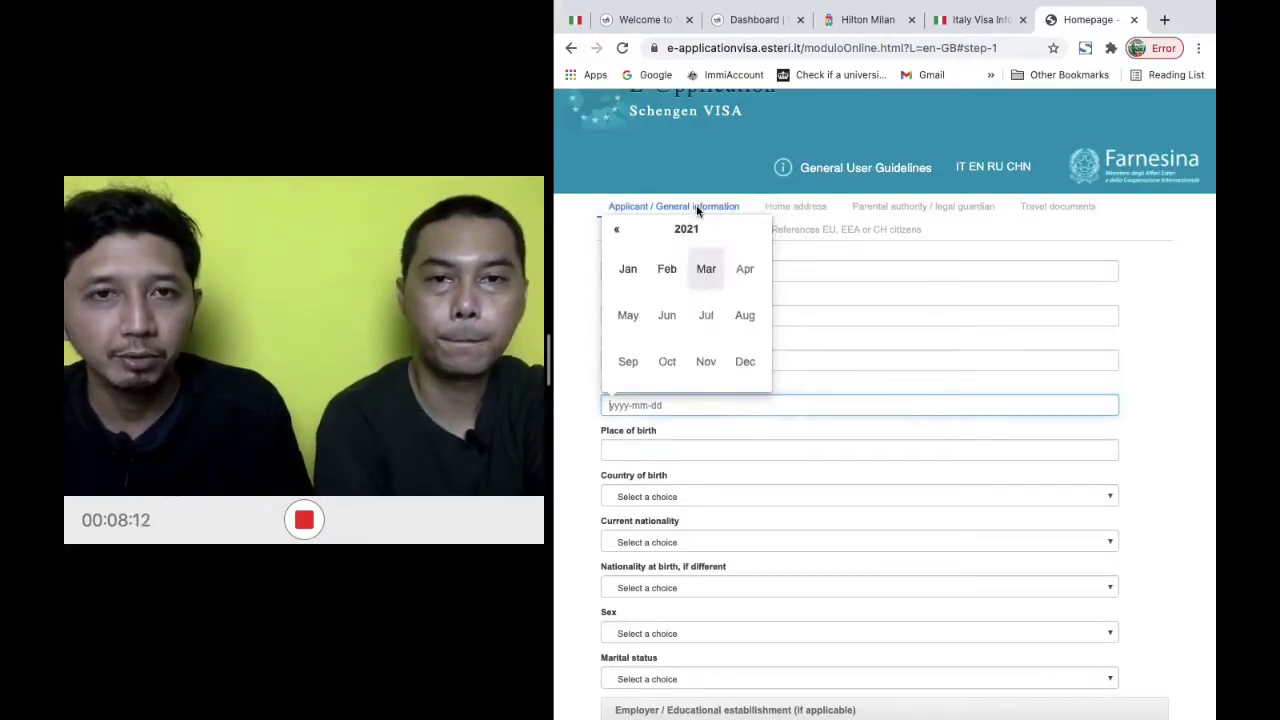
left_click(707, 232)
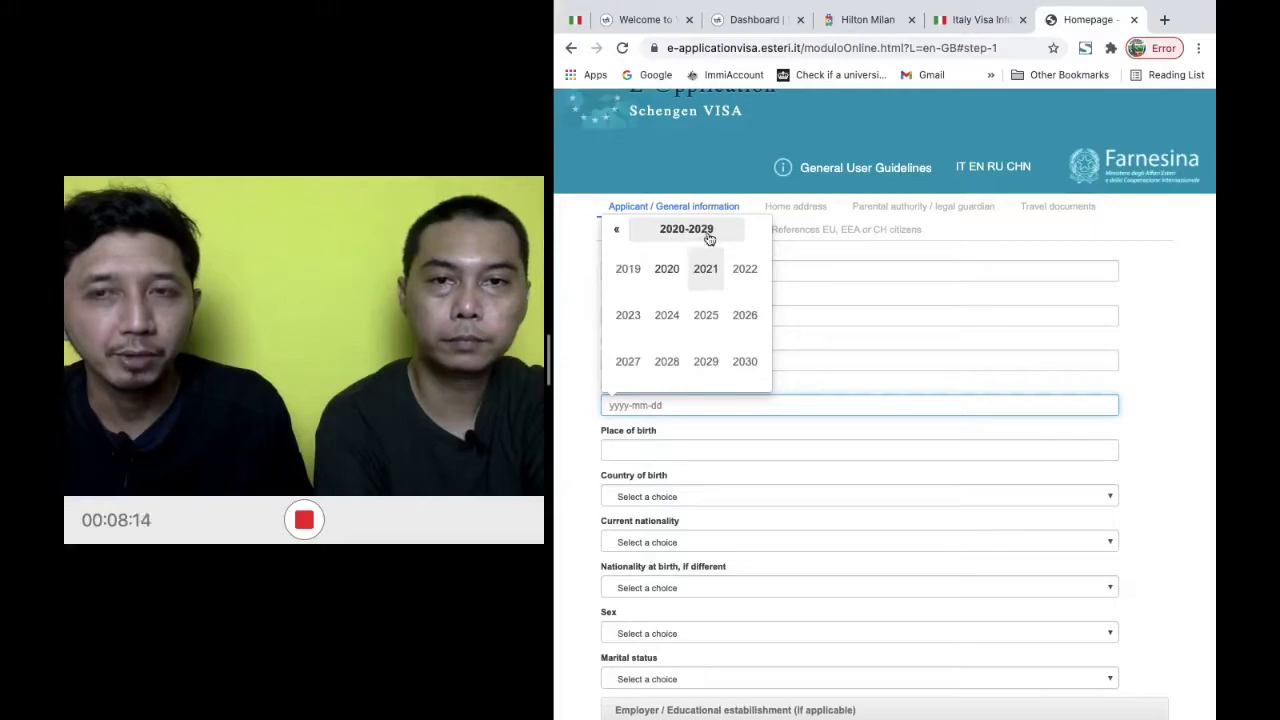
left_click(620, 232)
left_click(622, 233)
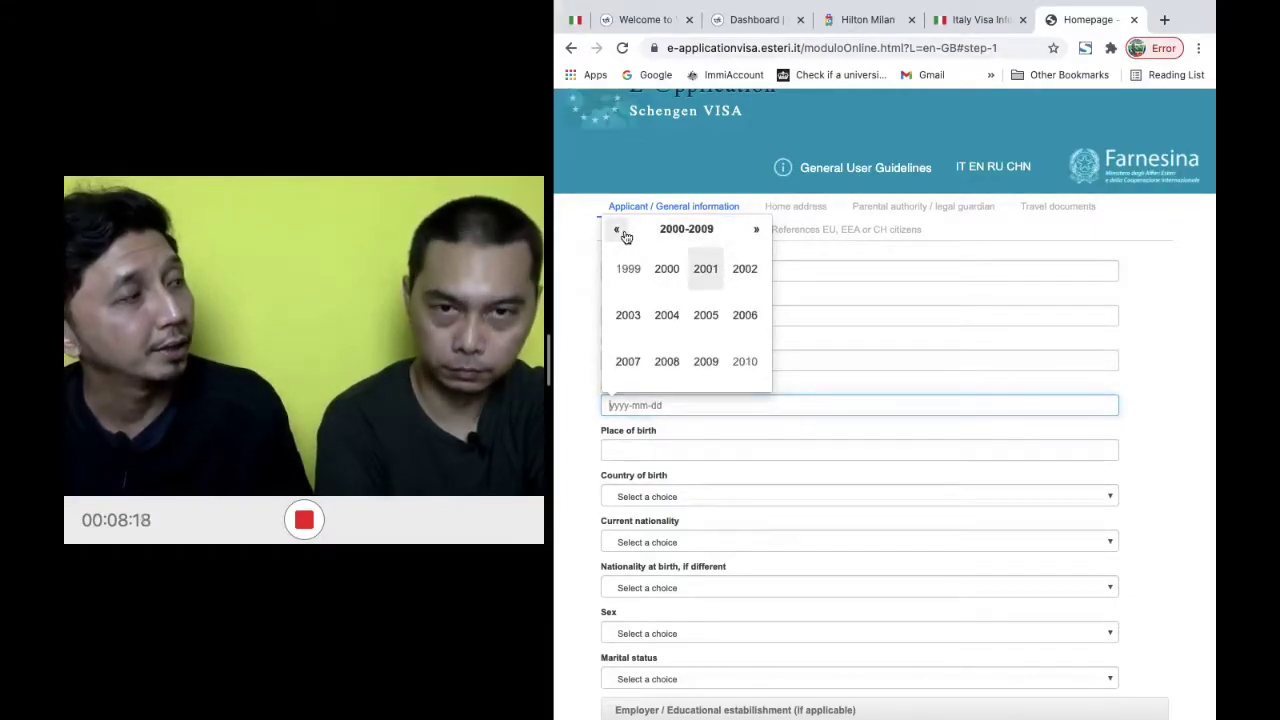
left_click(622, 233)
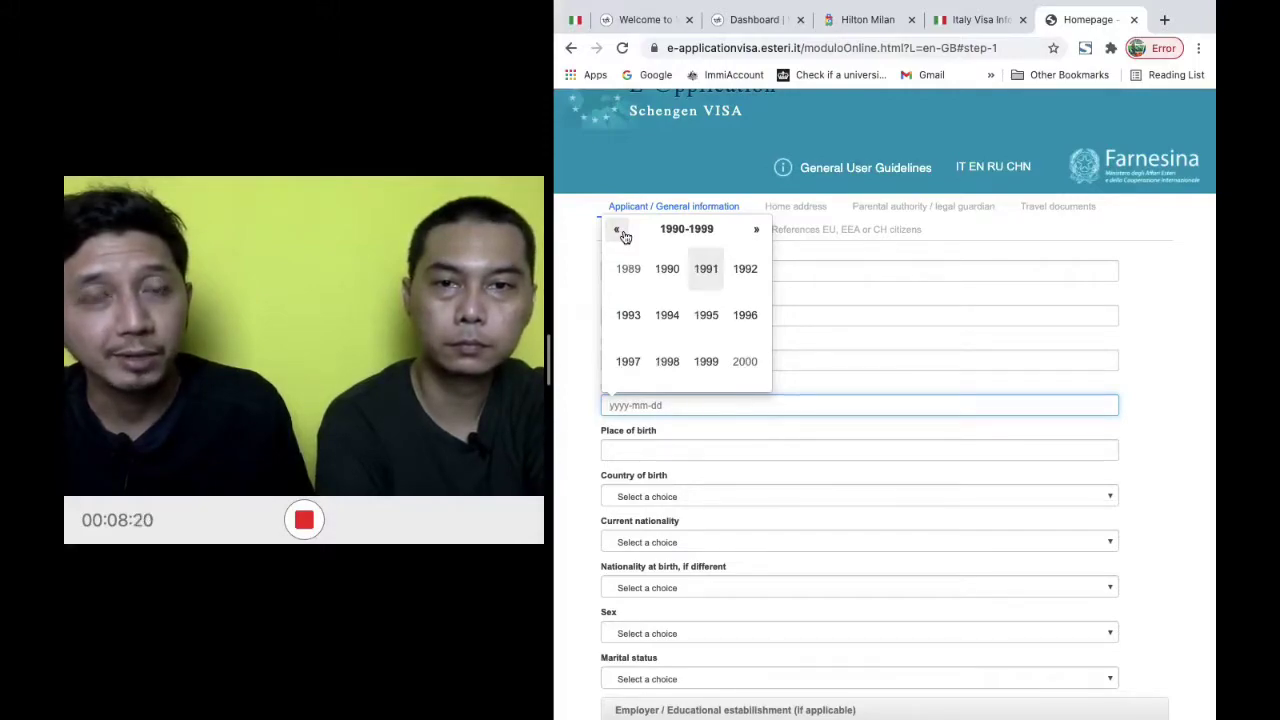
left_click(622, 233)
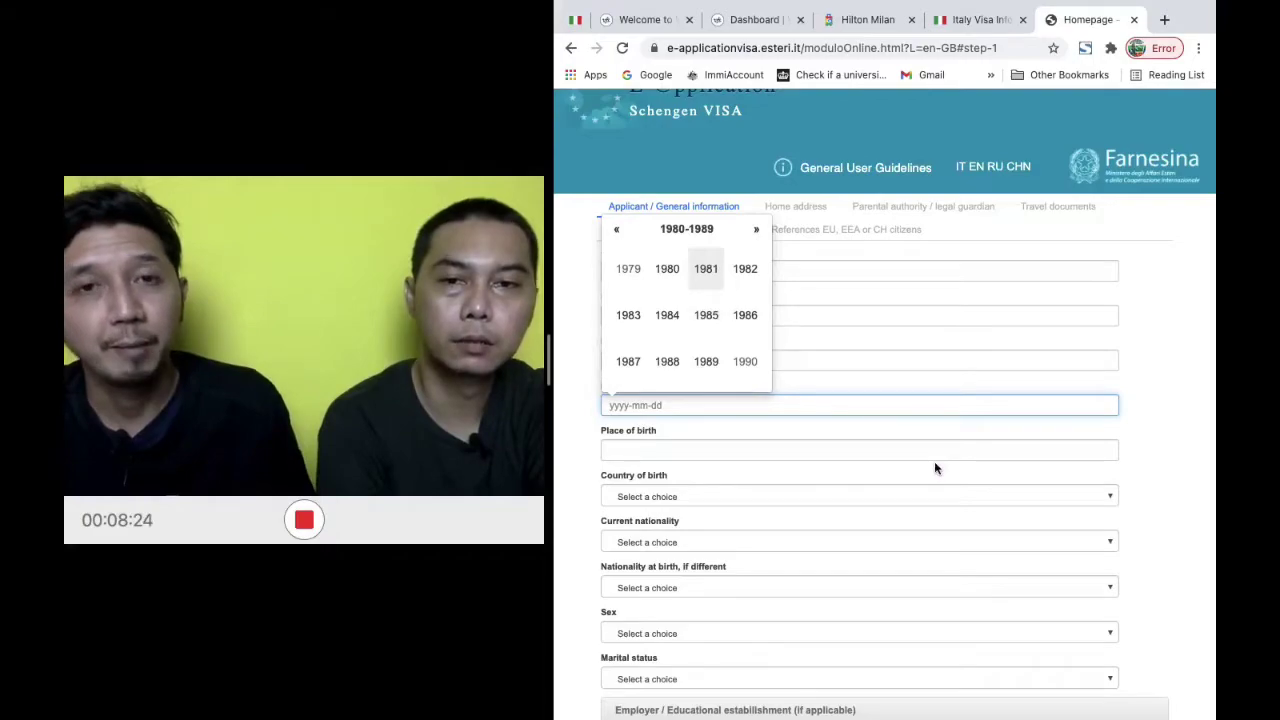
left_click(1150, 398)
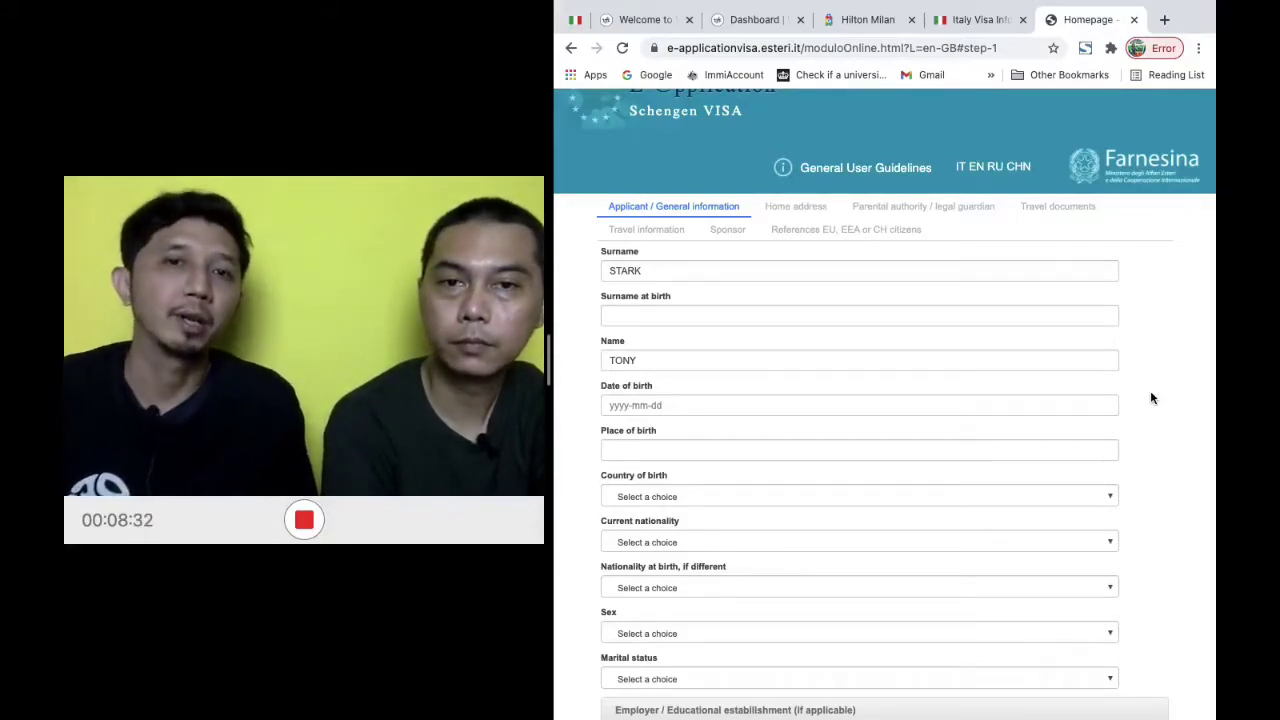
left_click(731, 404)
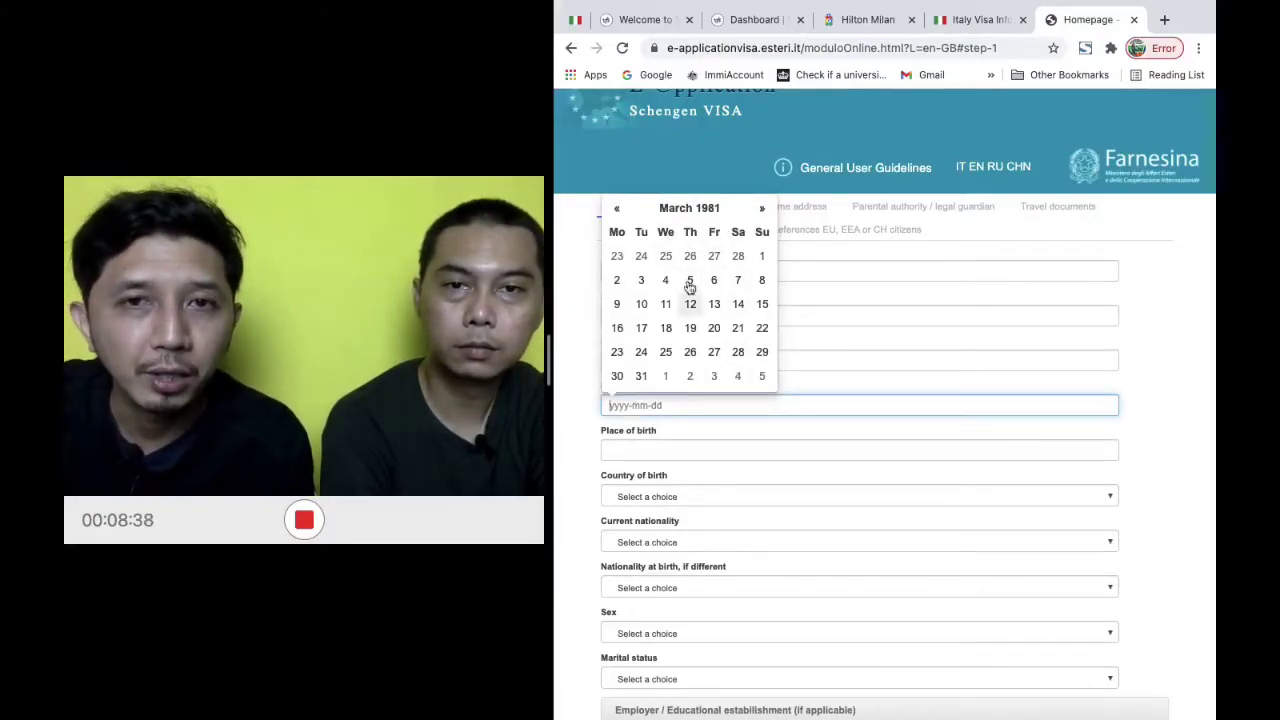
left_click(620, 210)
left_click(620, 210)
left_click(620, 210)
left_click(620, 210)
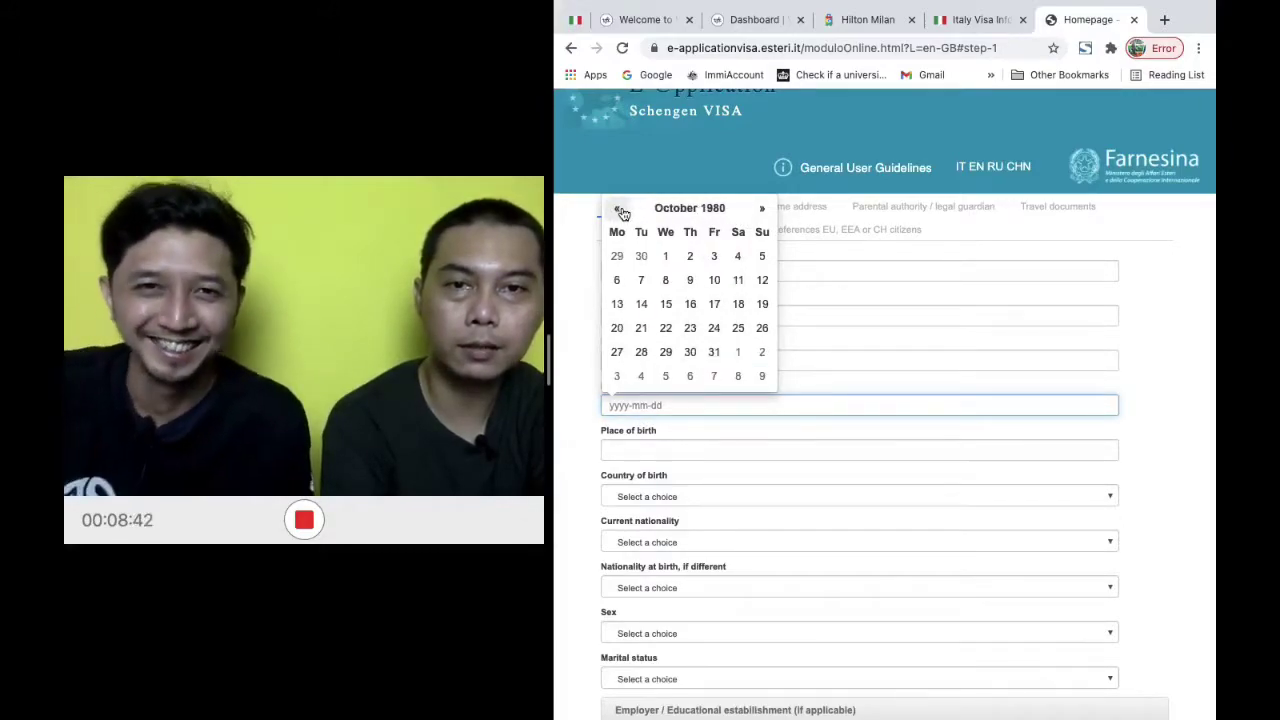
left_click(620, 210)
left_click(620, 210)
left_click(620, 210)
left_click(620, 210)
left_click(620, 210)
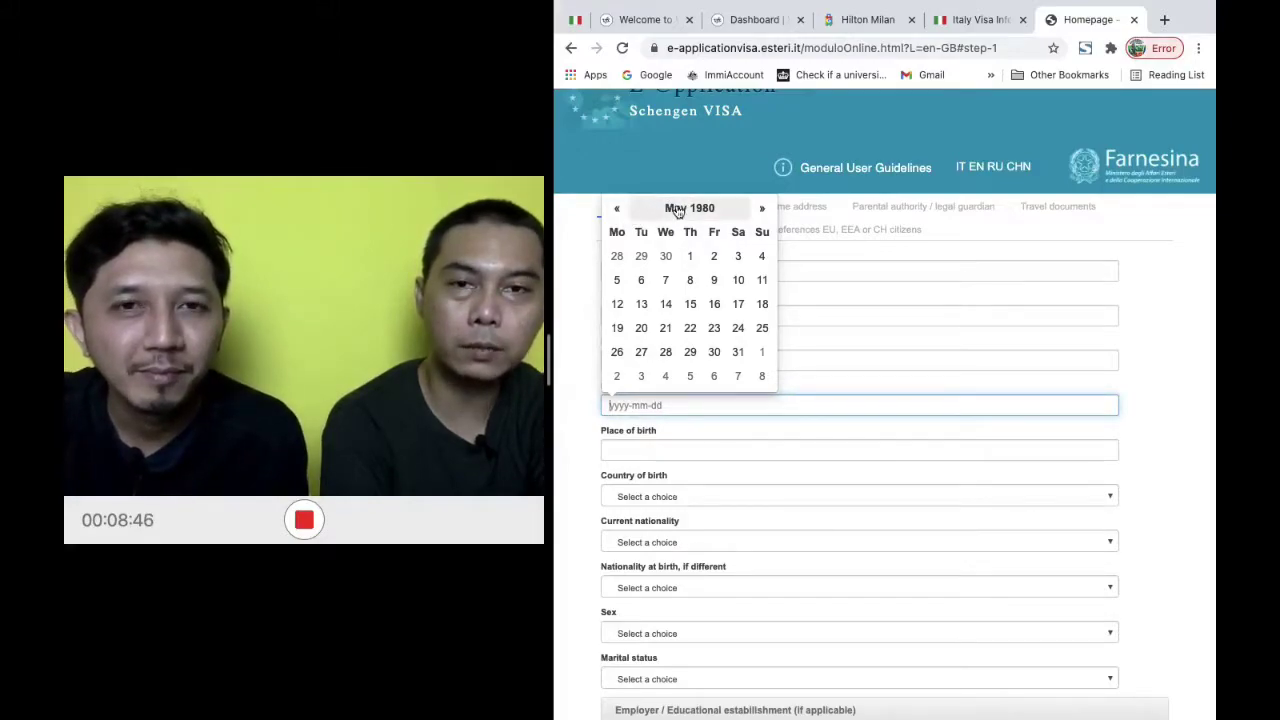
left_click(677, 208)
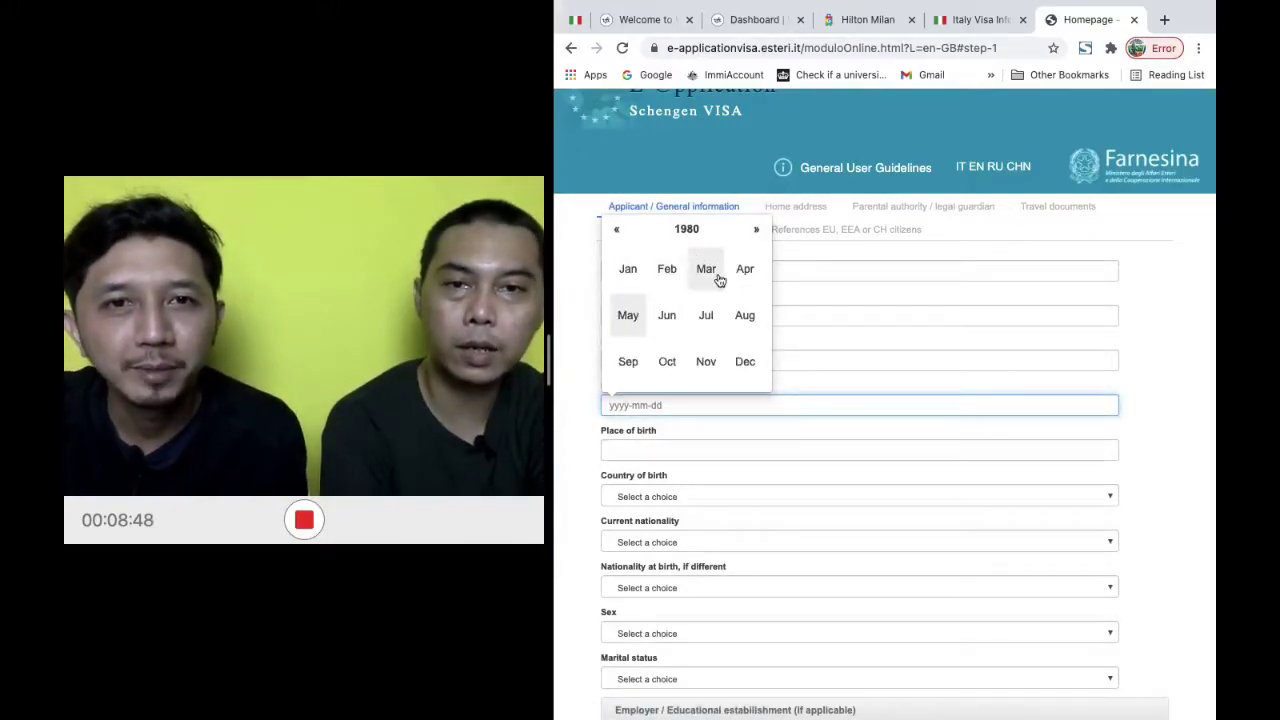
left_click(627, 315)
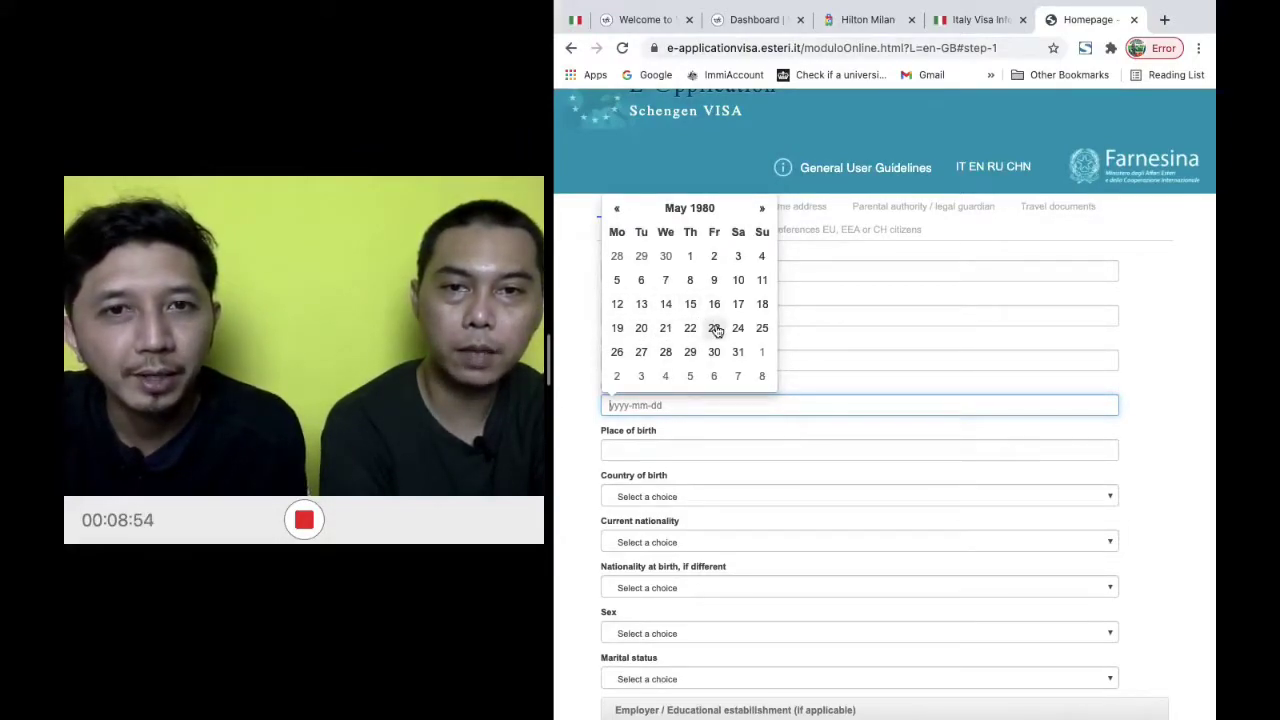
left_click(715, 329)
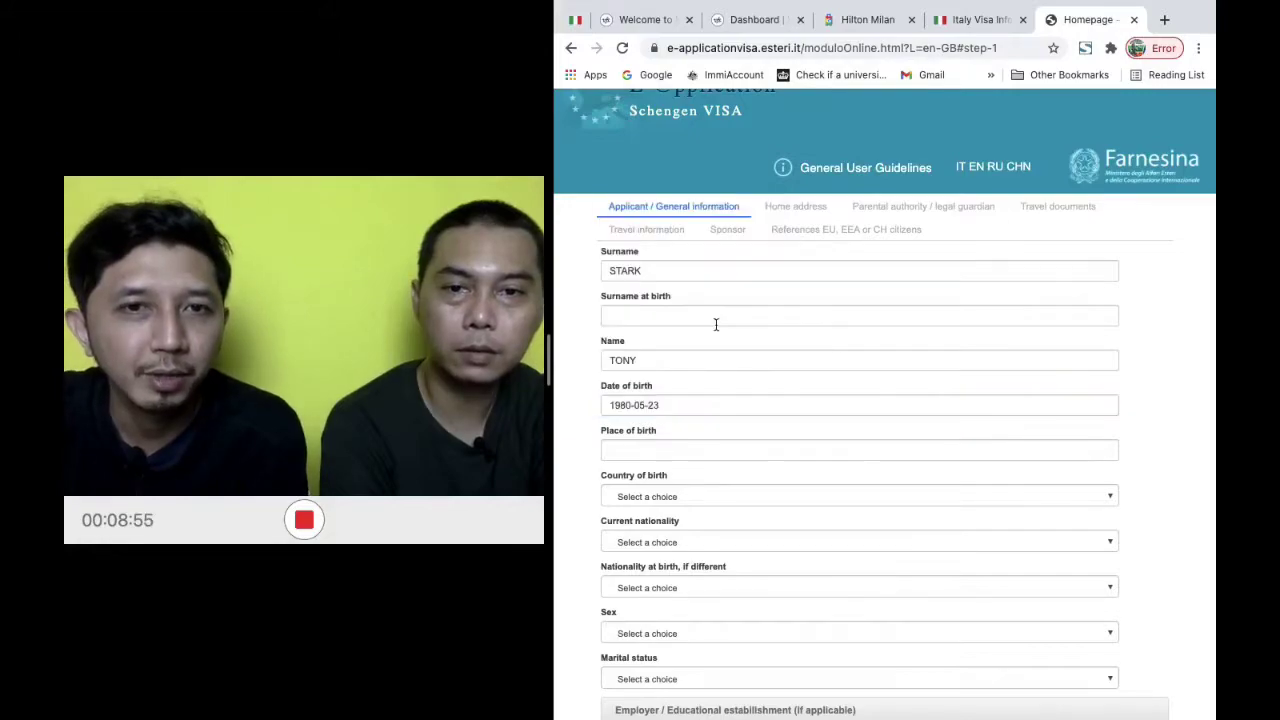
left_click(686, 450)
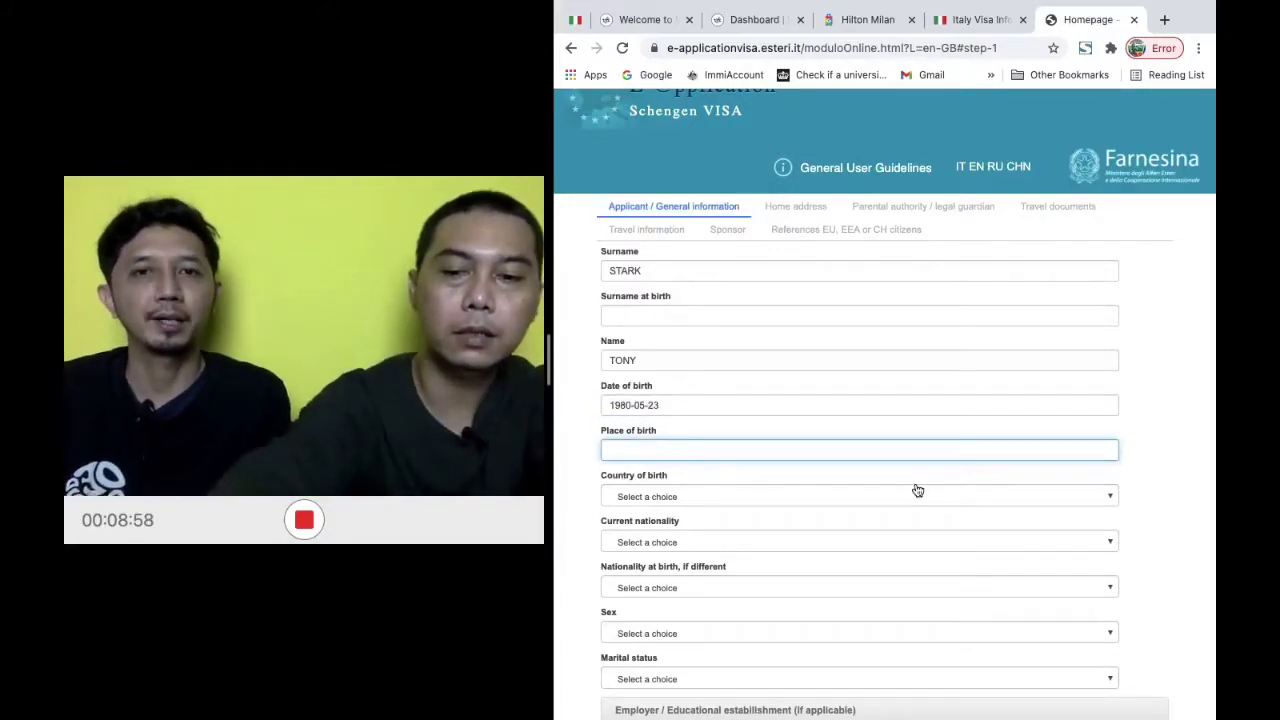
Enter place of birth JAKRTA and choose IDN - INDONESIA as country of birth
type("JAKRTA")
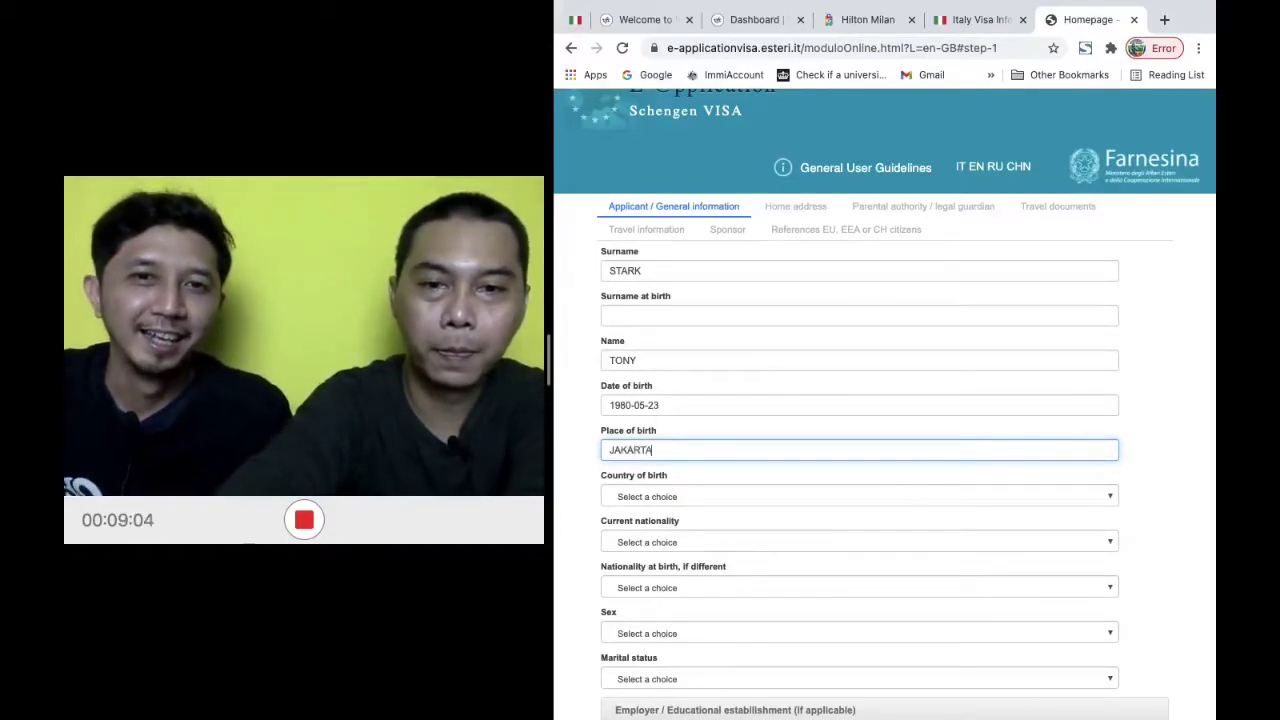
left_click(860, 496)
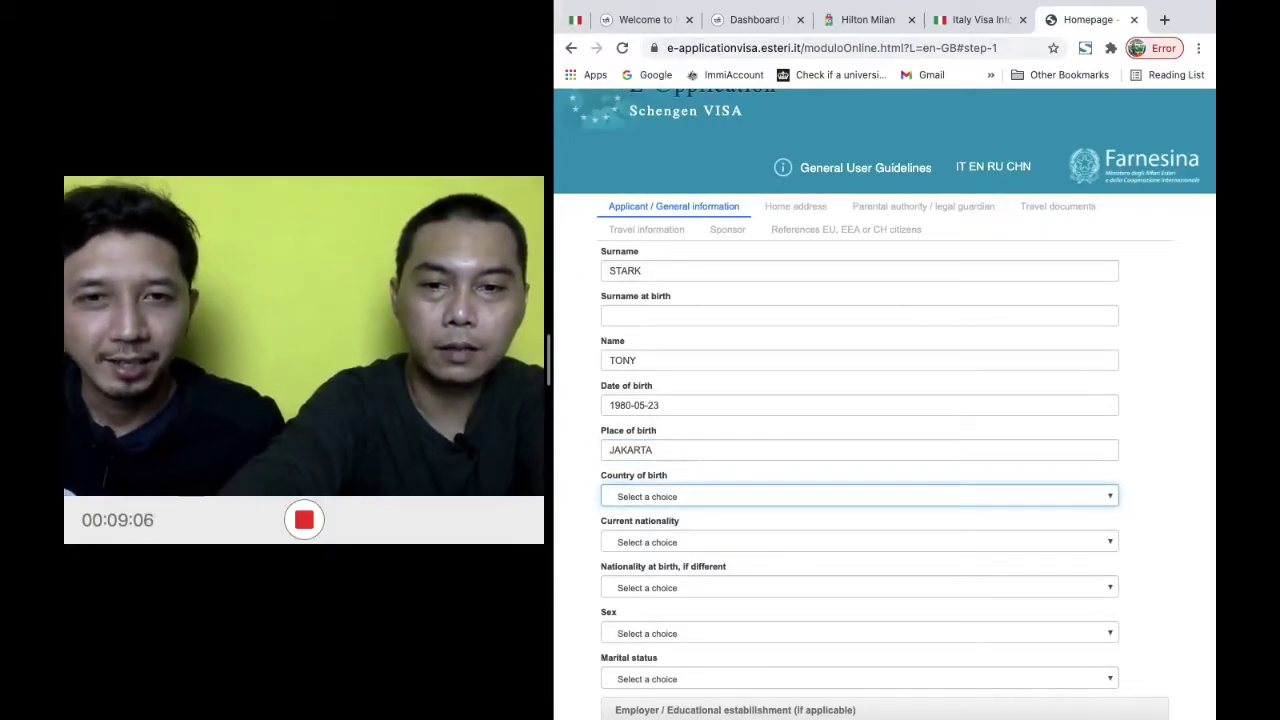
left_click(943, 496)
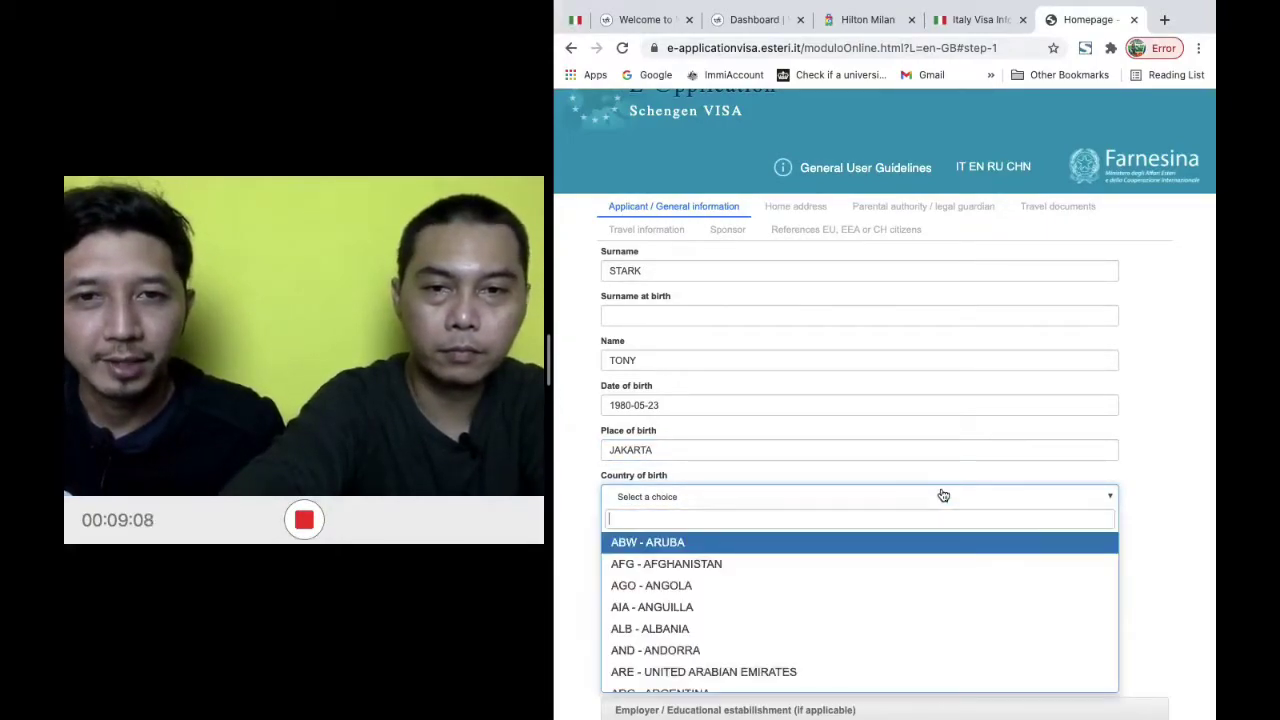
type("II")
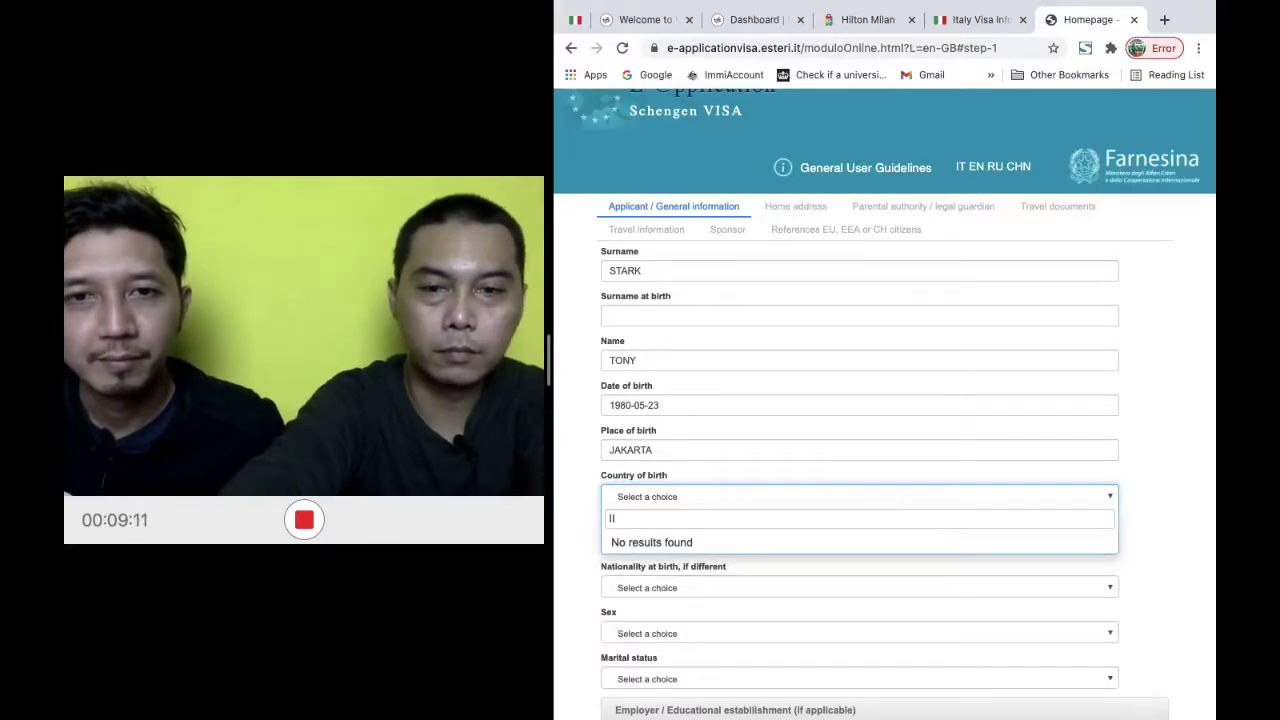
key("BackSpace")
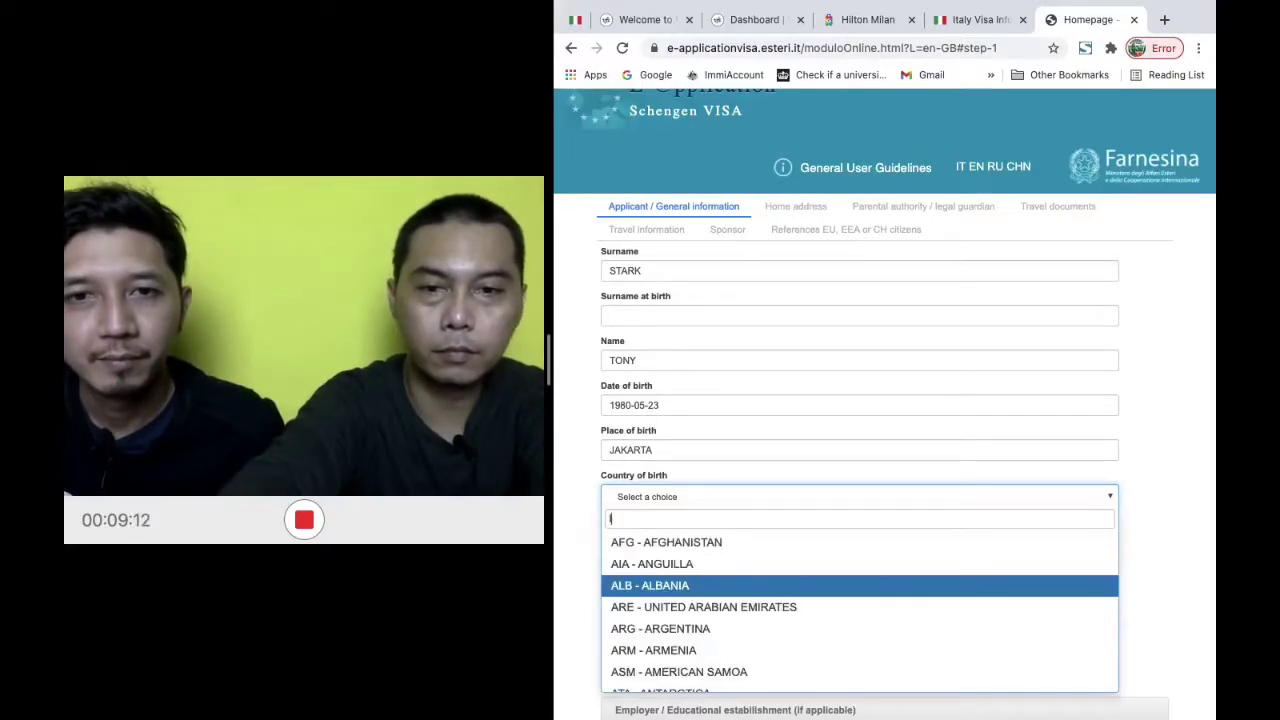
type("NDO")
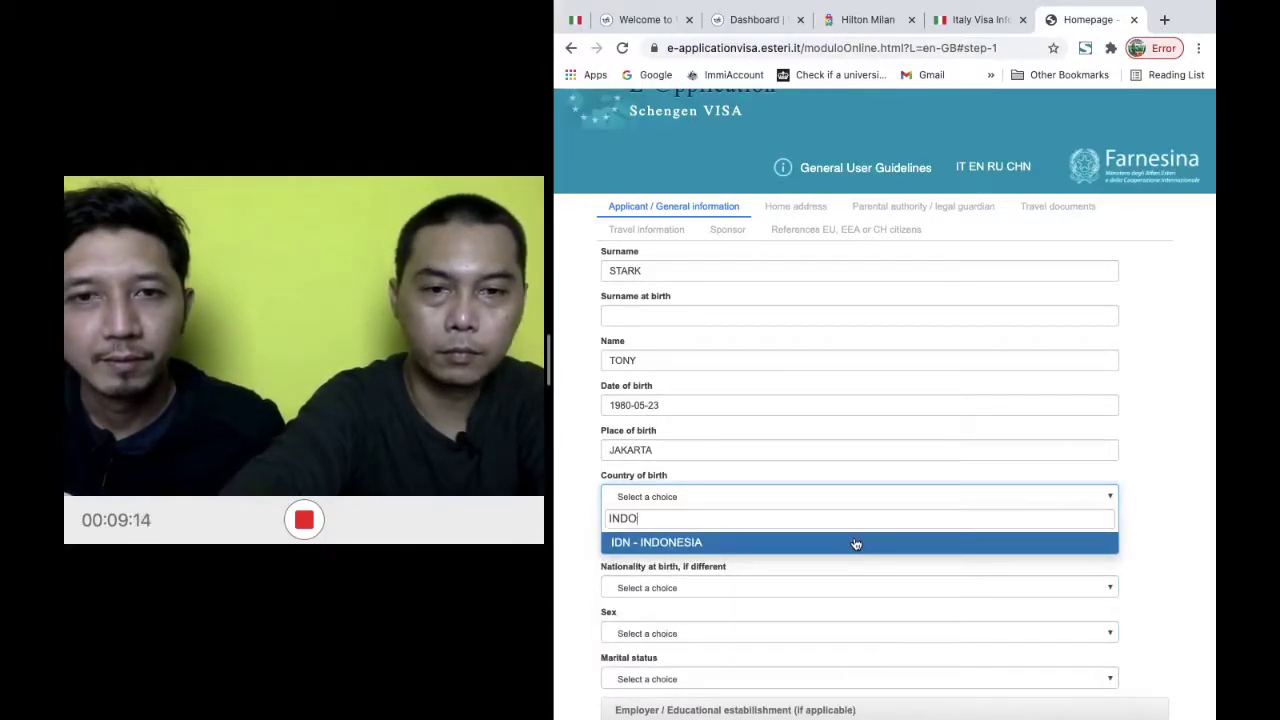
left_click(856, 542)
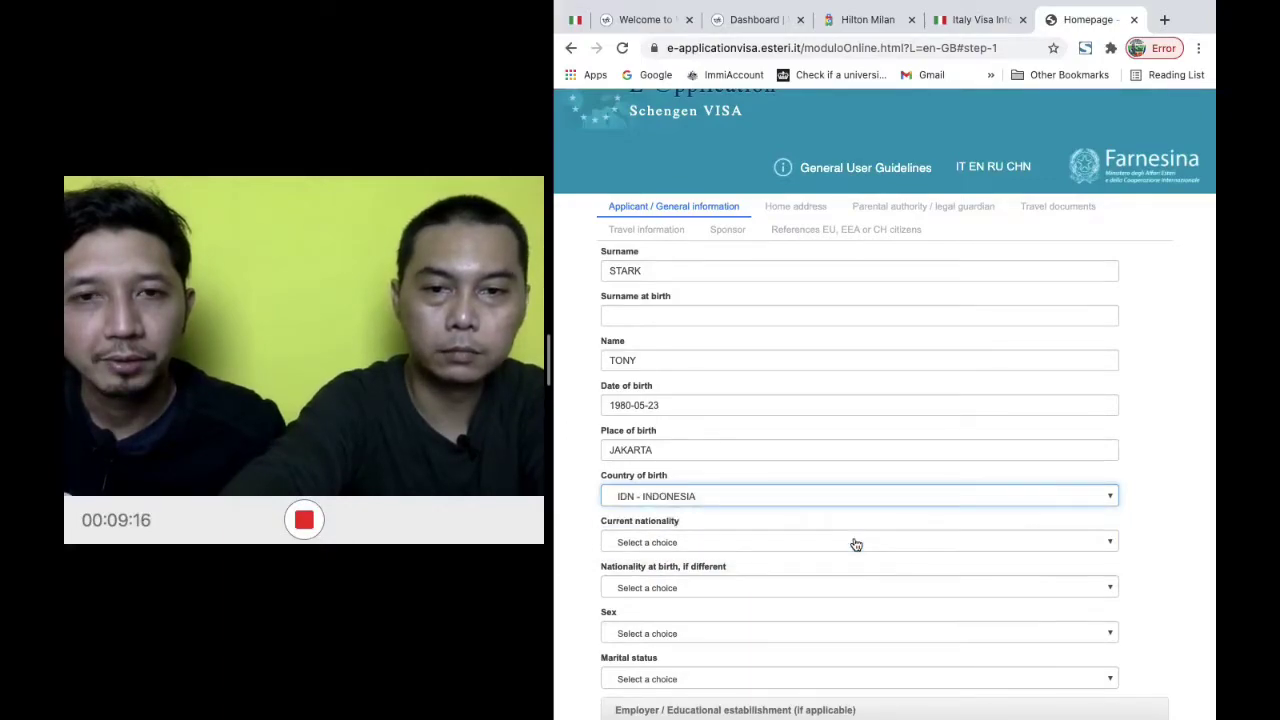
Set current nationality to IDN - INDONESIA using an IND search
left_click(838, 542)
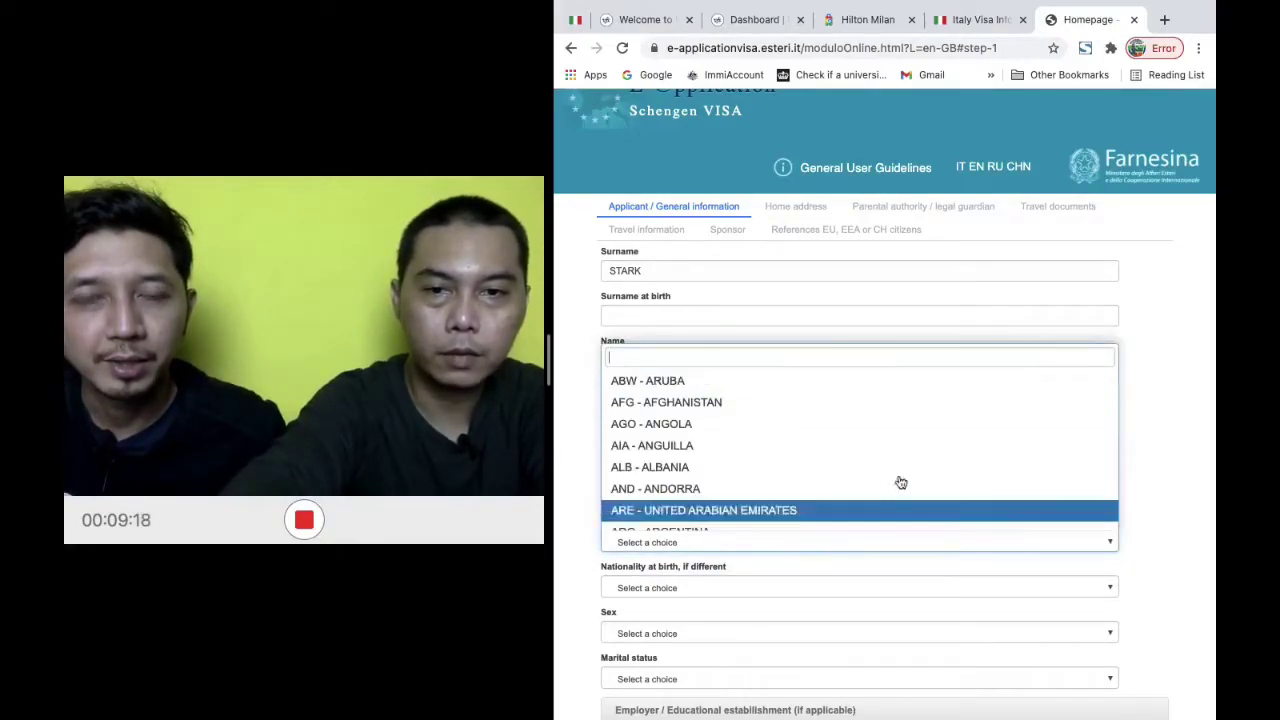
type("IND")
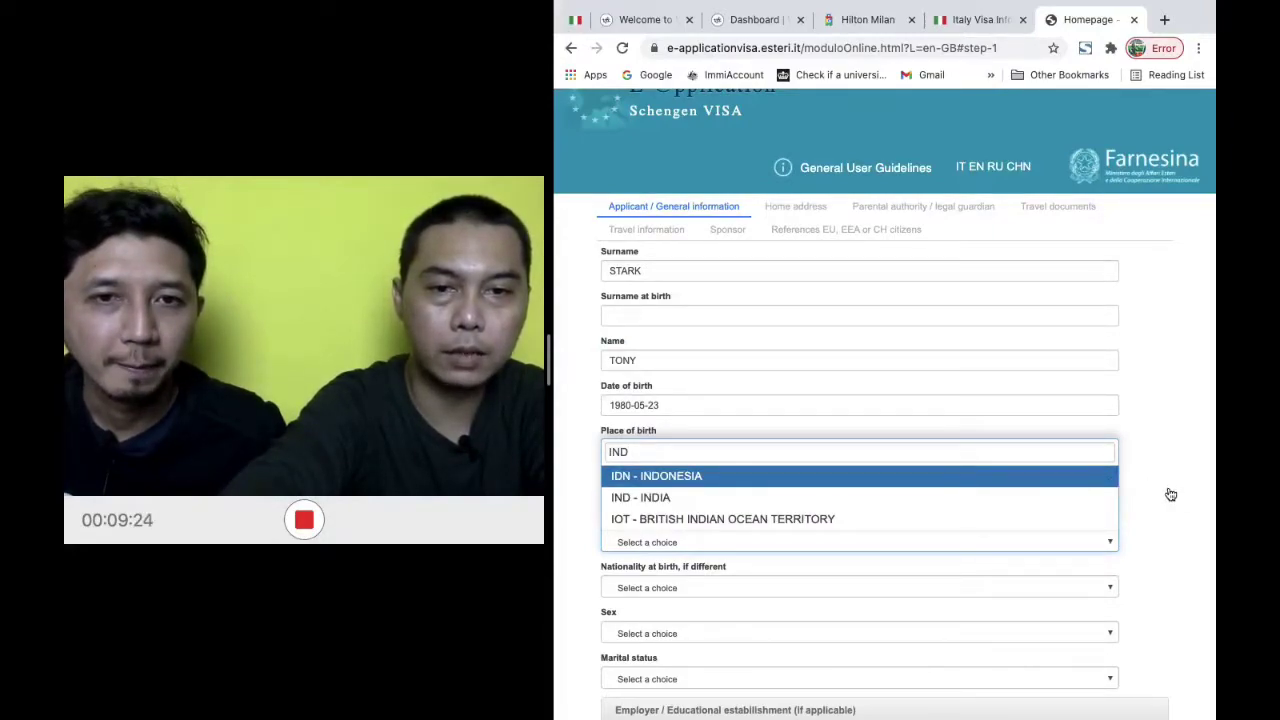
key("Return")
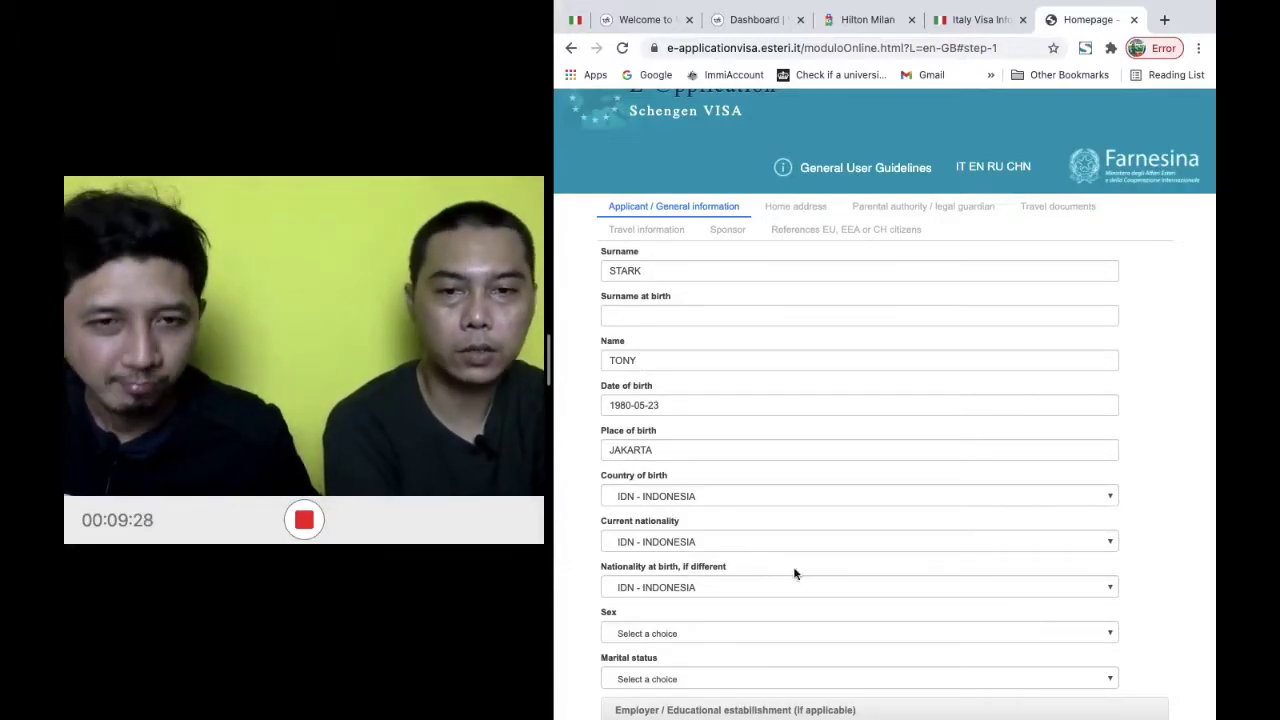
scroll(826, 549, "down", 1)
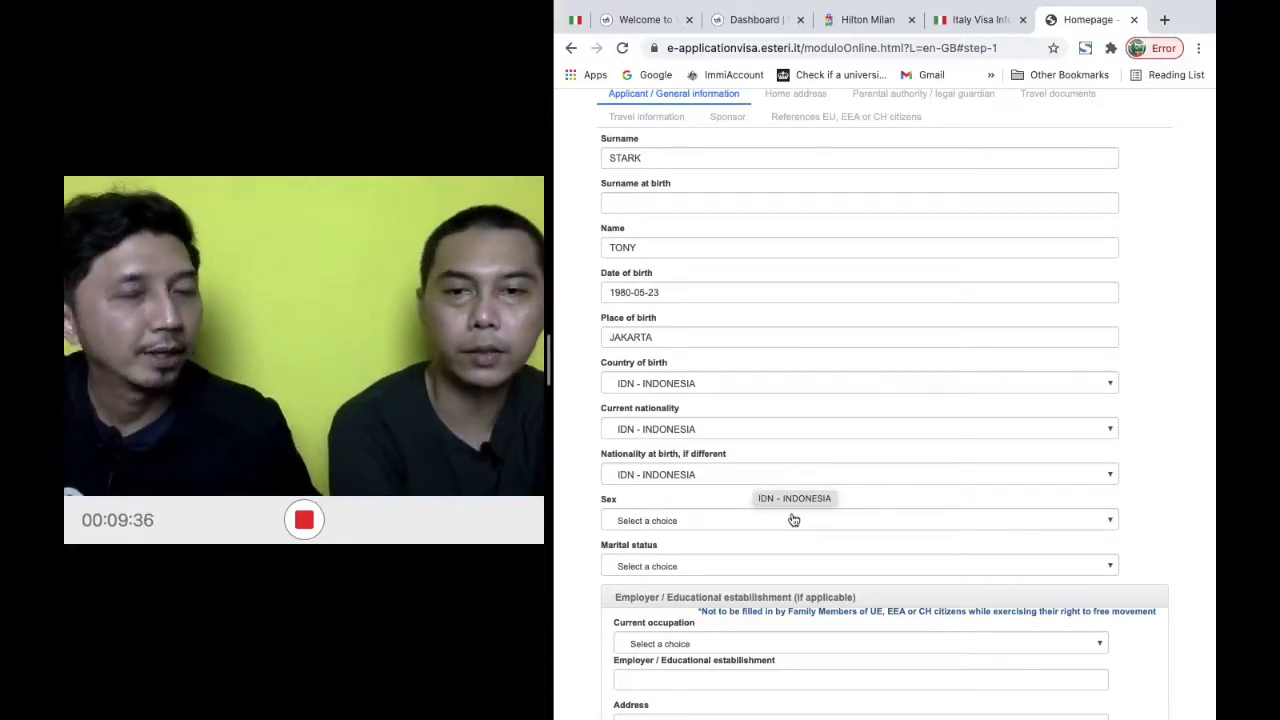
Choose Male for Sex and Married for Marital status
scroll(793, 520, "down", 1)
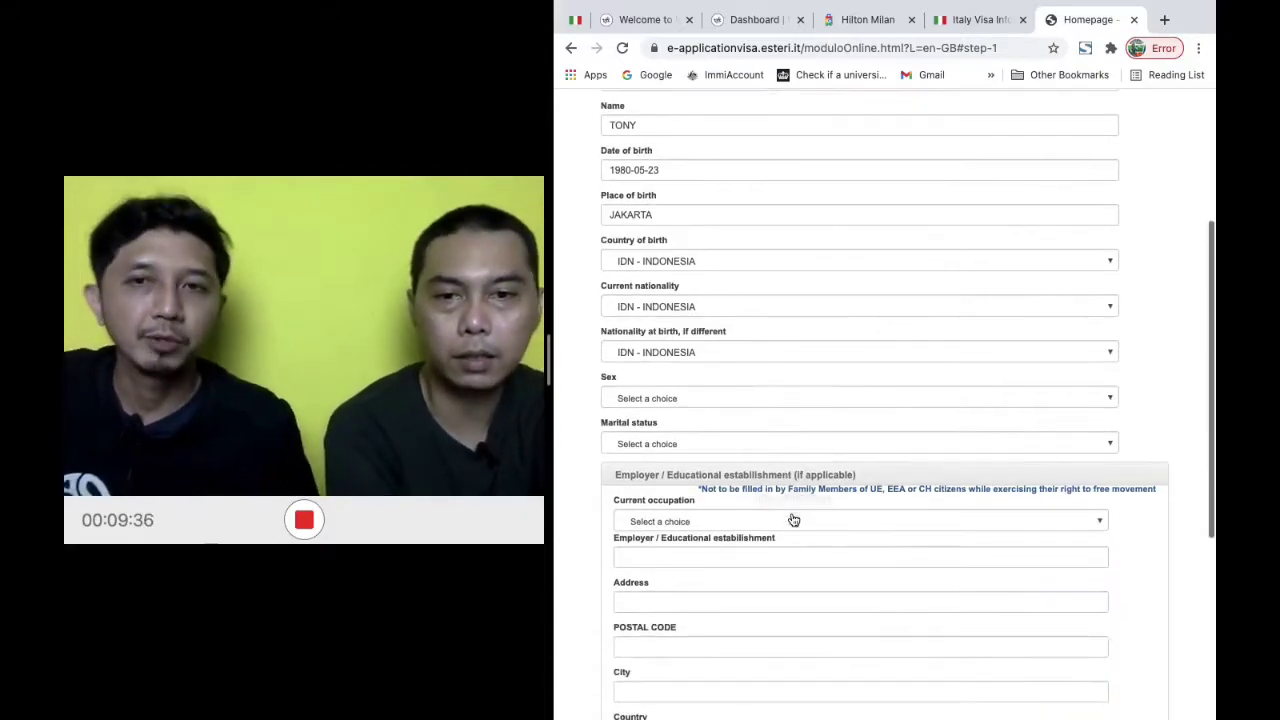
left_click(885, 399)
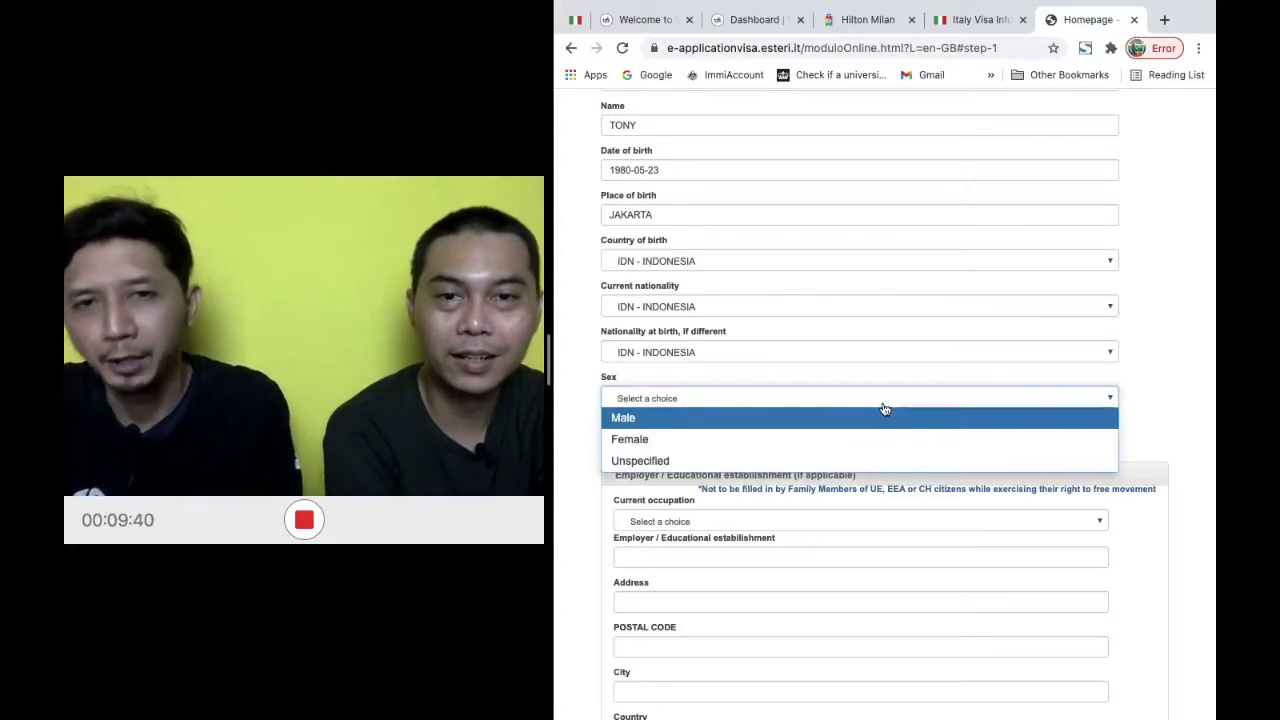
left_click(865, 420)
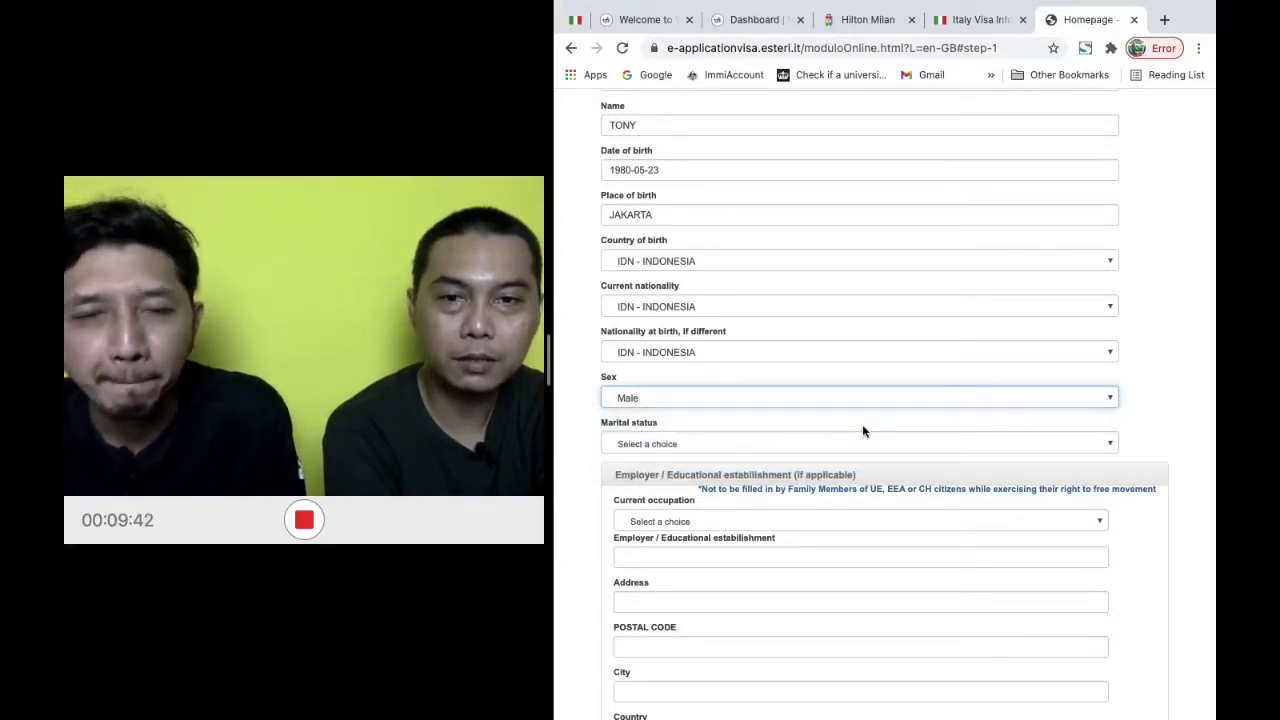
left_click(878, 446)
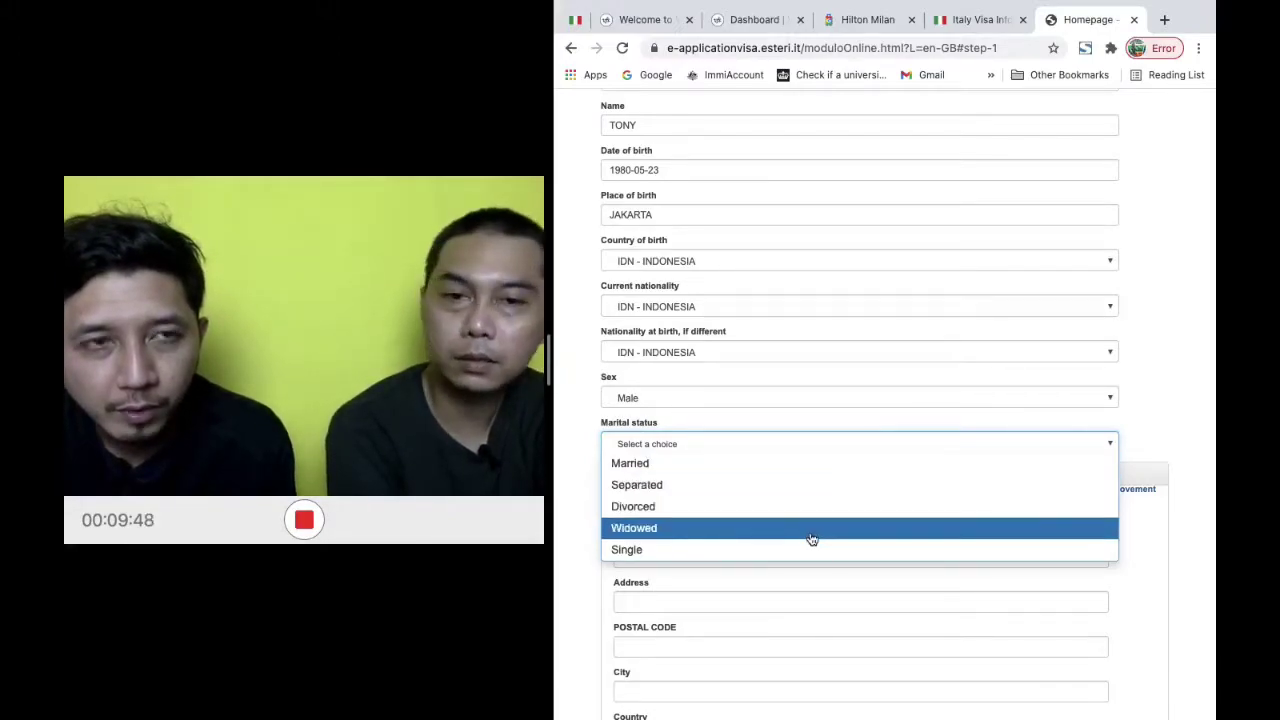
left_click(822, 473)
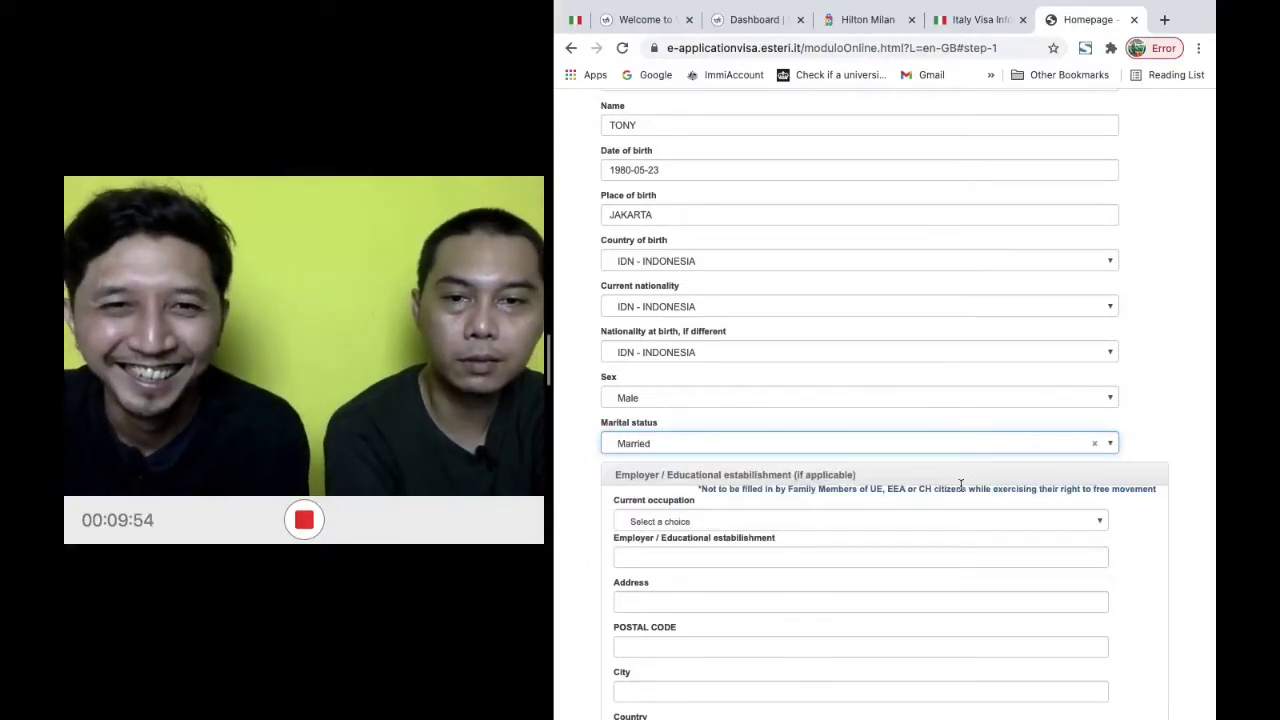
scroll(961, 485, "down", 1)
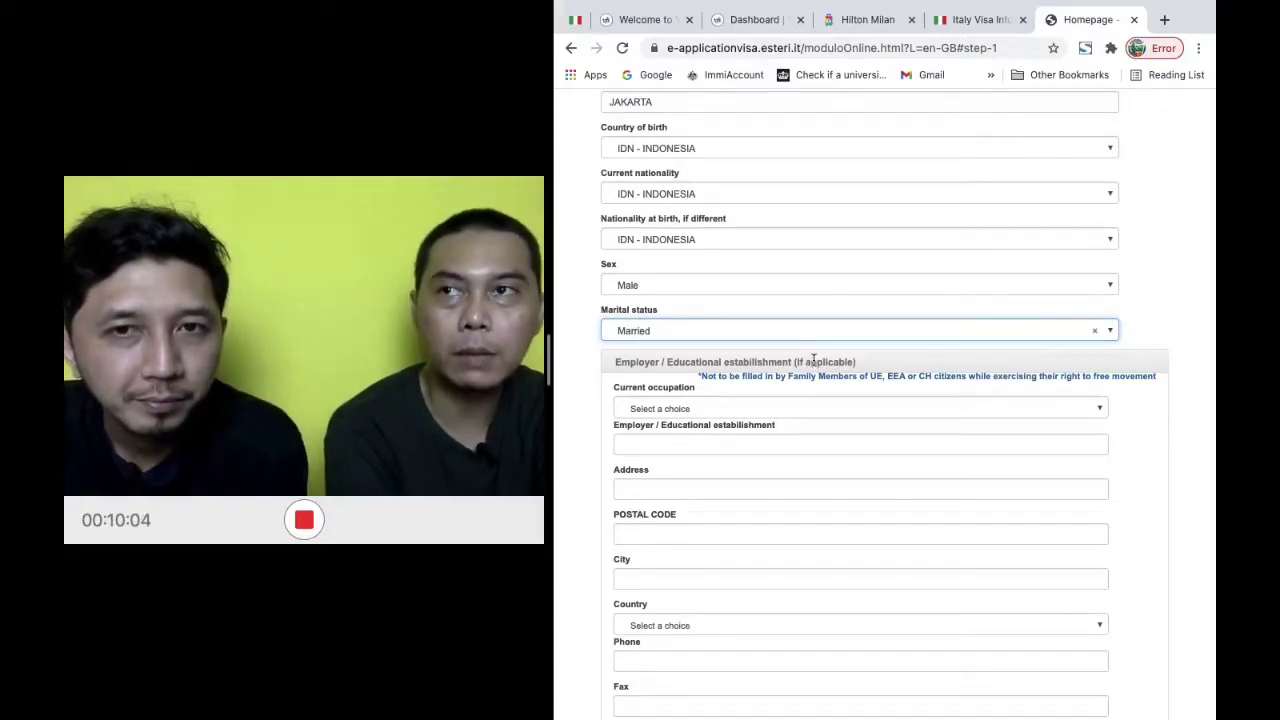
left_click(785, 409)
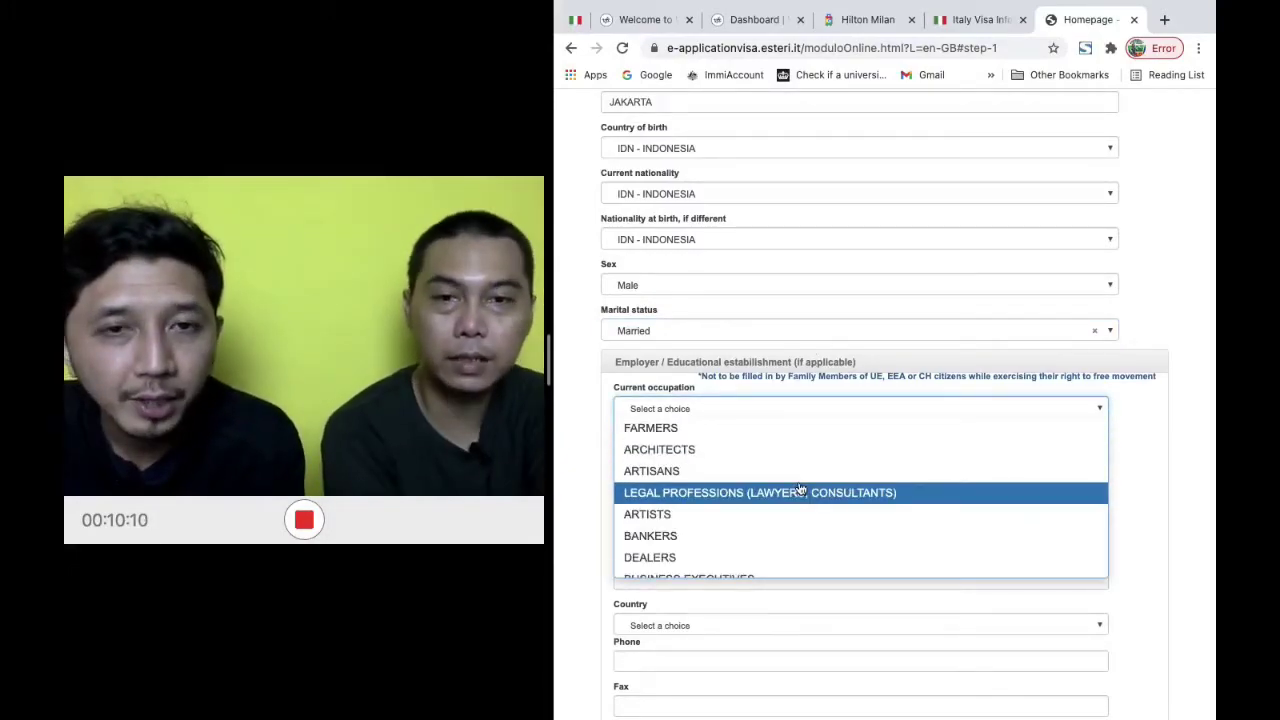
Select BUSINESS EXECUTIVES from the Current occupation list
scroll(800, 488, "down", 5)
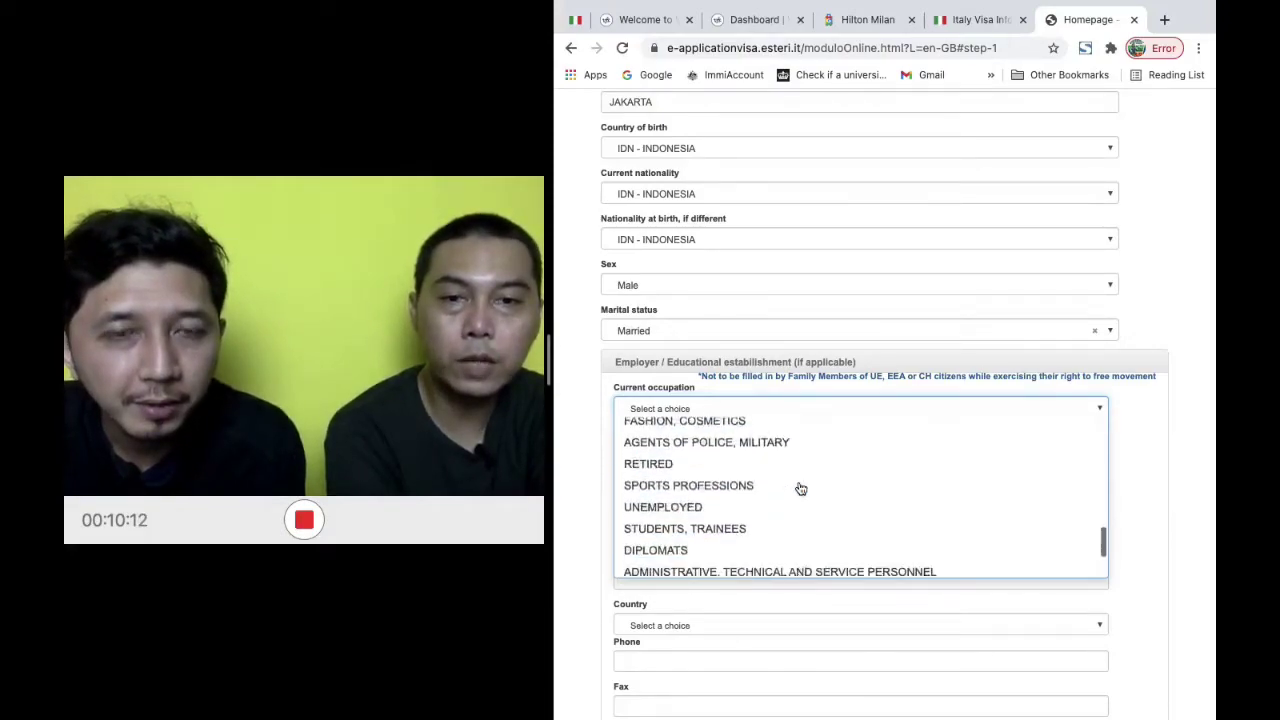
scroll(800, 488, "down", 5)
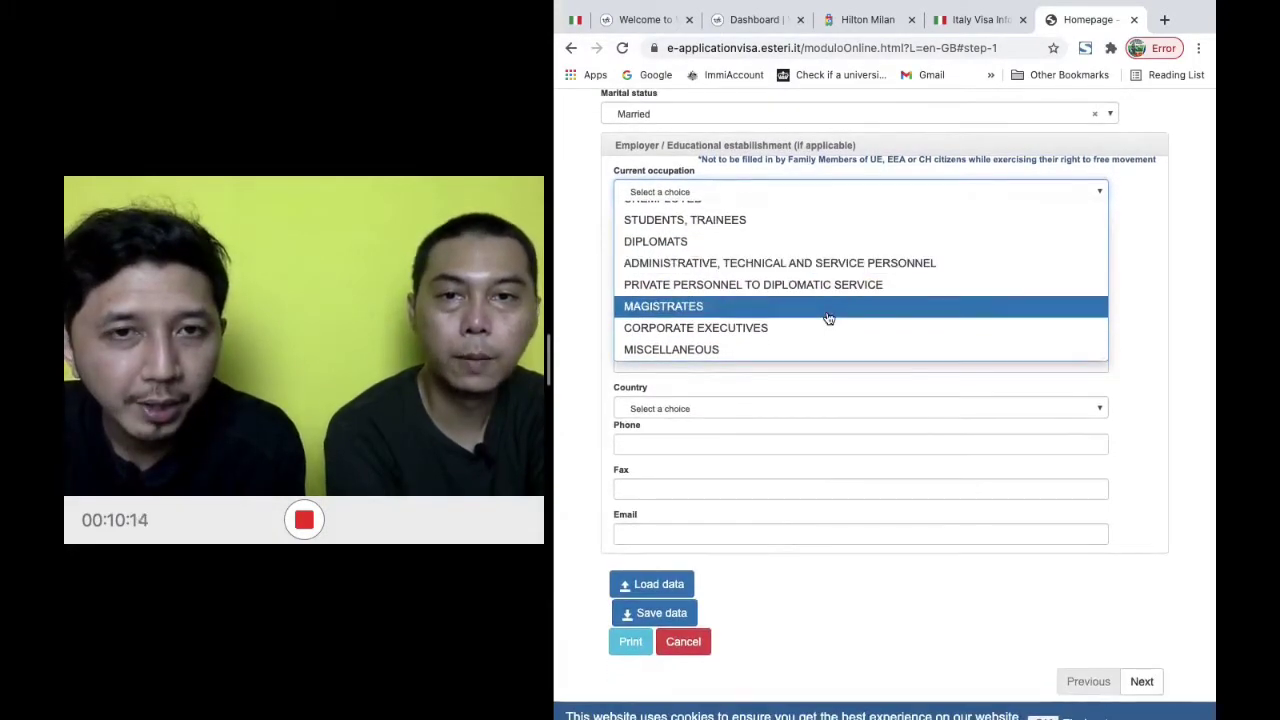
scroll(828, 318, "up", 5)
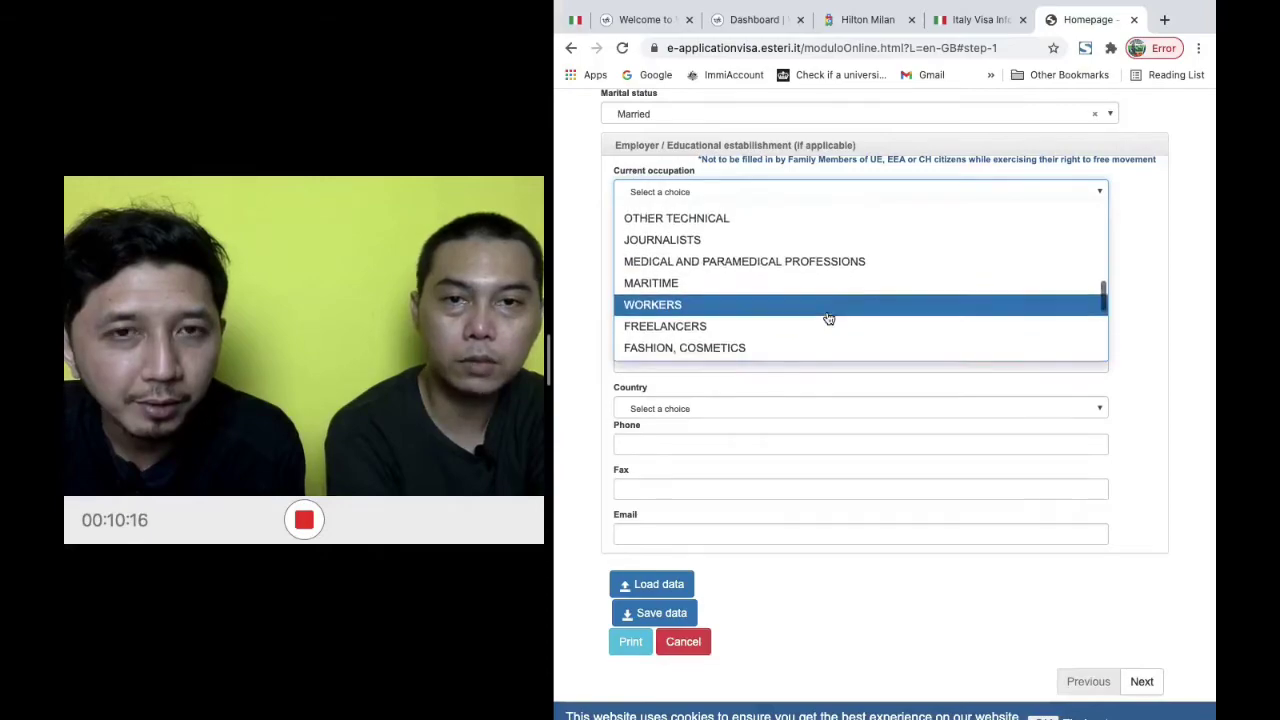
scroll(828, 318, "up", 6)
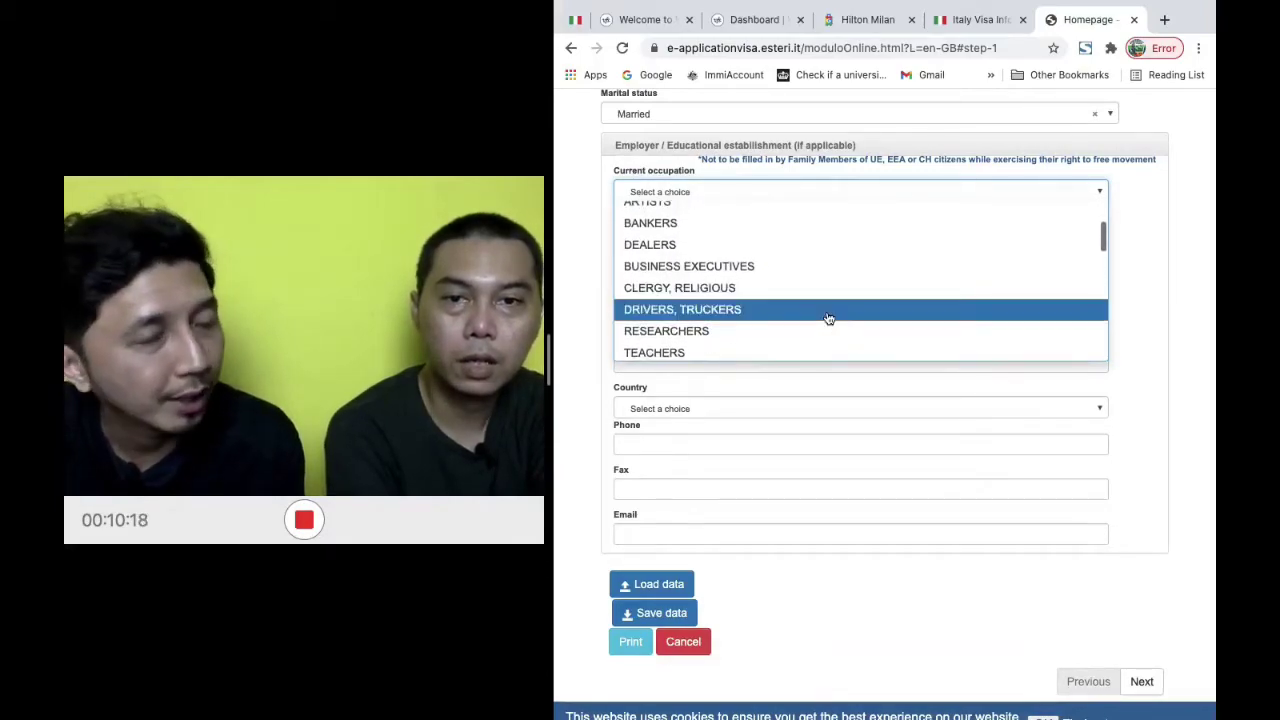
scroll(828, 318, "up", 4)
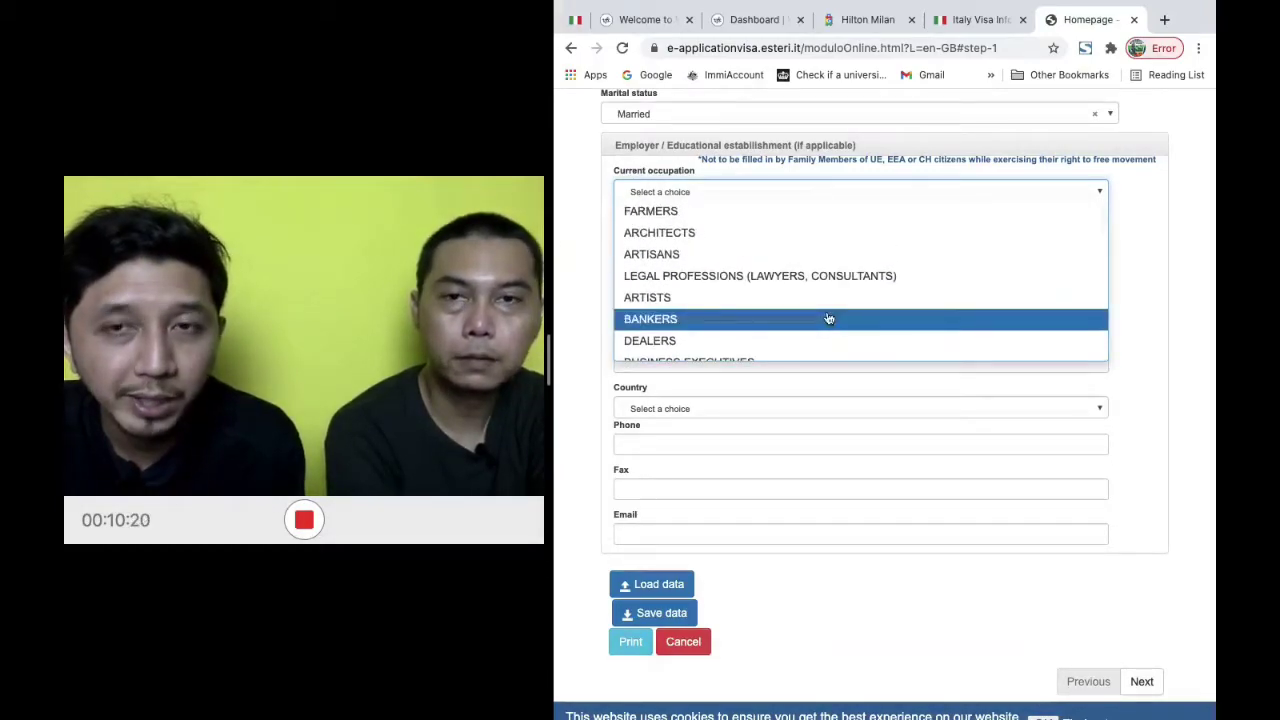
scroll(828, 318, "down", 5)
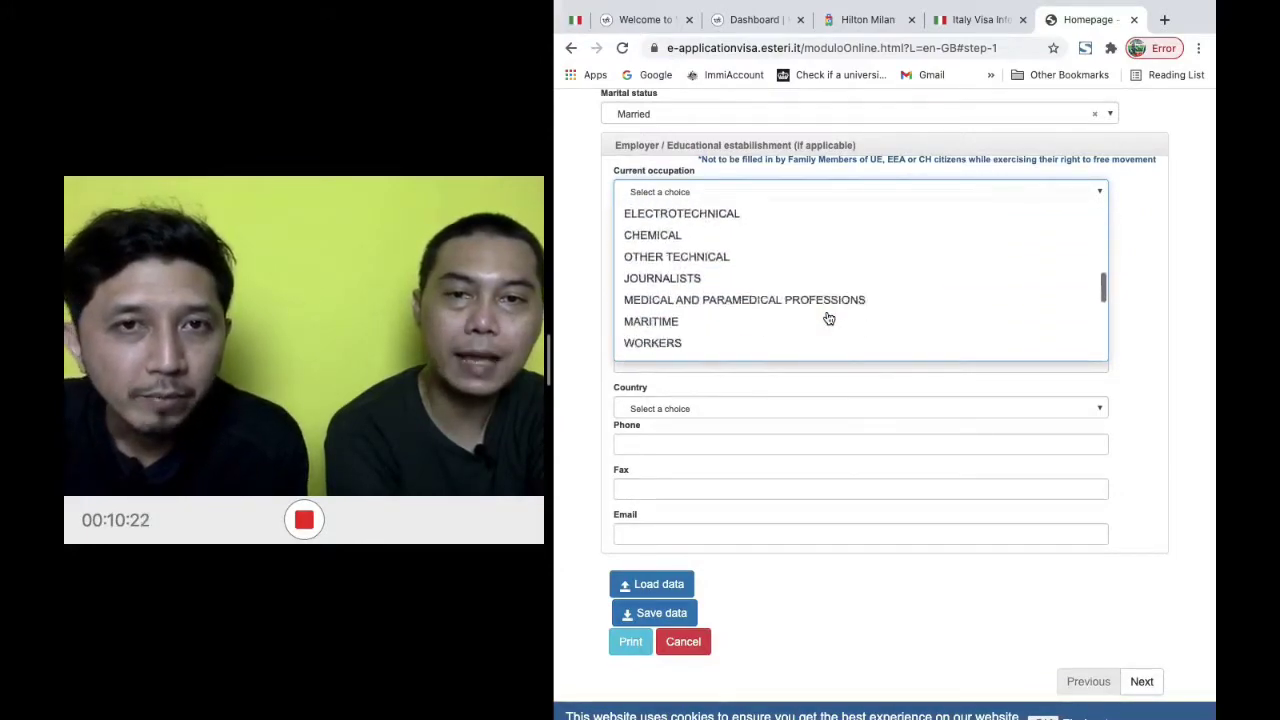
scroll(828, 318, "down", 2)
scroll(828, 318, "up", 4)
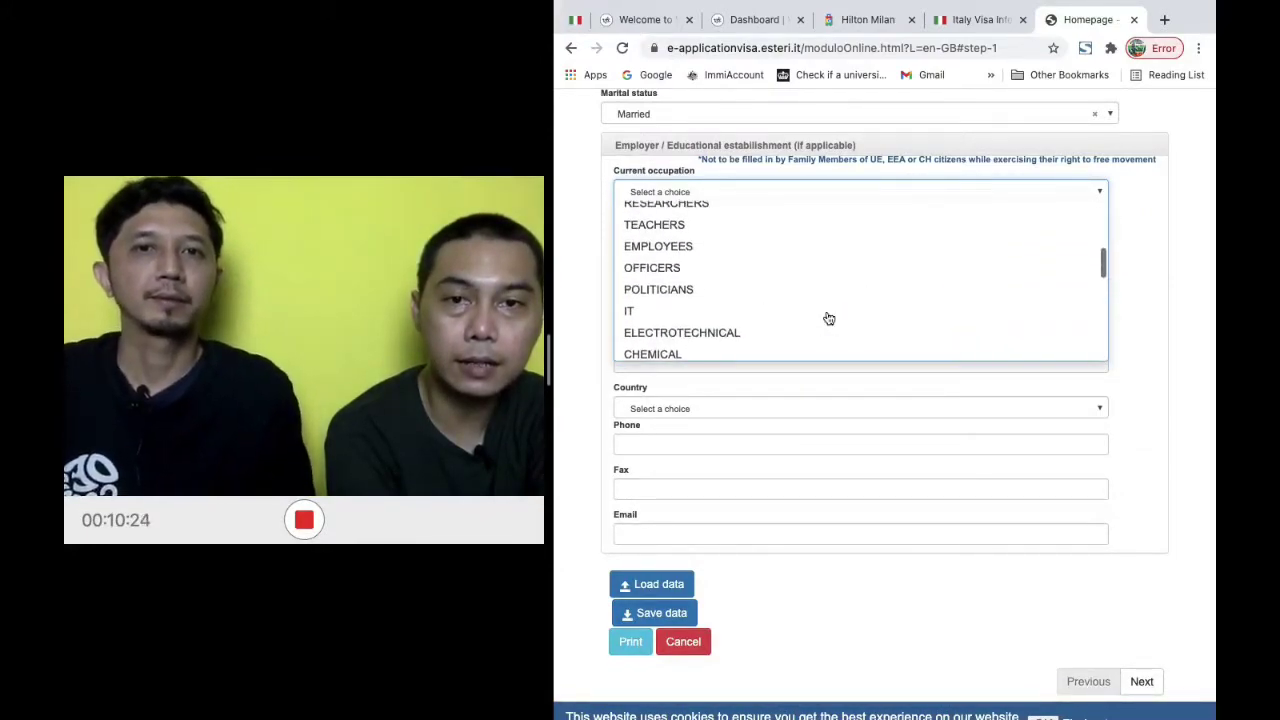
scroll(831, 265, "up", 5)
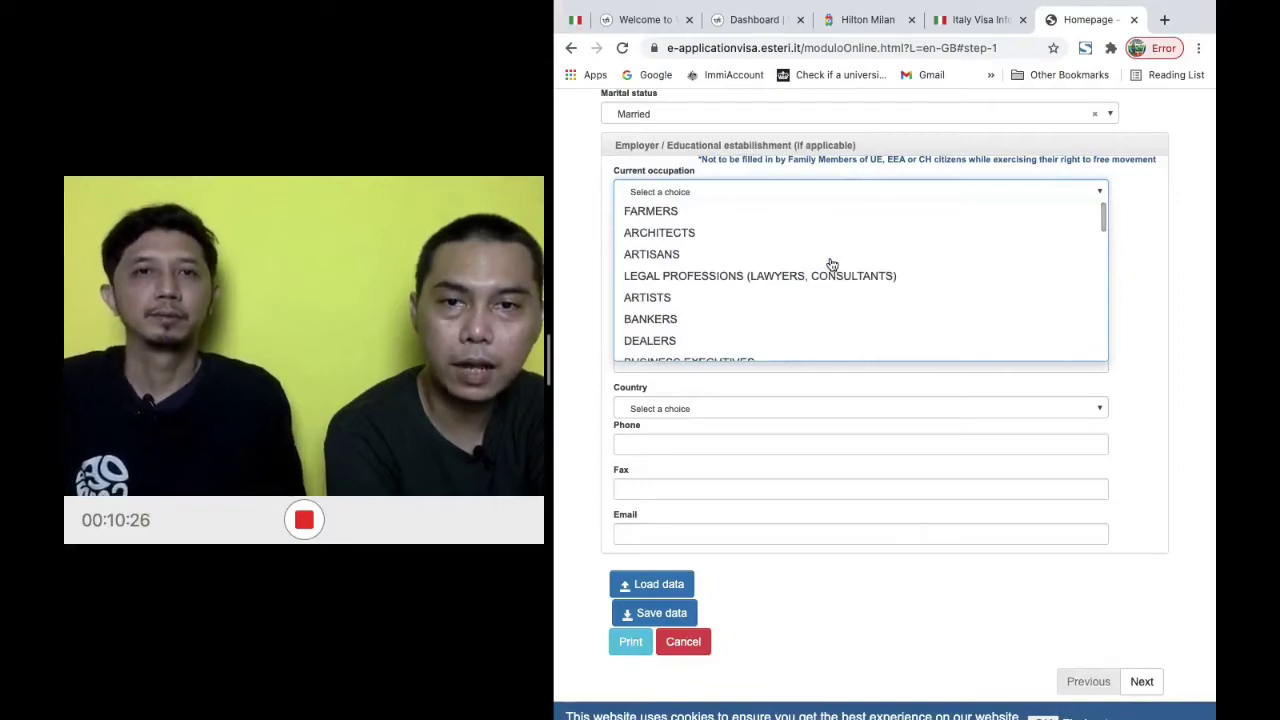
scroll(831, 265, "down", 10)
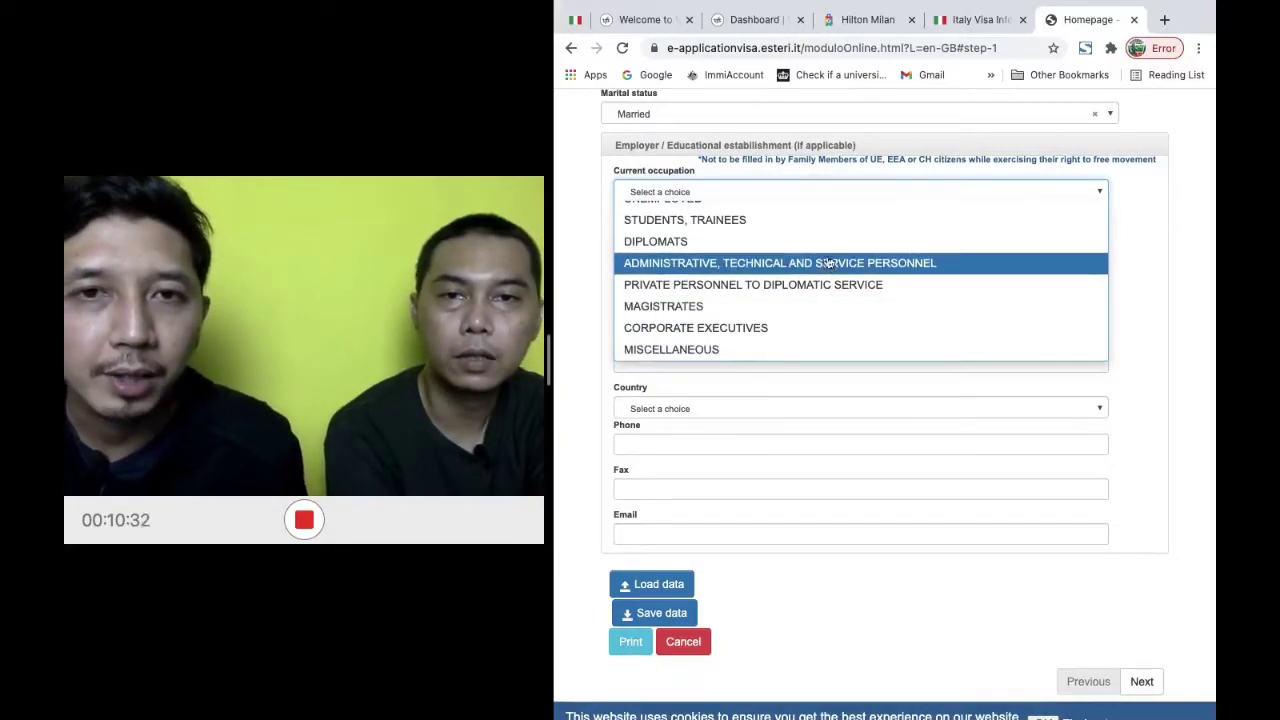
scroll(822, 229, "up", 10)
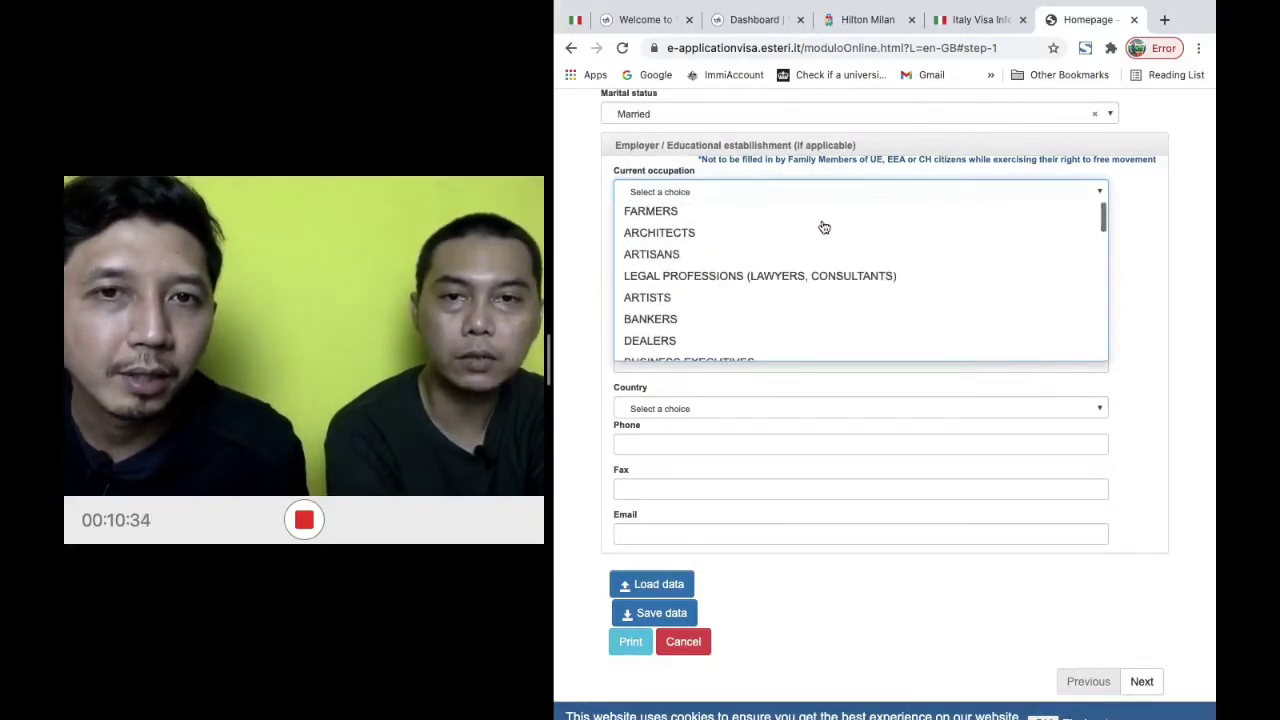
scroll(797, 263, "up", 3)
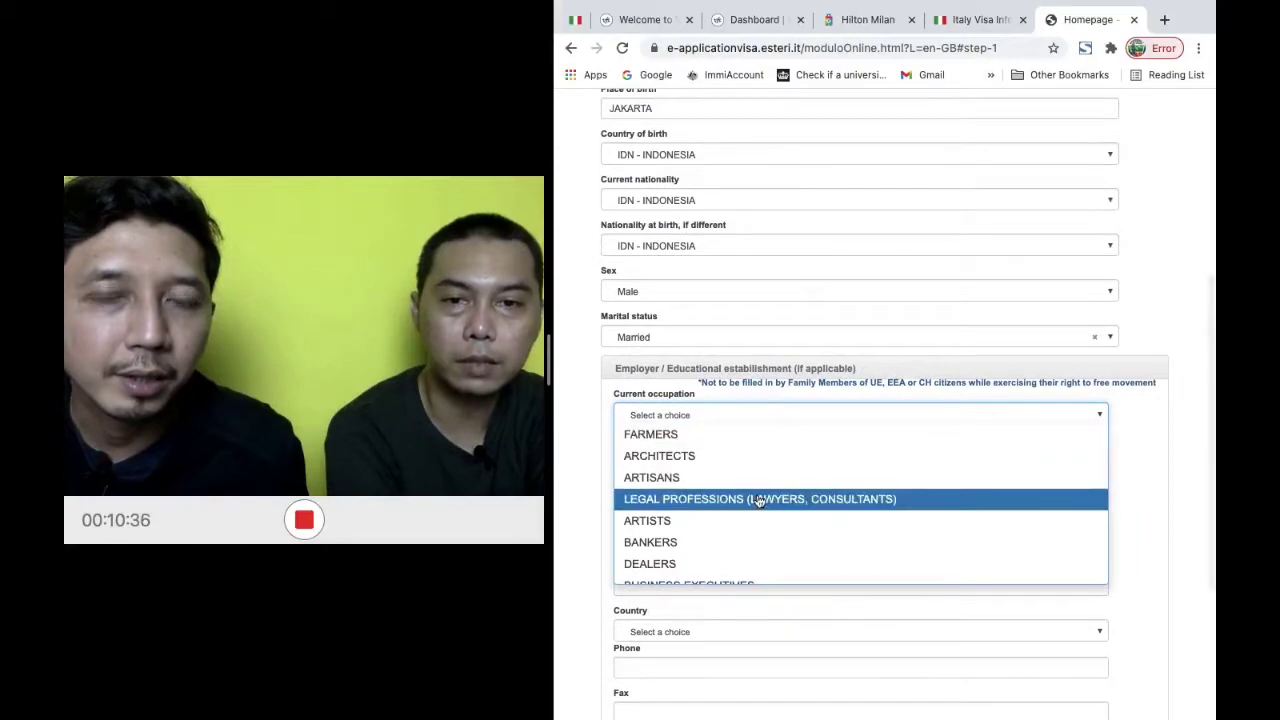
scroll(760, 500, "down", 2)
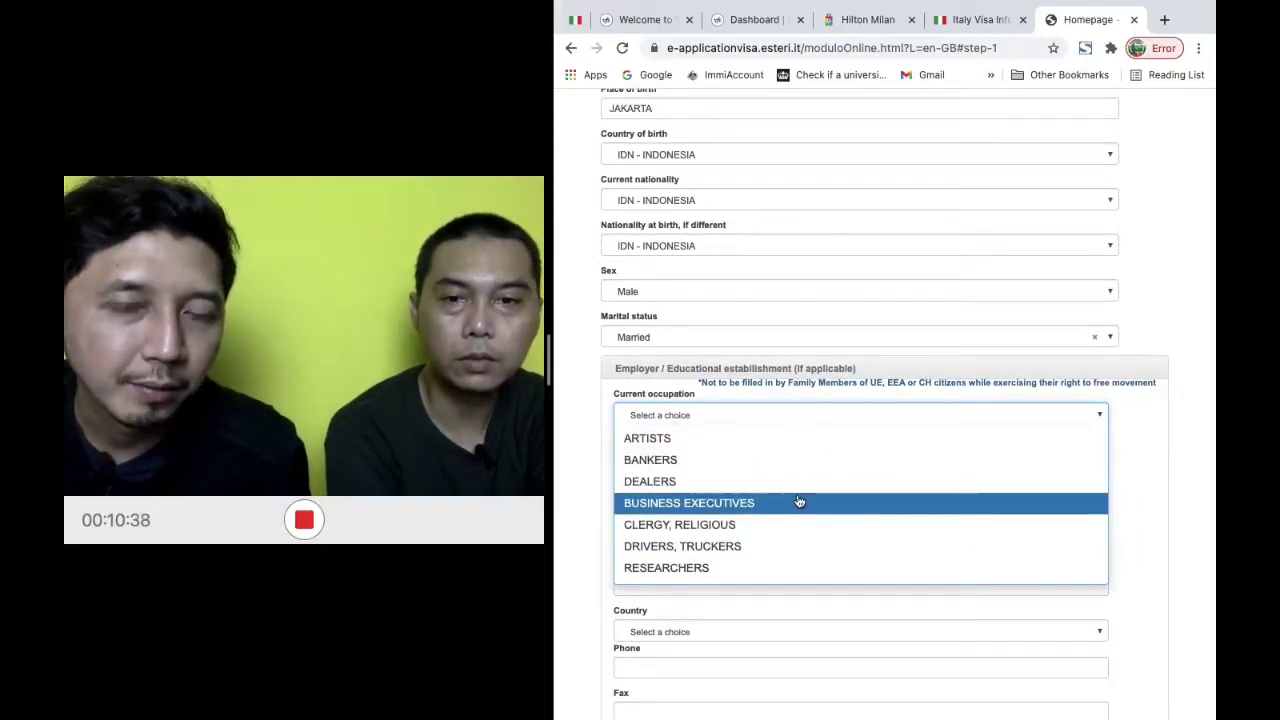
left_click(799, 502)
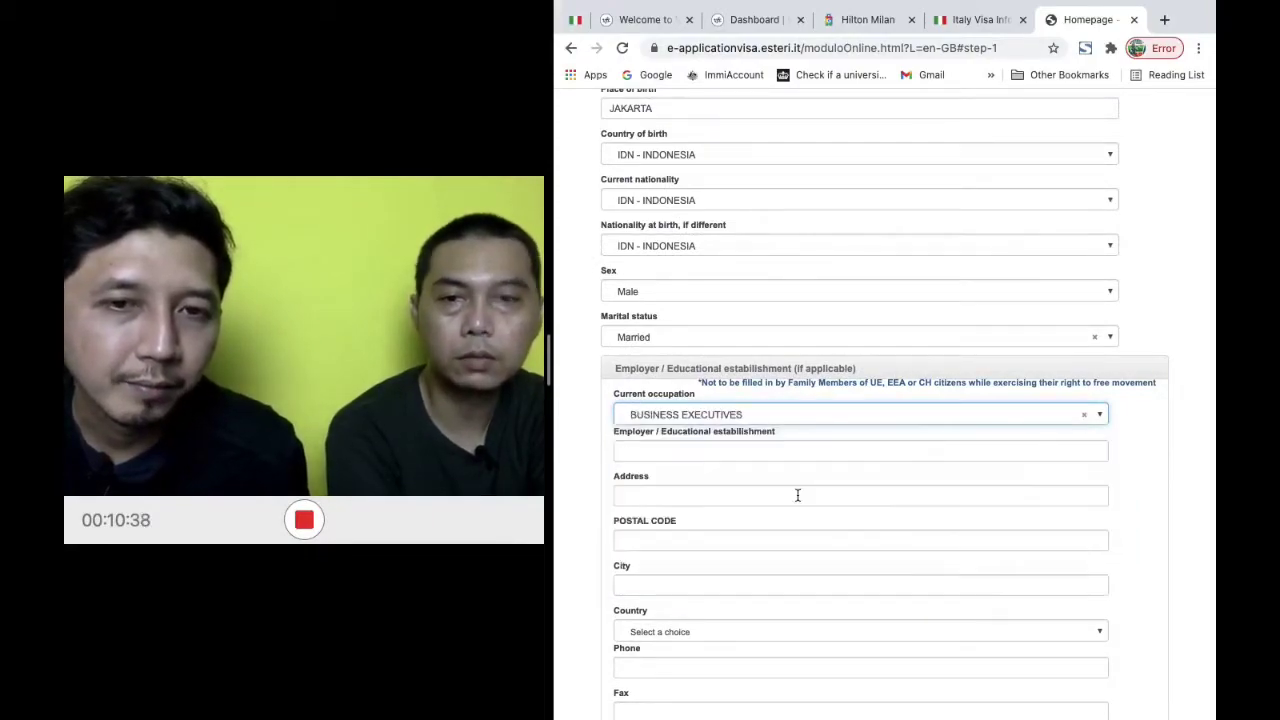
Enter employer STARK INDUSTRIES with its street address, postal code and city JAKARTA
left_click(748, 451)
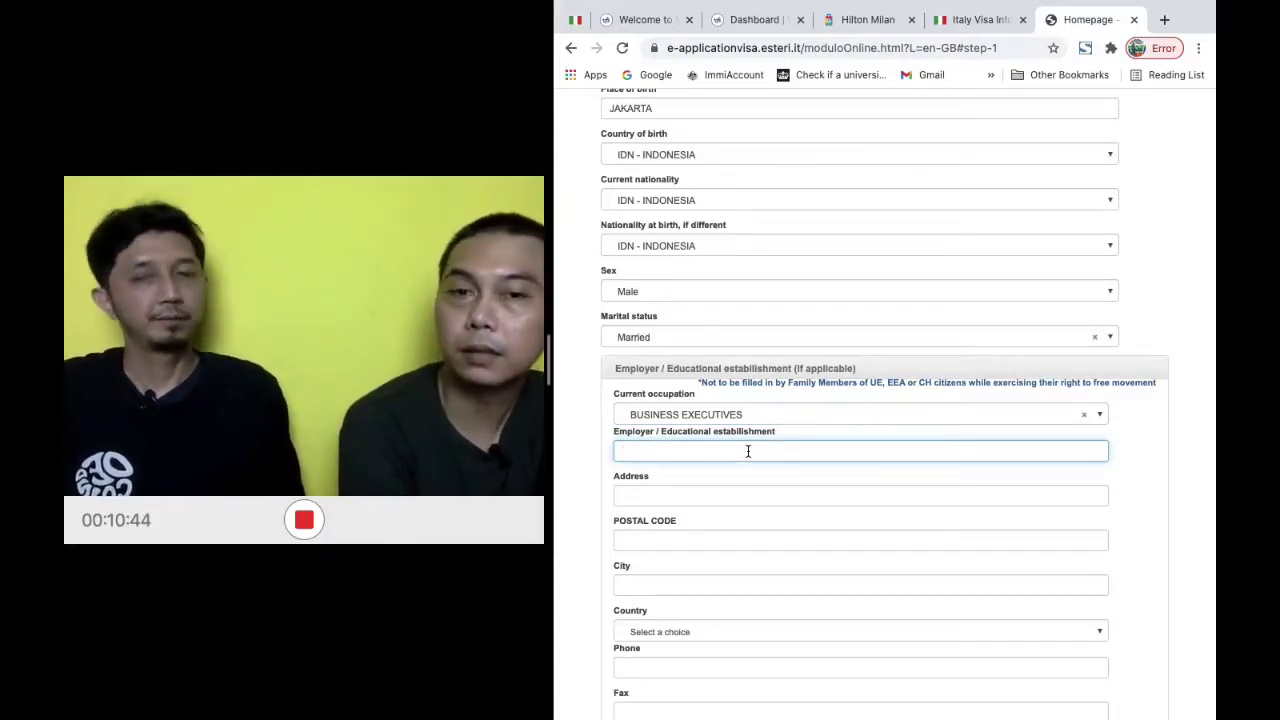
type("SAR")
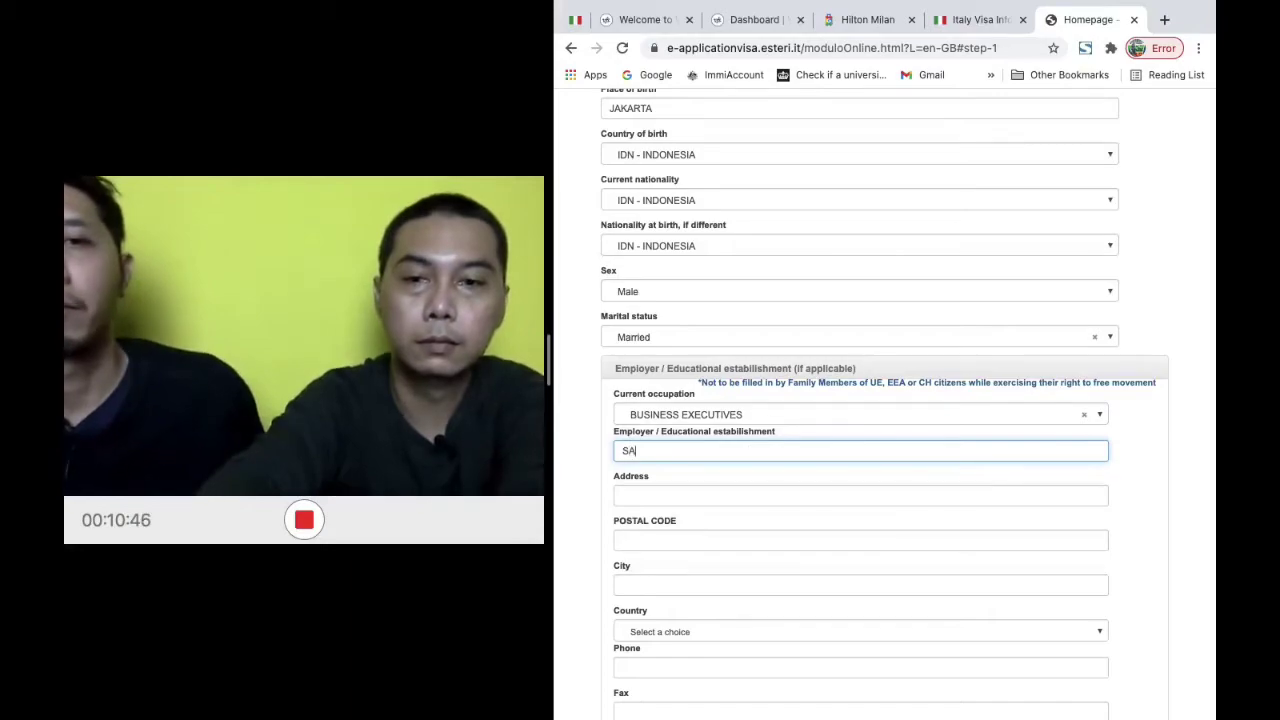
key("BackSpace")
key("BackSpace")
type("RAT ")
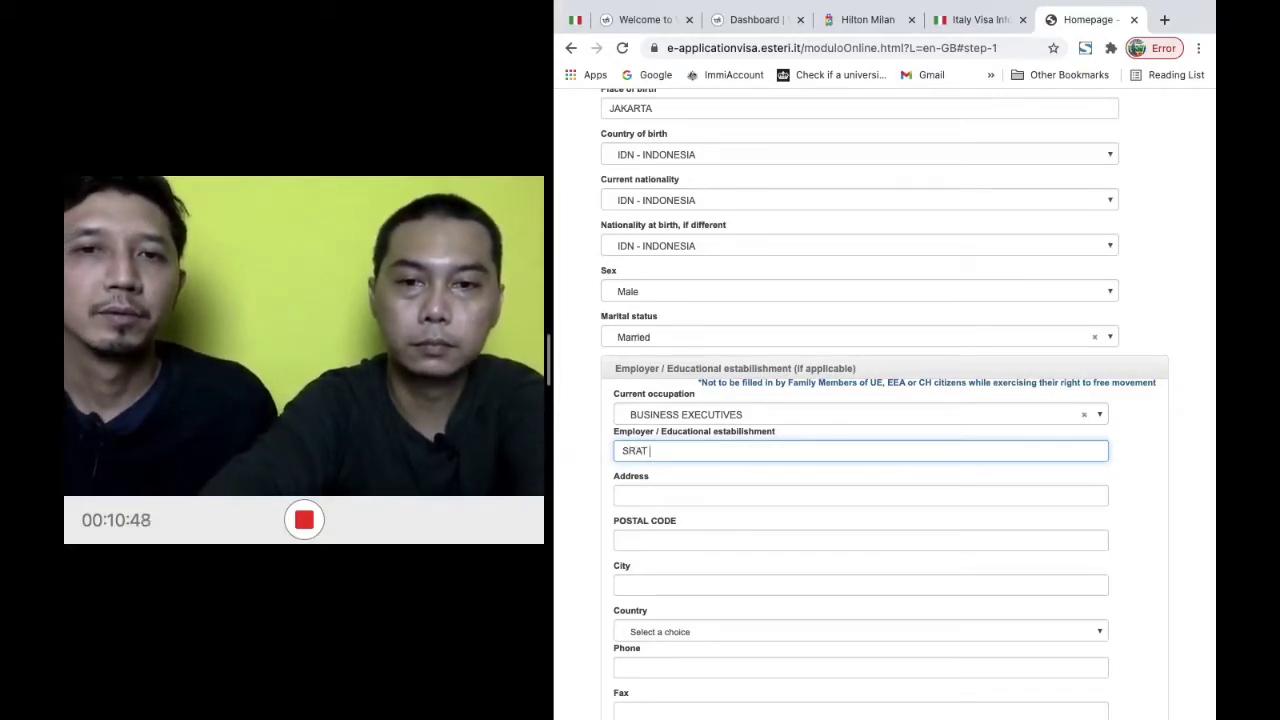
type("TA")
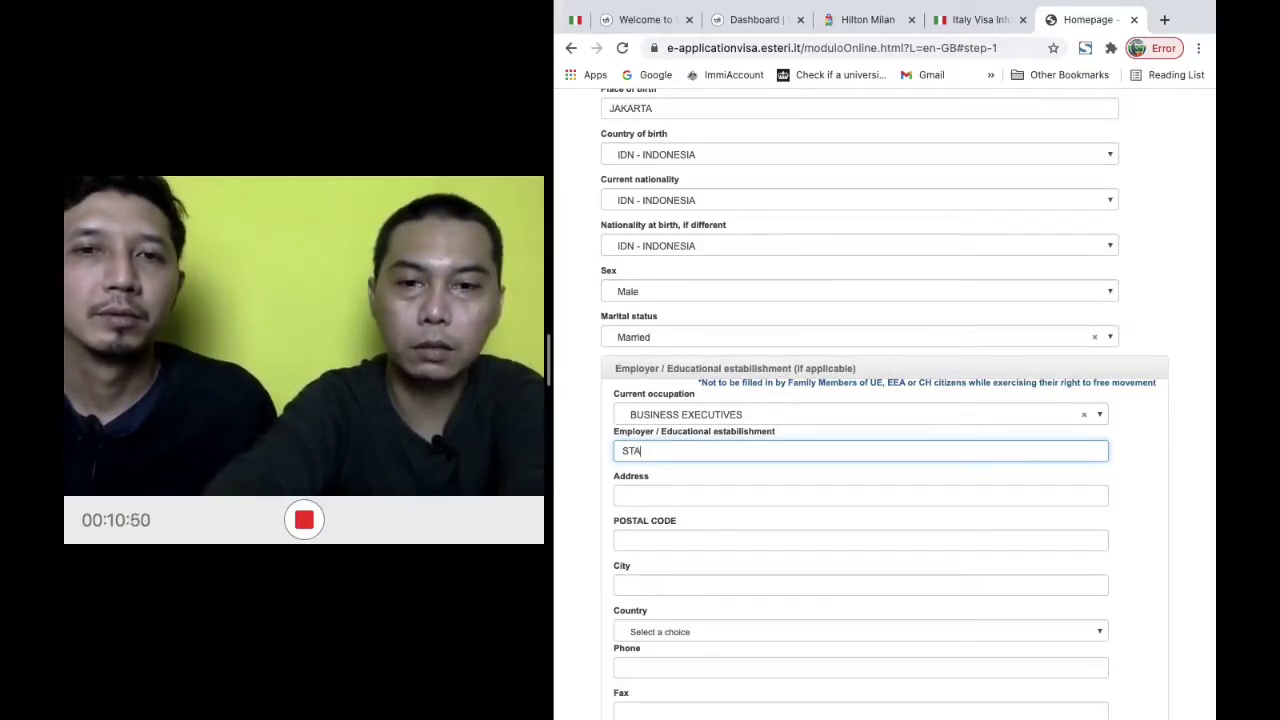
type("RK IN")
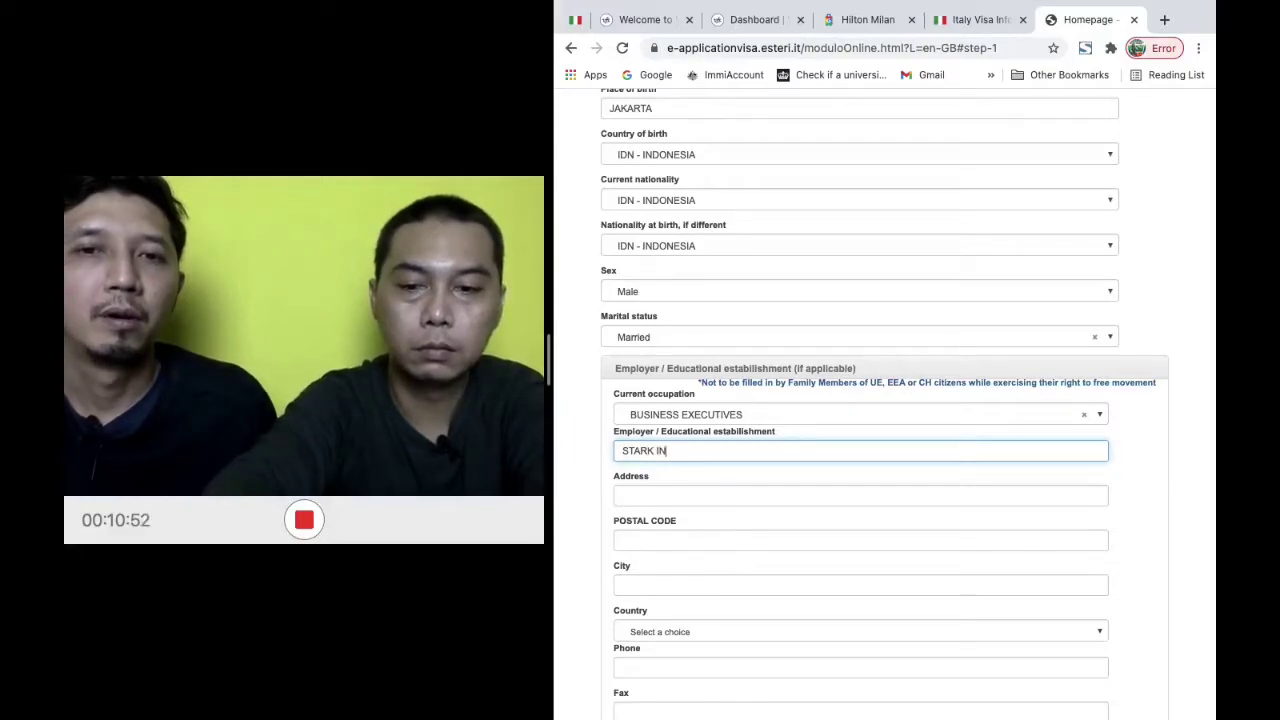
type("DUSTRIES")
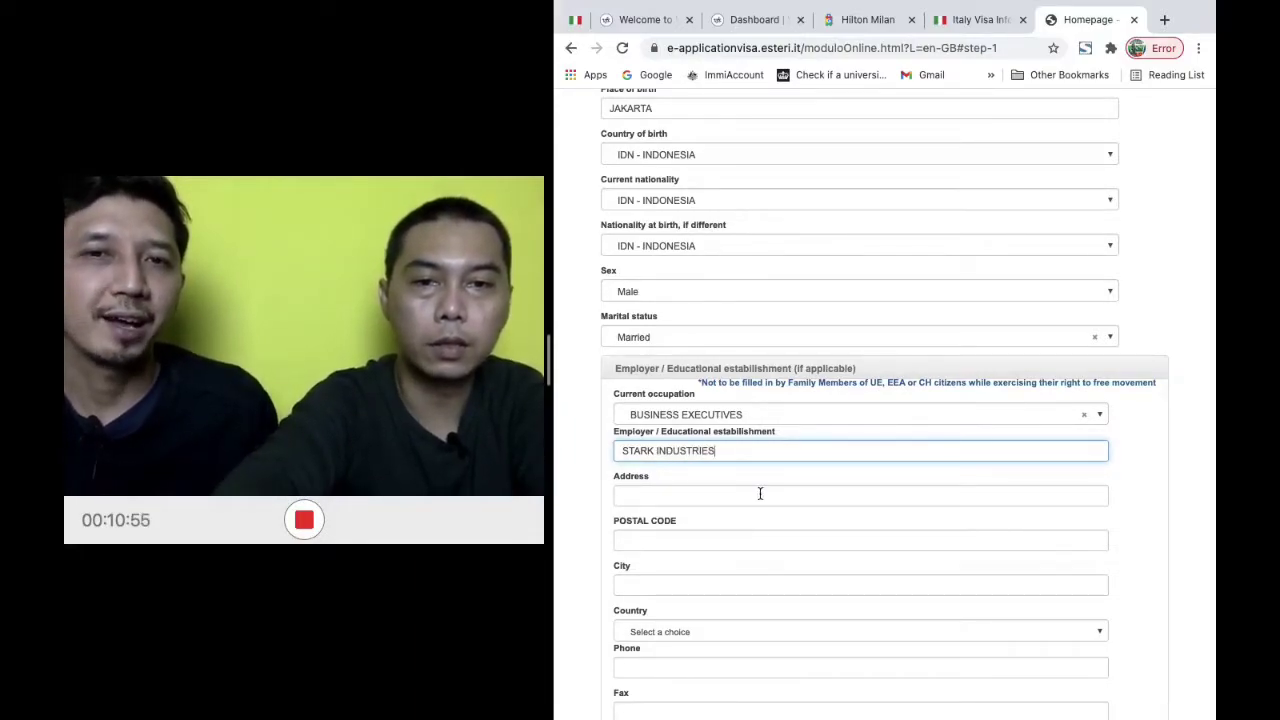
left_click(760, 492)
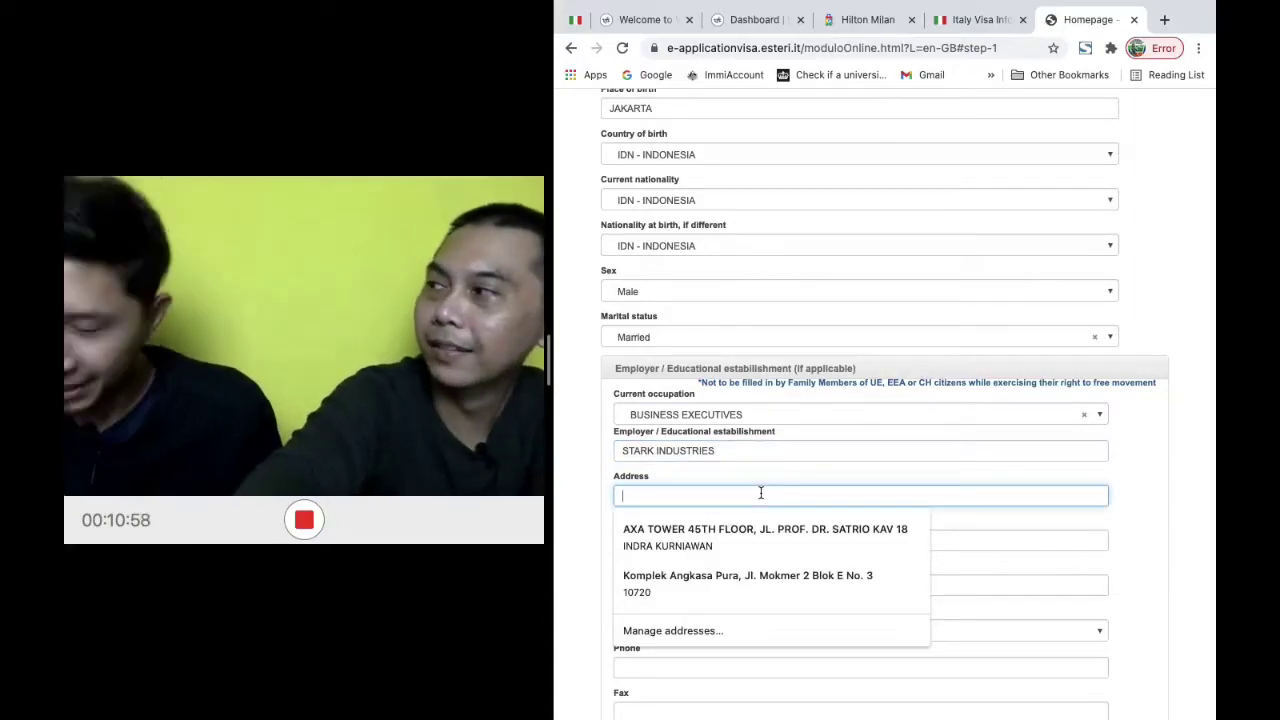
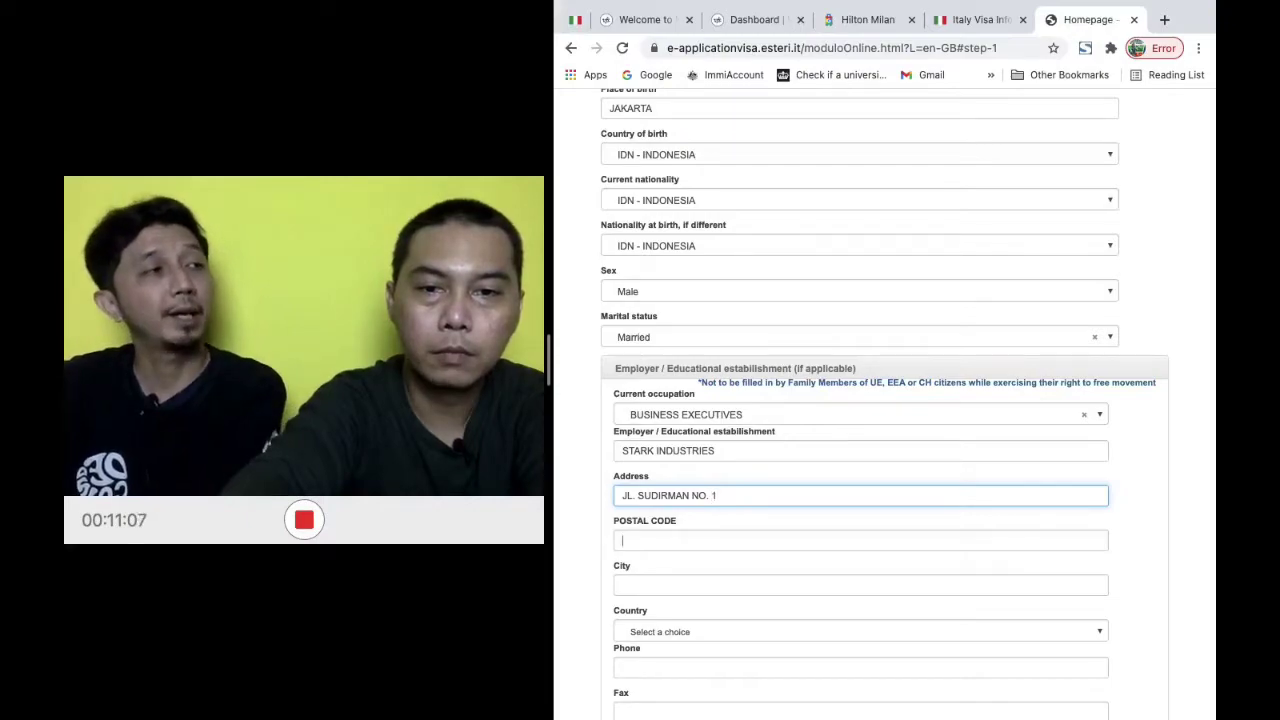
left_click(622, 540)
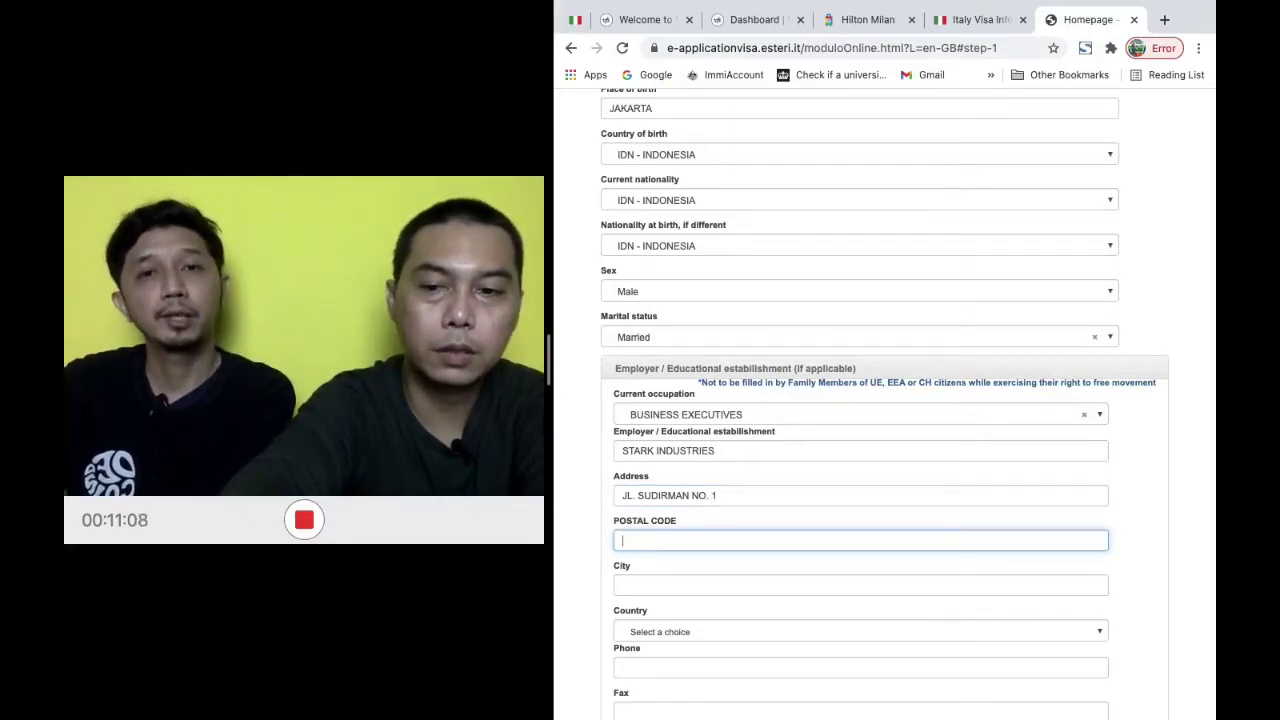
type("12")
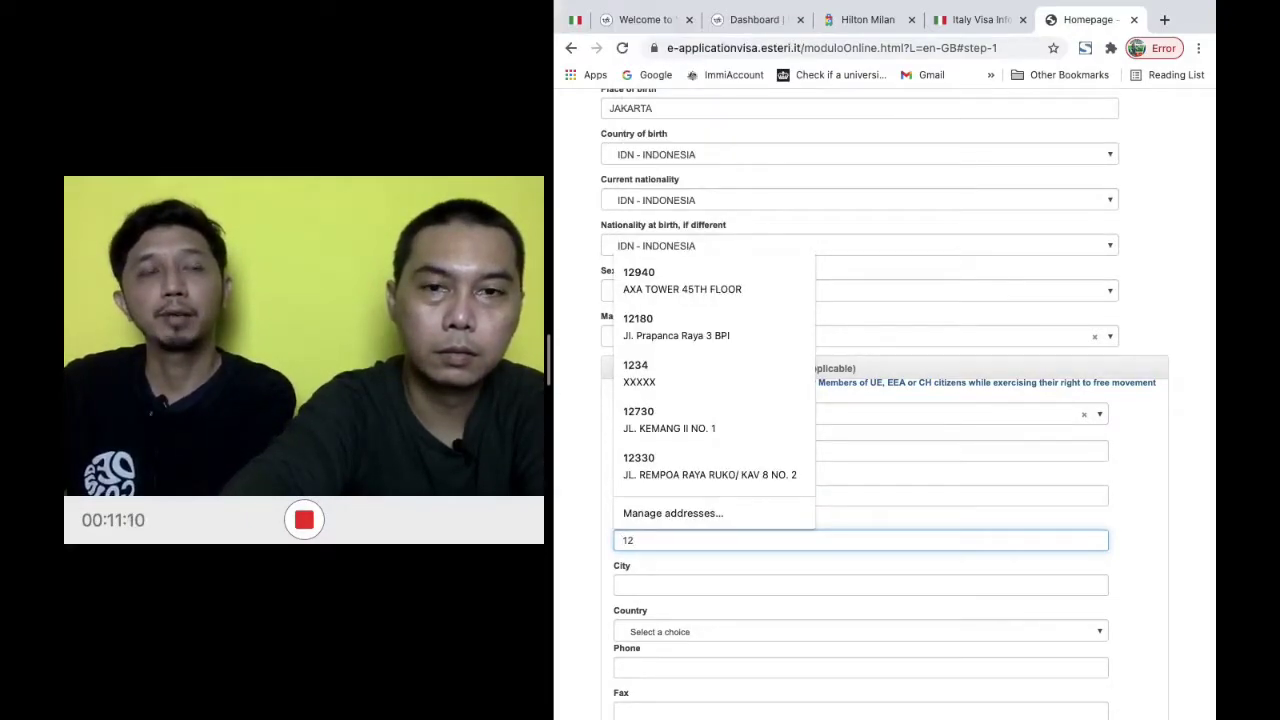
type("1")
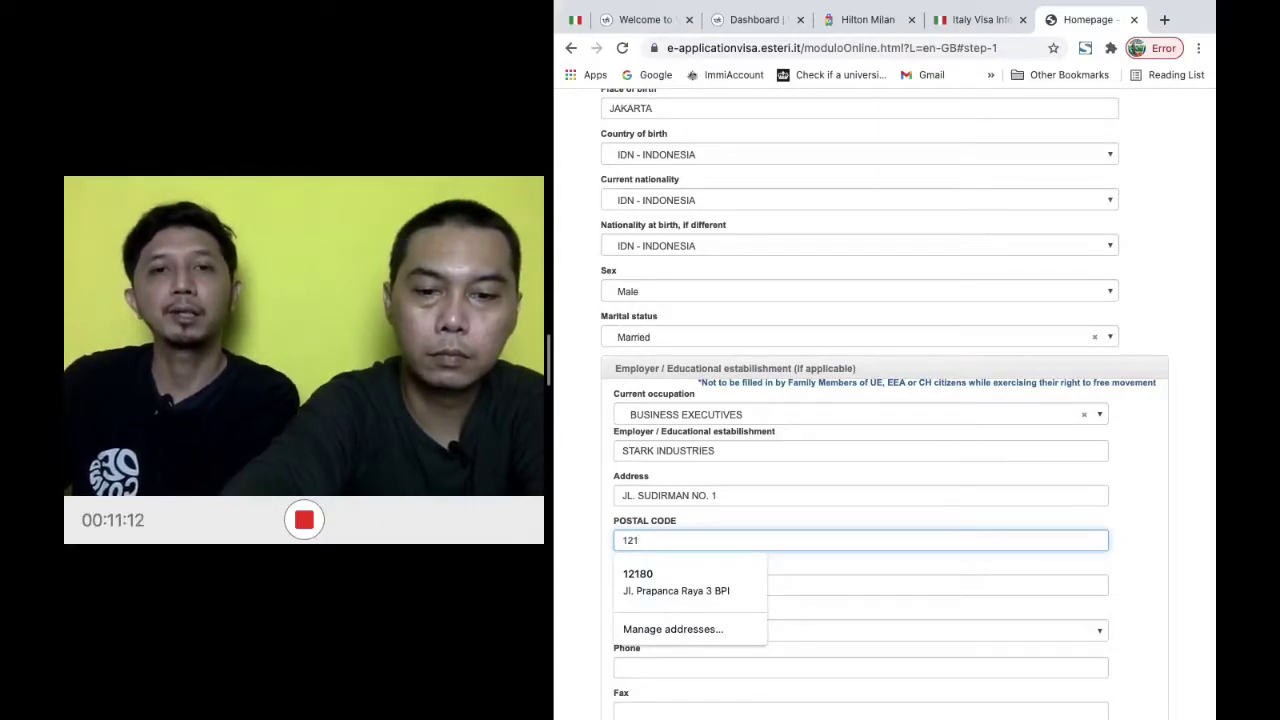
type("90")
left_click(700, 585)
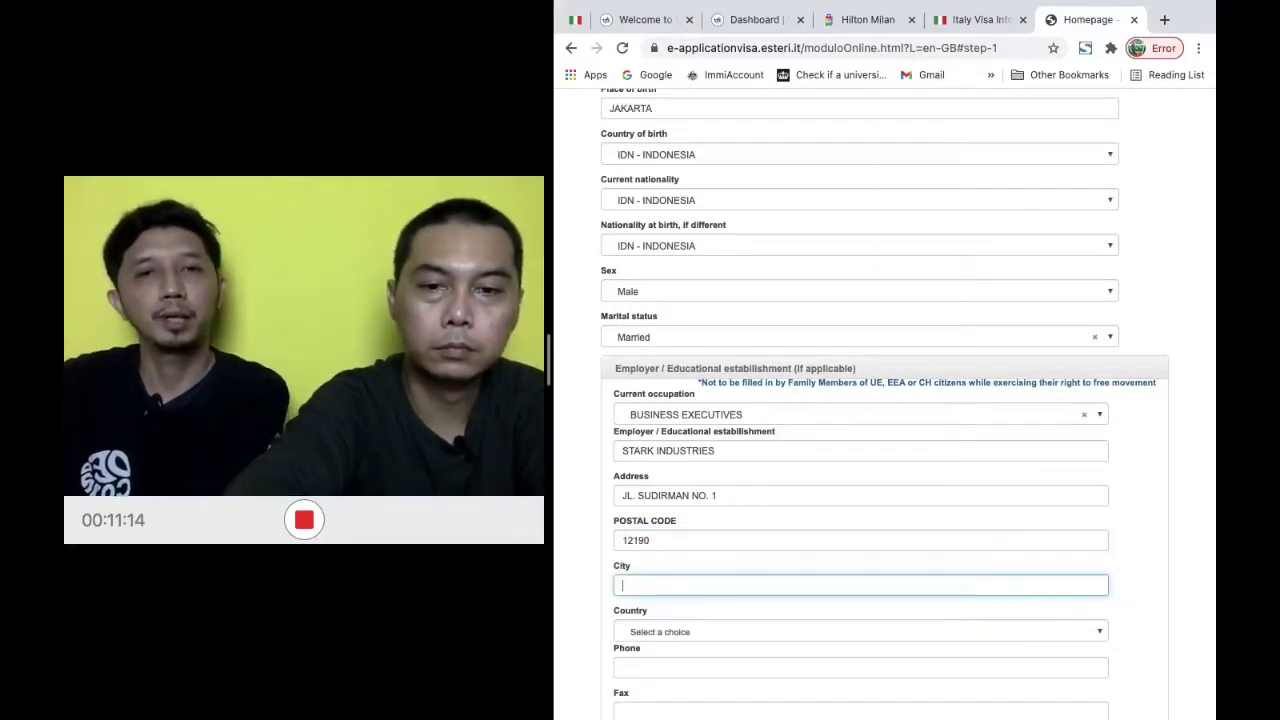
type("JAKA")
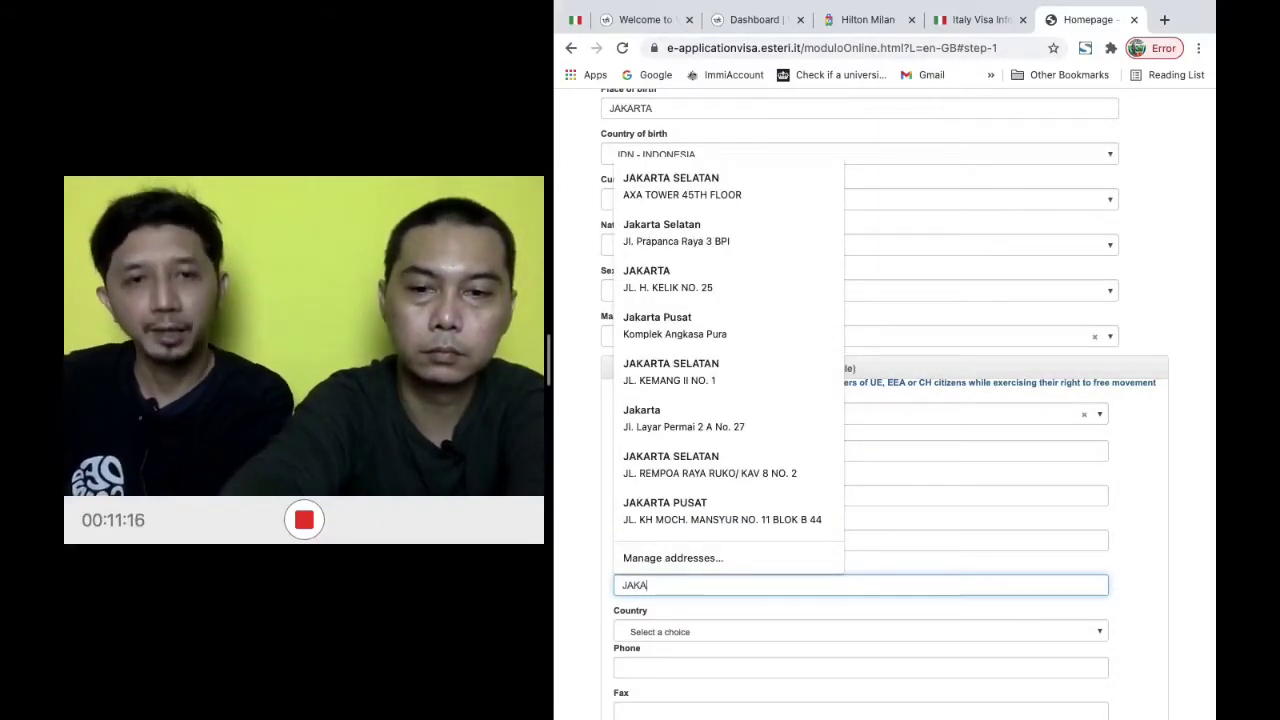
type("RTA")
key("Tab")
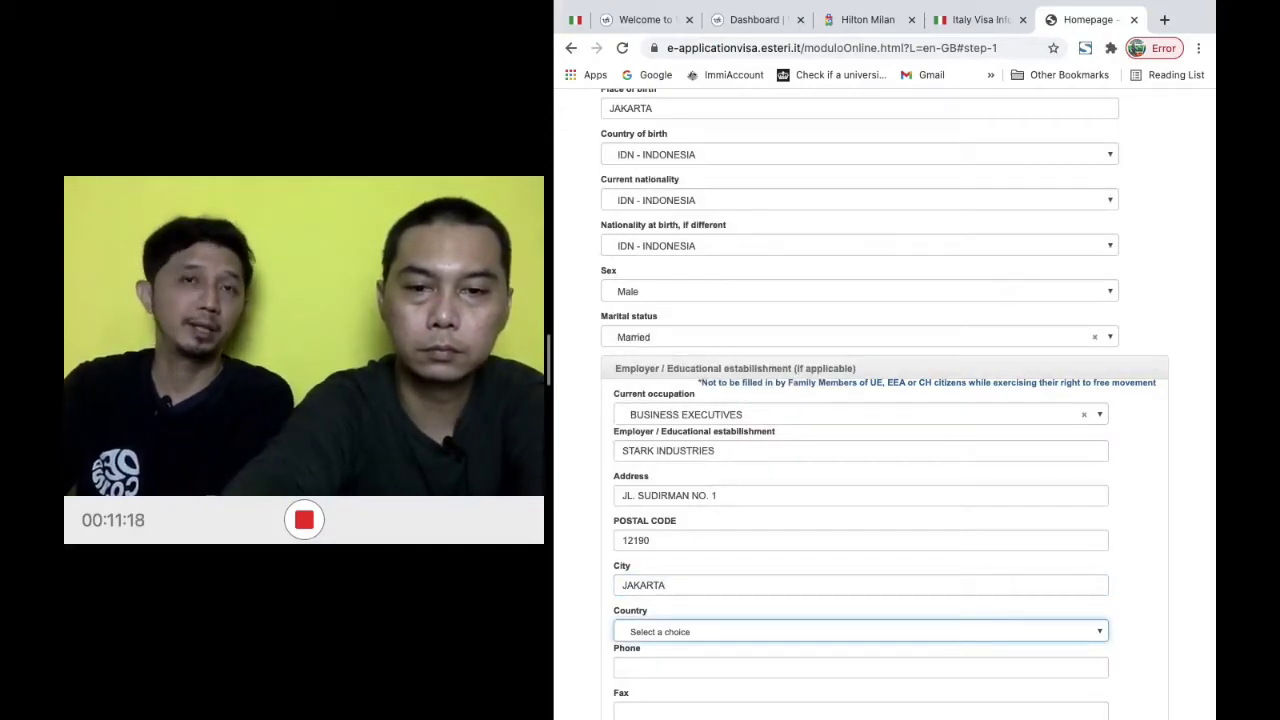
Choose IDN - INDONESIA as the employer's country
left_click(871, 638)
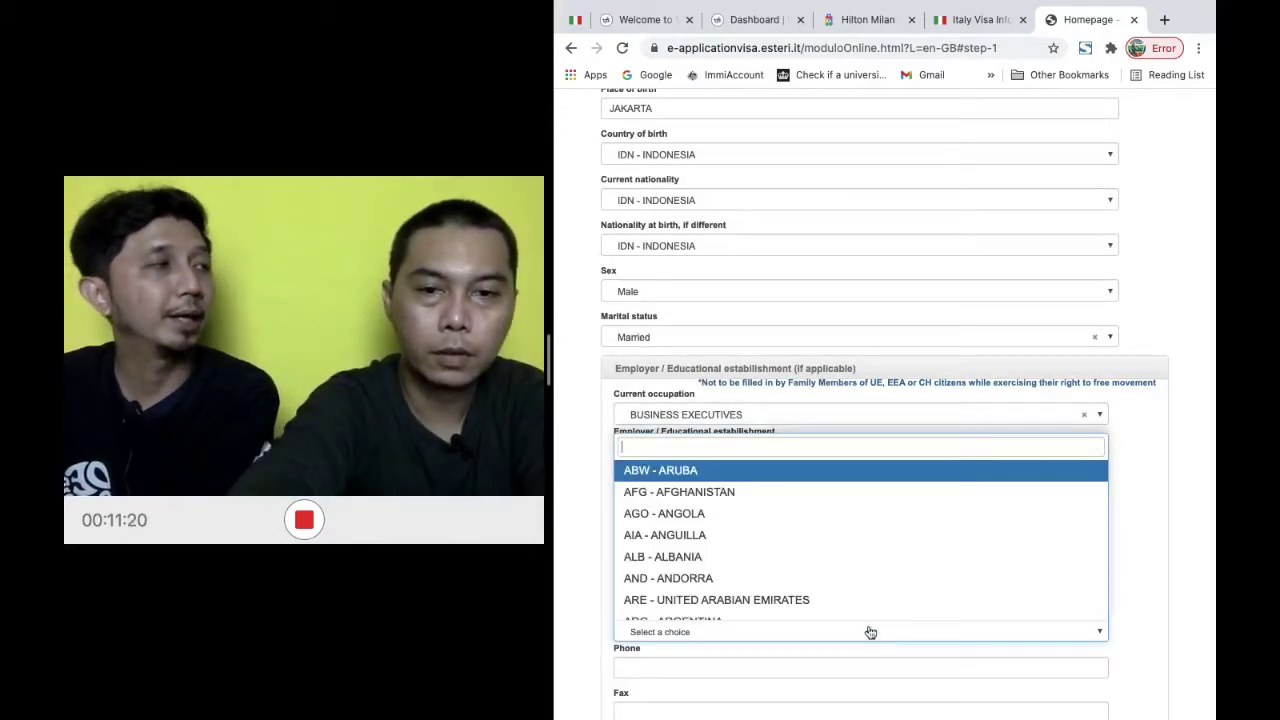
scroll(851, 525, "down", 8)
scroll(851, 525, "down", 10)
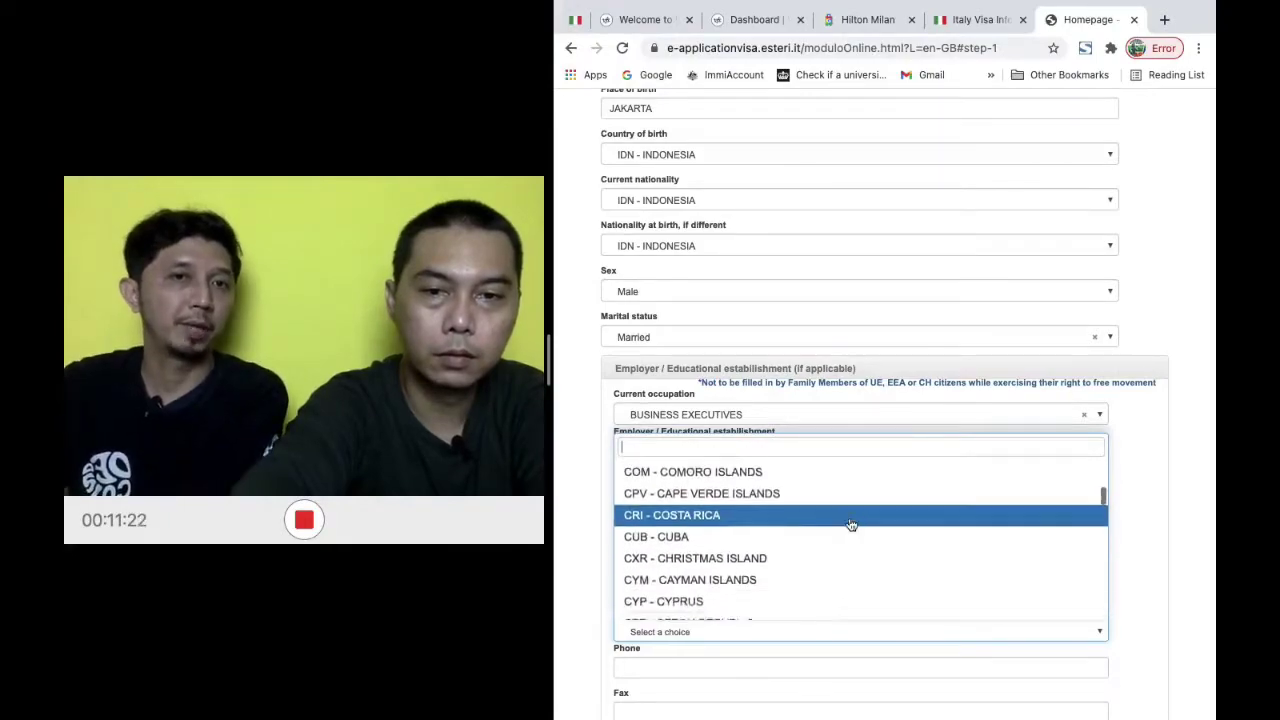
scroll(851, 525, "down", 1)
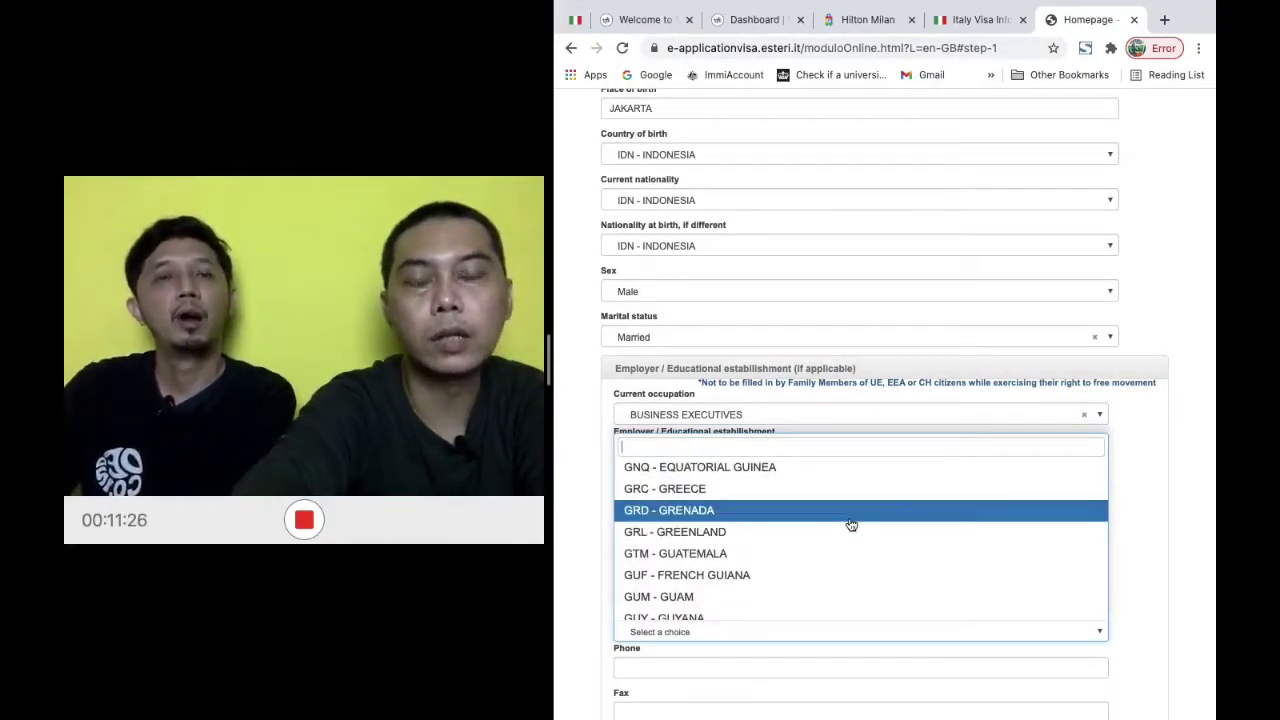
scroll(851, 525, "down", 2)
scroll(851, 525, "down", 2)
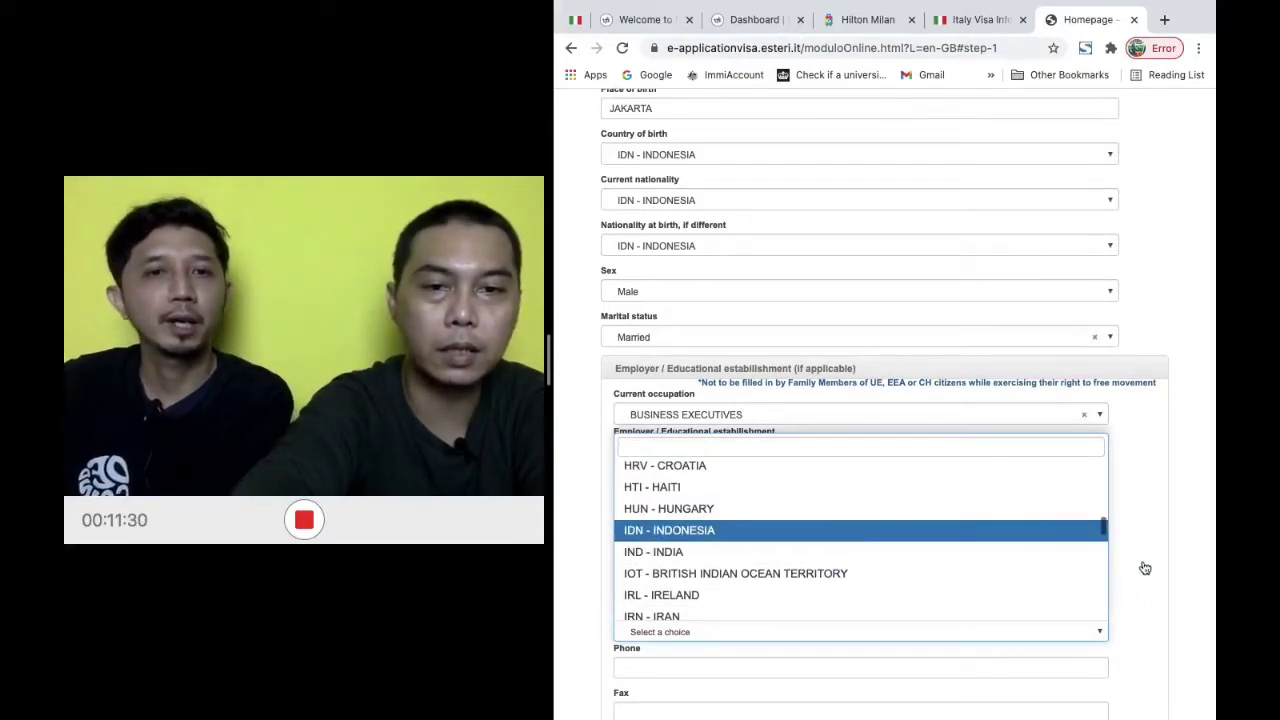
key("Return")
scroll(1150, 568, "down", 1)
scroll(1150, 566, "down", 2)
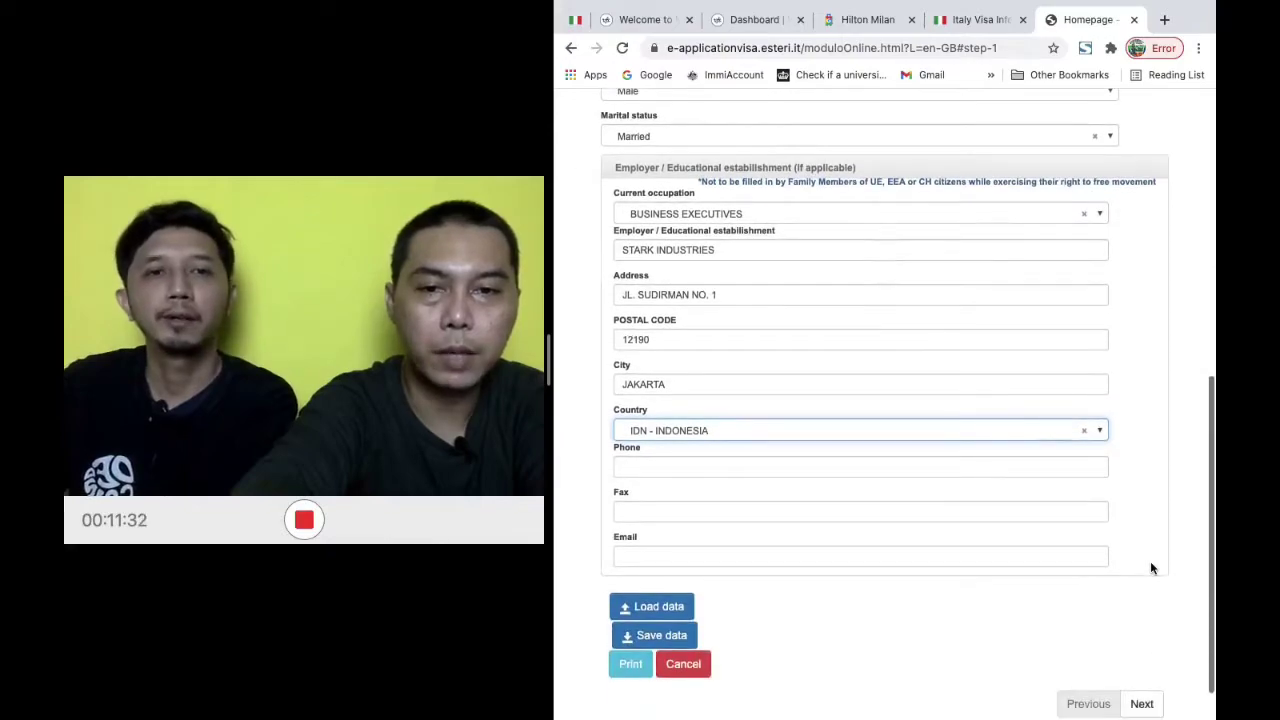
Enter the employer's phone number in the Phone field
left_click(984, 464)
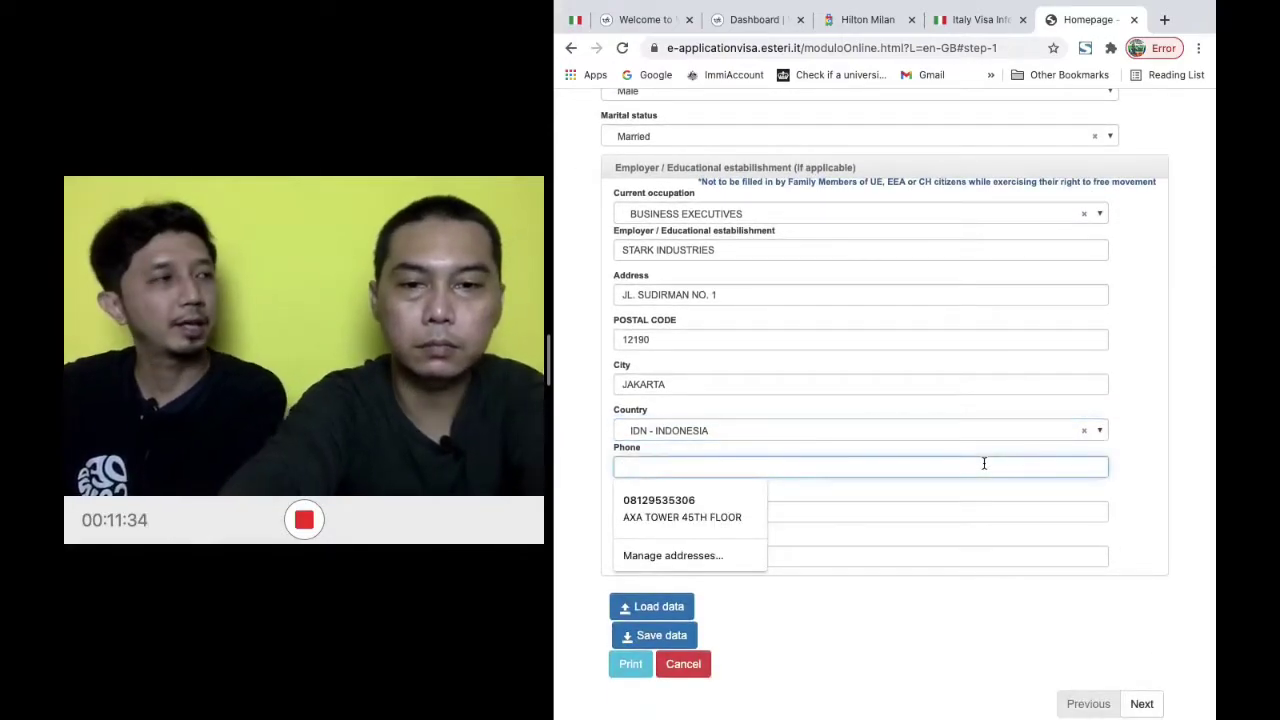
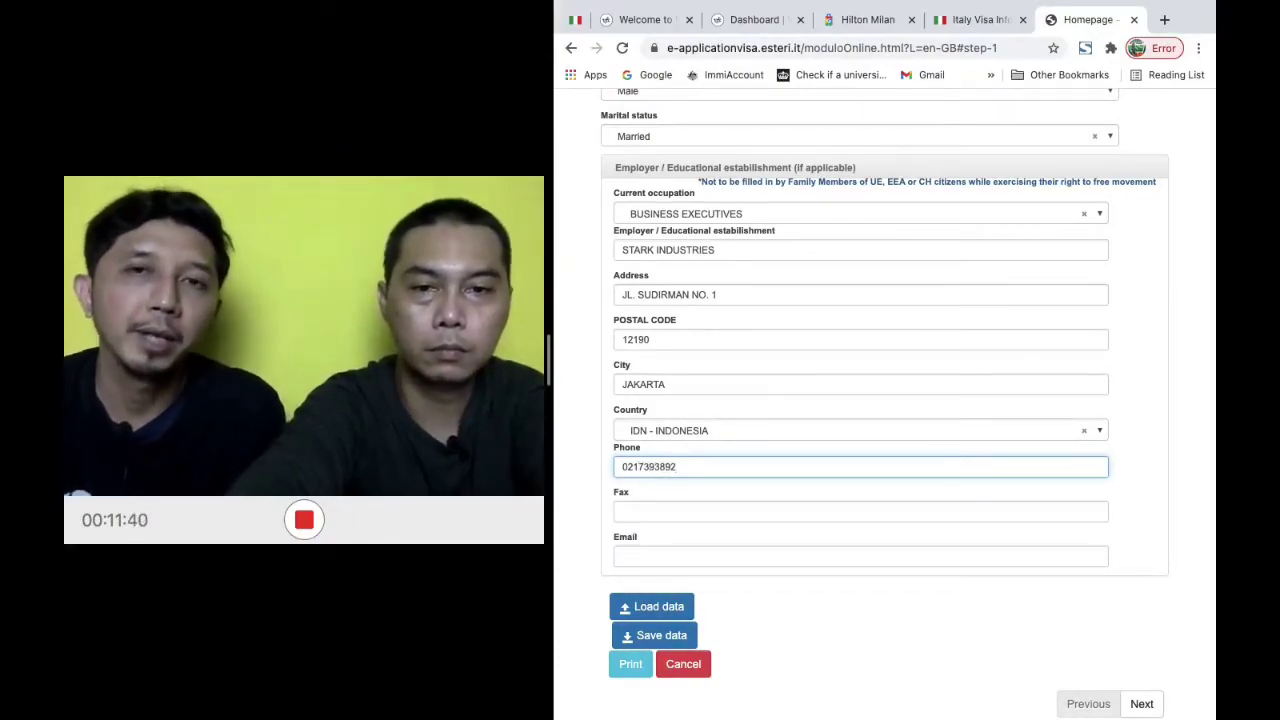
left_click(944, 596)
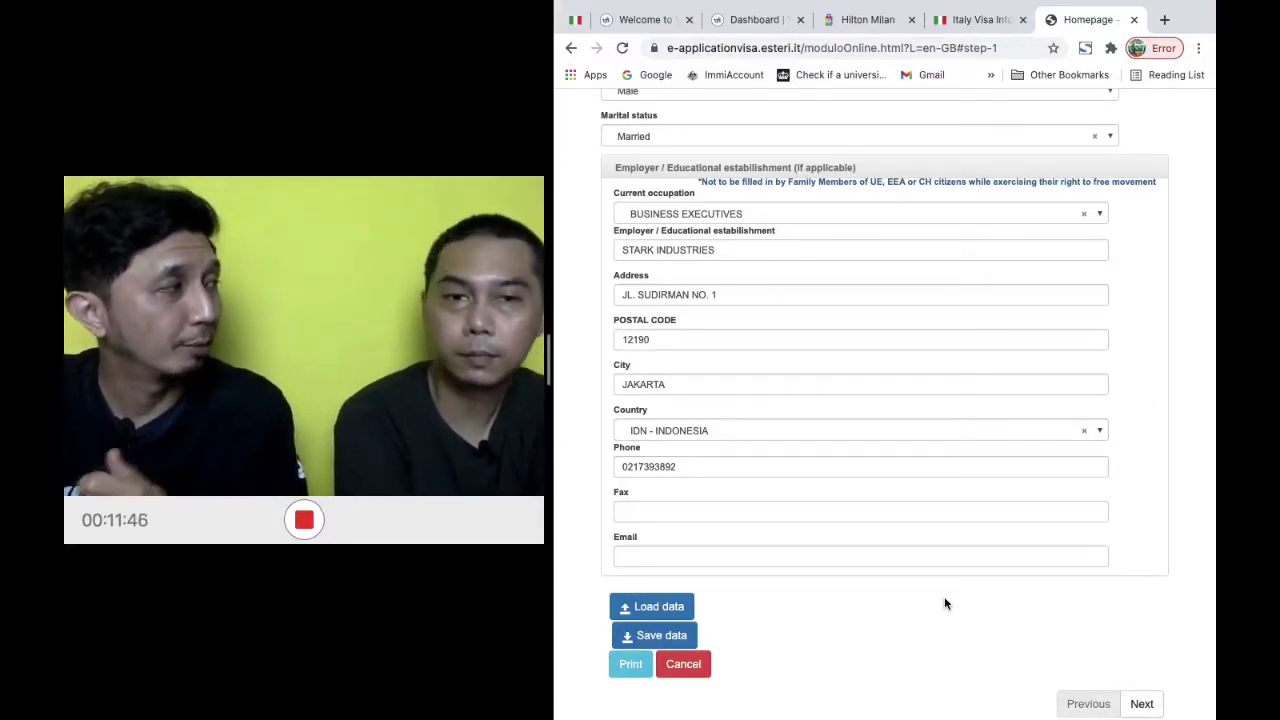
scroll(944, 596, "down", 1)
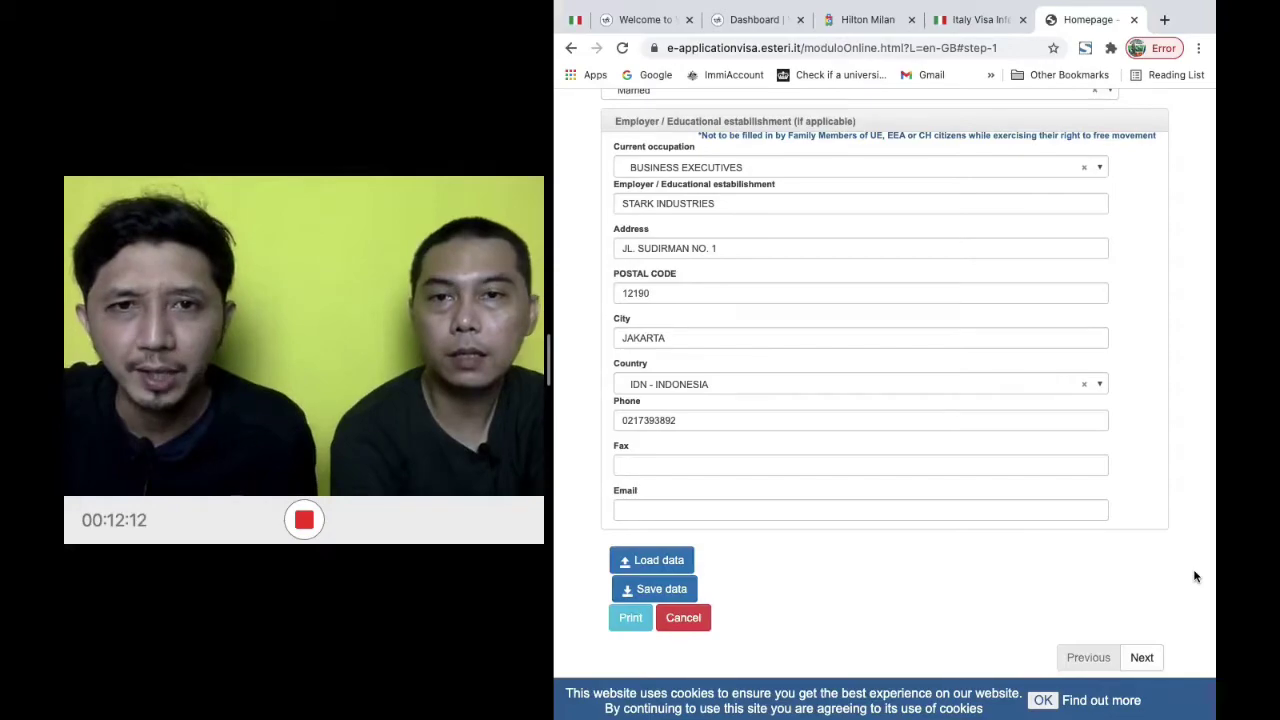
scroll(1195, 576, "up", 4)
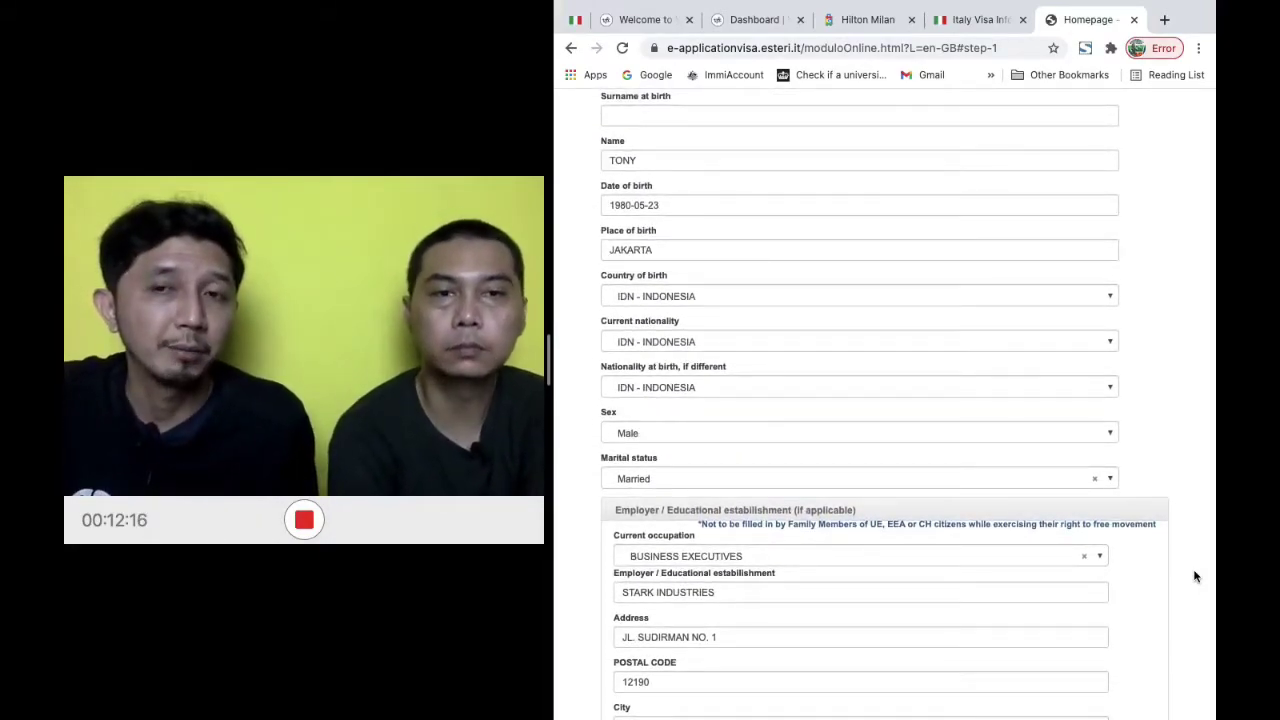
scroll(1194, 578, "down", 4)
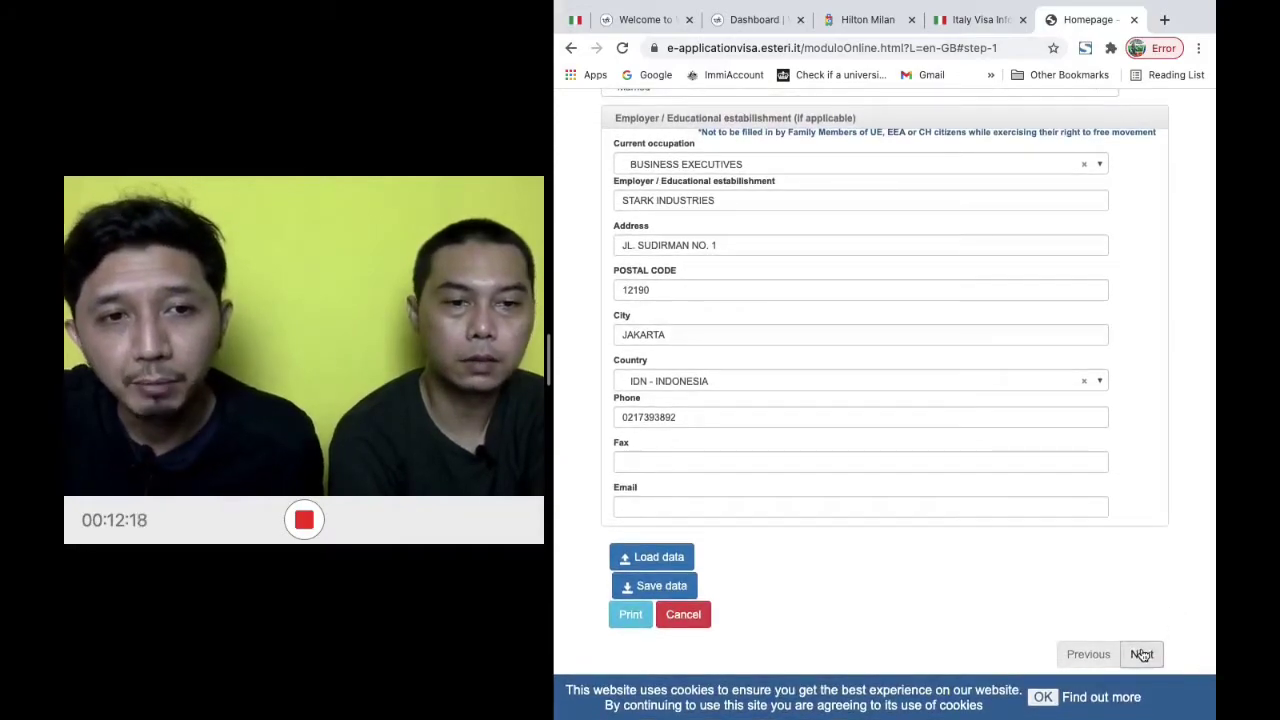
Advance to step 2 and set residence in another country to No
left_click(1143, 654)
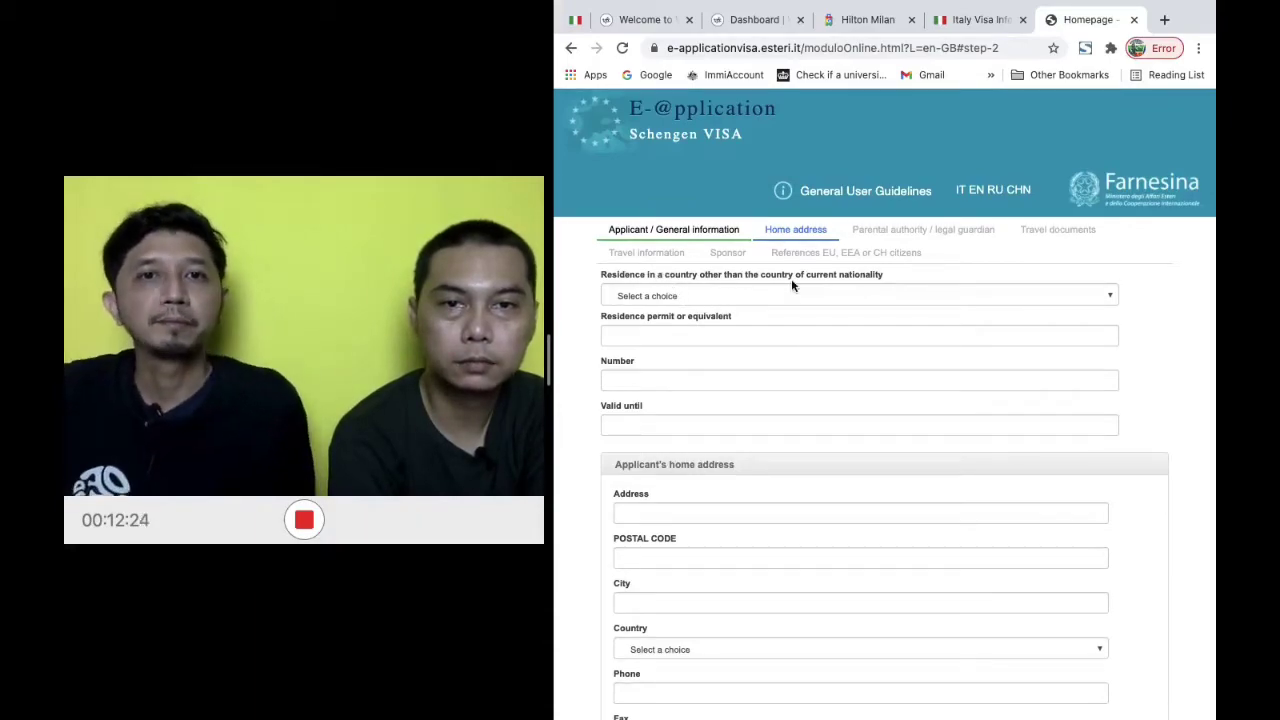
left_click(820, 296)
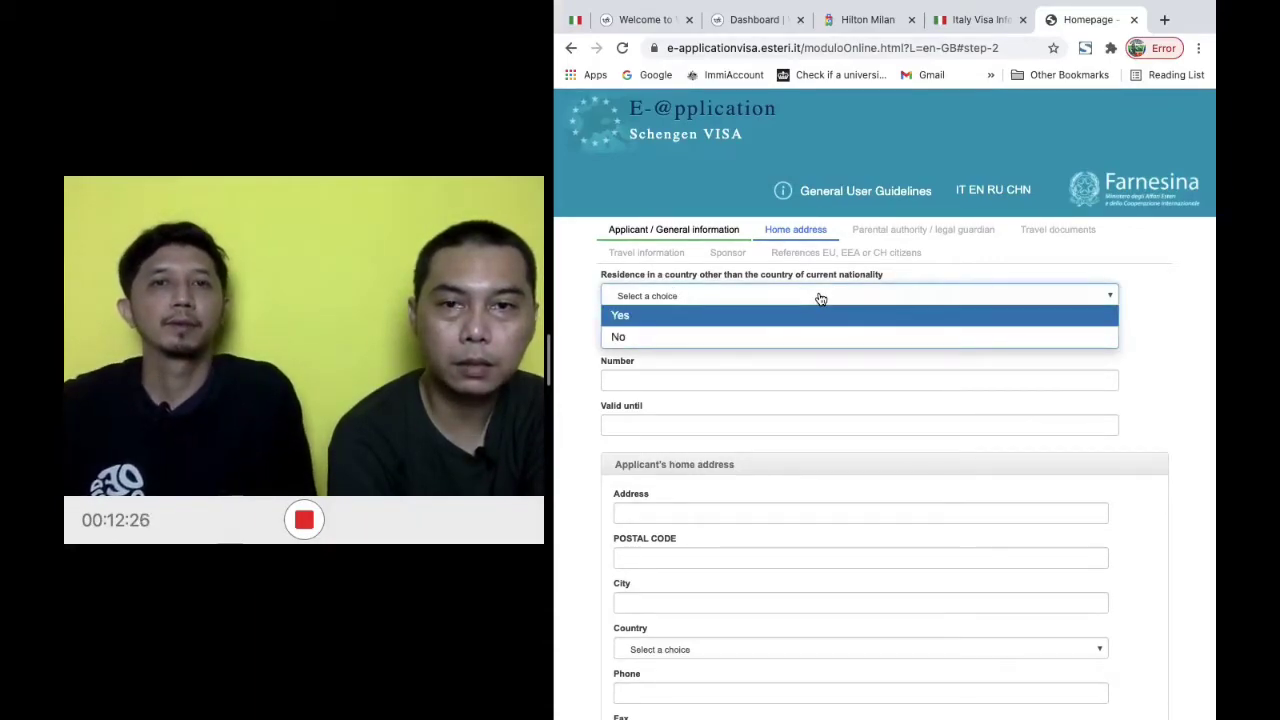
left_click(1168, 342)
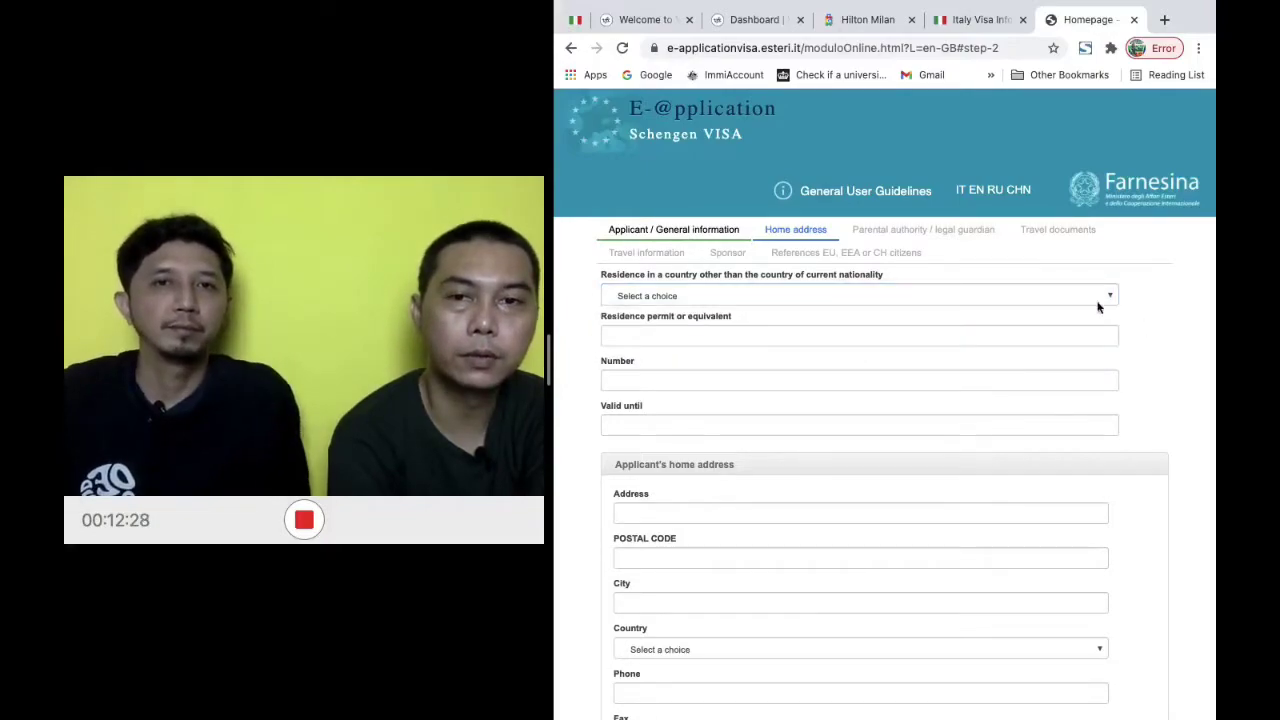
left_click(758, 302)
left_click(757, 337)
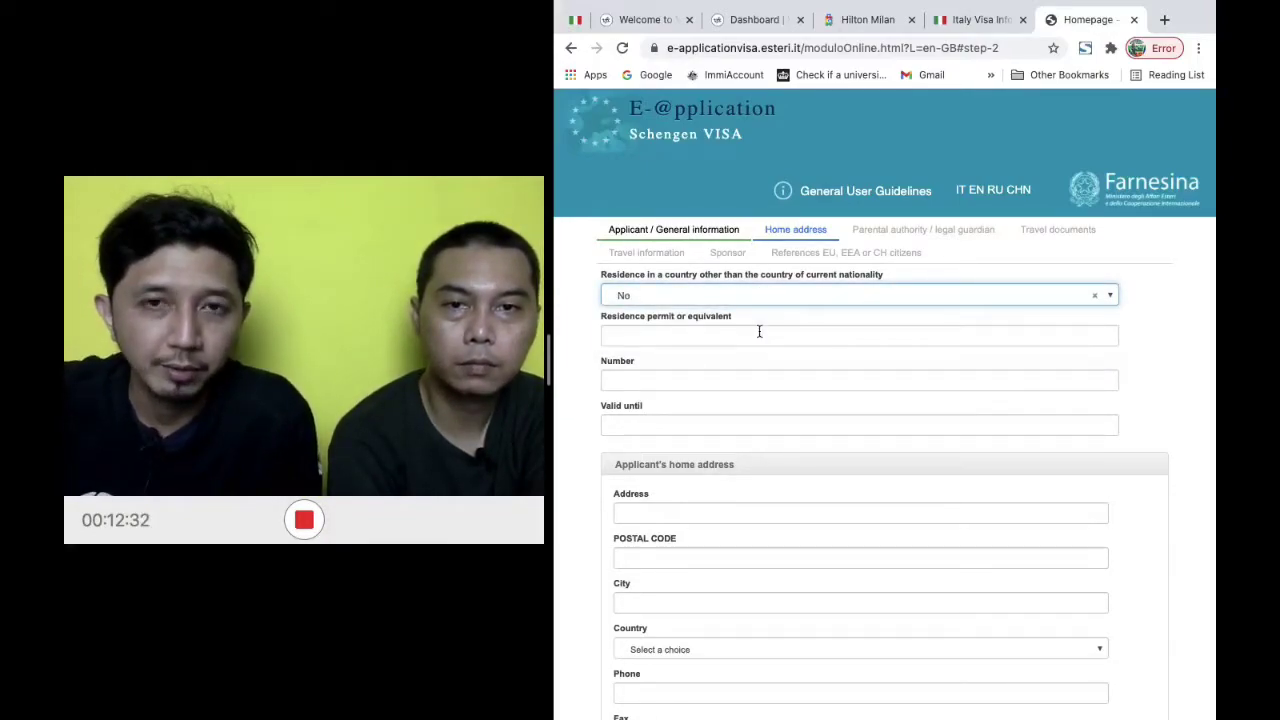
left_click(1162, 334)
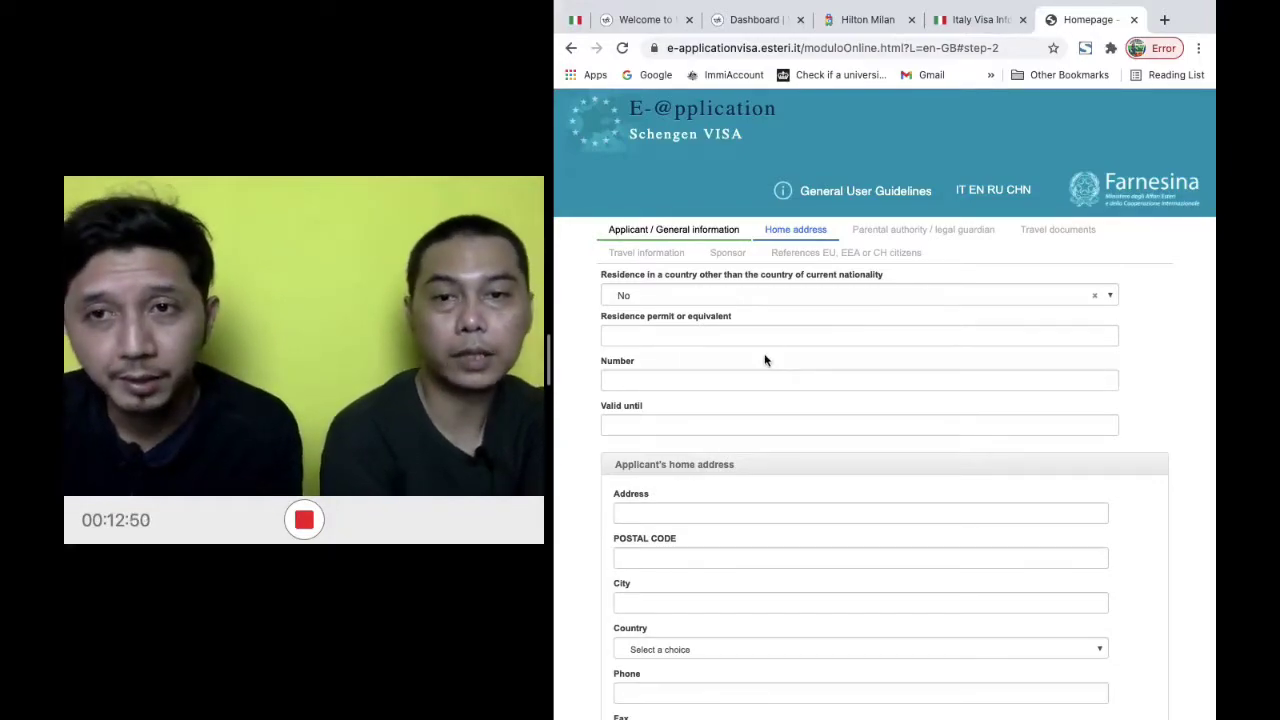
Enter the applicant's home street address and postal code
scroll(723, 429, "down", 3)
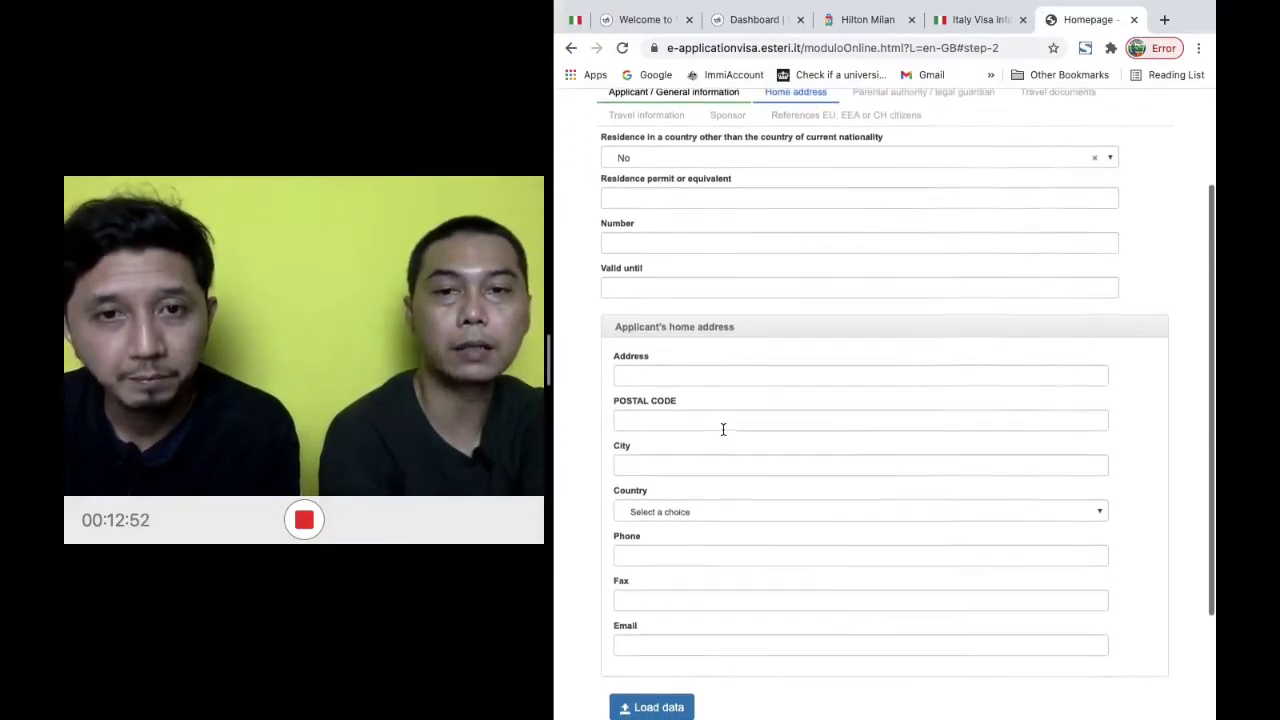
left_click(767, 371)
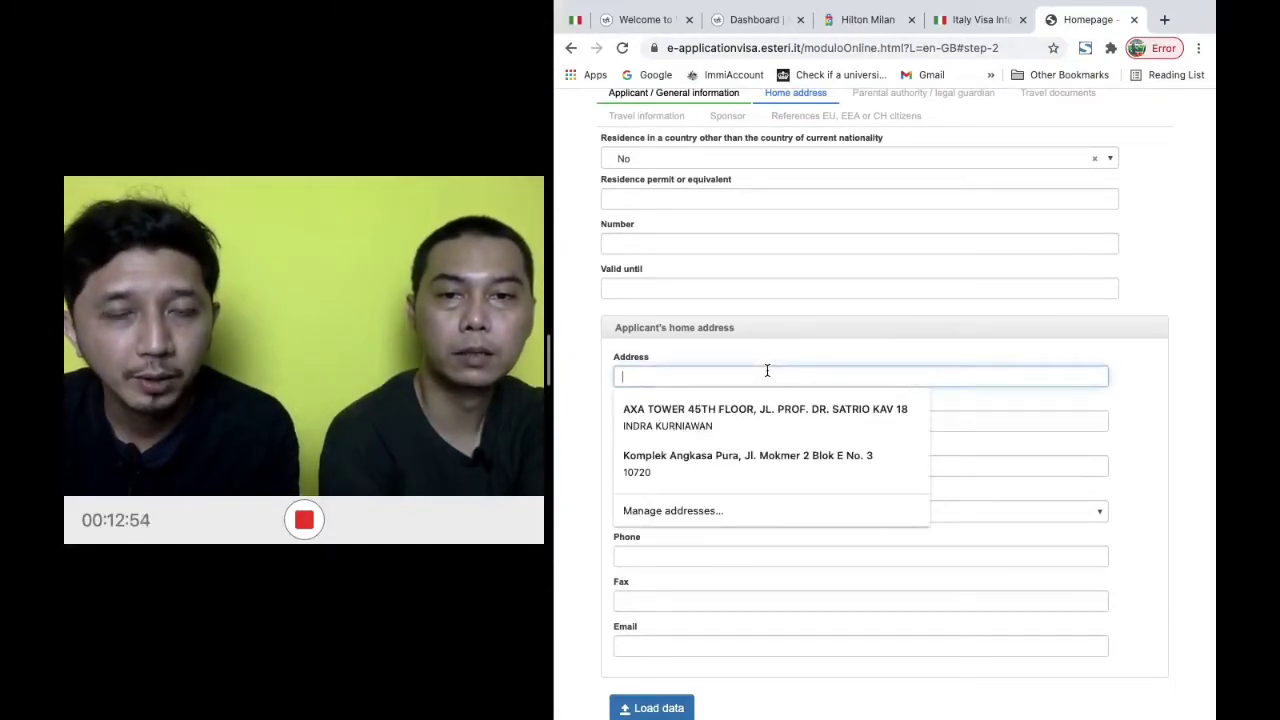
left_click(1112, 420)
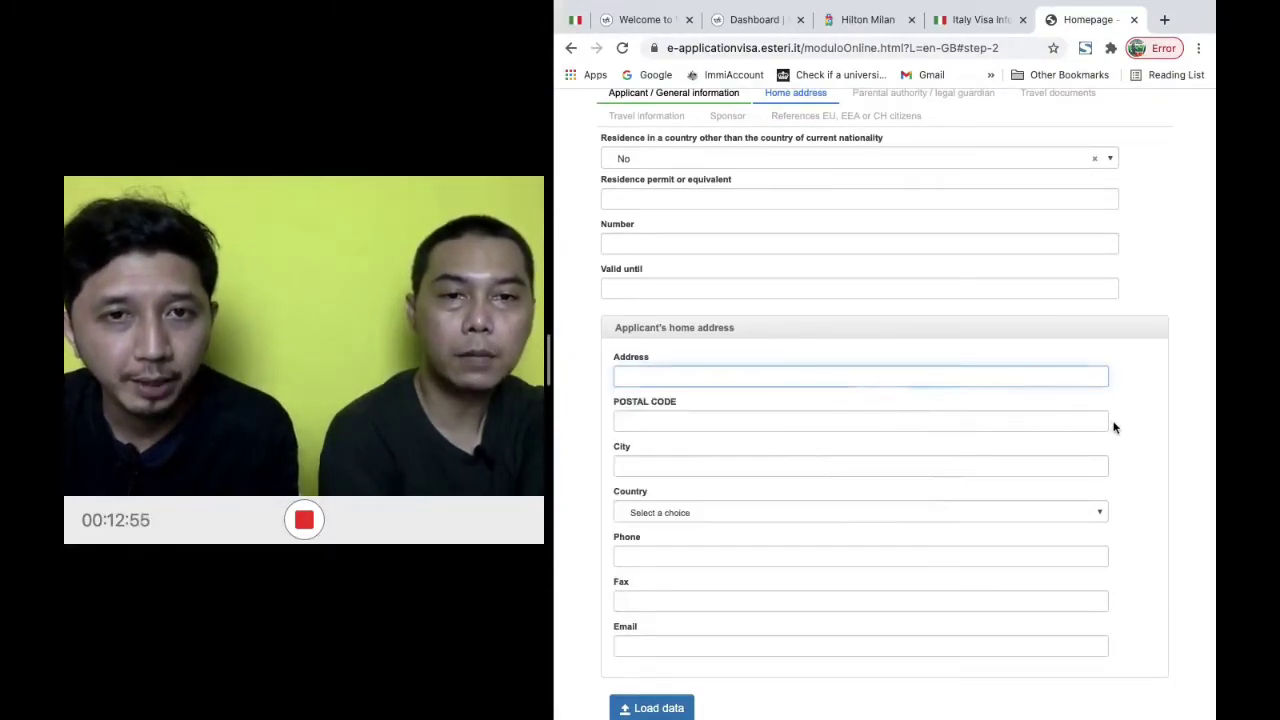
left_click(1017, 374)
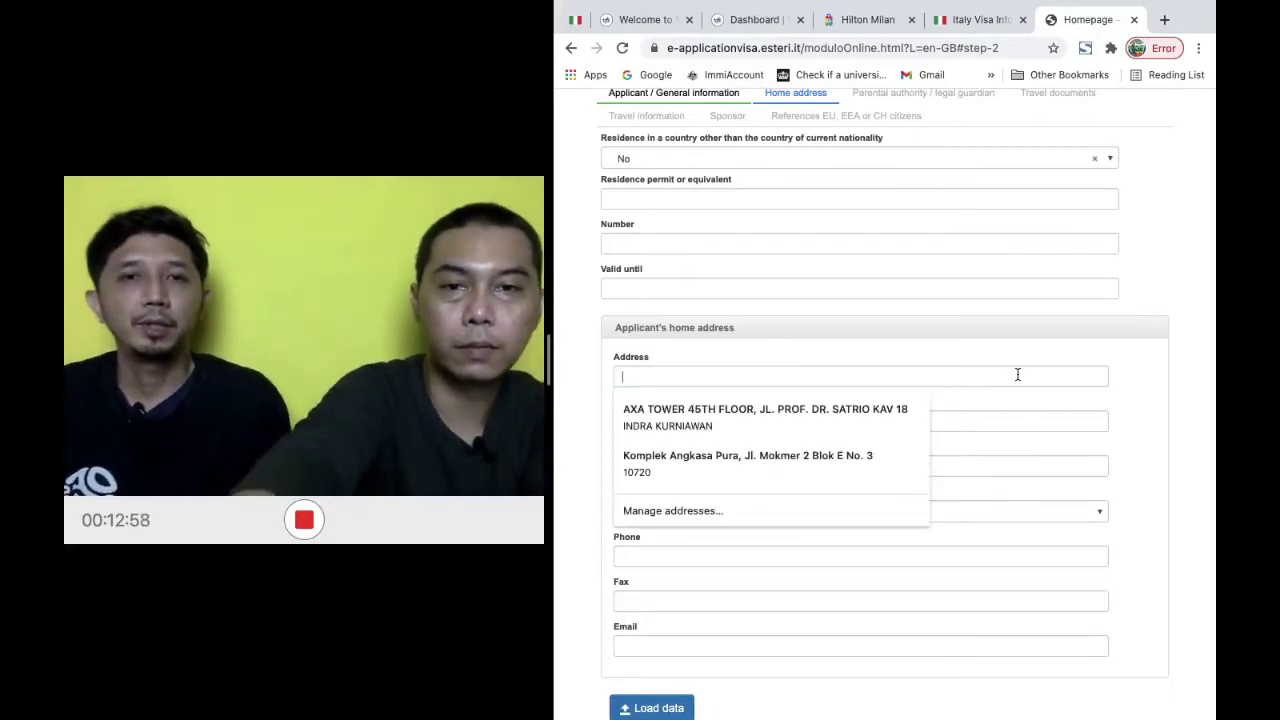
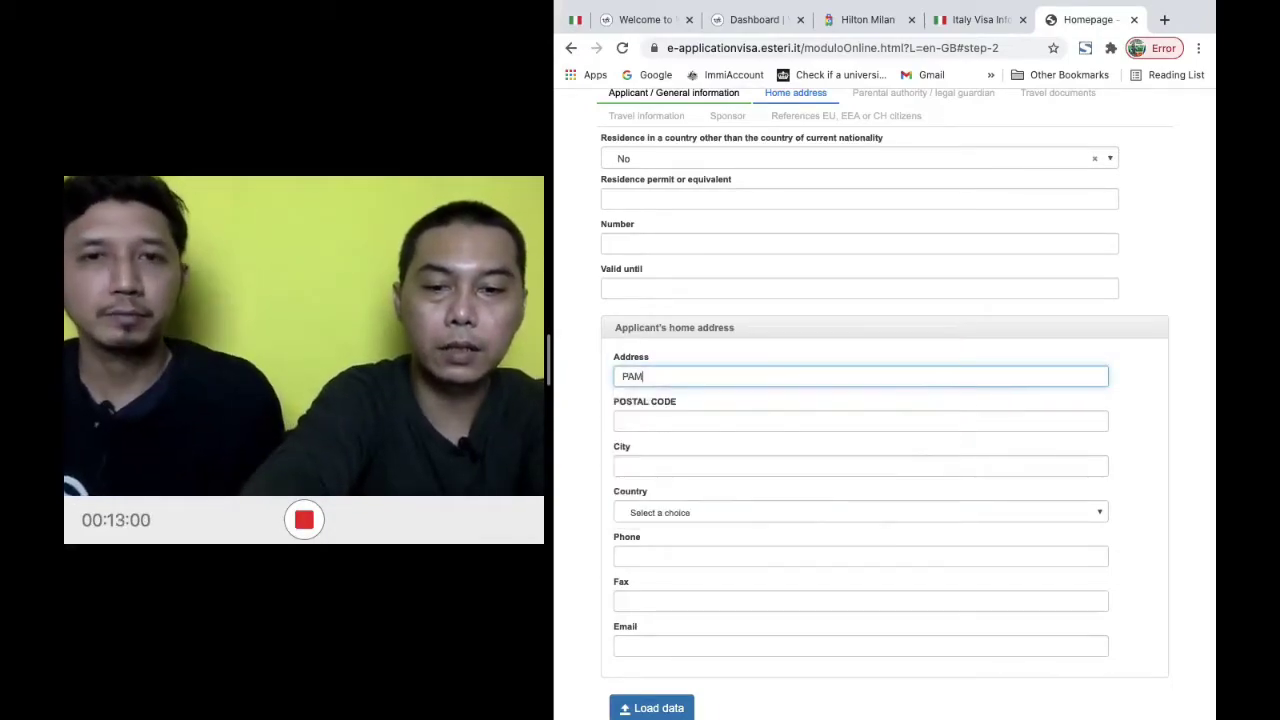
key("BackSpace")
key("BackSpace")
key("BackSpace")
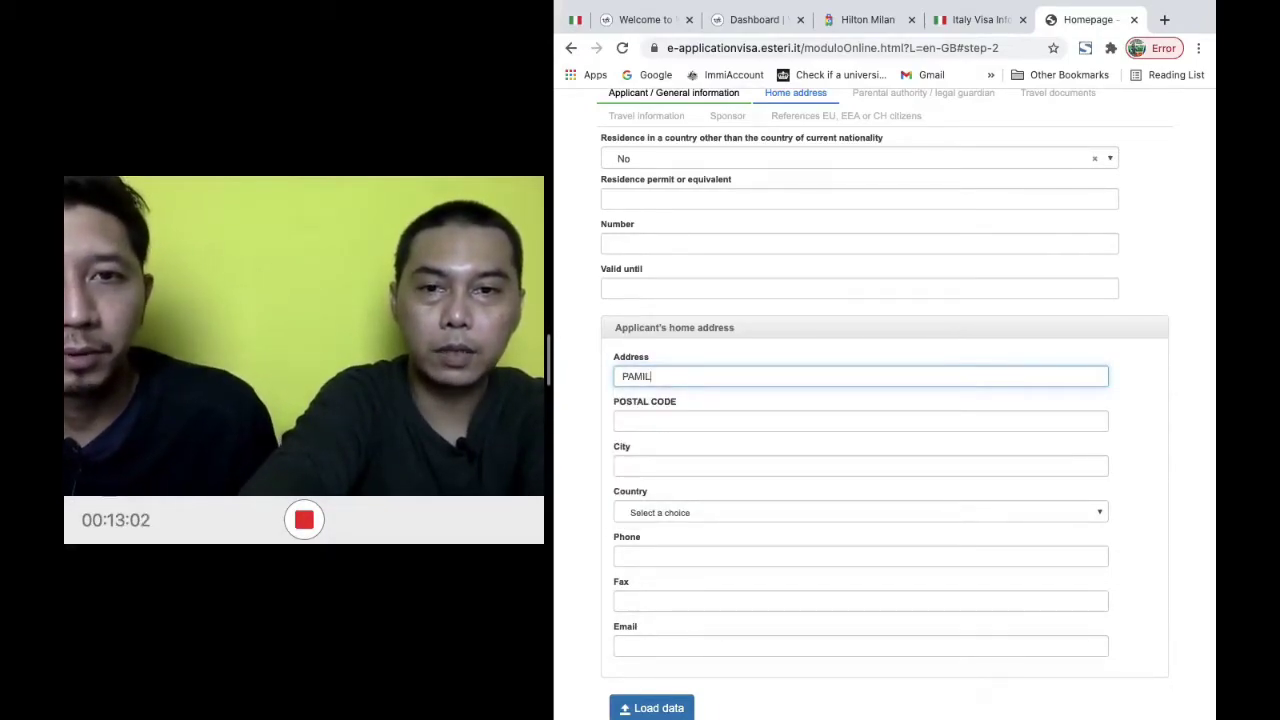
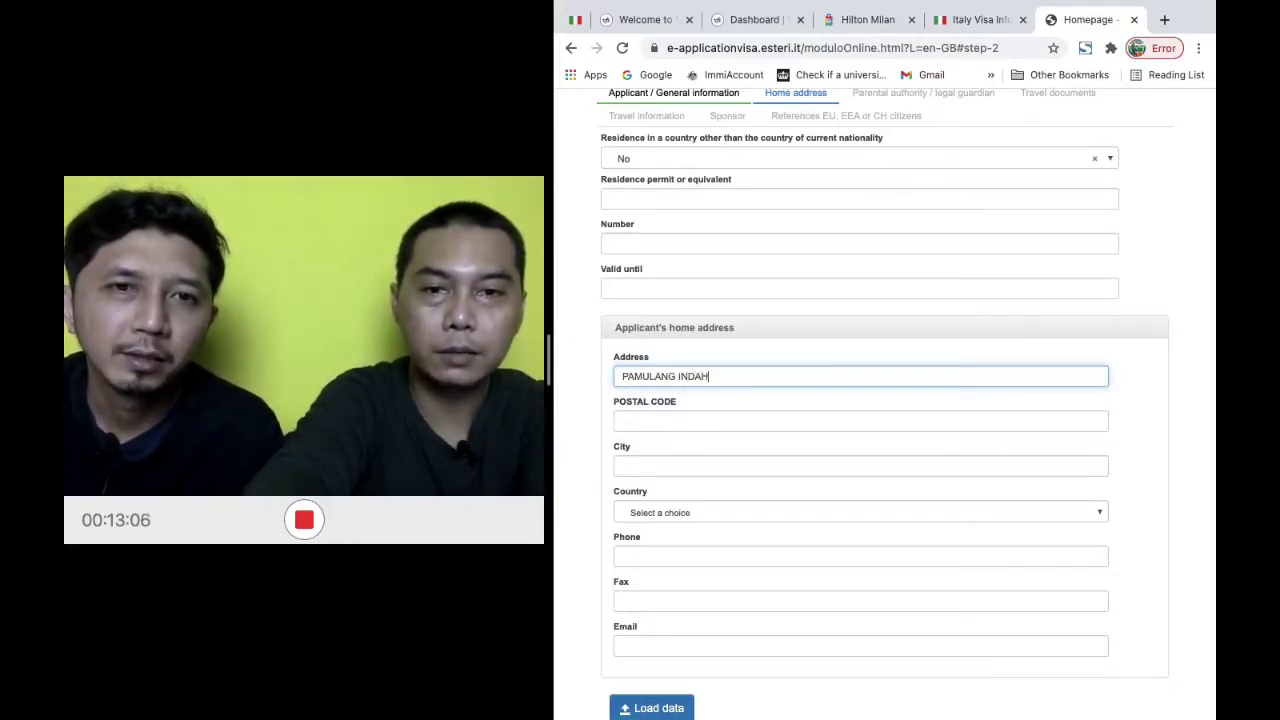
left_click(860, 421)
type("39830")
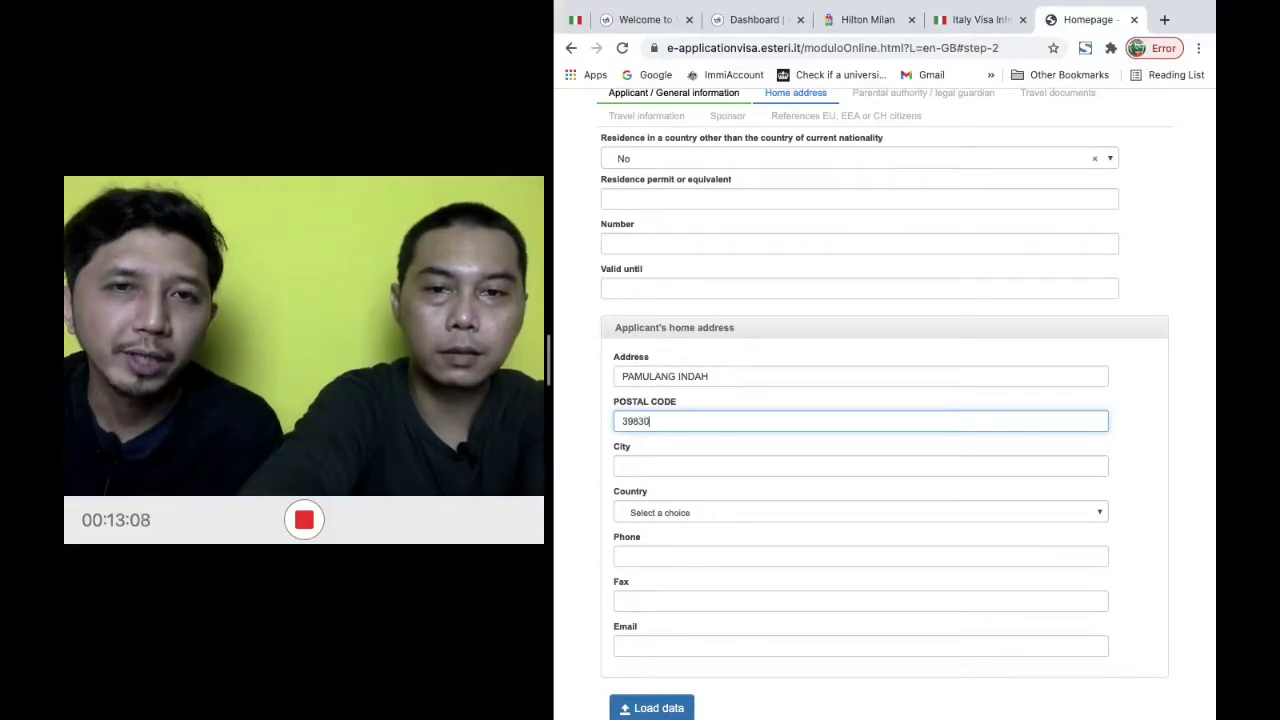
Set the city to JAKARTA and the country to IDN - INDONESIA
left_click(860, 466)
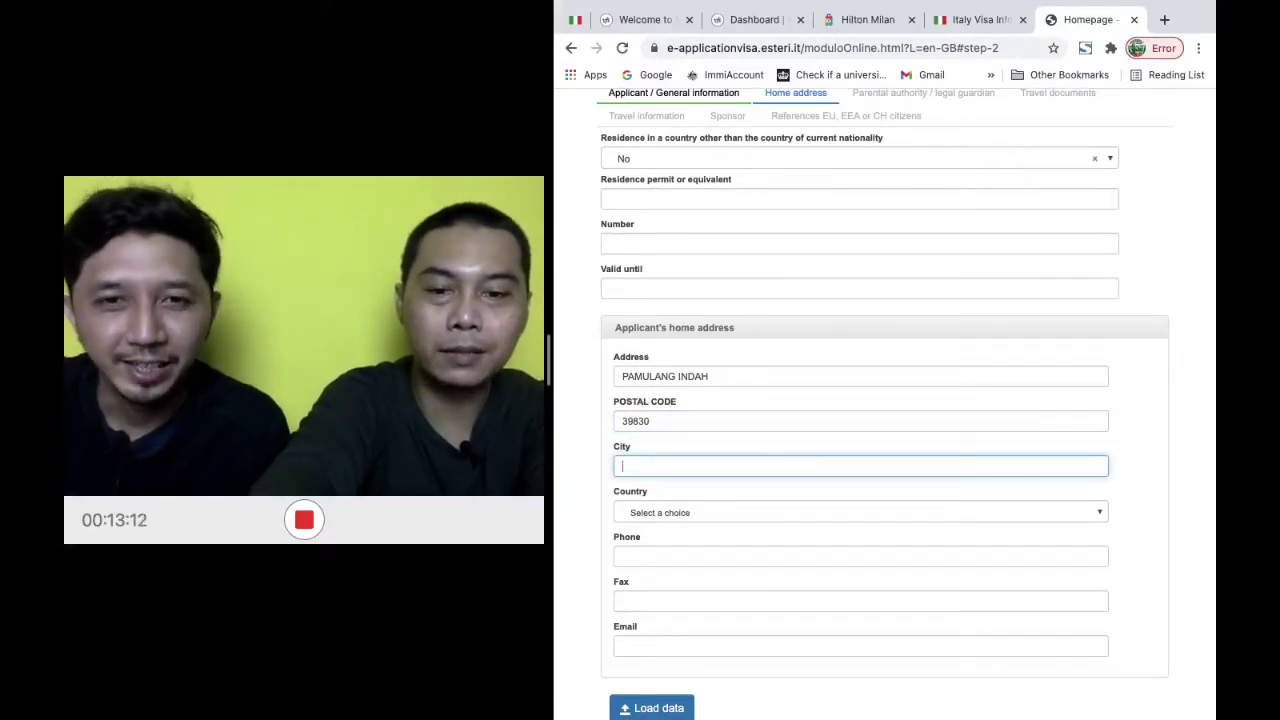
type("JAKARTA SE")
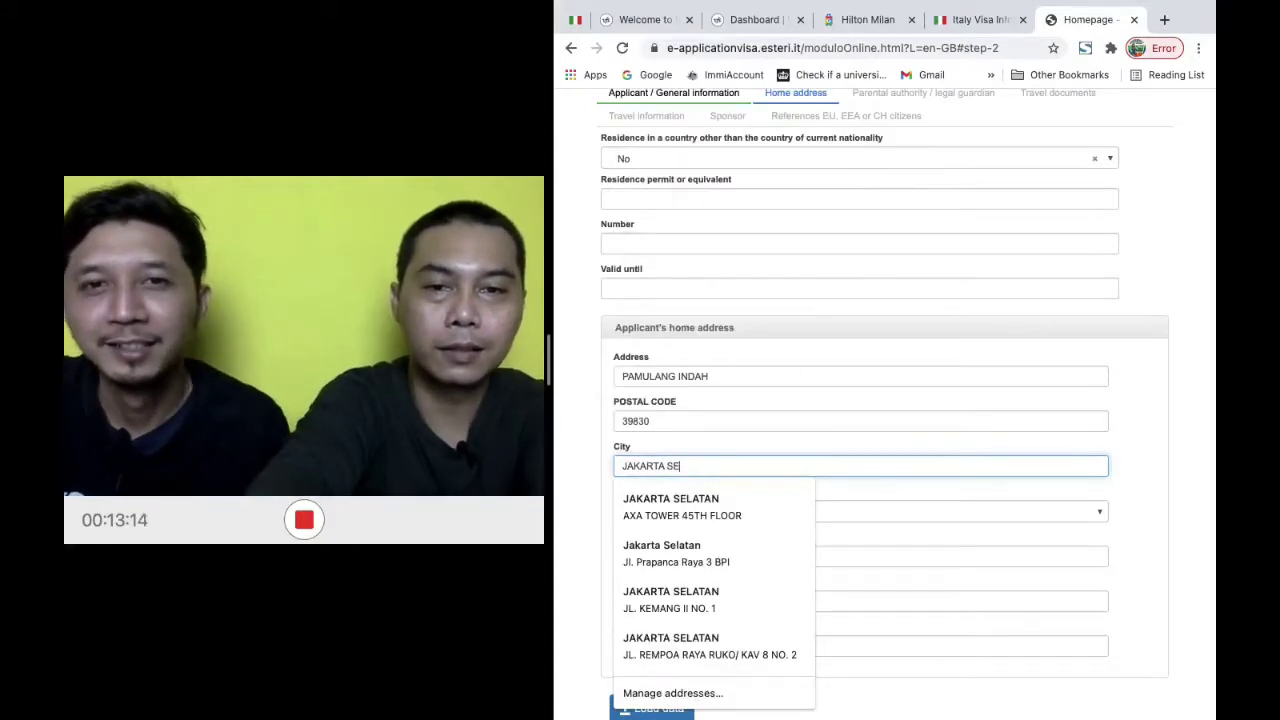
key("Tab")
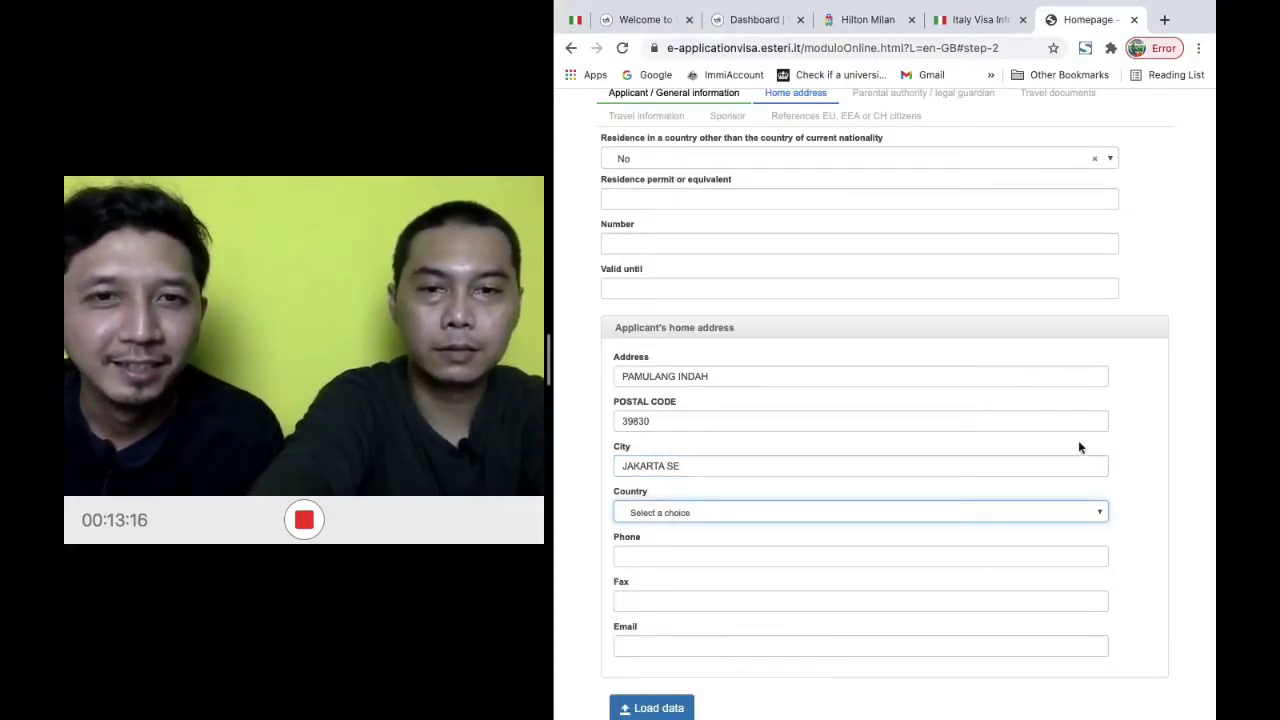
left_click(937, 465)
key("BackSpace")
key("BackSpace")
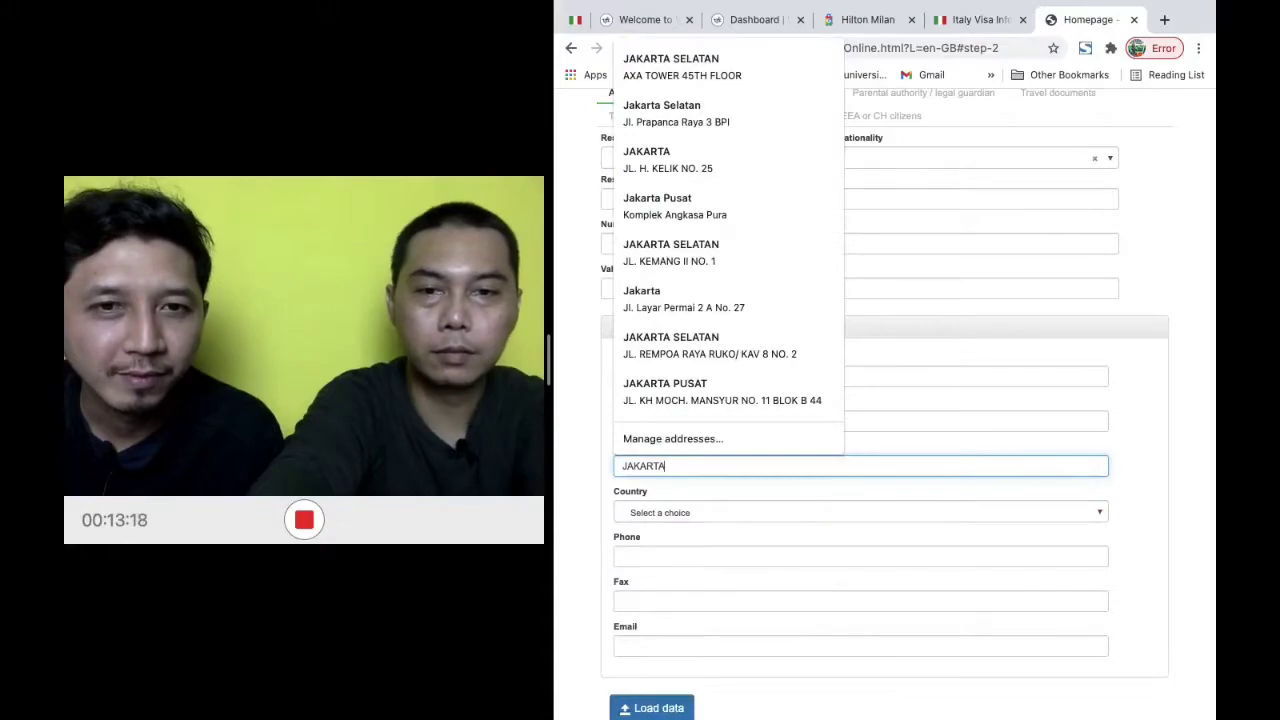
key("Tab")
left_click(892, 512)
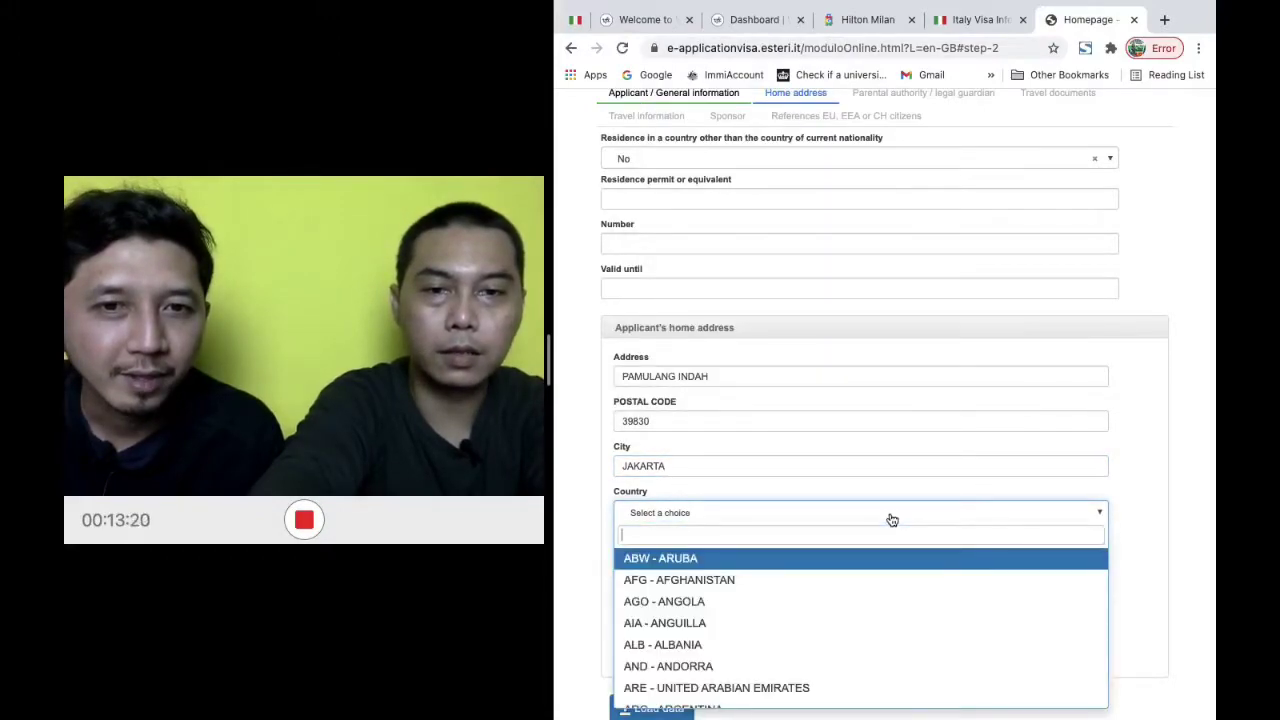
type("iND")
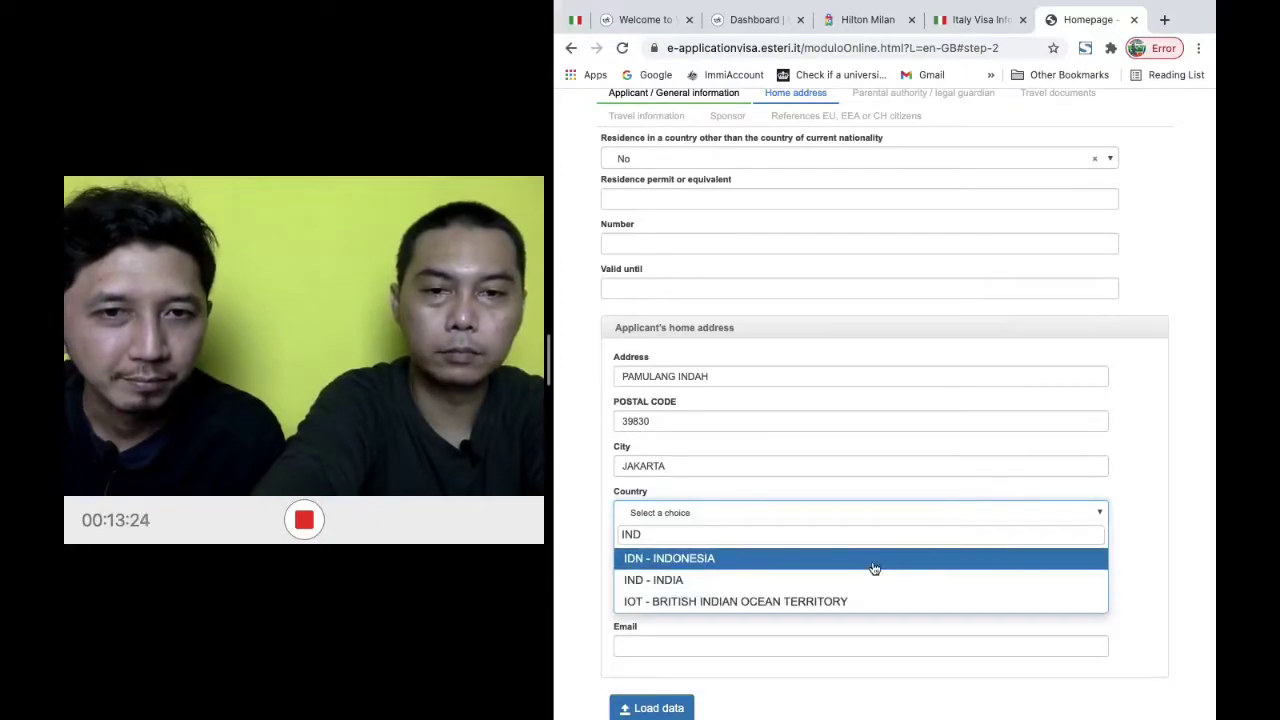
left_click(942, 565)
Enter the home phone number and fill the e-mail from the saved autofill suggestion
scroll(1043, 556, "down", 2)
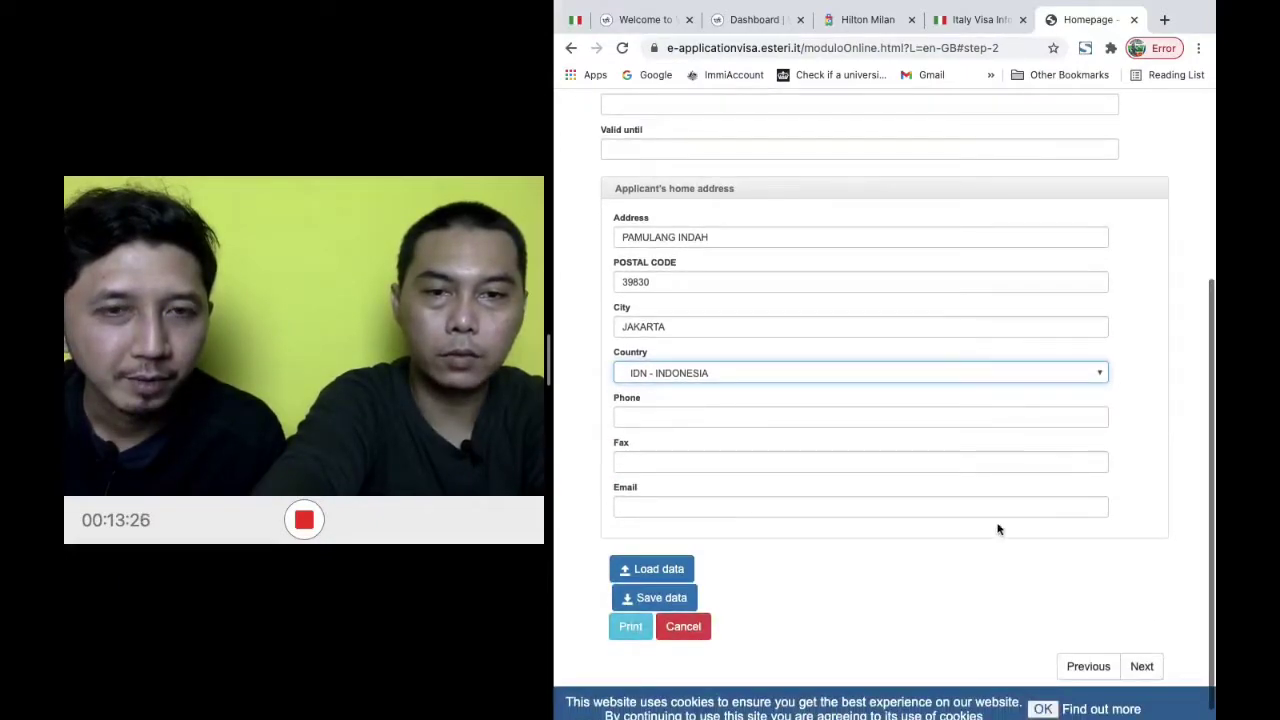
left_click(869, 418)
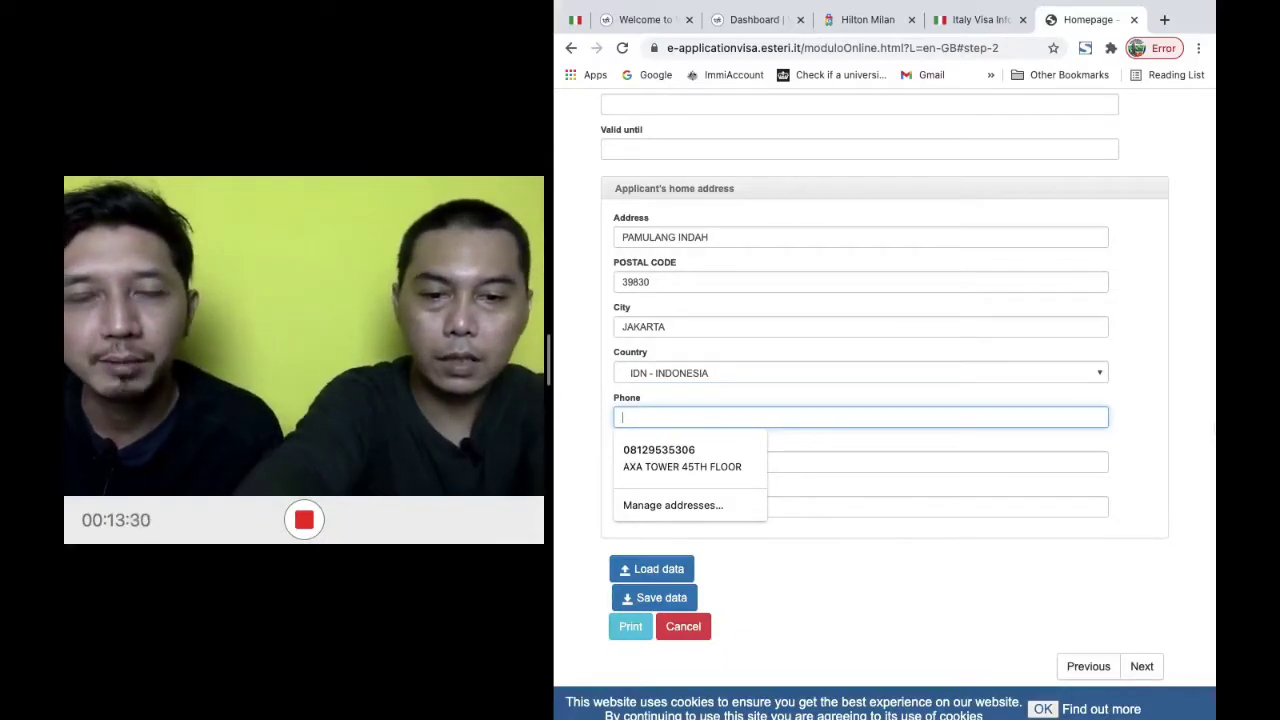
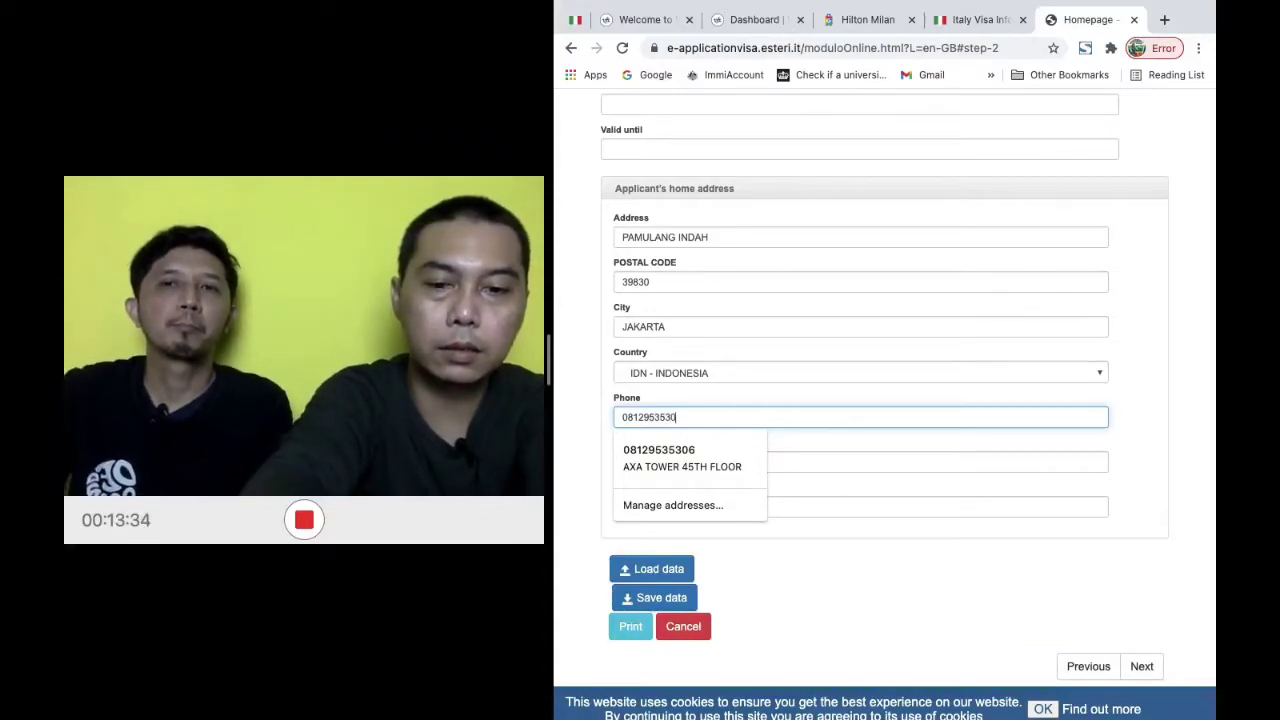
type("6")
left_click(1166, 483)
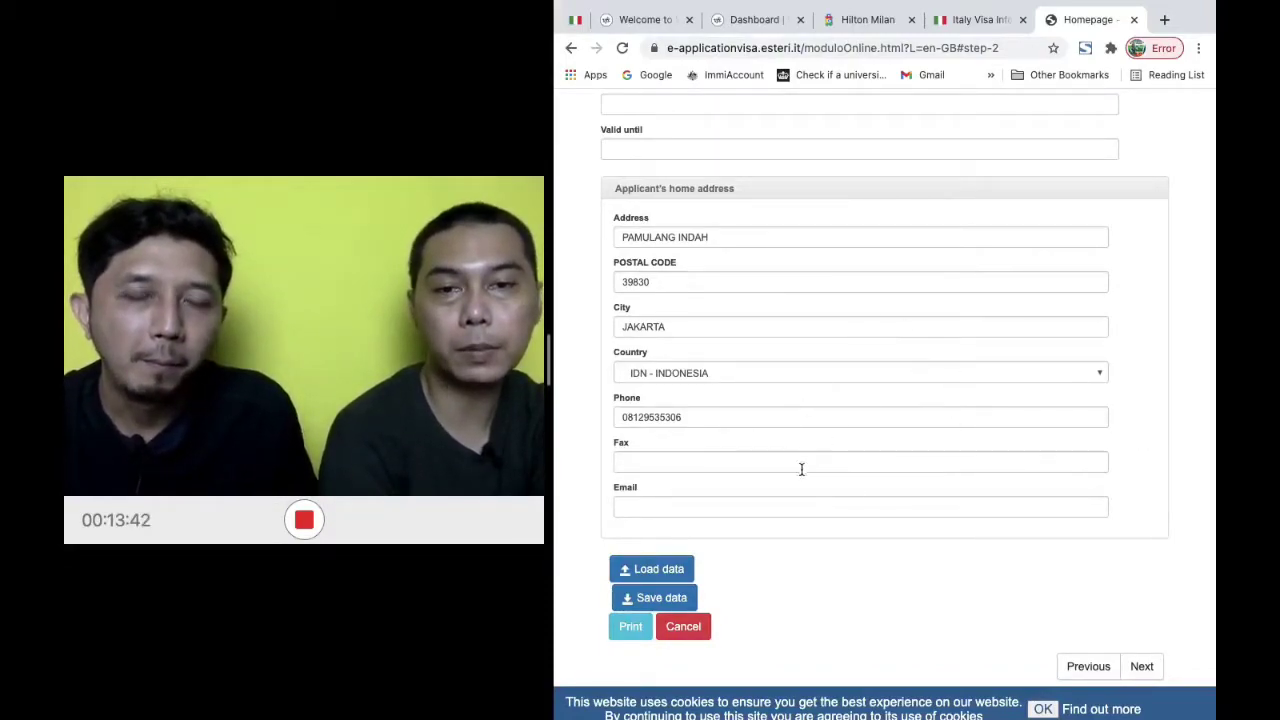
left_click(764, 512)
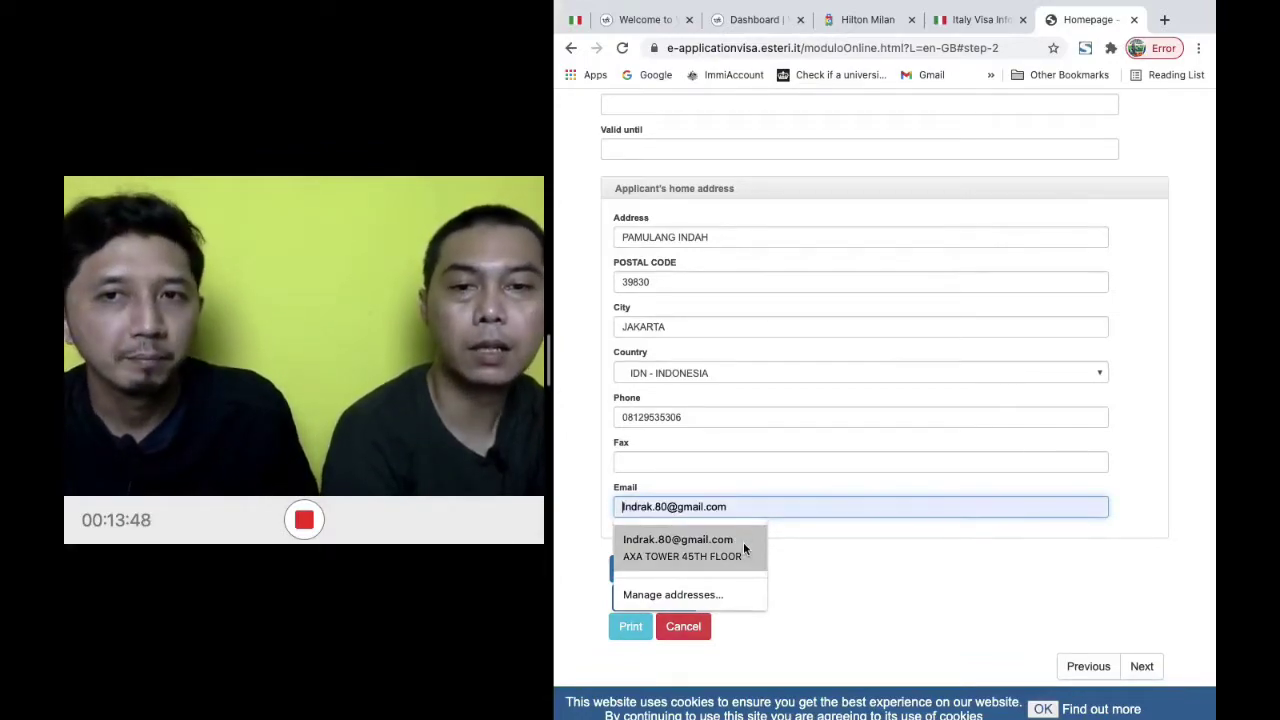
left_click(743, 548)
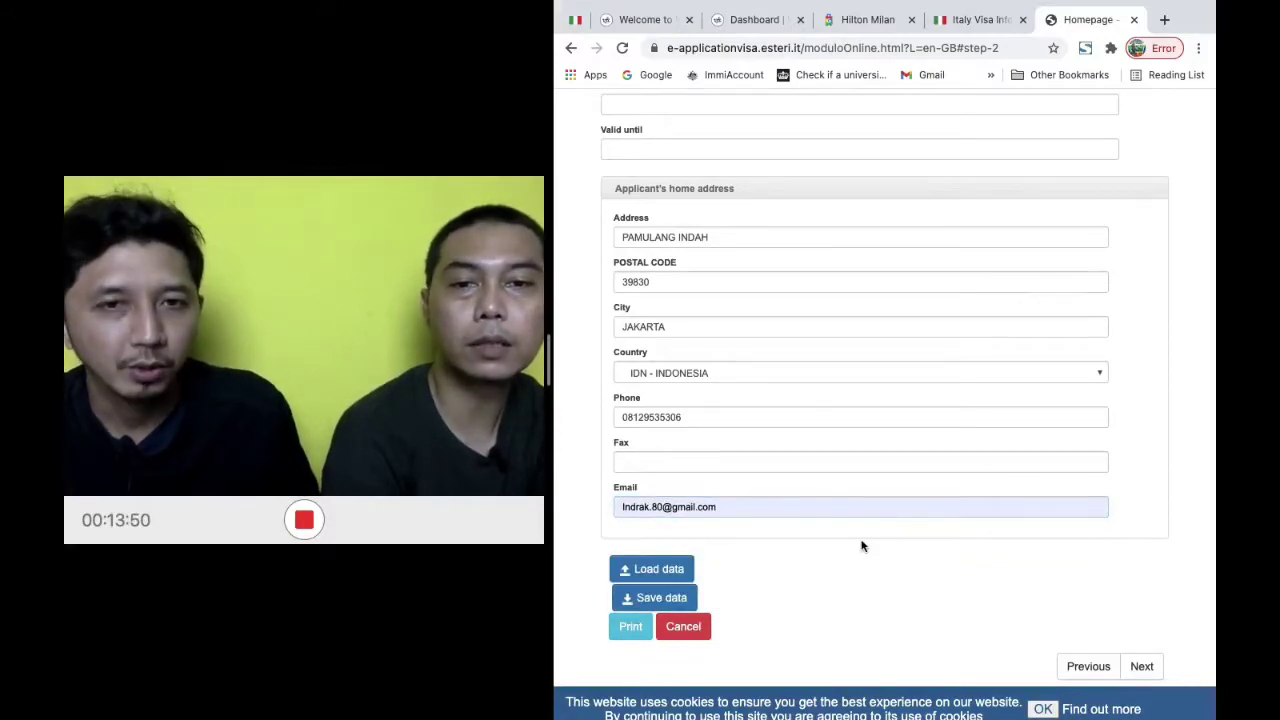
scroll(862, 545, "left", 3)
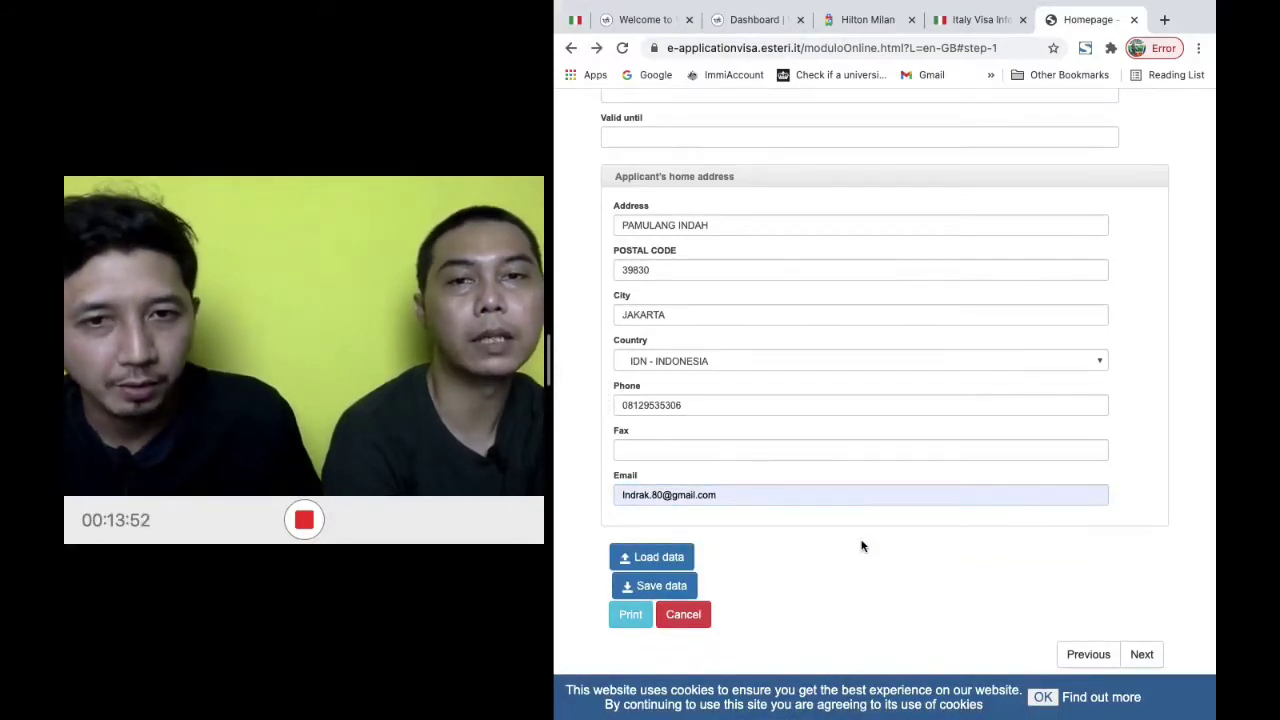
Pass the empty parental authority / legal guardian fields and continue to Travel documents
left_click(1142, 655)
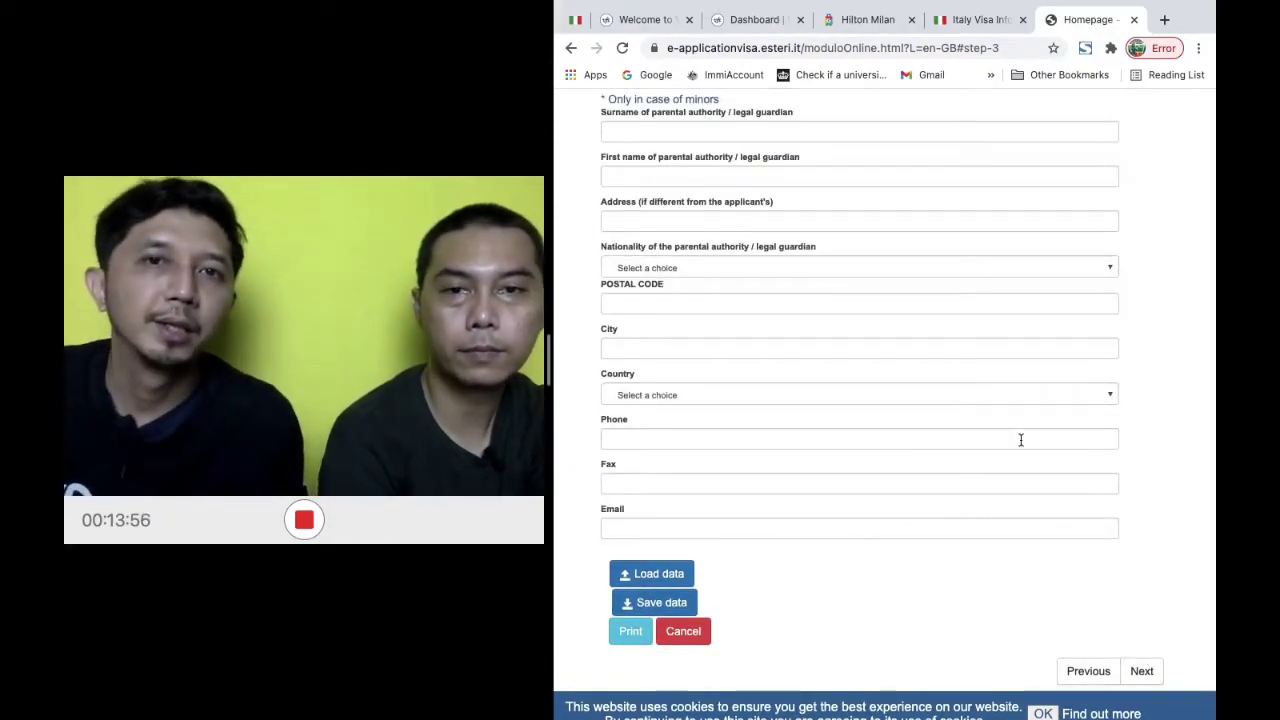
scroll(1021, 440, "up", 4)
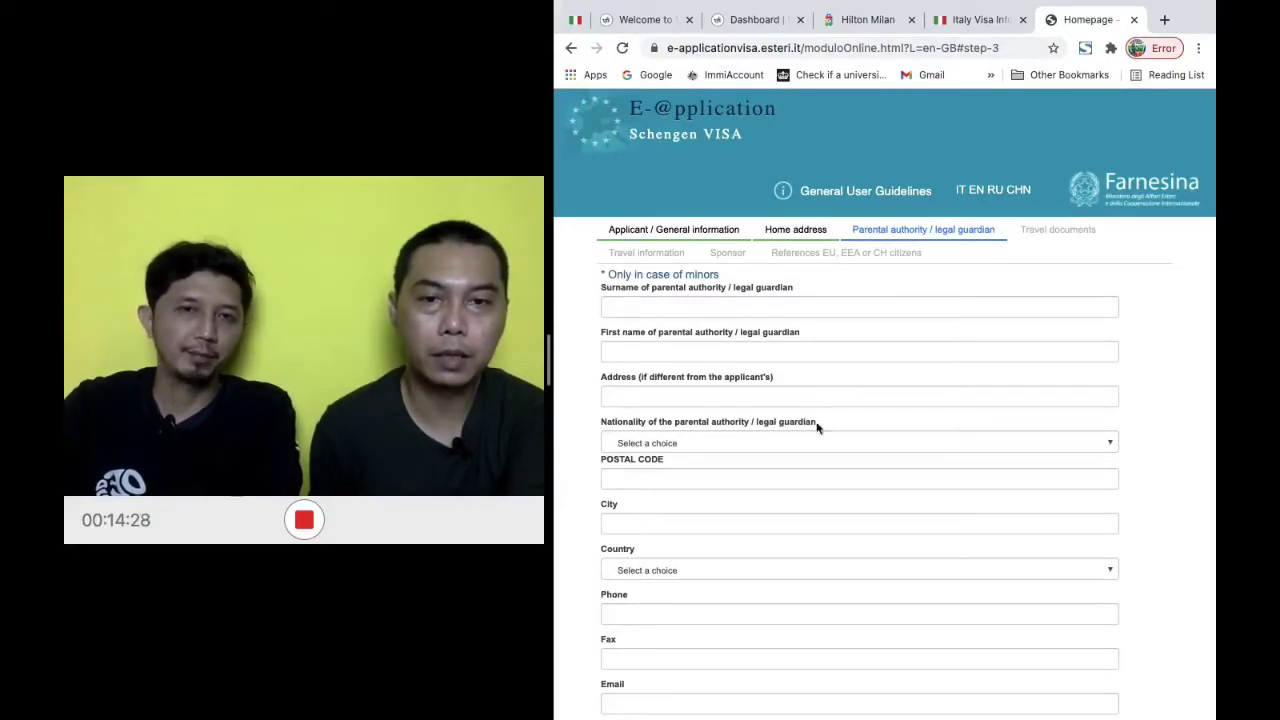
scroll(816, 449, "down", 3)
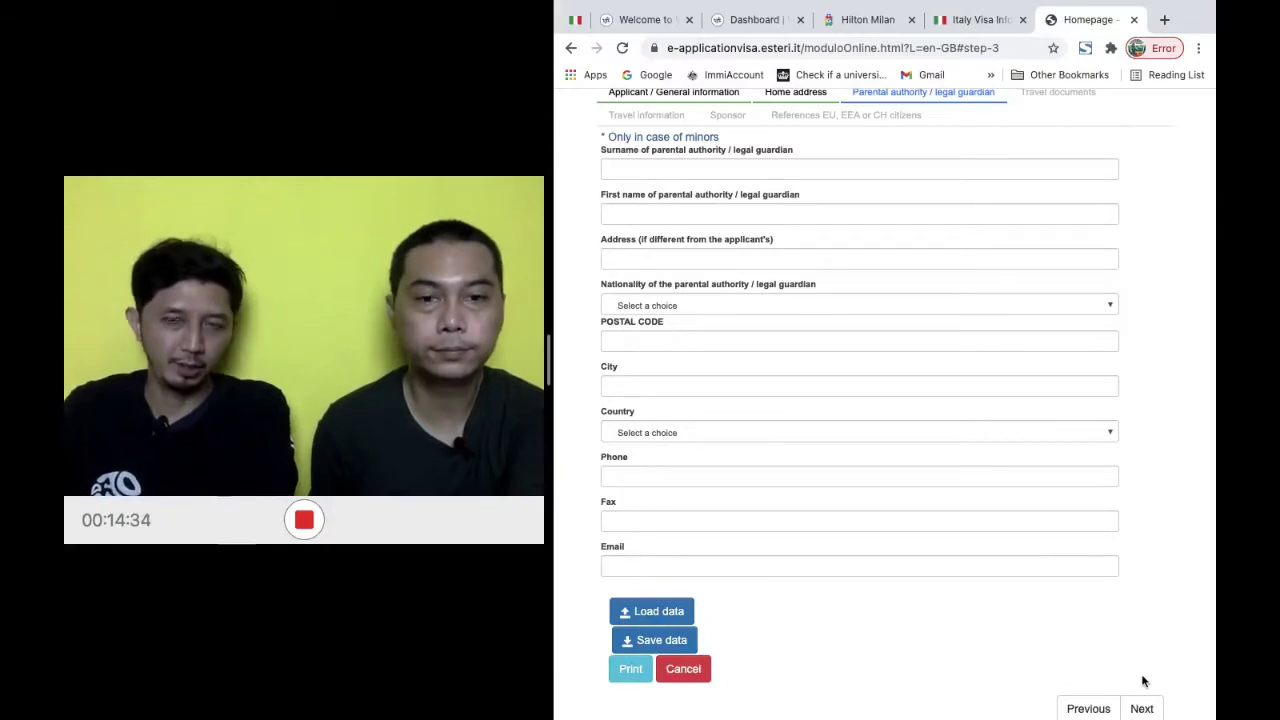
scroll(1144, 681, "down", 1)
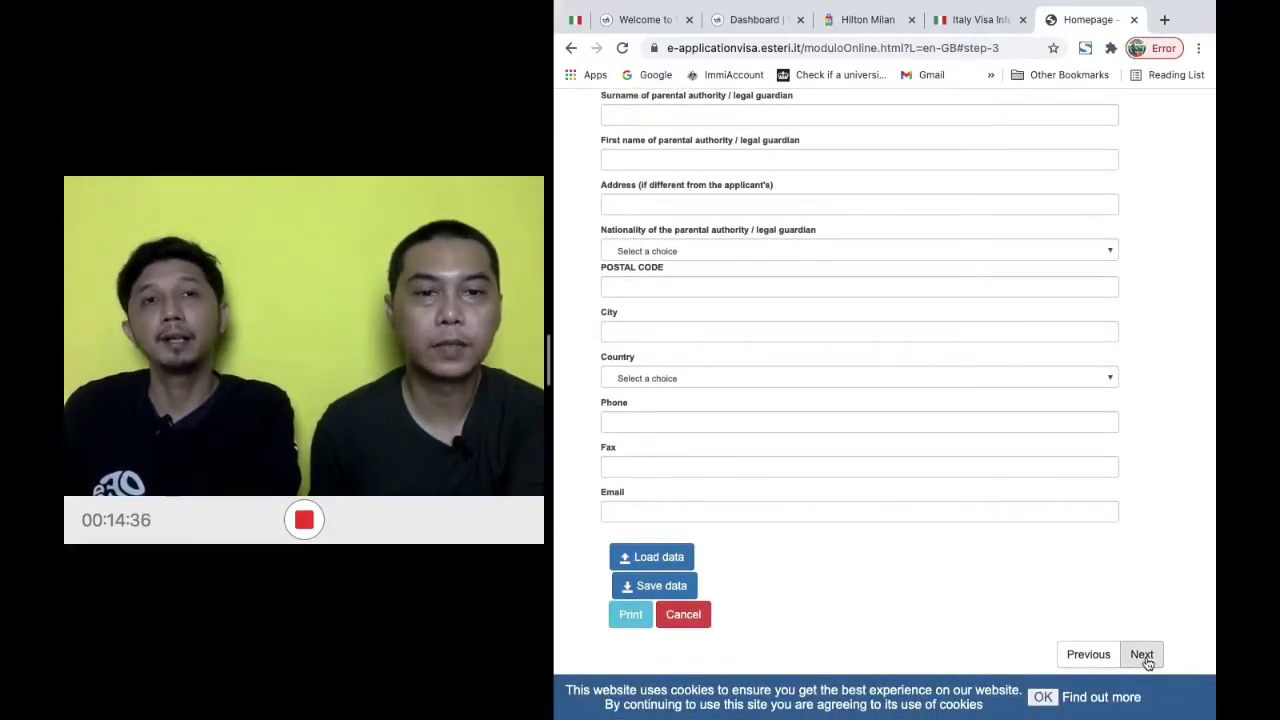
left_click(1145, 660)
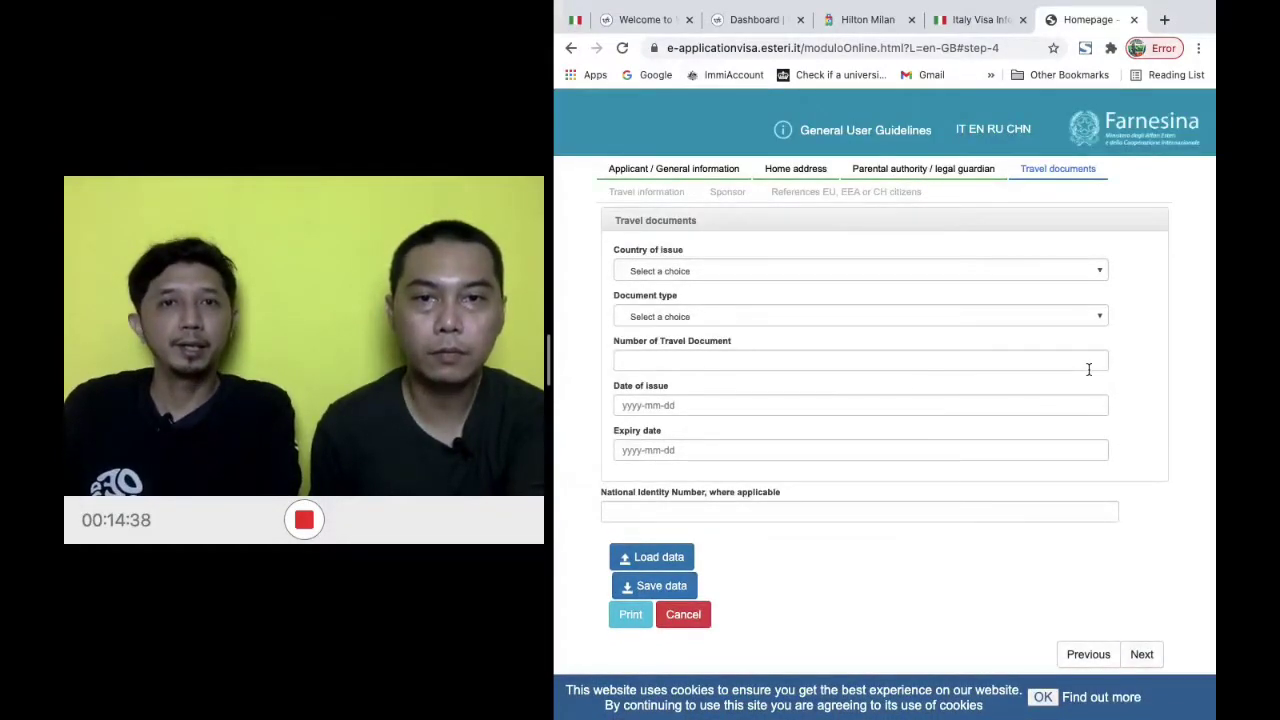
Set issuing country IDN - INDONESIA, type ORDINARY PASSPORT, and enter the passport number
scroll(1088, 369, "up", 1)
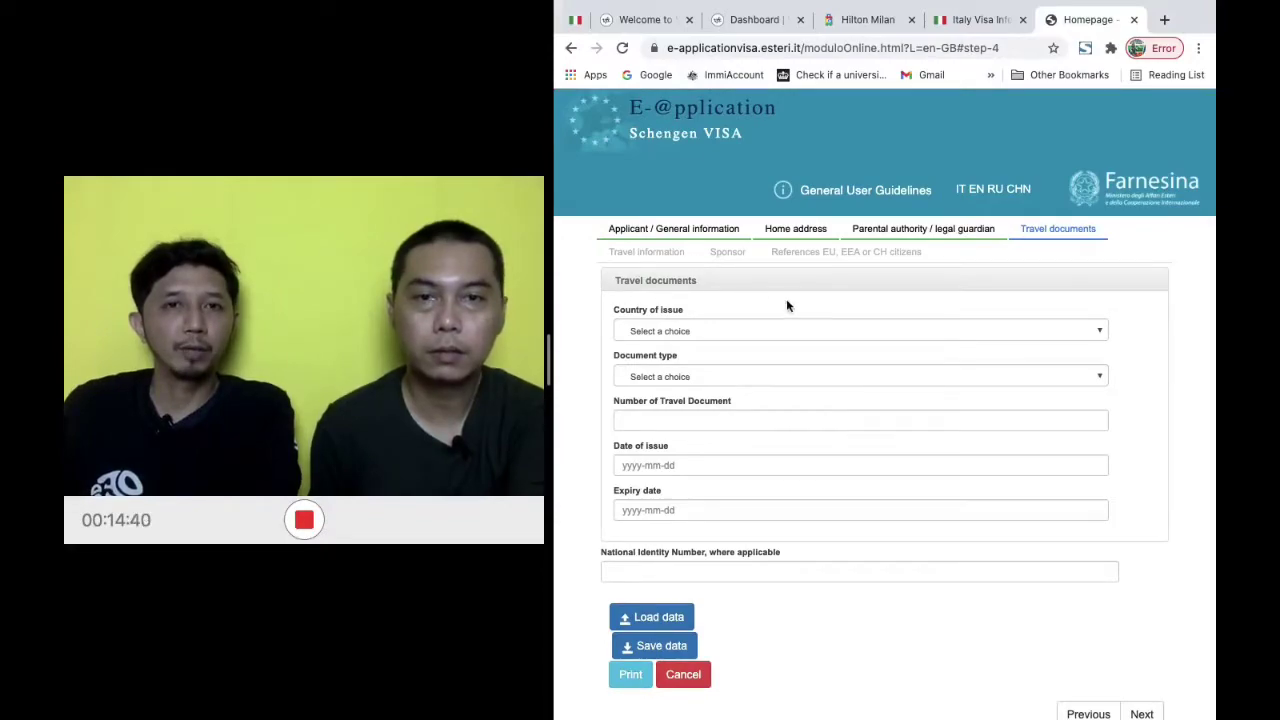
left_click(859, 335)
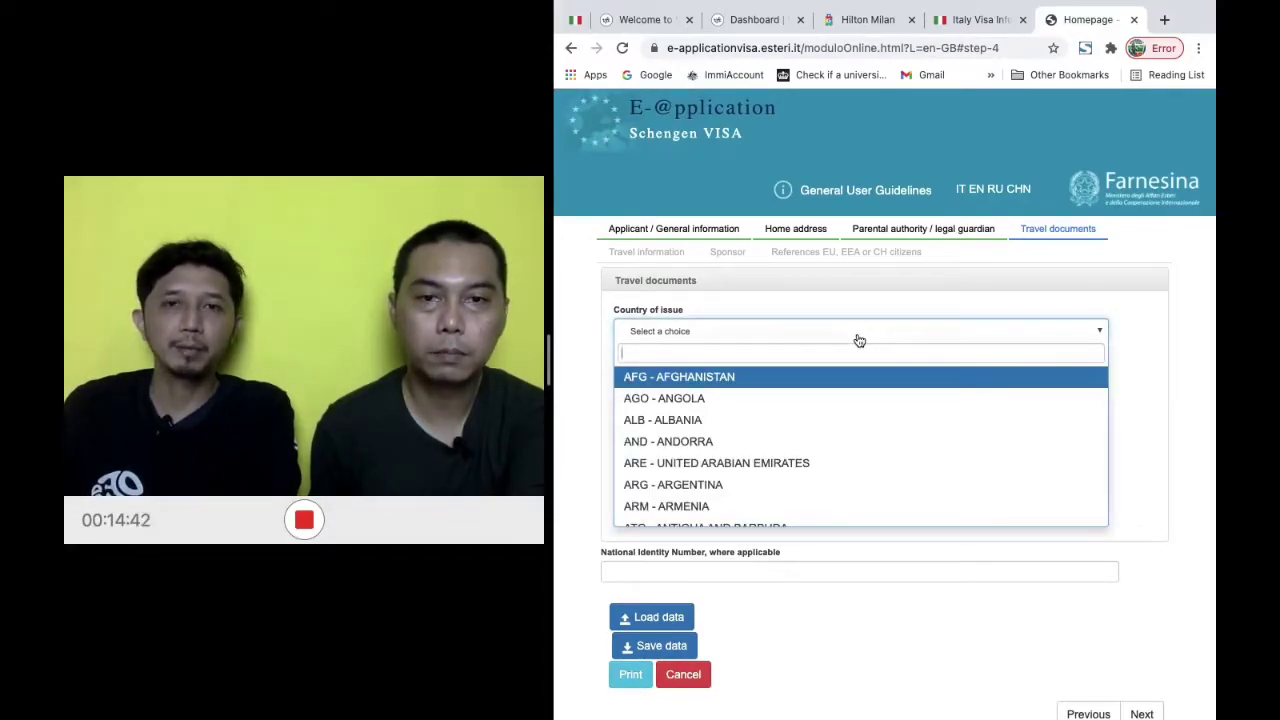
type("IN")
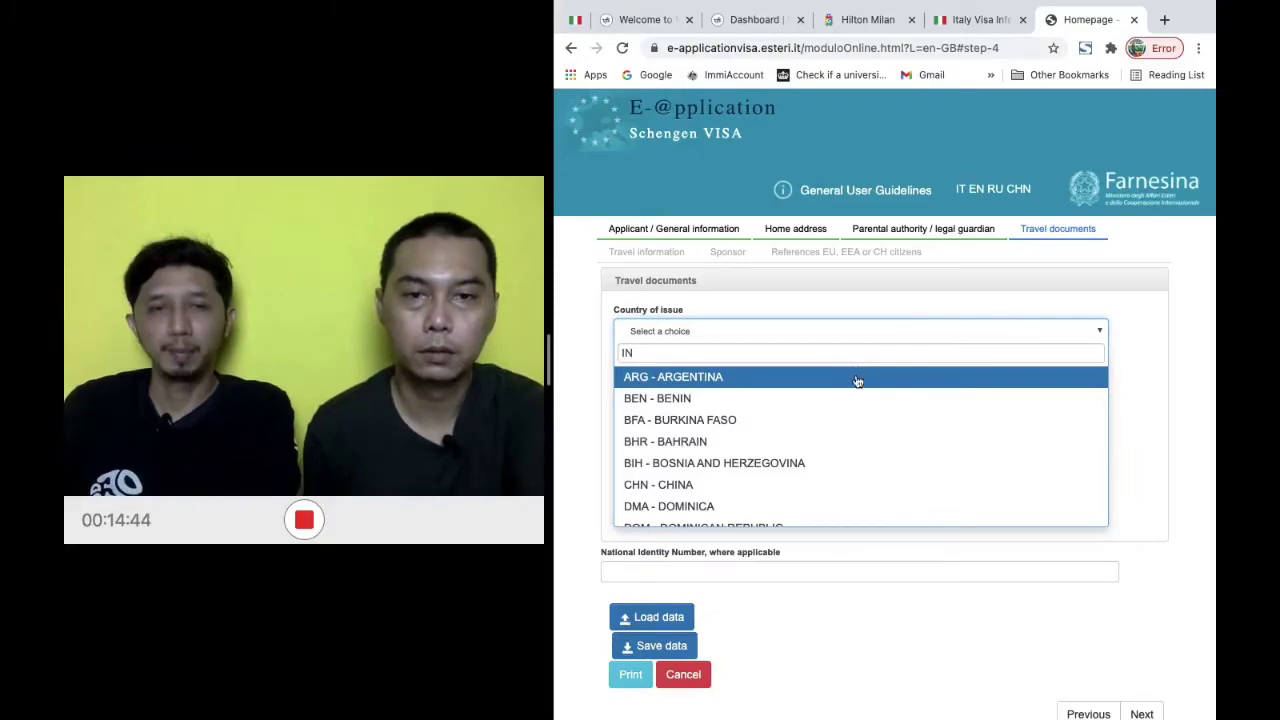
type("D")
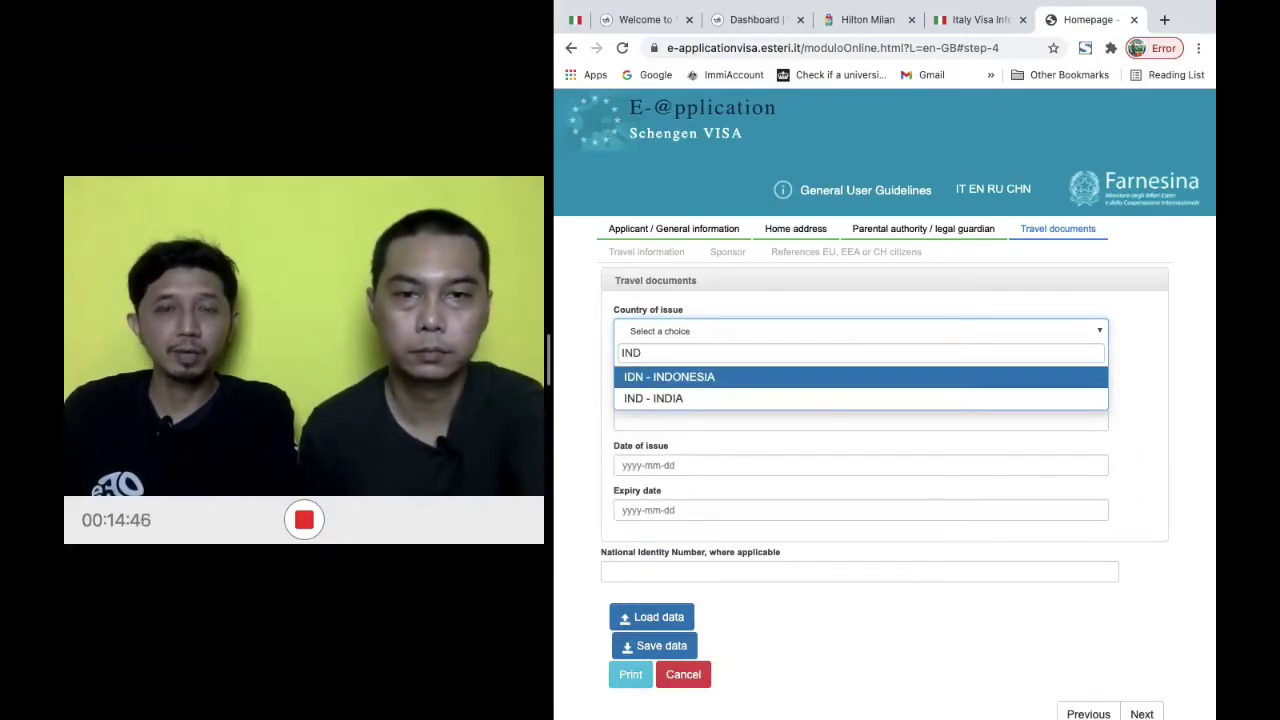
left_click(831, 378)
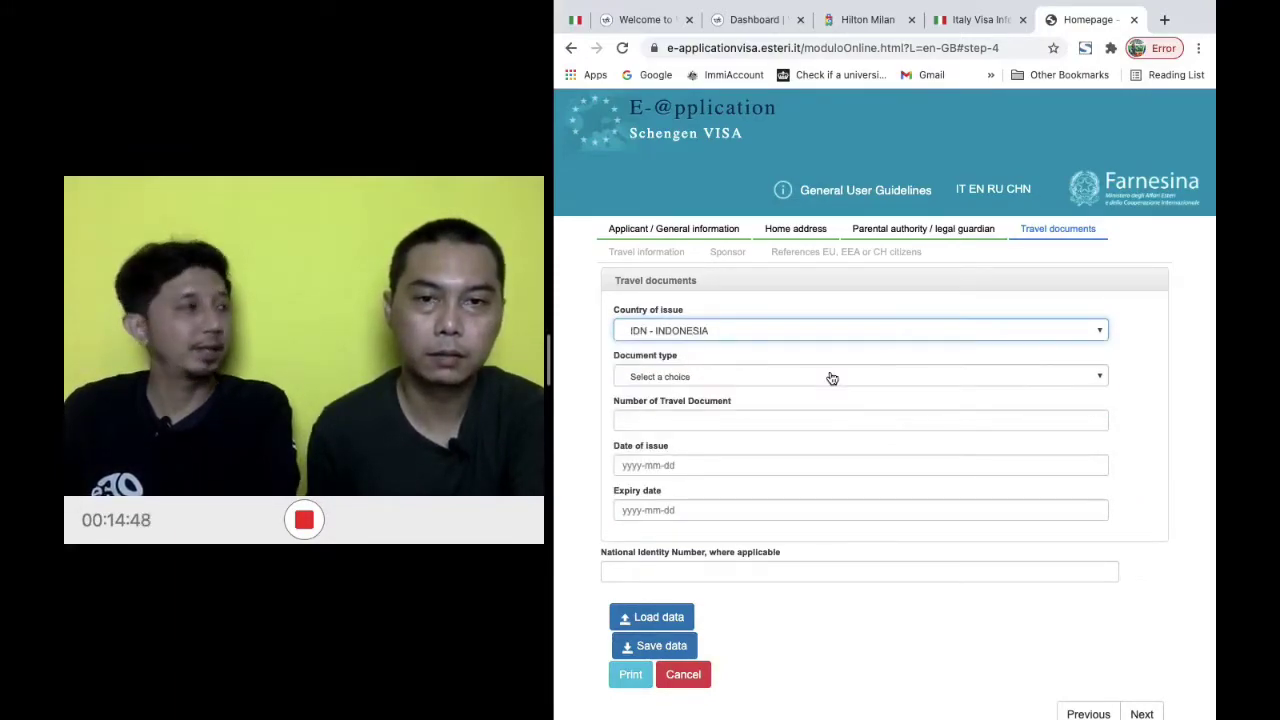
left_click(817, 377)
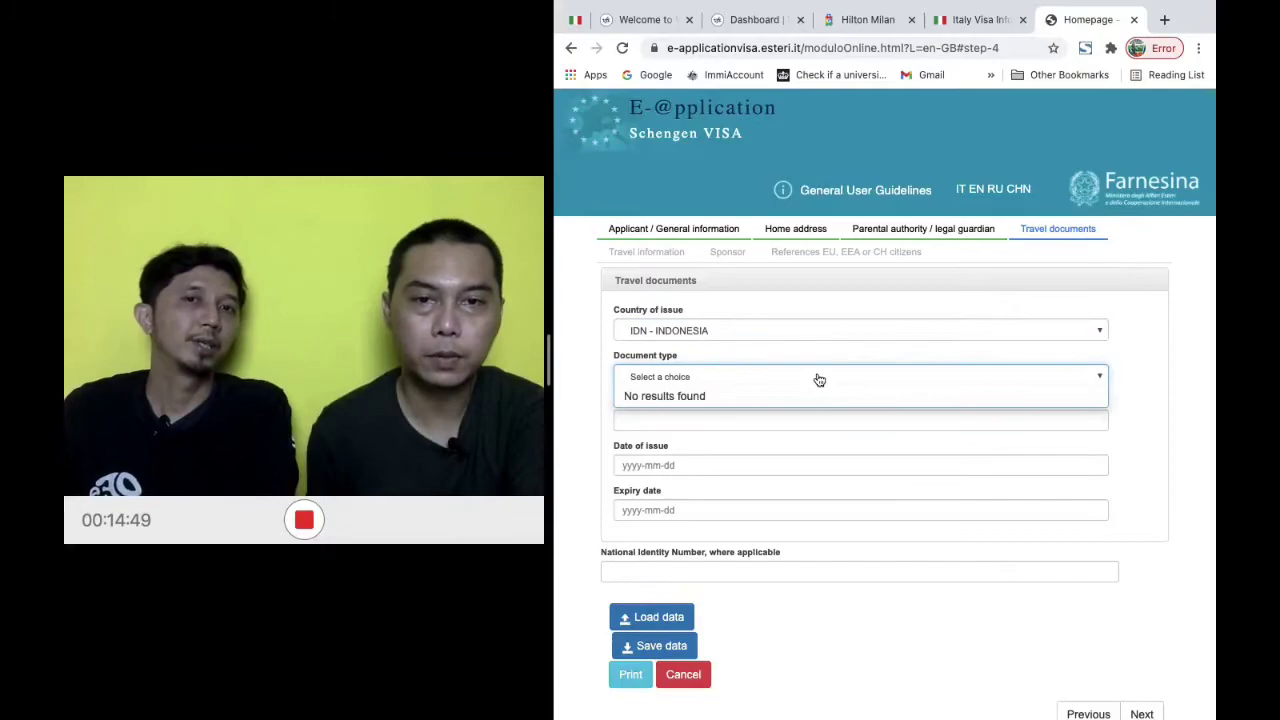
left_click(1164, 418)
left_click(926, 376)
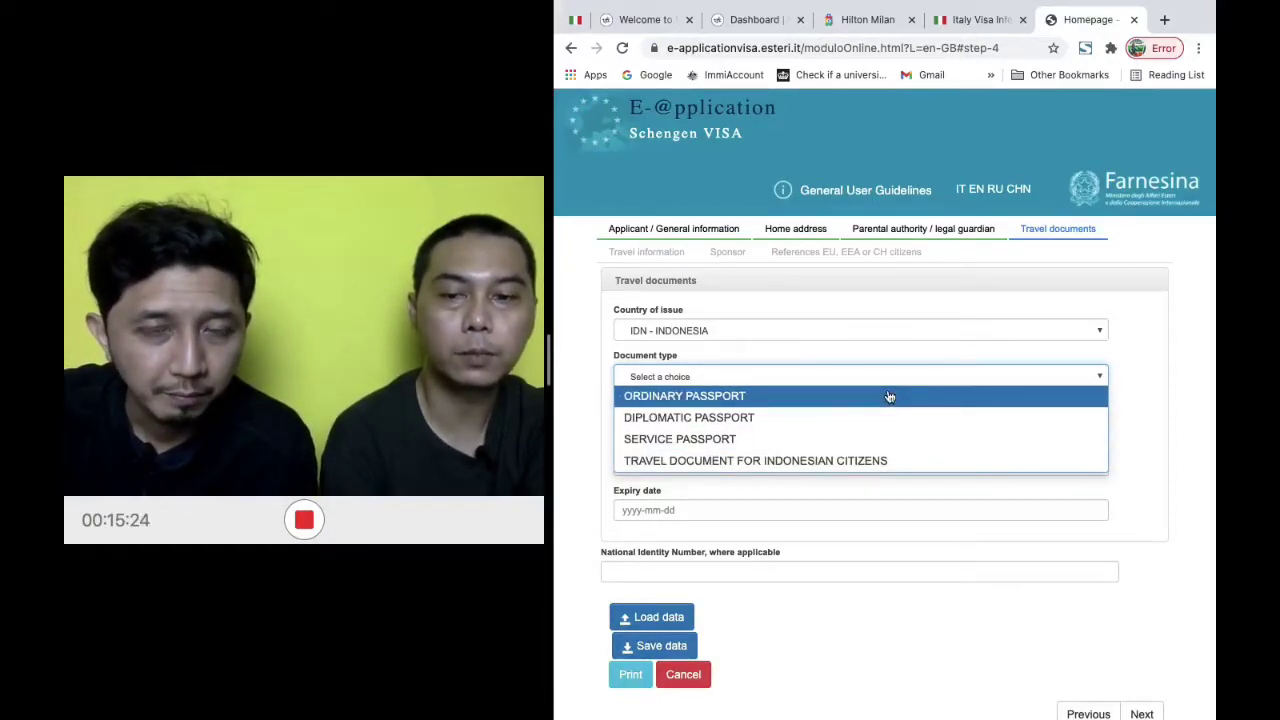
left_click(889, 397)
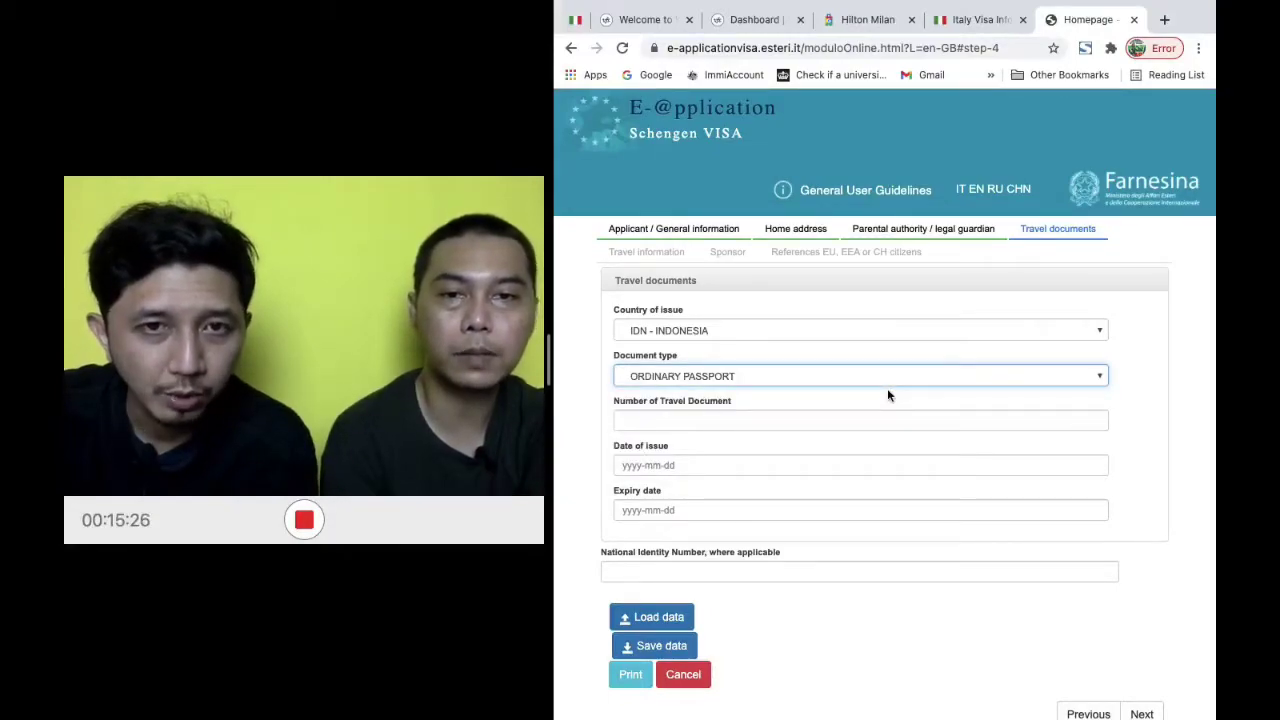
left_click(876, 420)
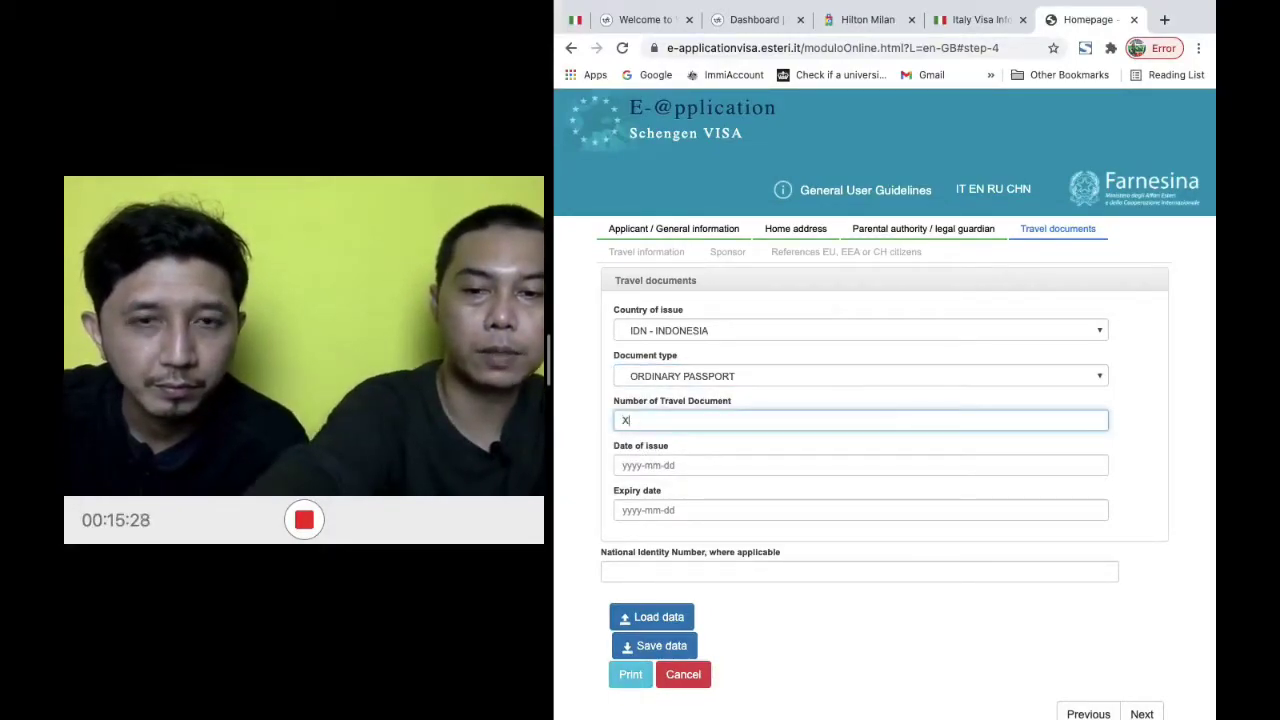
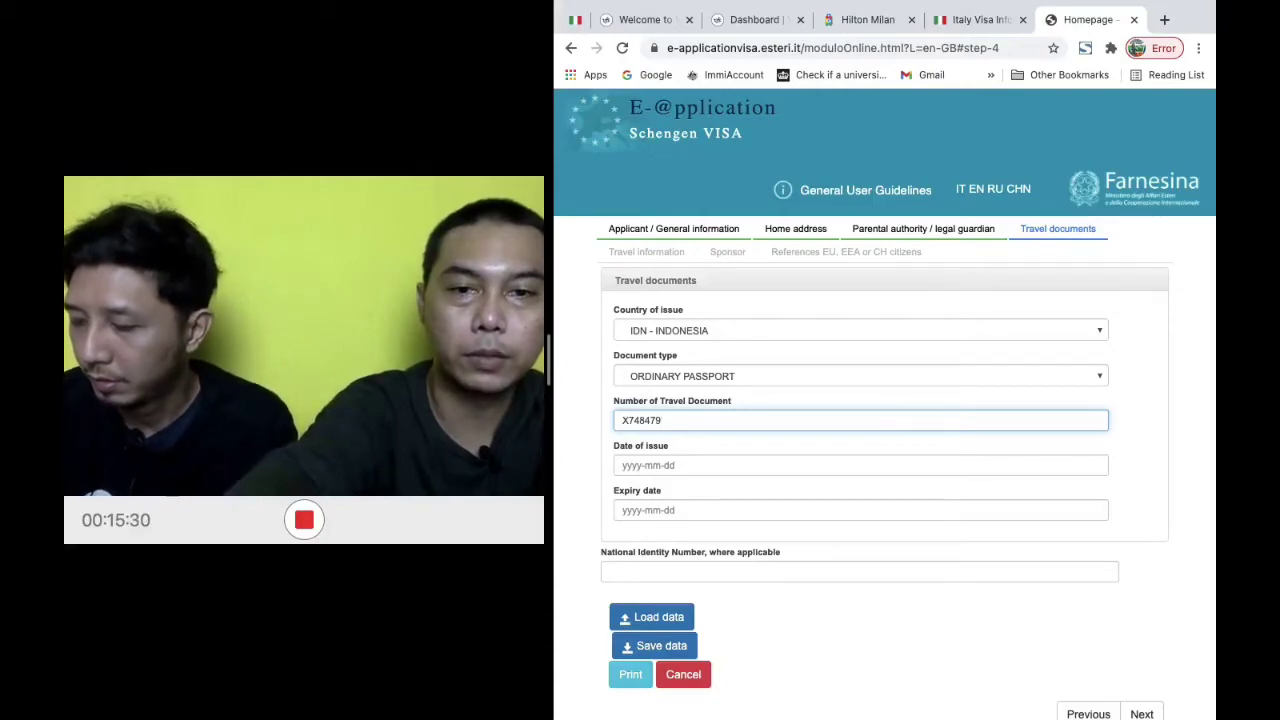
Set the passport issue date to 31 March 2020 and expiry to 31 March 2025
left_click(846, 466)
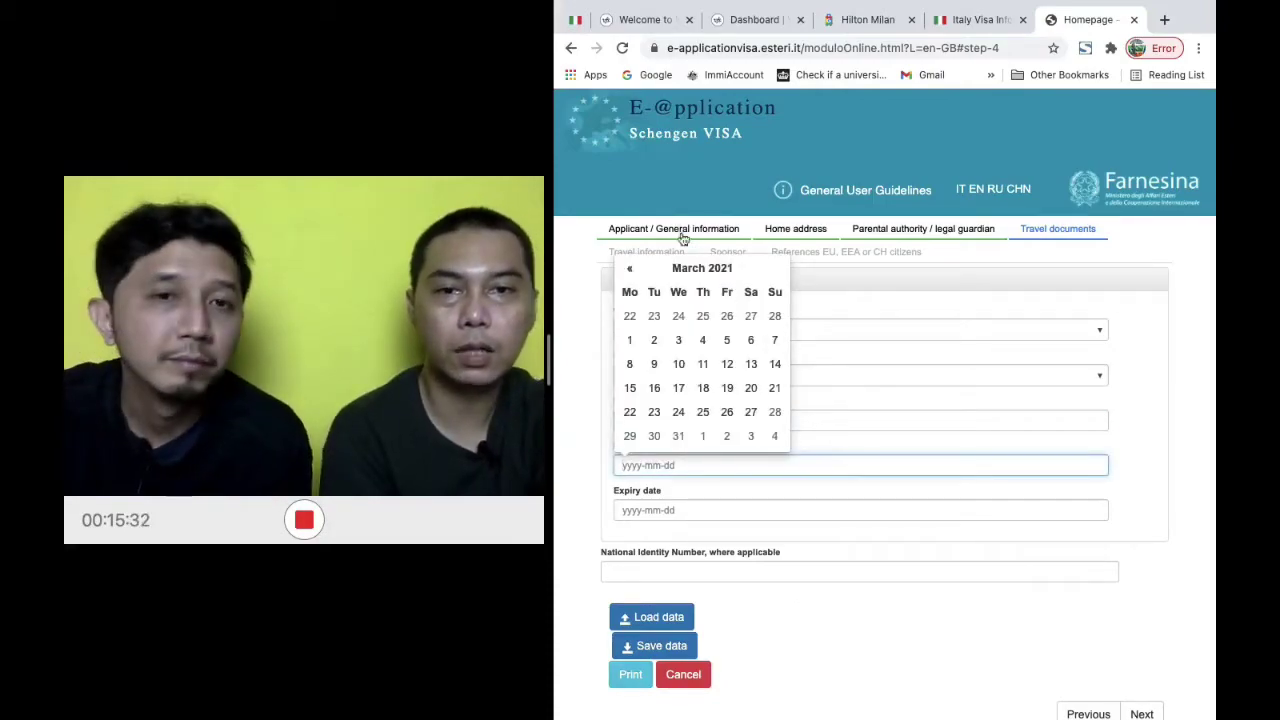
left_click(696, 270)
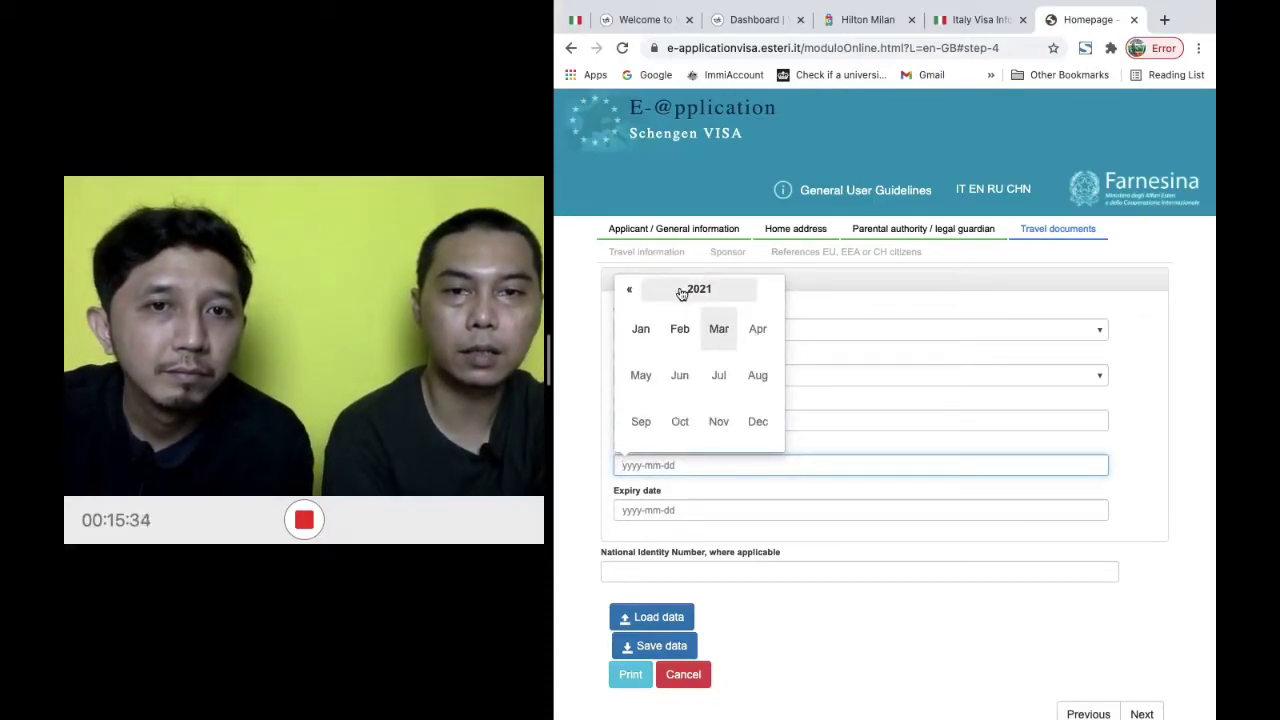
left_click(682, 292)
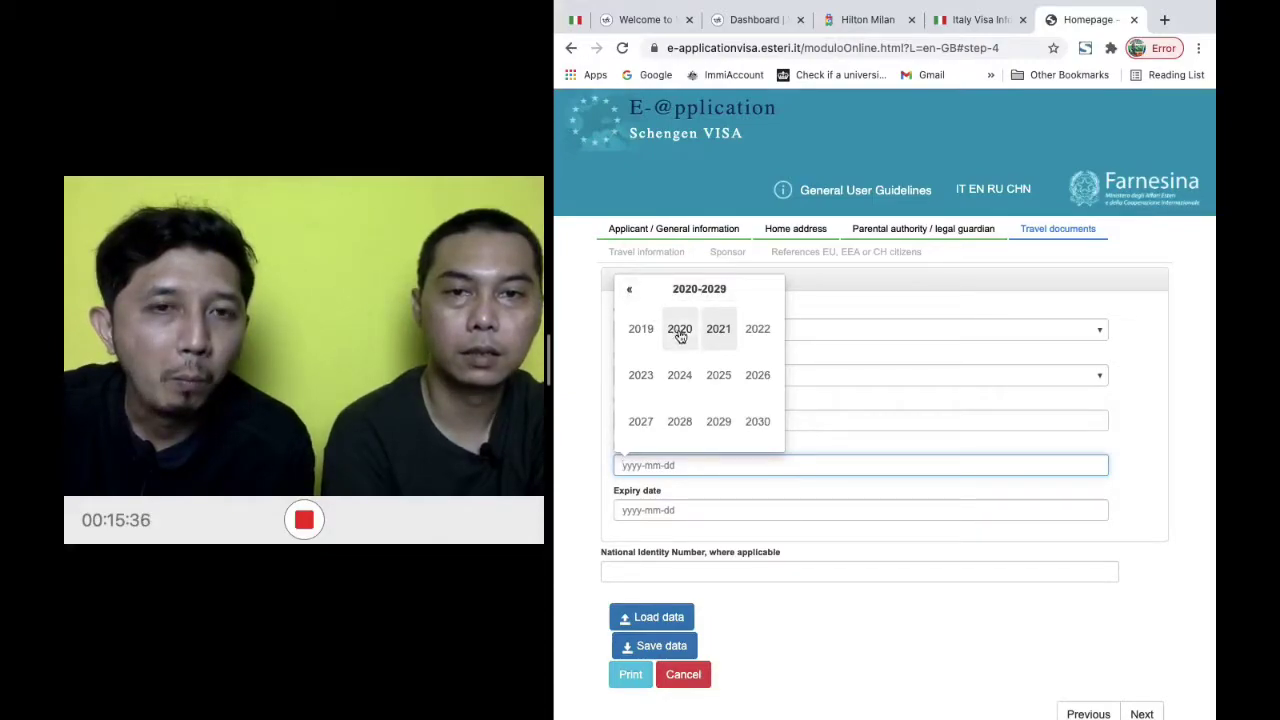
left_click(680, 330)
left_click(719, 336)
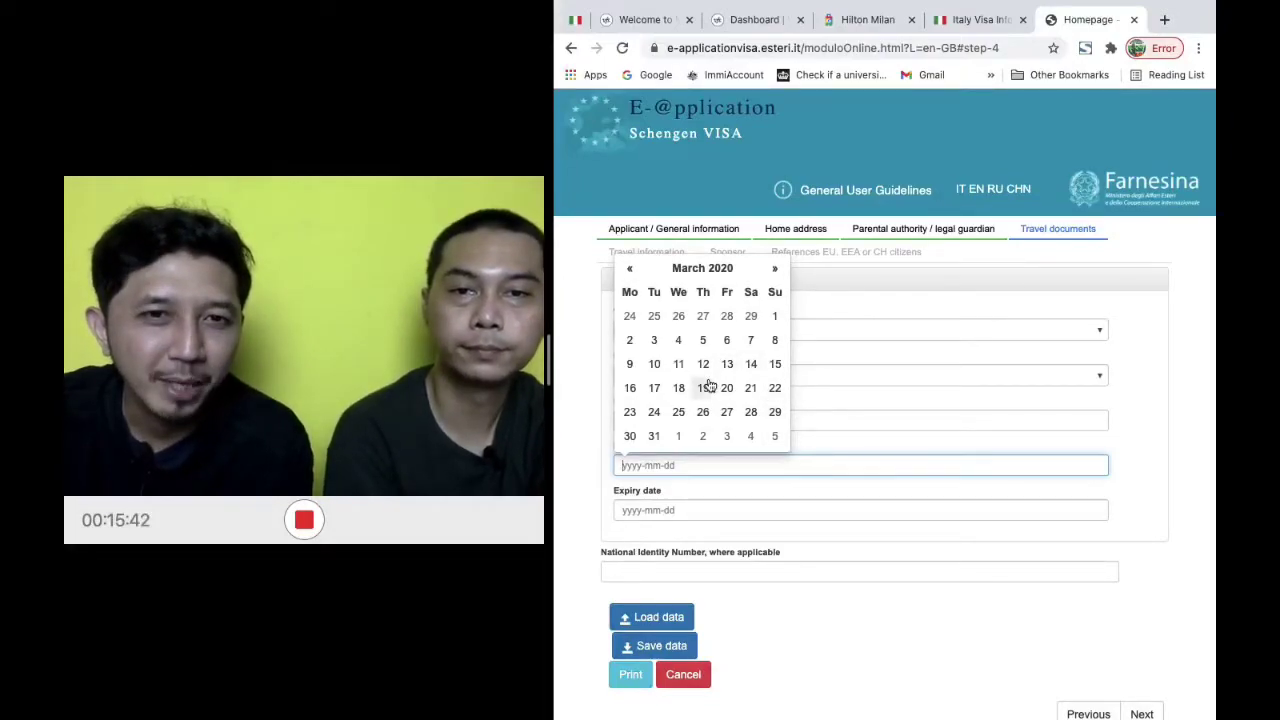
left_click(655, 436)
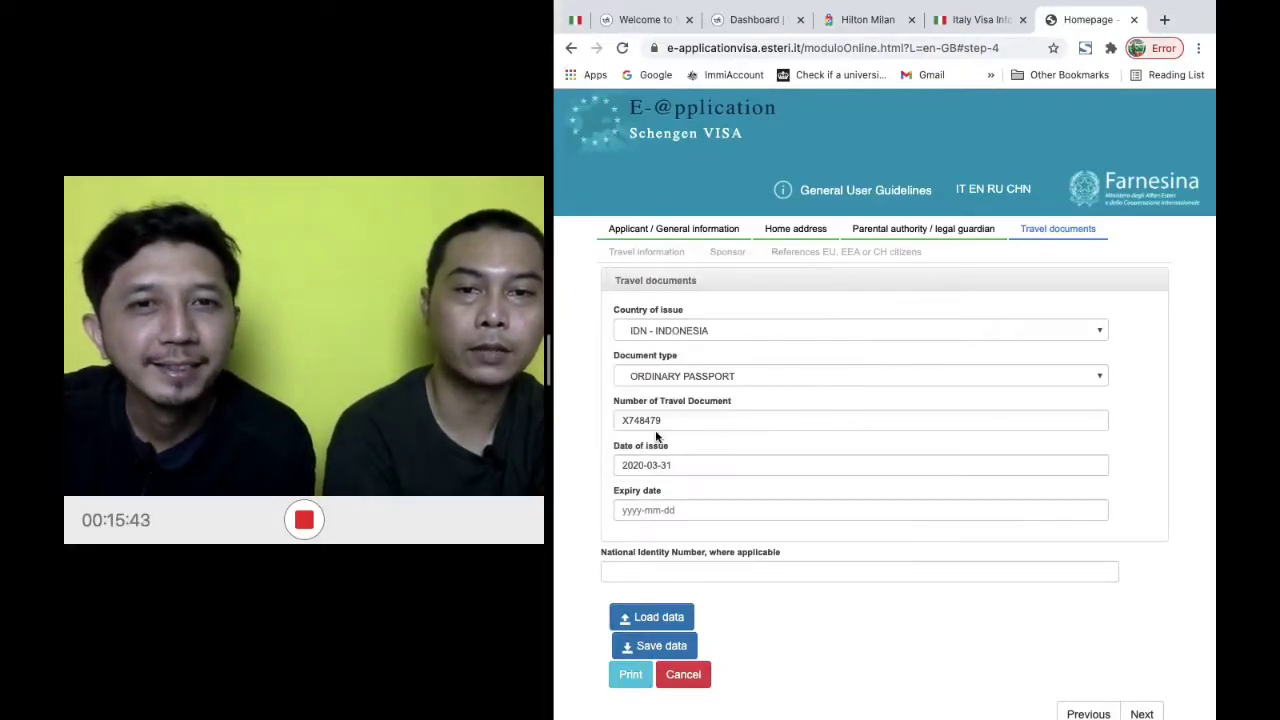
left_click(766, 512)
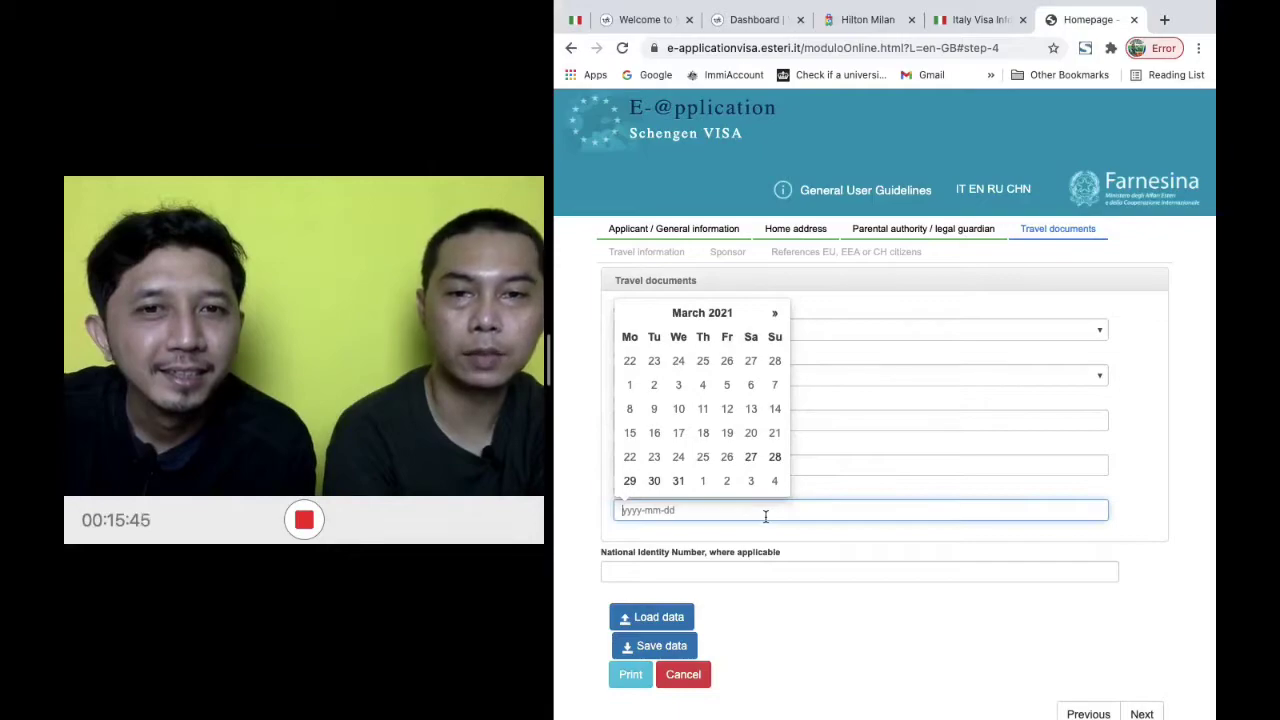
left_click(725, 321)
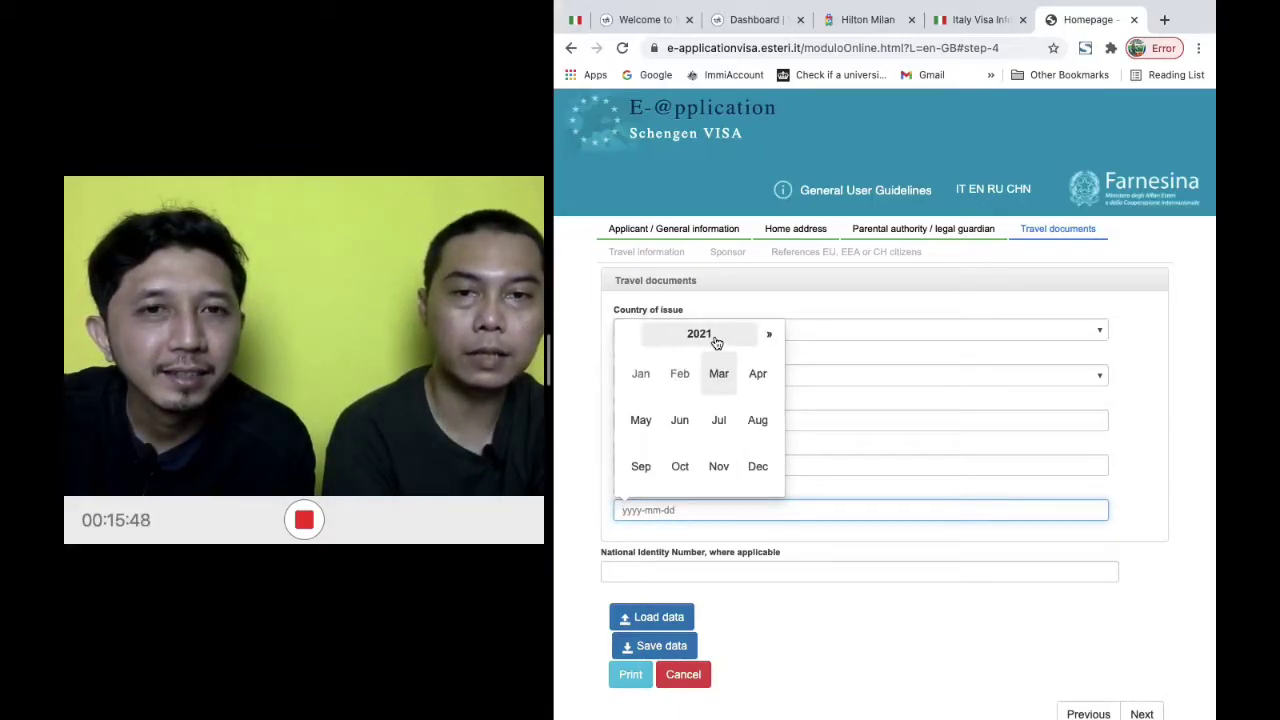
left_click(770, 336)
left_click(771, 336)
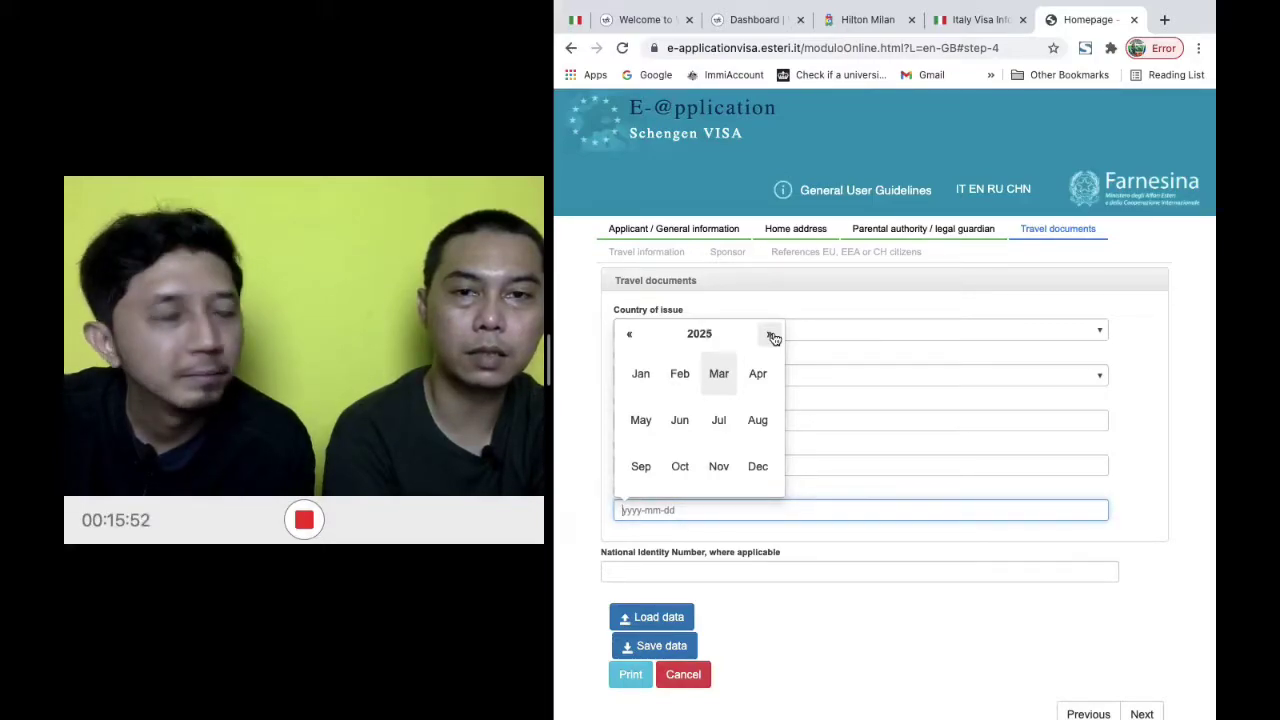
left_click(716, 372)
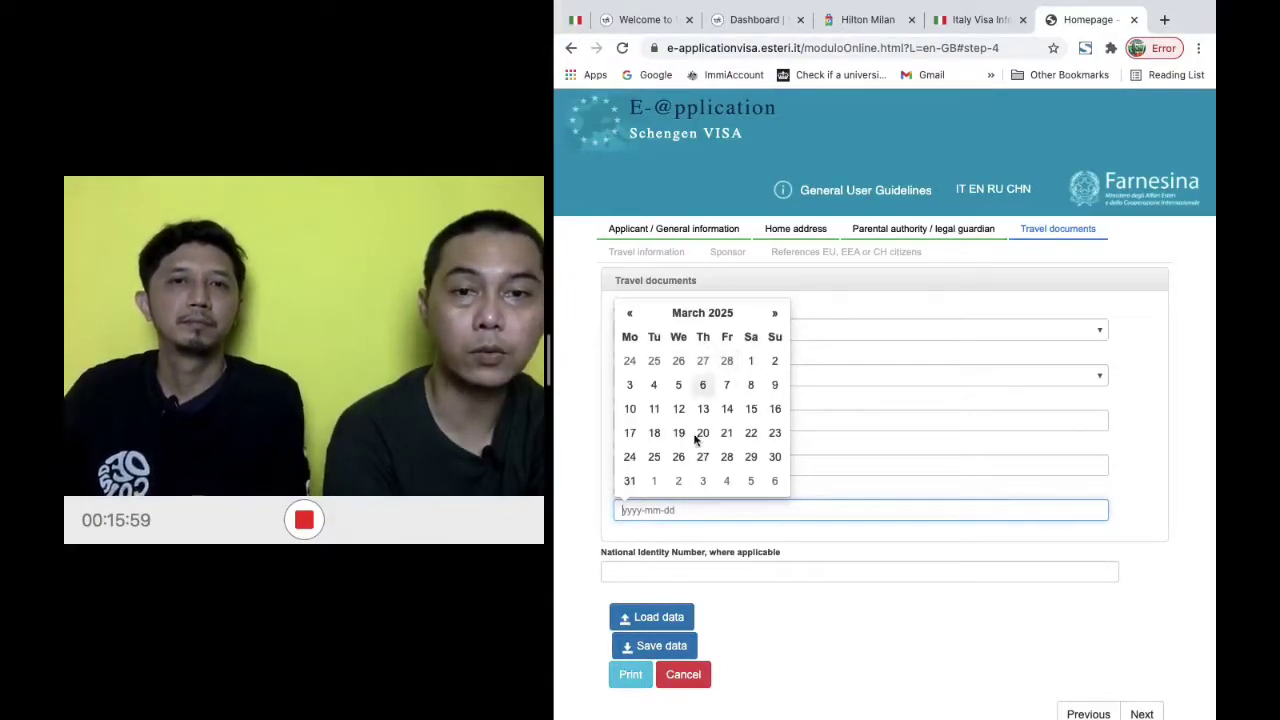
left_click(630, 481)
Enter the national identity number and continue to Travel information
scroll(823, 514, "down", 1)
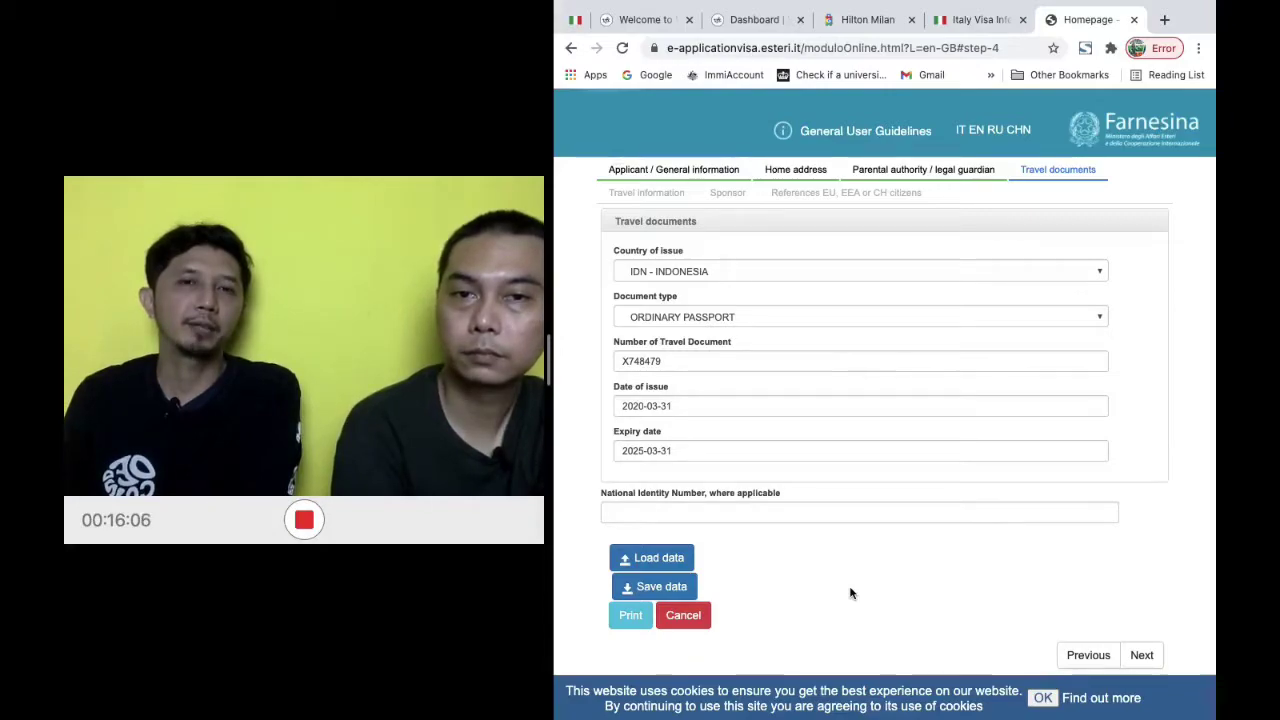
left_click(835, 514)
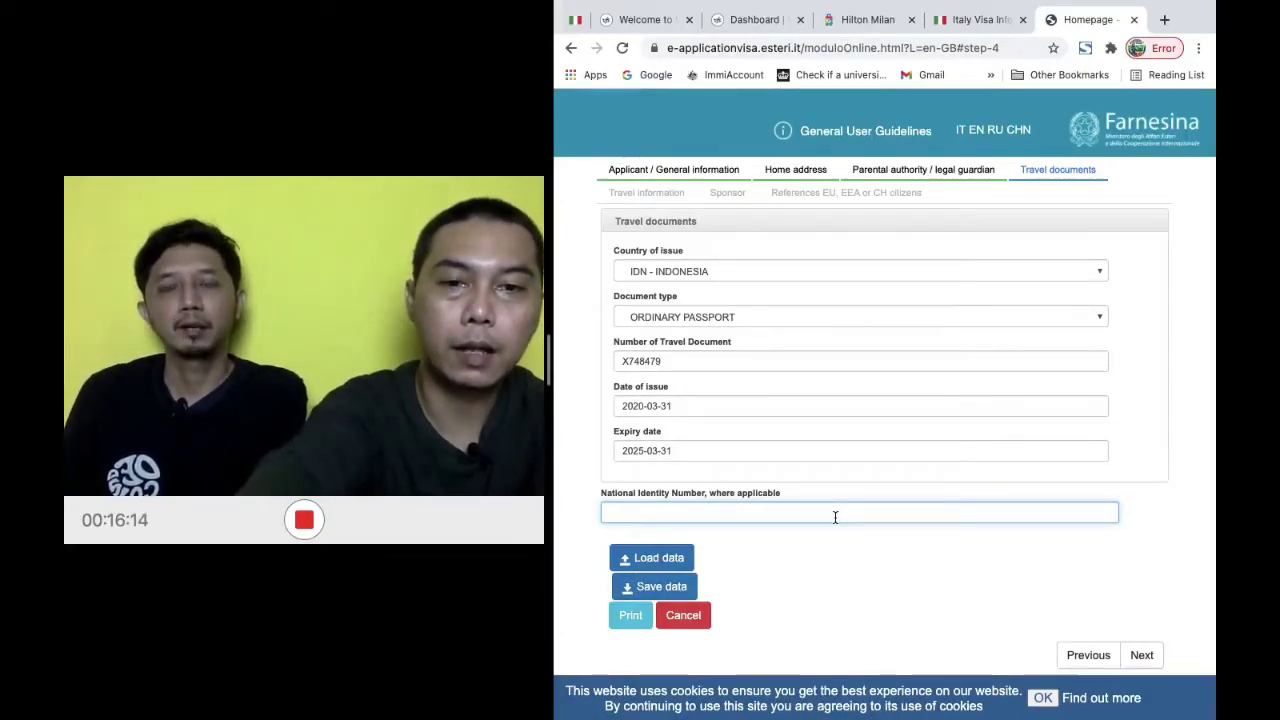
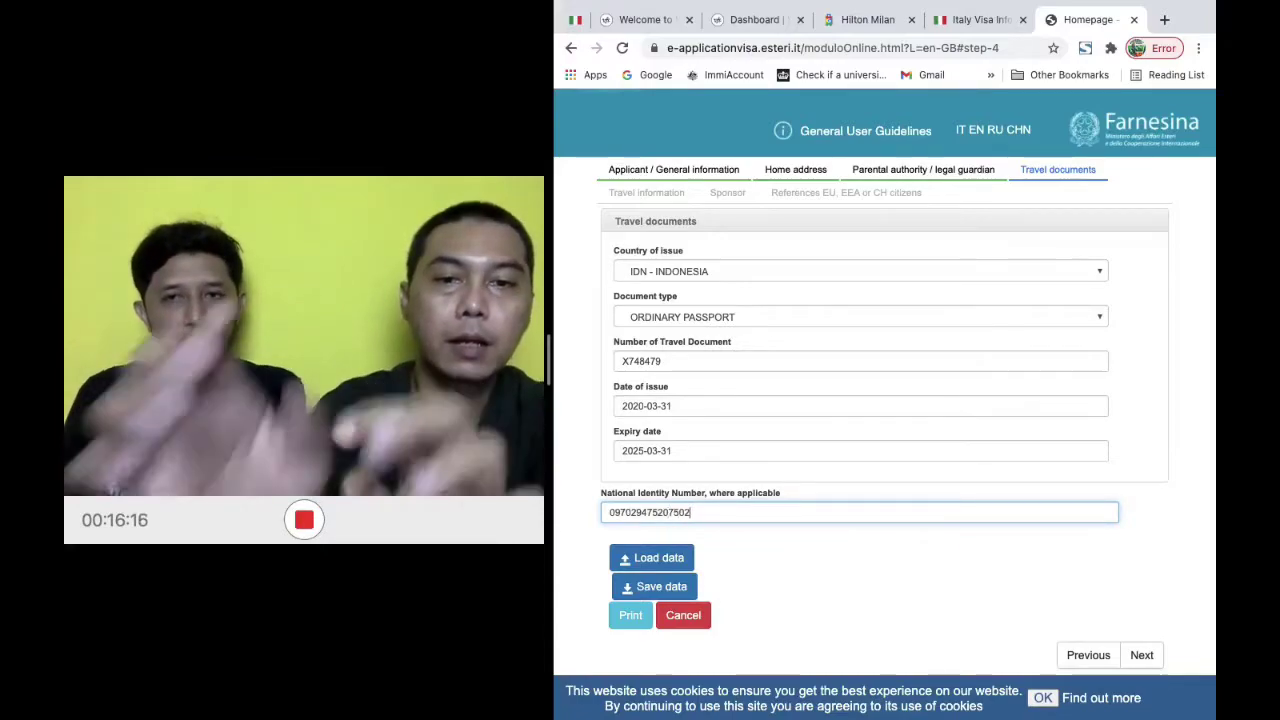
left_click(1142, 655)
Set member state of first entry to DEU - GERMANY and main purpose to Tourism
scroll(966, 376, "up", 2)
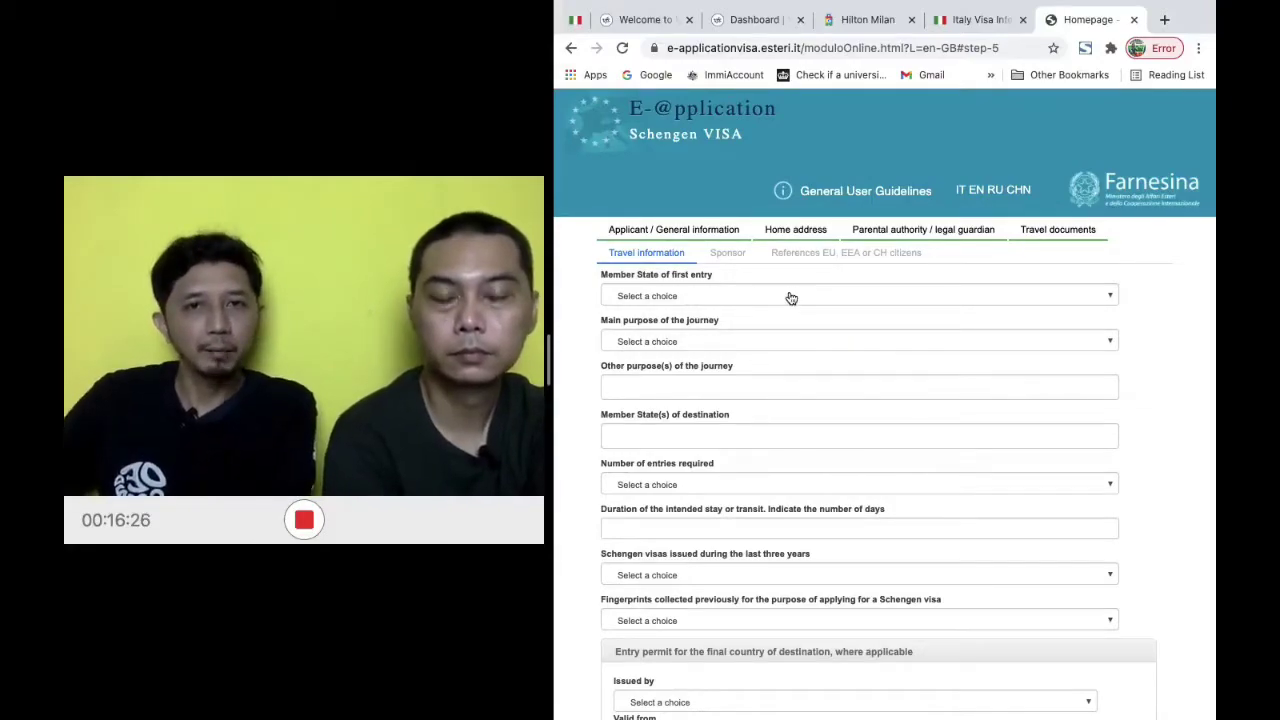
left_click(791, 298)
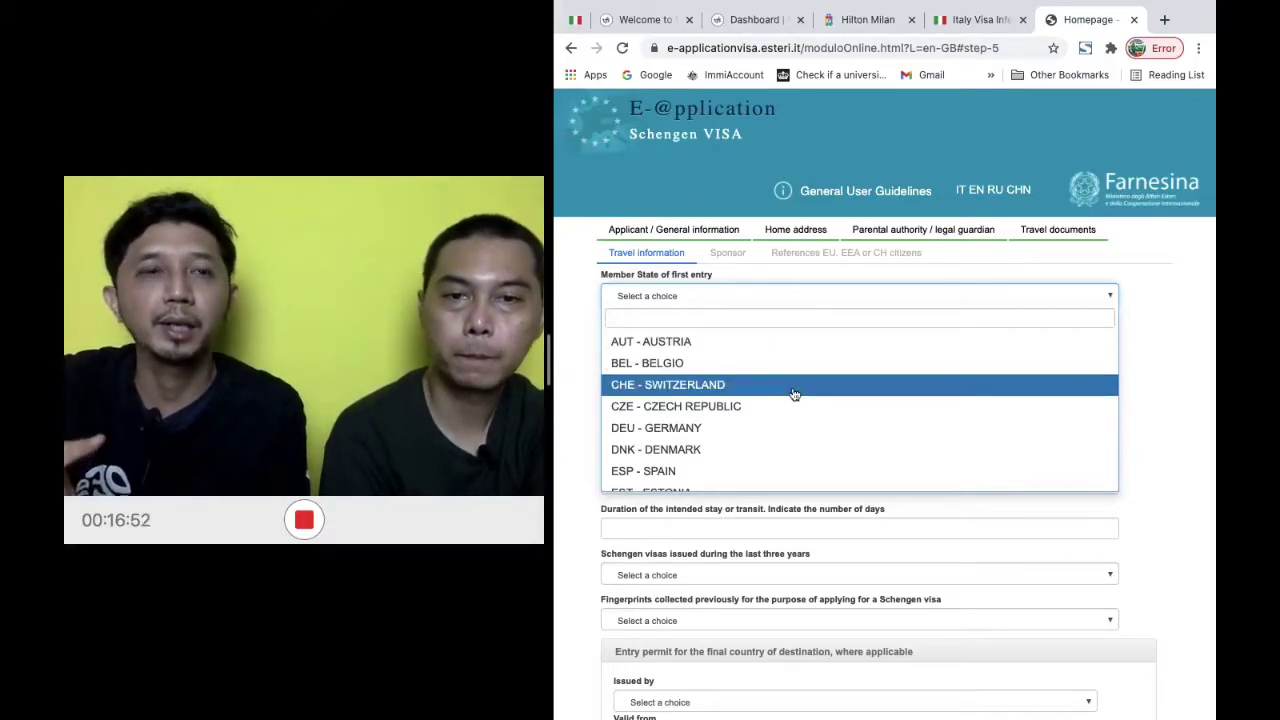
scroll(793, 393, "down", 2)
scroll(793, 393, "up", 1)
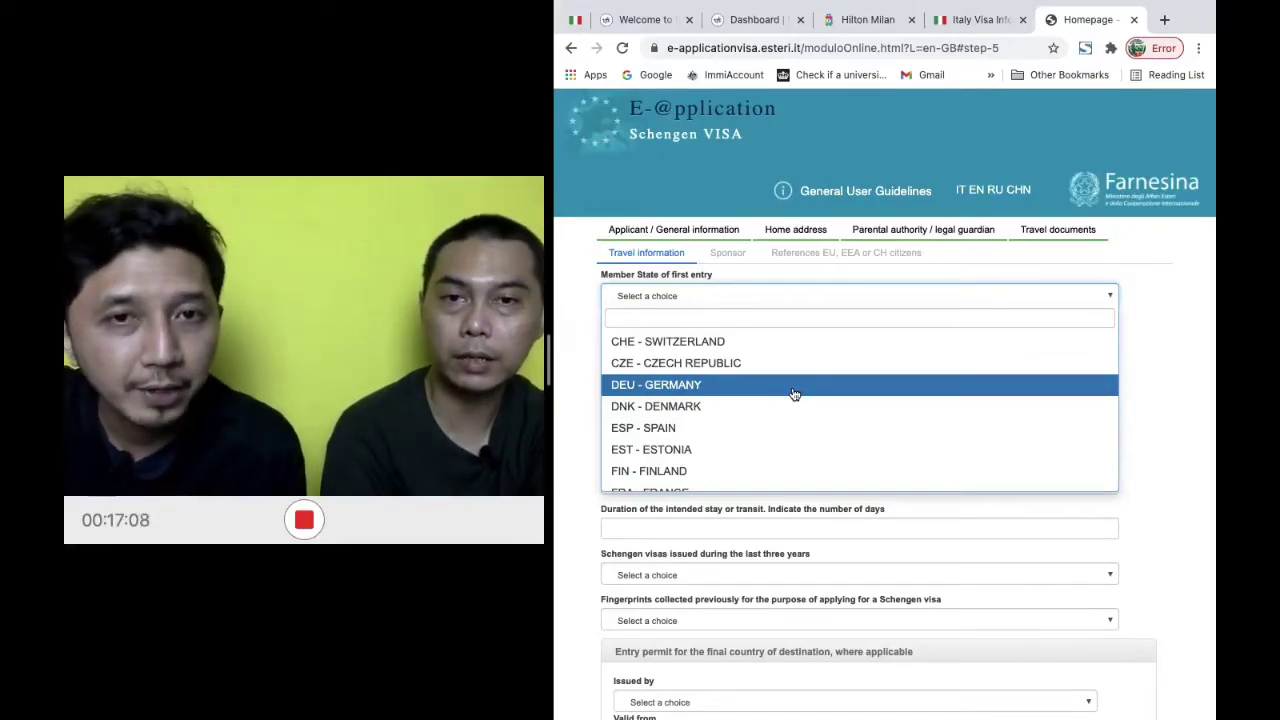
left_click(794, 394)
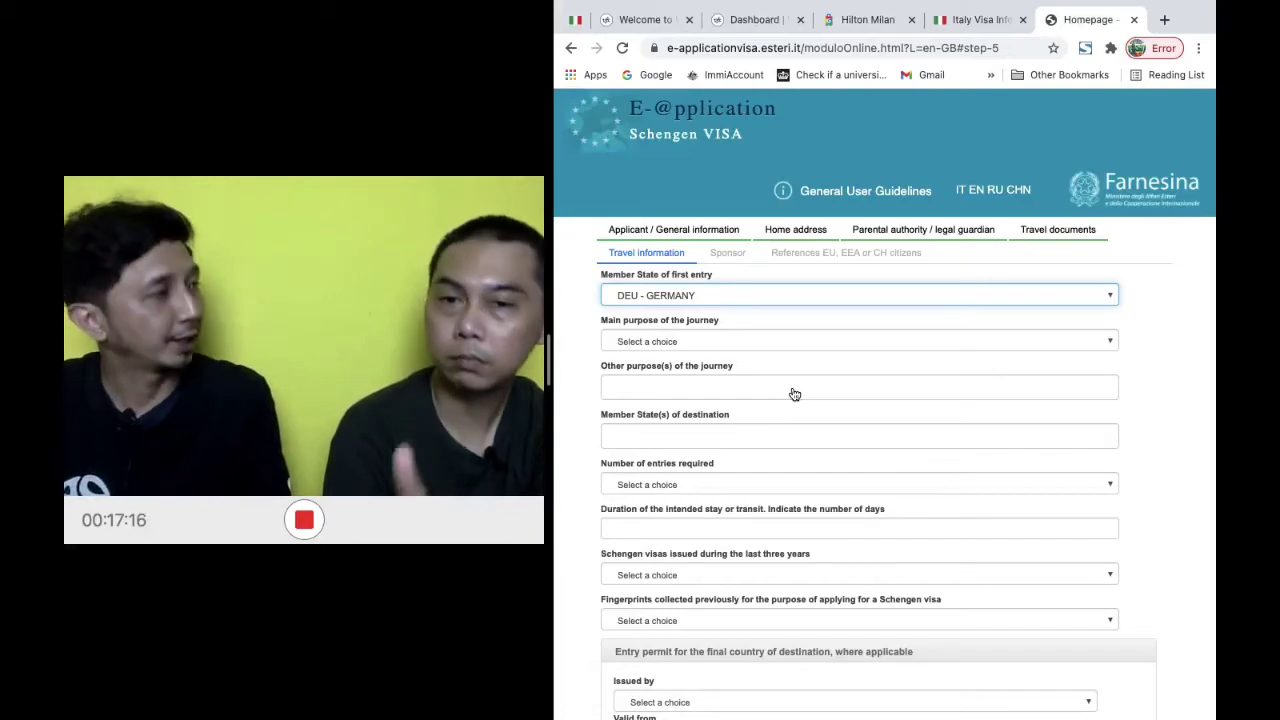
left_click(735, 345)
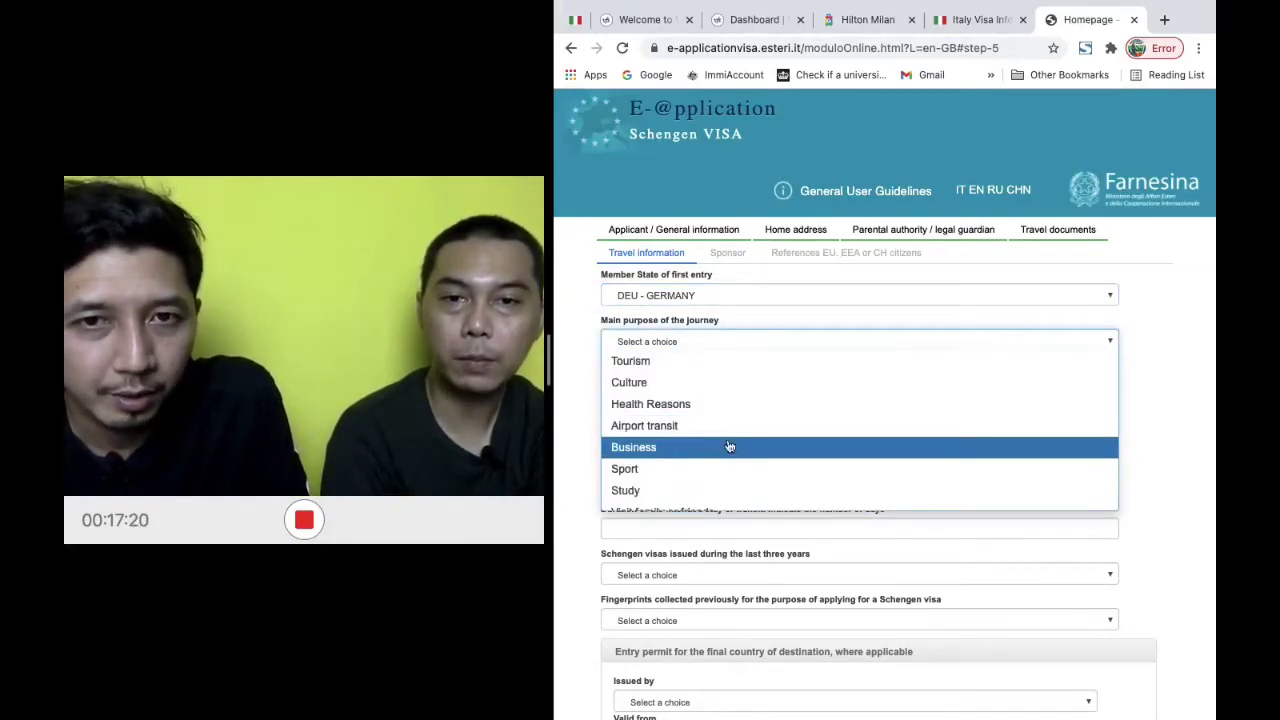
left_click(747, 362)
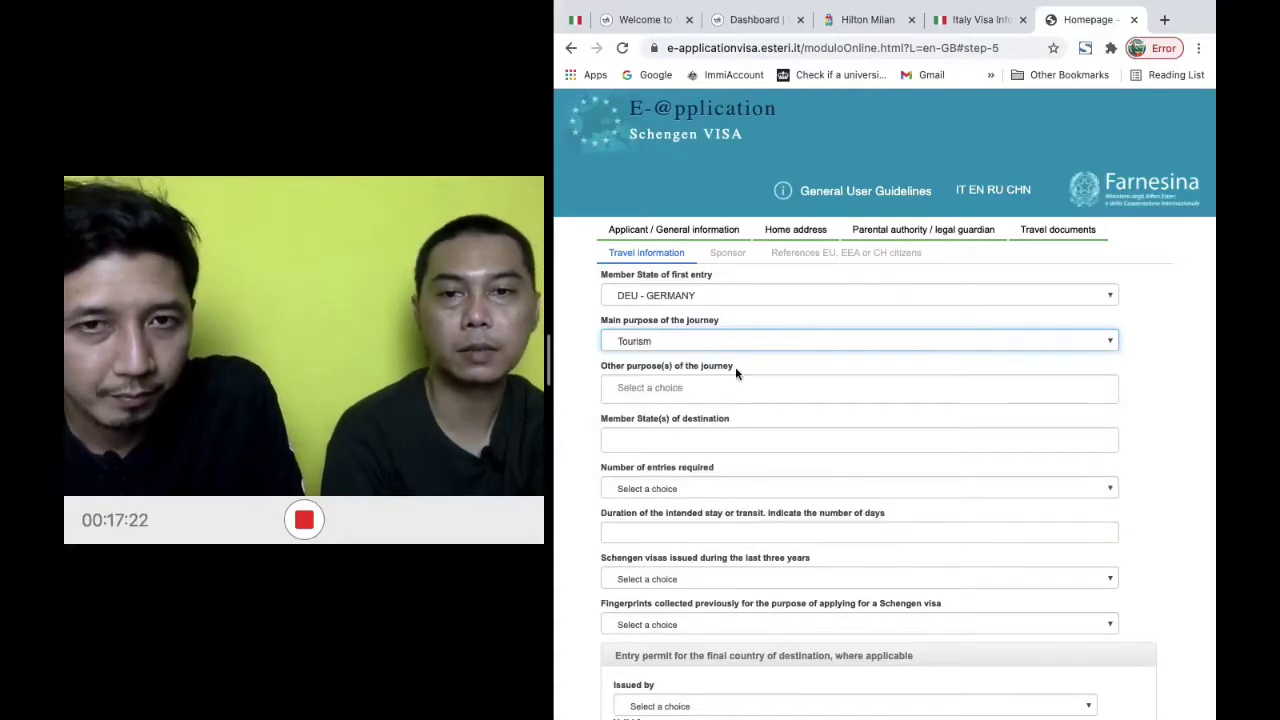
Leave Other purpose(s) of the journey empty
left_click(704, 393)
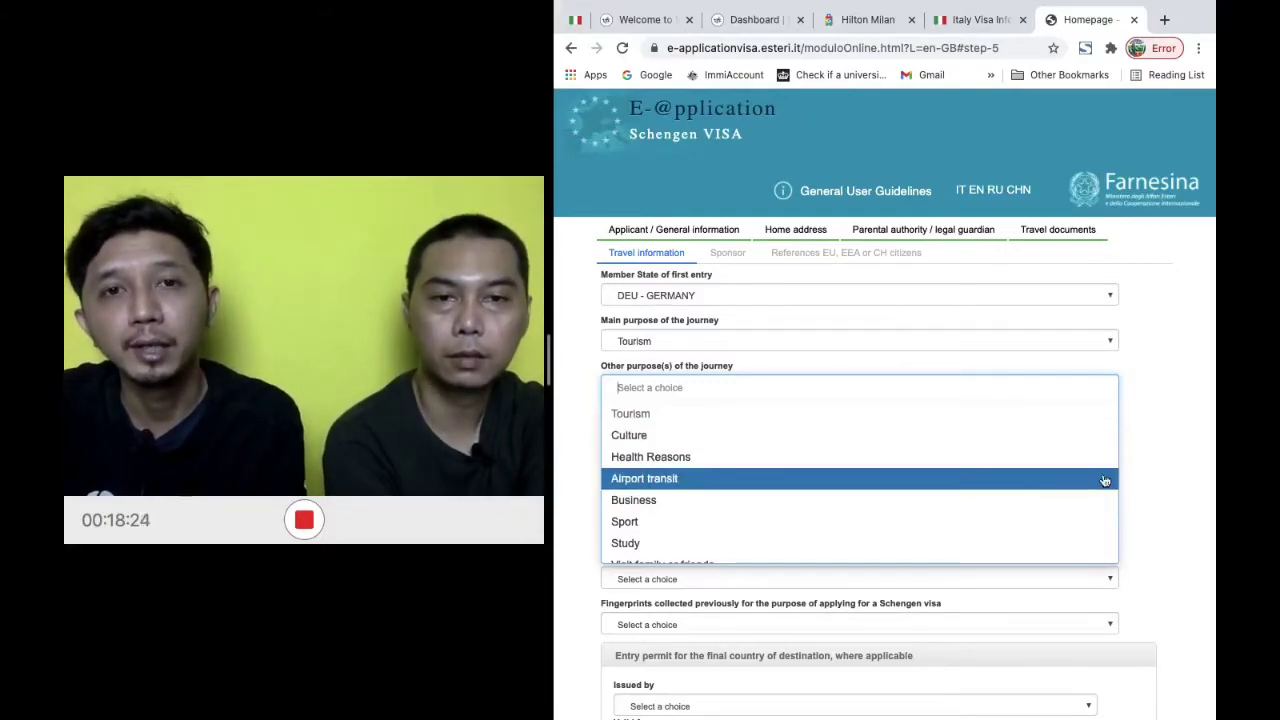
left_click(1197, 425)
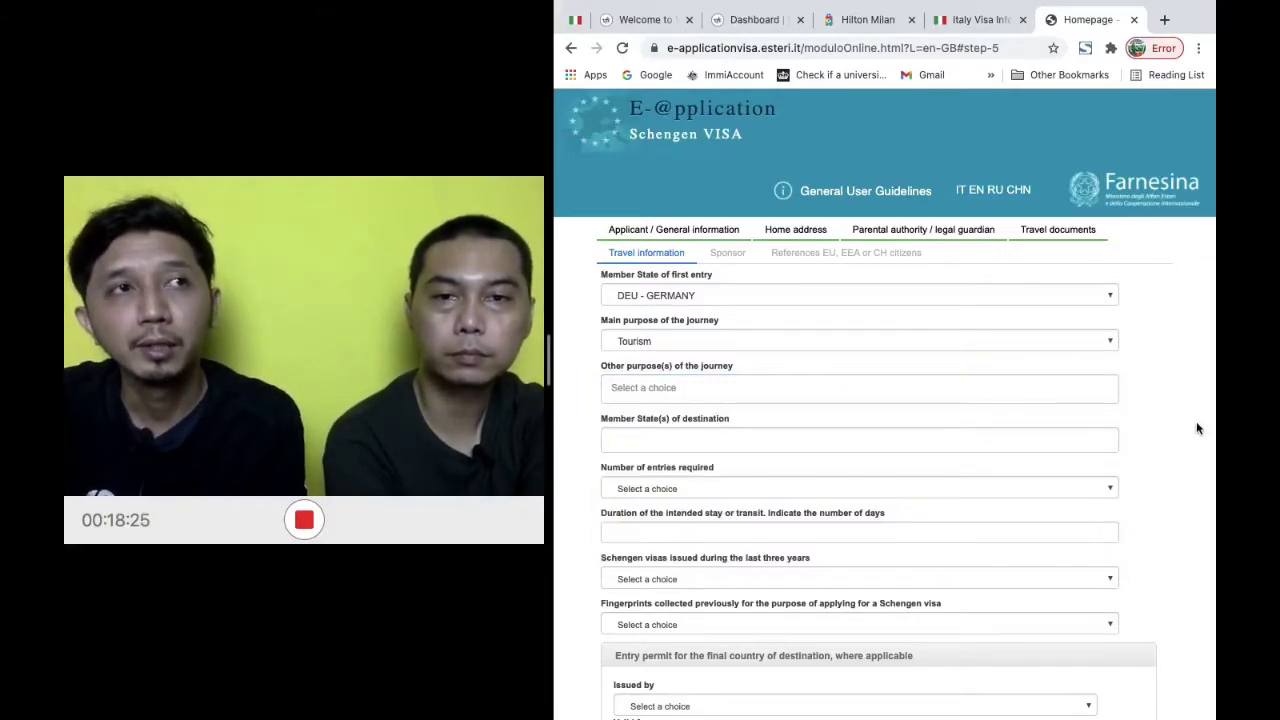
left_click(945, 444)
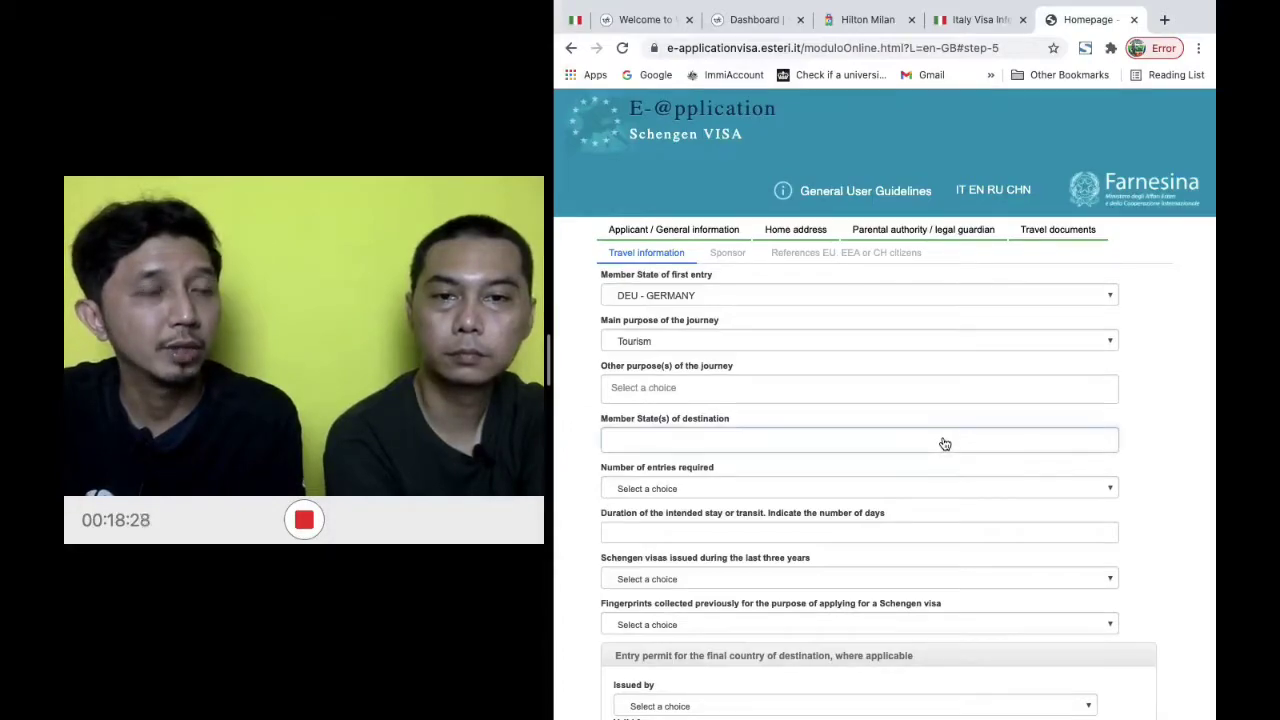
left_click(1193, 435)
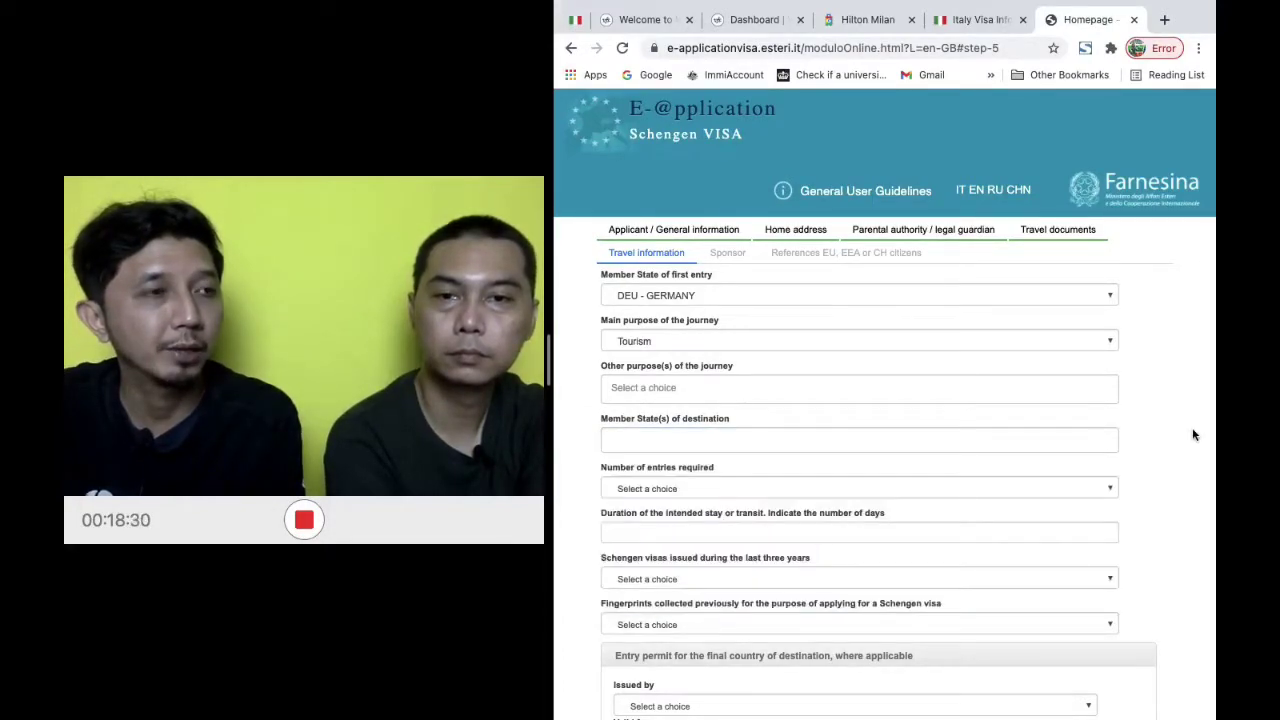
scroll(1192, 435, "down", 2)
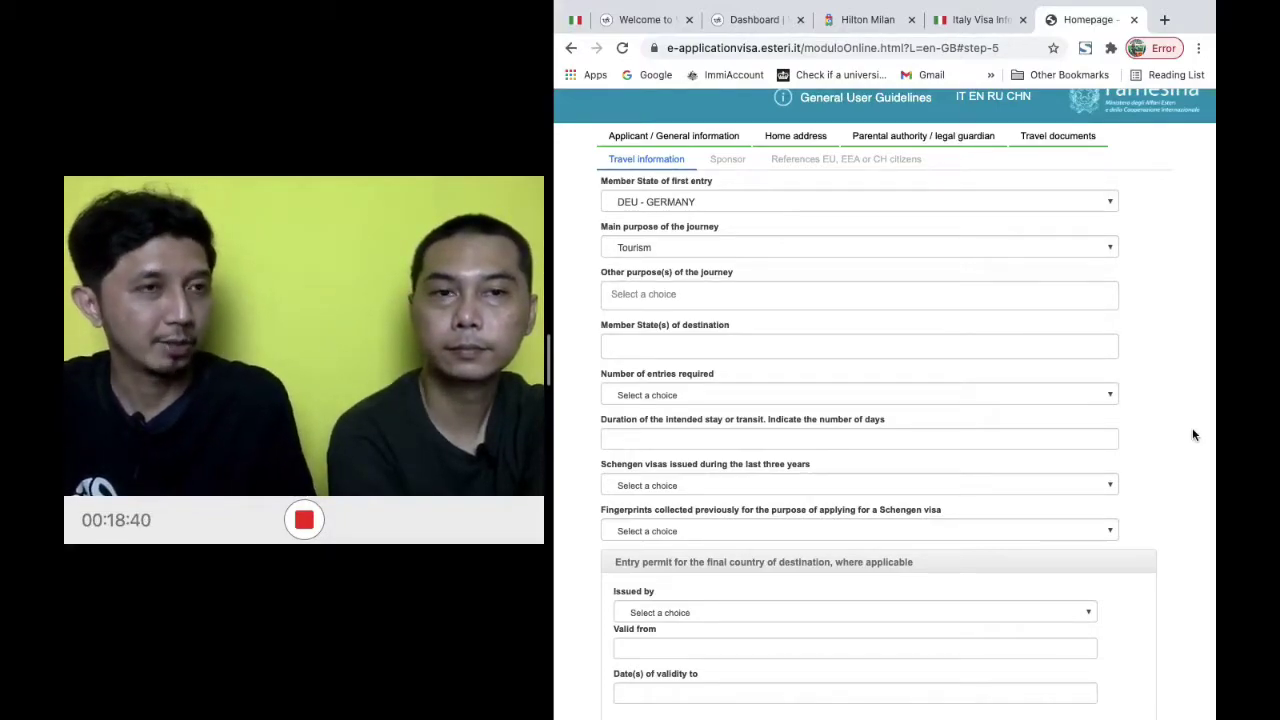
scroll(1192, 429, "down", 1)
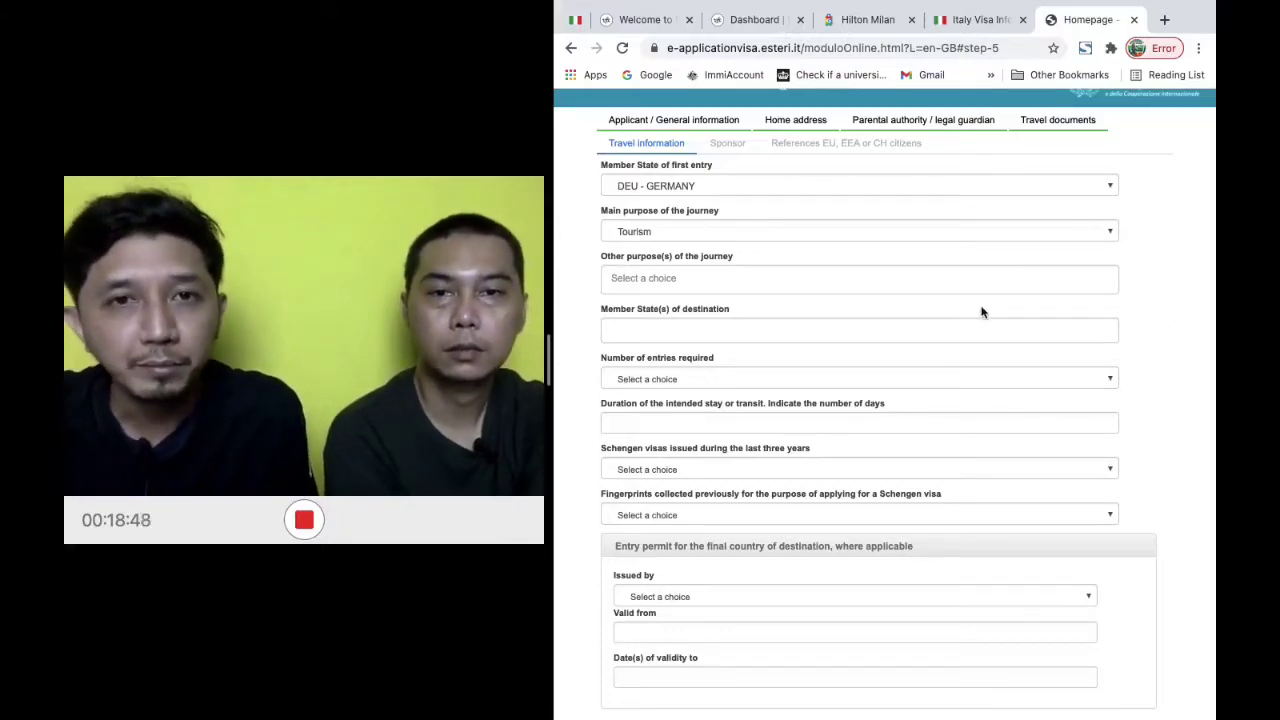
Select ITA - ITALY as the Member State of destination
left_click(772, 330)
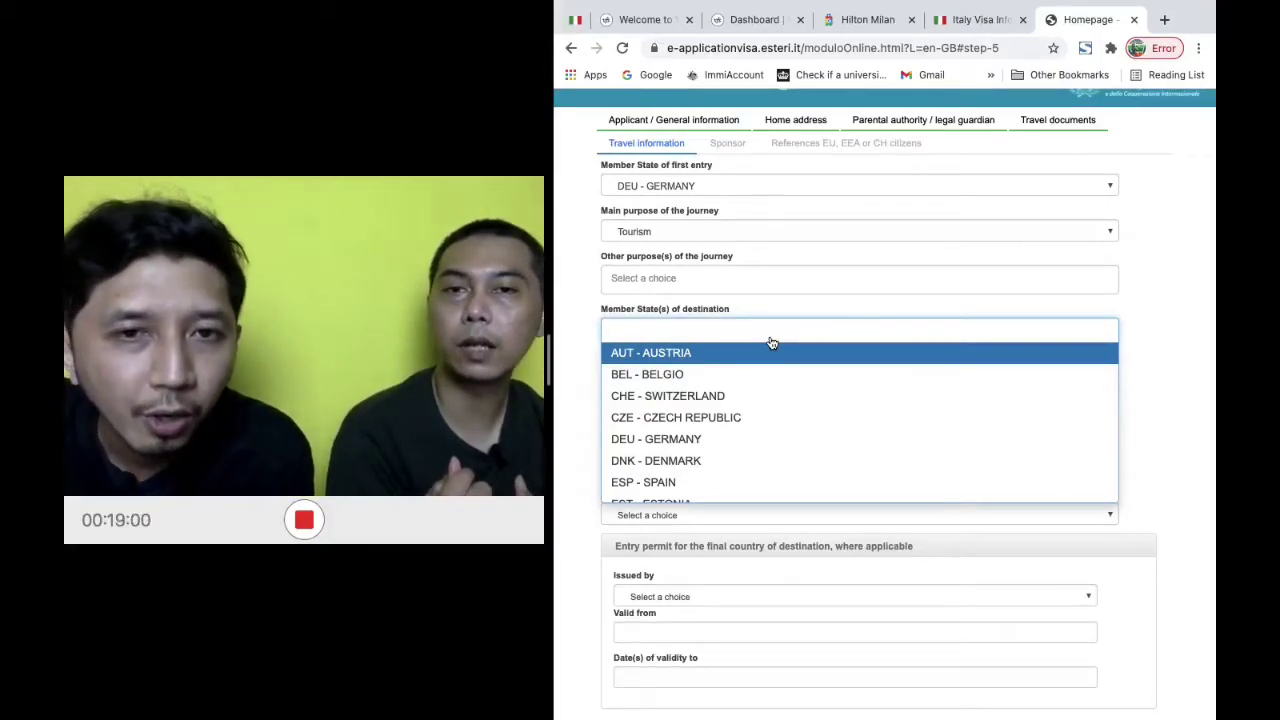
left_click(1163, 322)
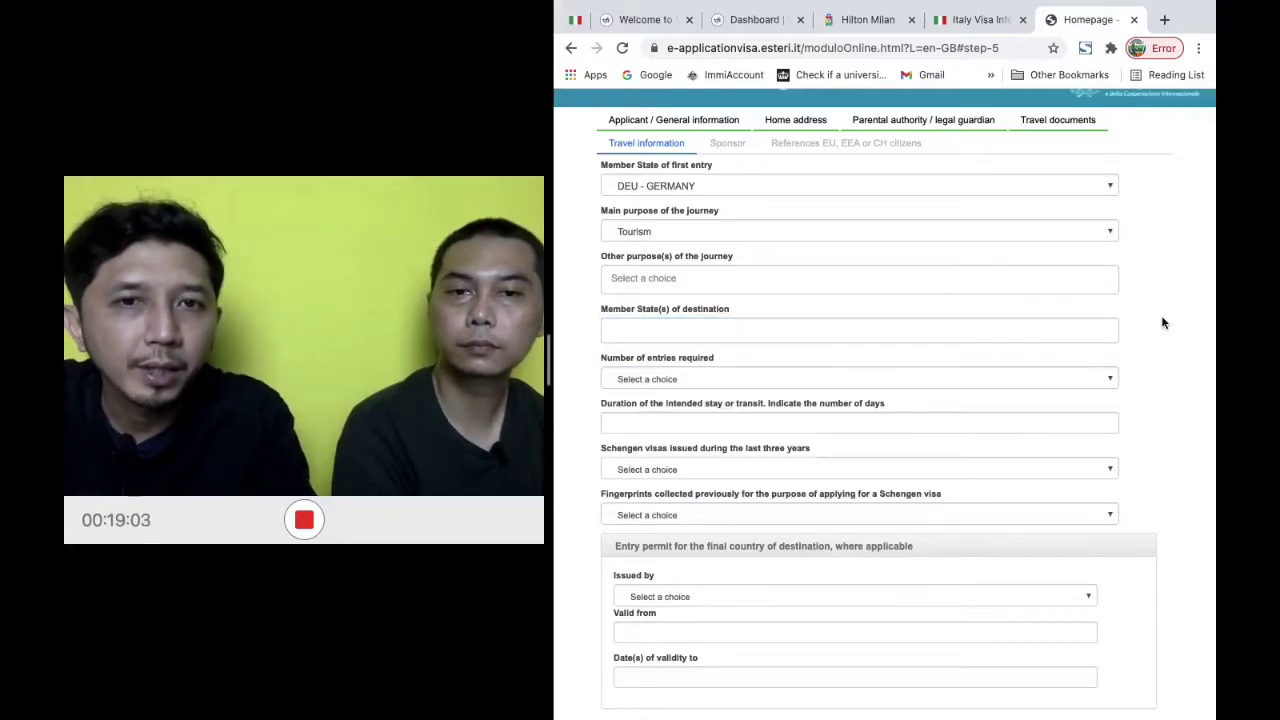
left_click(846, 331)
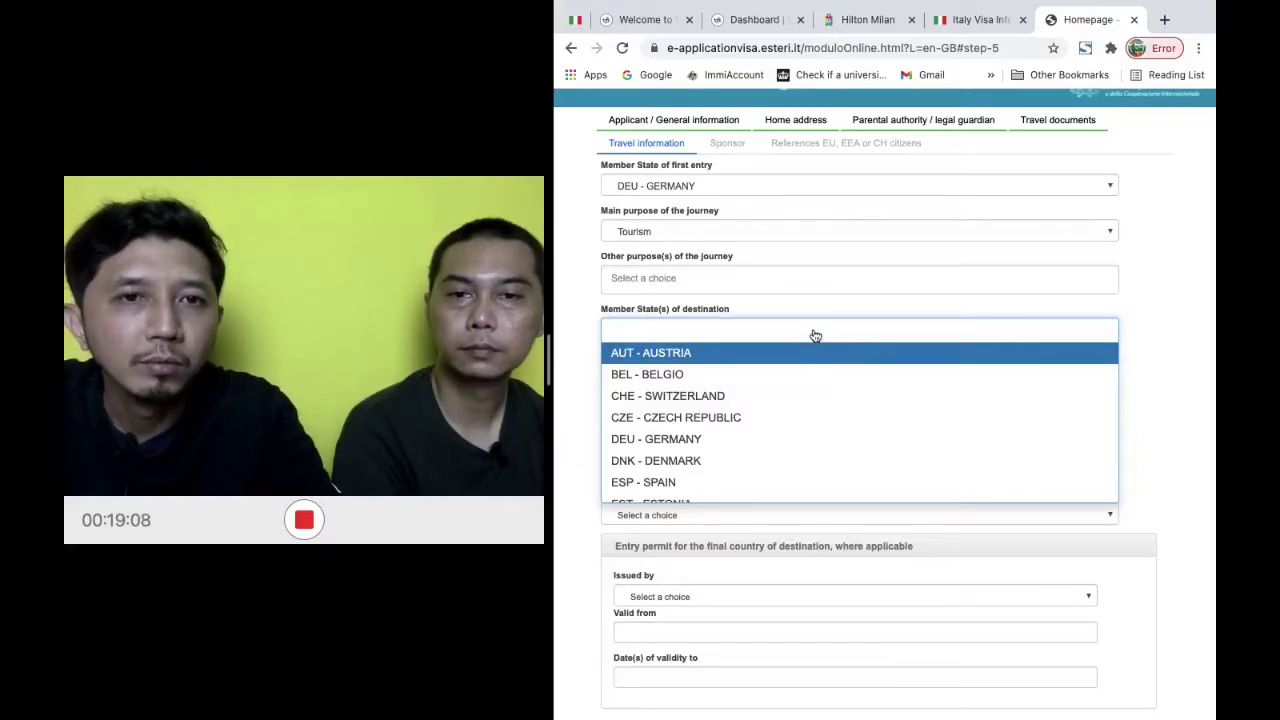
left_click(815, 335)
left_click(815, 335)
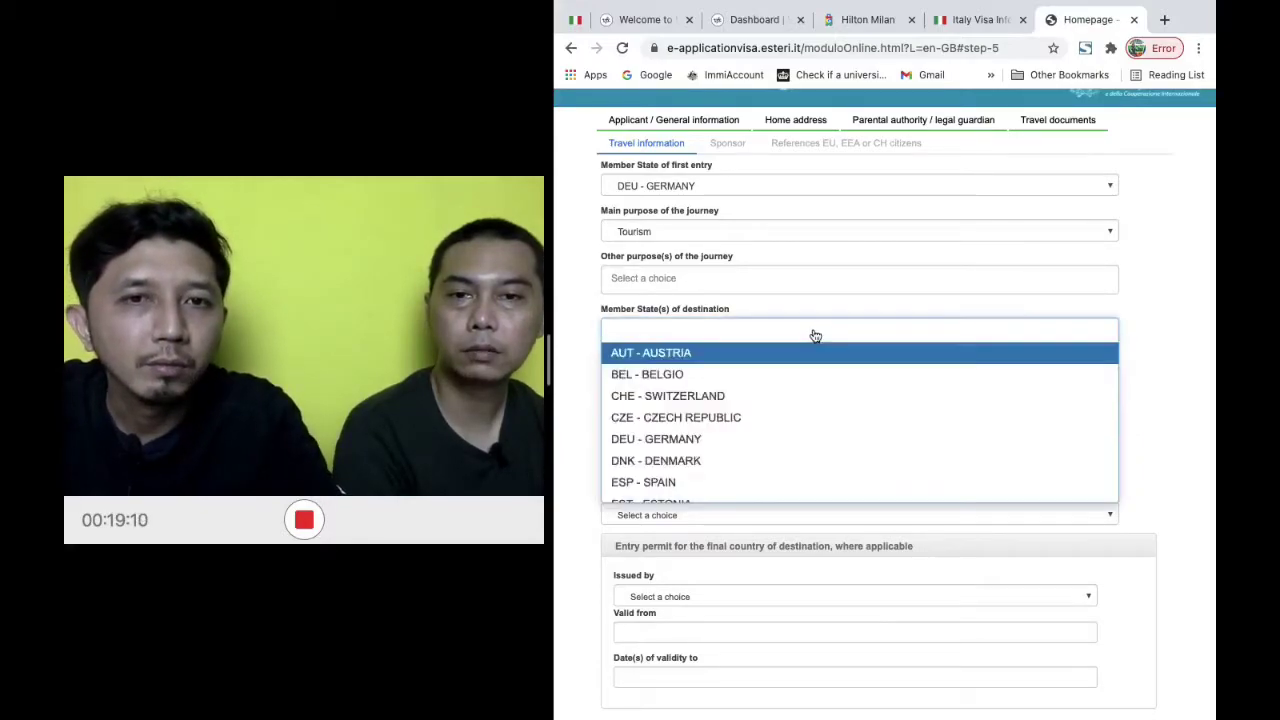
scroll(806, 397, "down", 3)
scroll(806, 397, "down", 1)
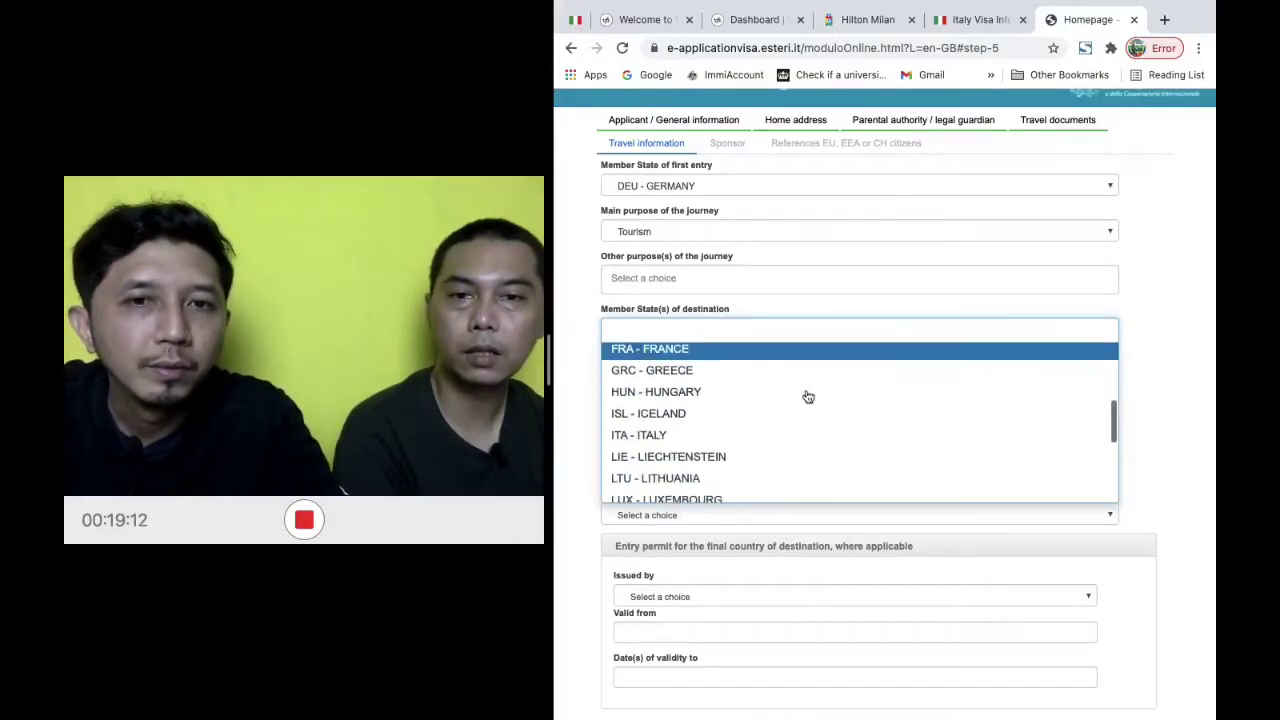
left_click(744, 444)
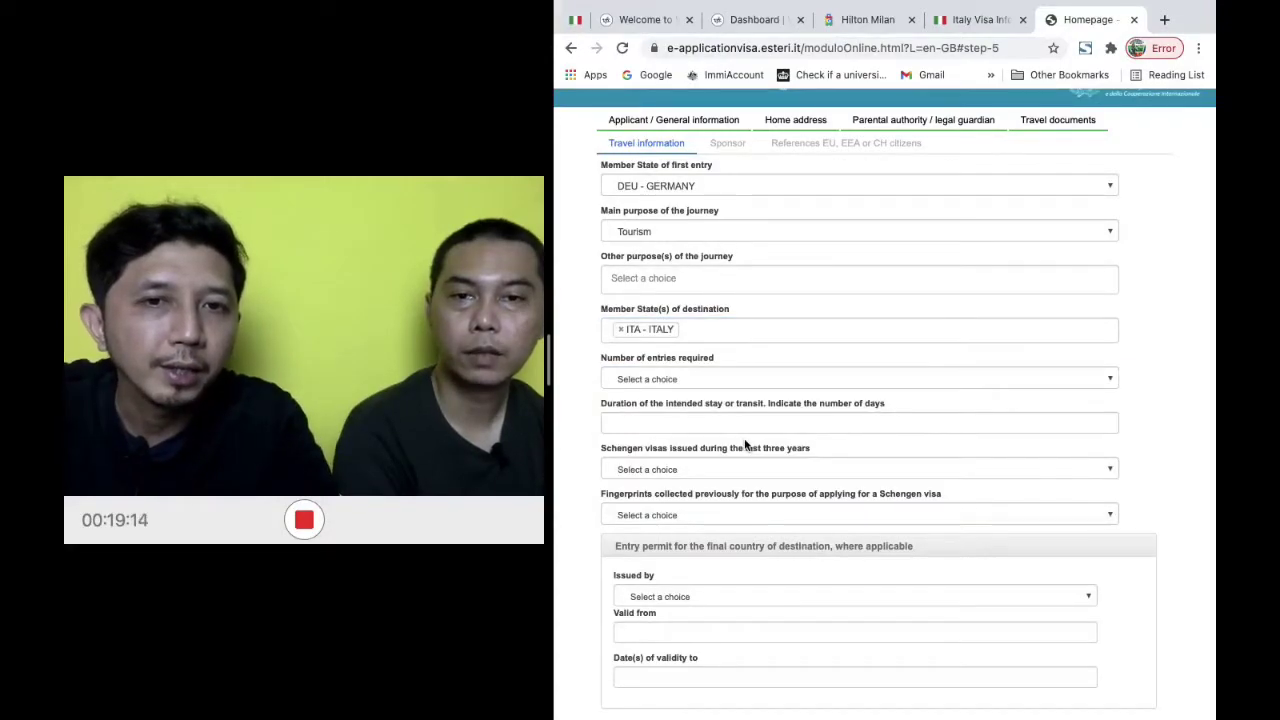
Choose Multiple entries and enter a 7-day duration of intended stay
left_click(818, 386)
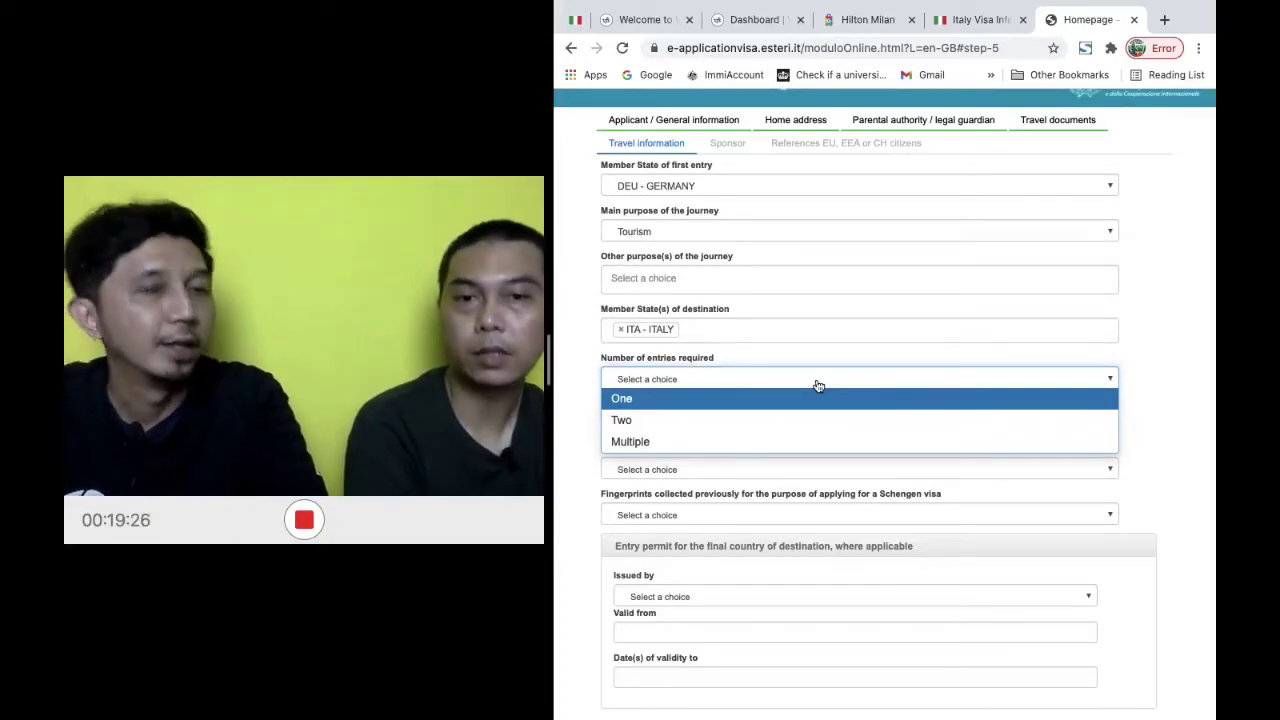
left_click(792, 449)
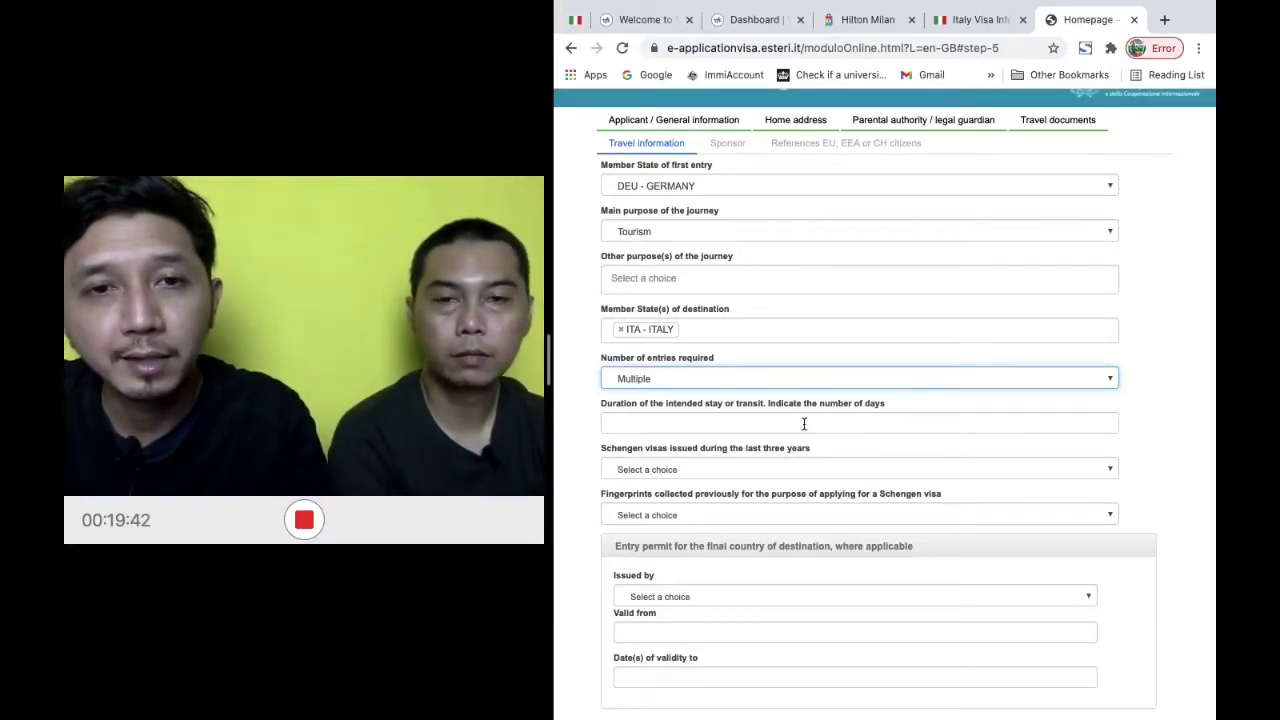
left_click(804, 424)
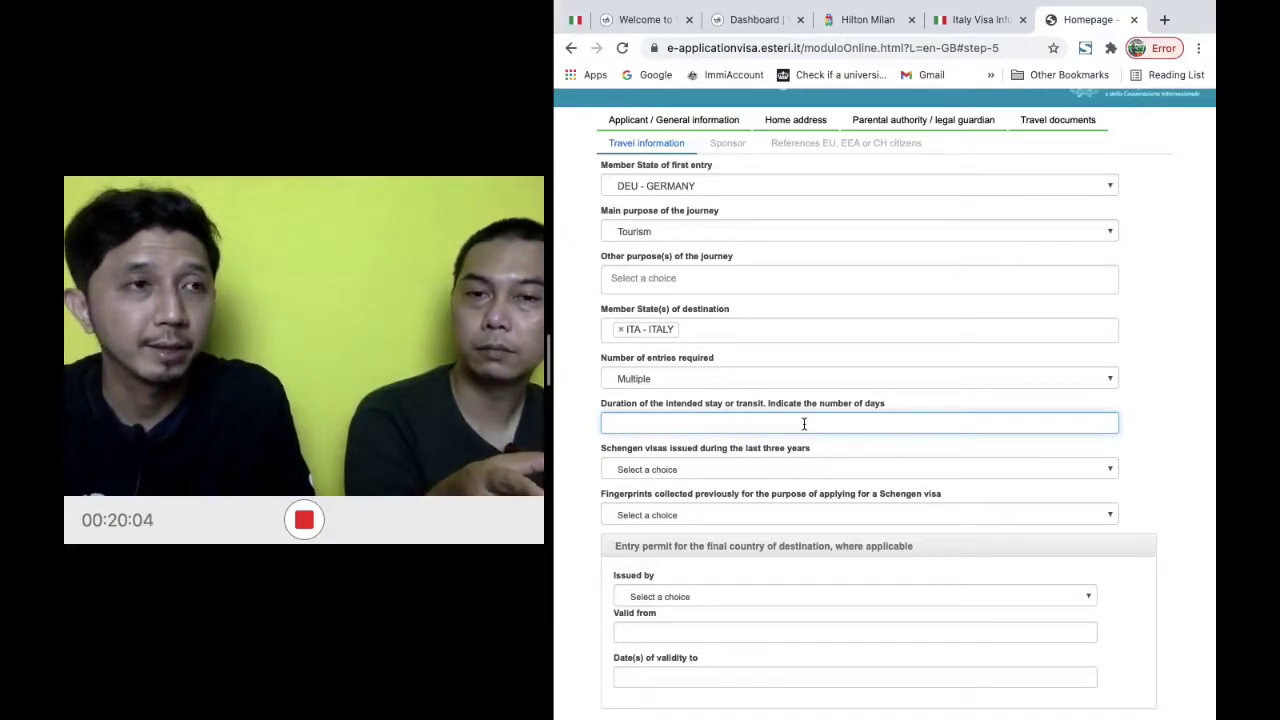
type("7")
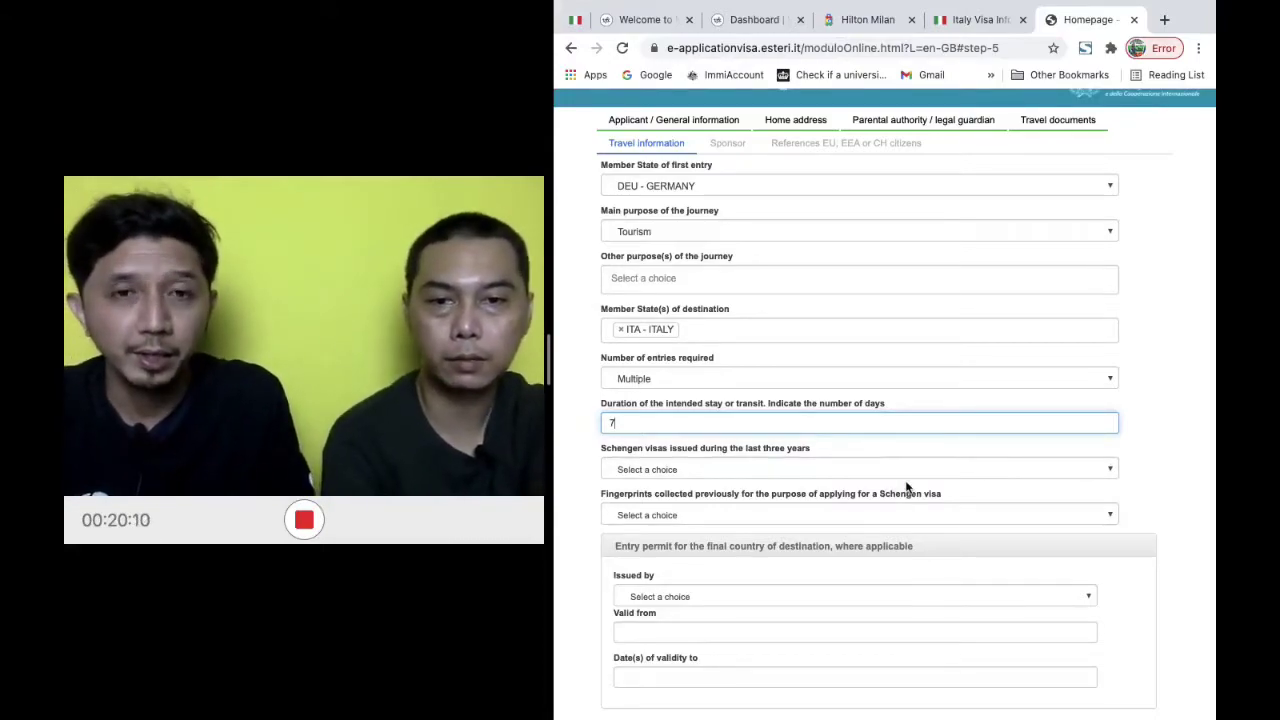
left_click(1175, 465)
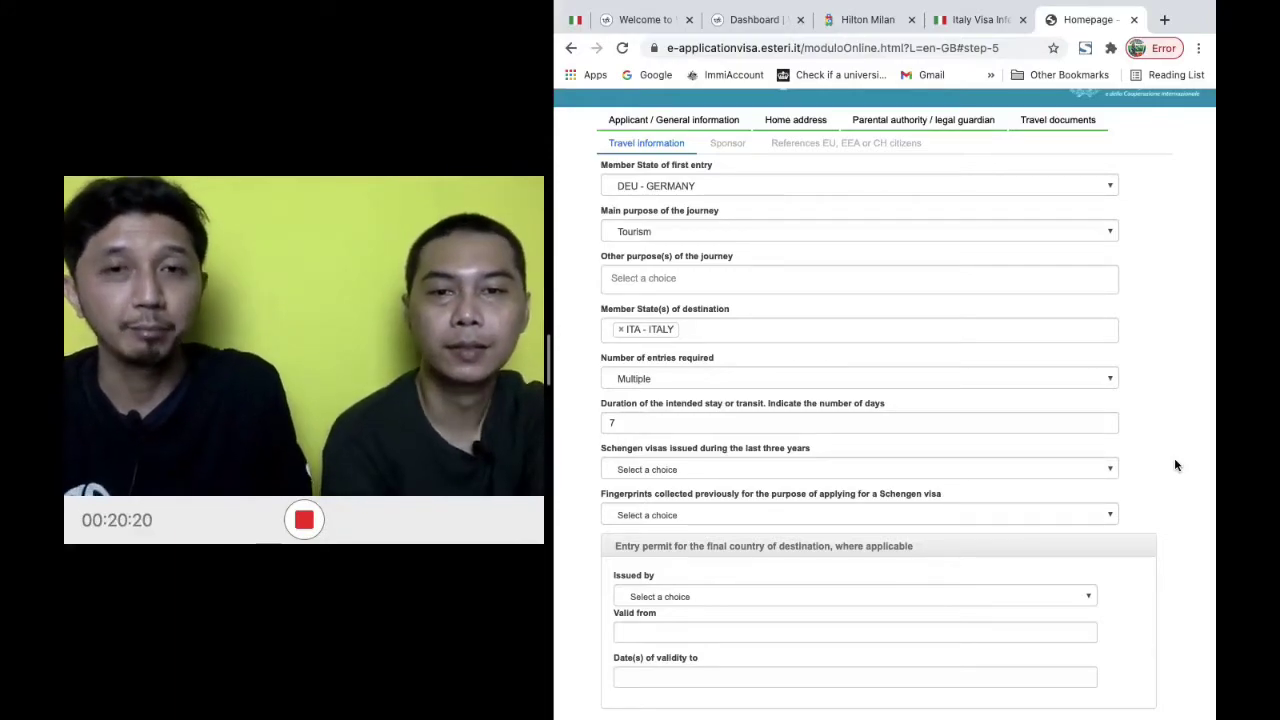
scroll(1175, 465, "down", 1)
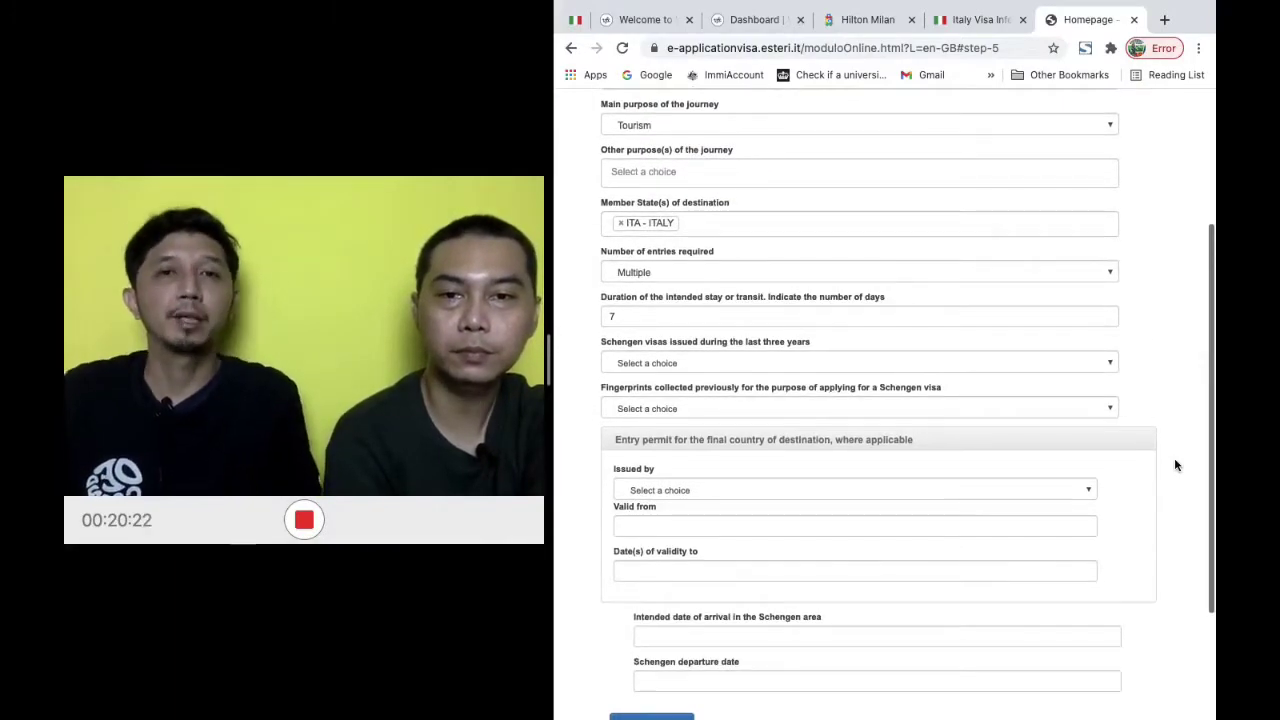
Answer No to Schengen visas issued in the last three years
scroll(1175, 465, "down", 1)
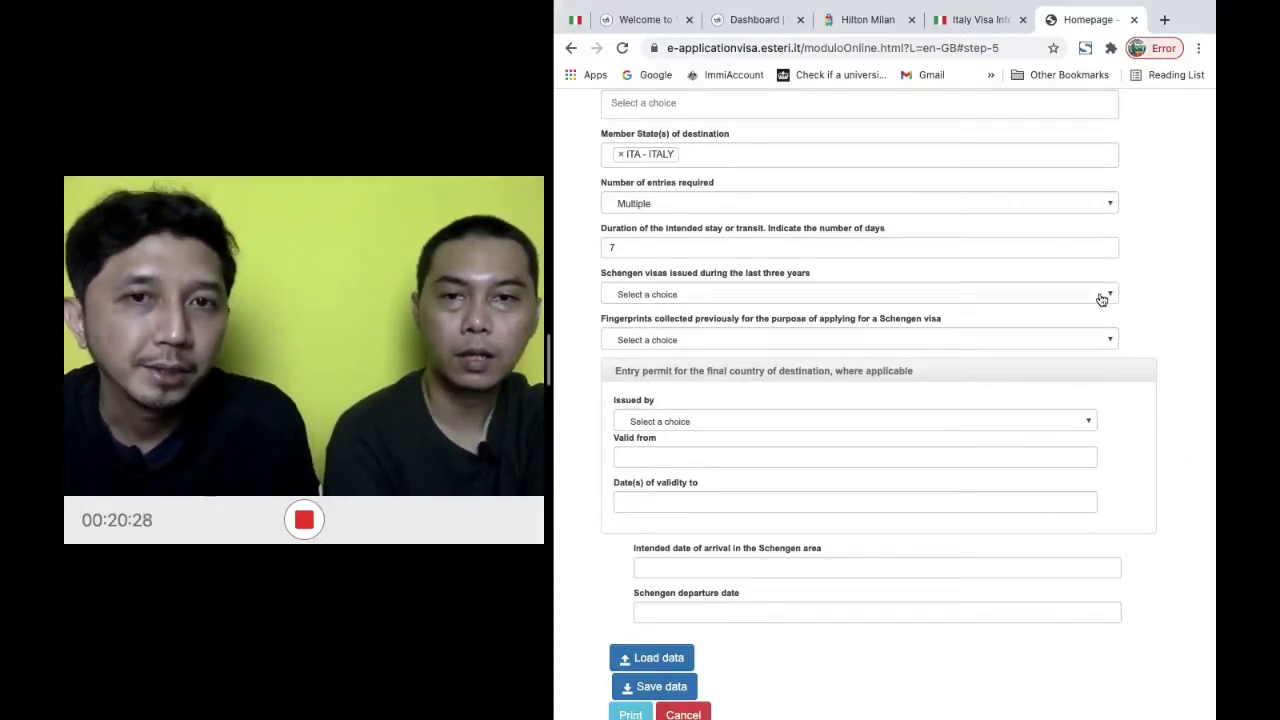
left_click(940, 302)
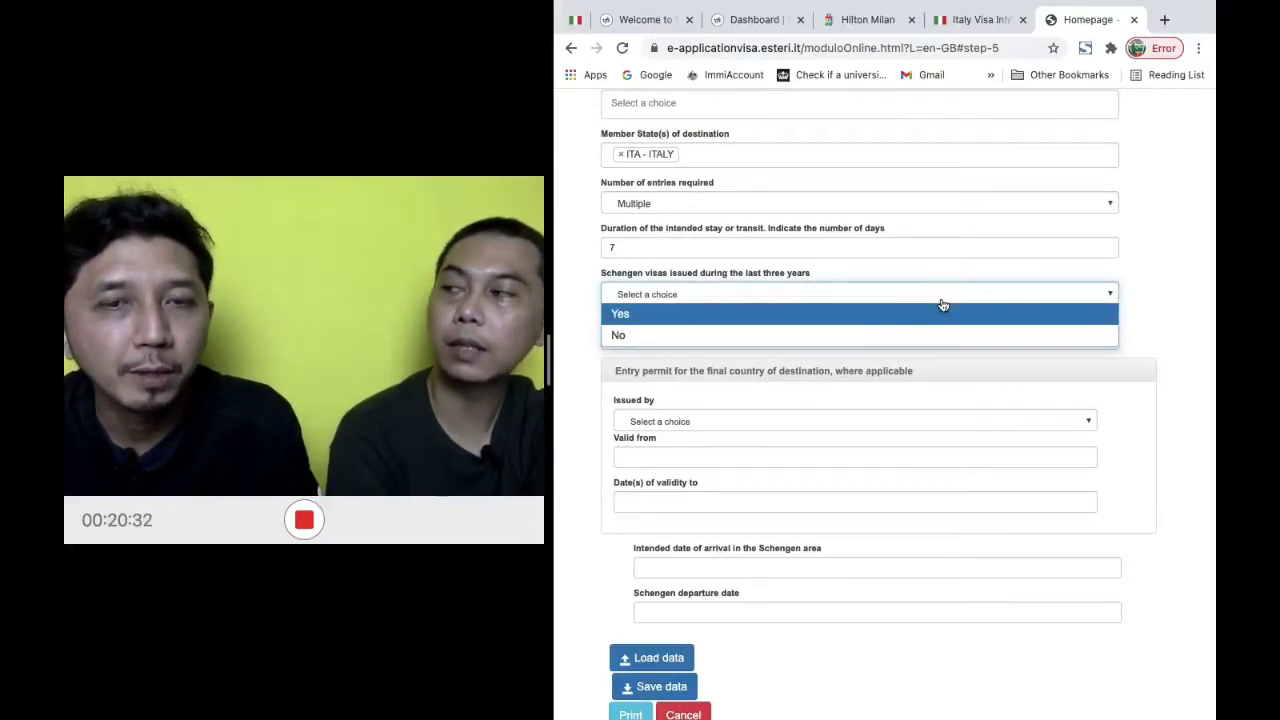
left_click(938, 314)
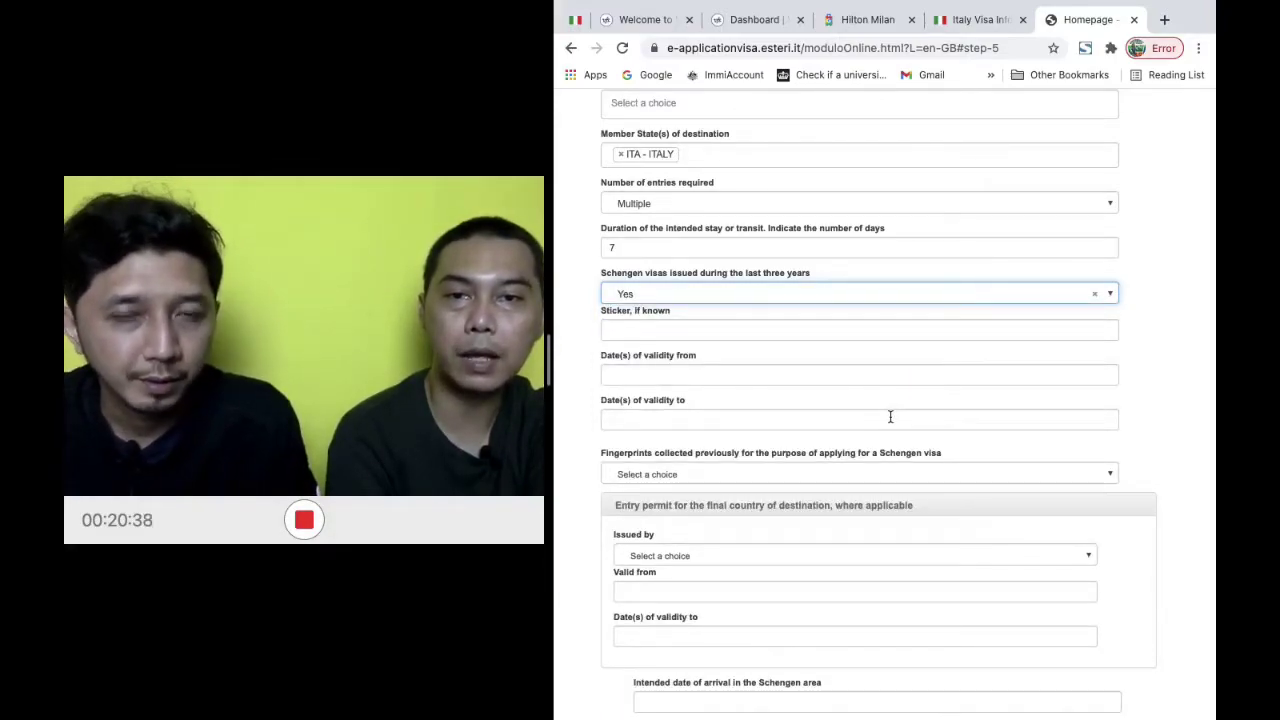
left_click(886, 328)
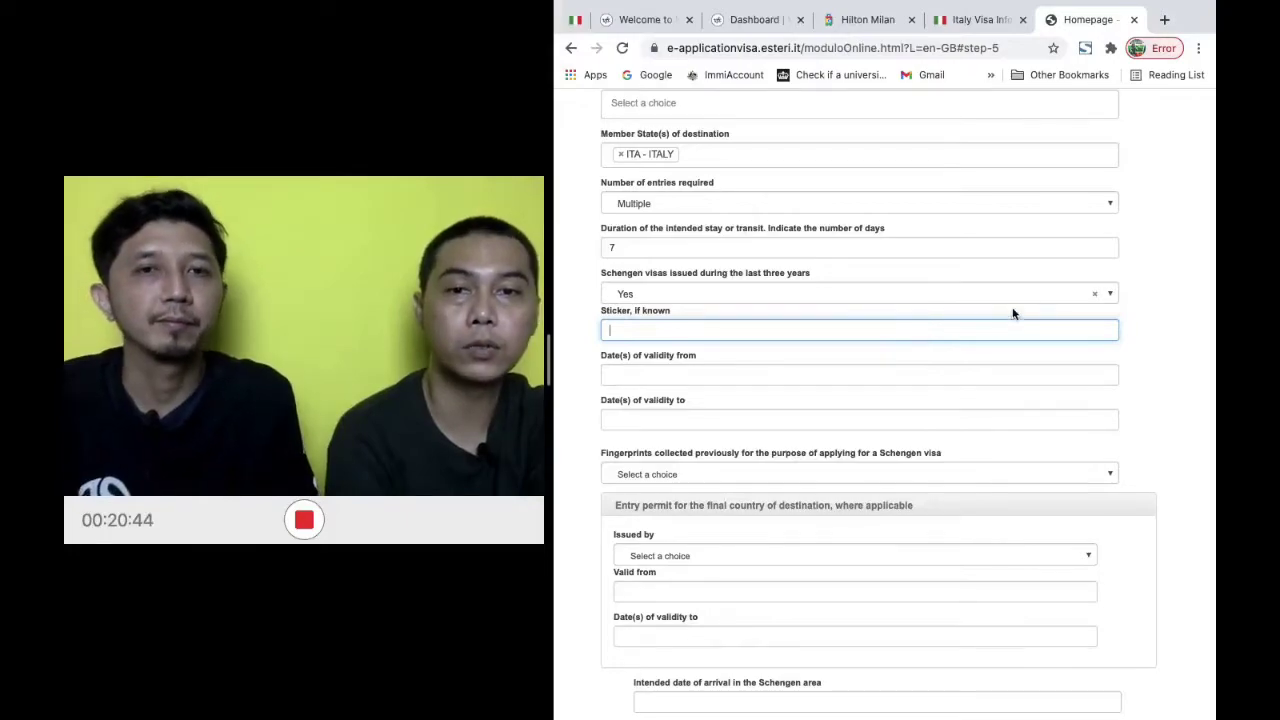
left_click(1050, 294)
left_click(986, 337)
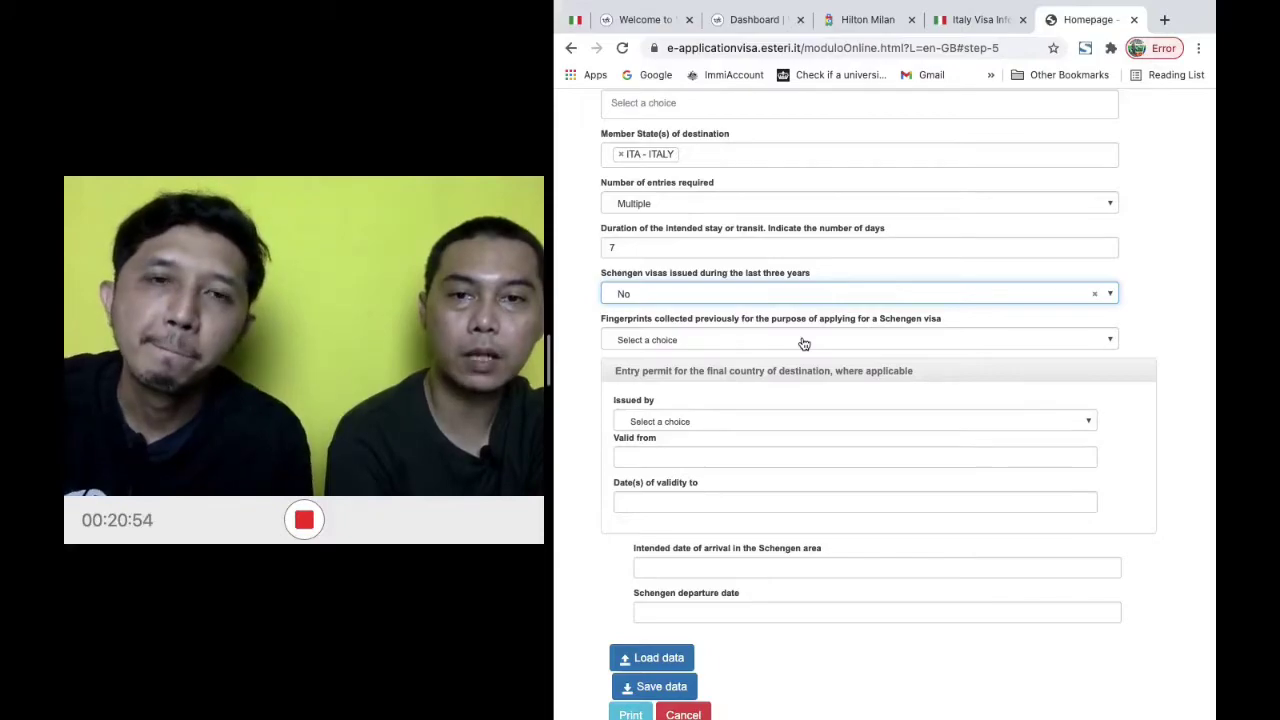
Answer No to fingerprints collected previously
left_click(803, 341)
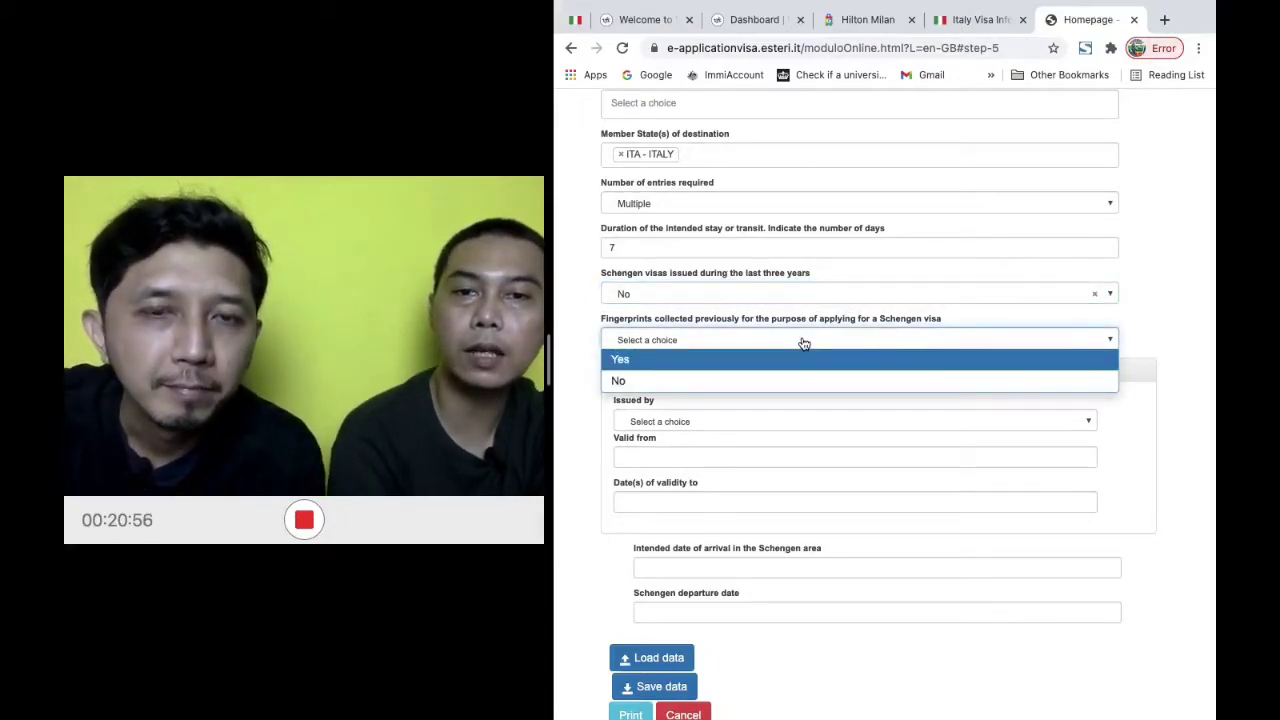
left_click(795, 362)
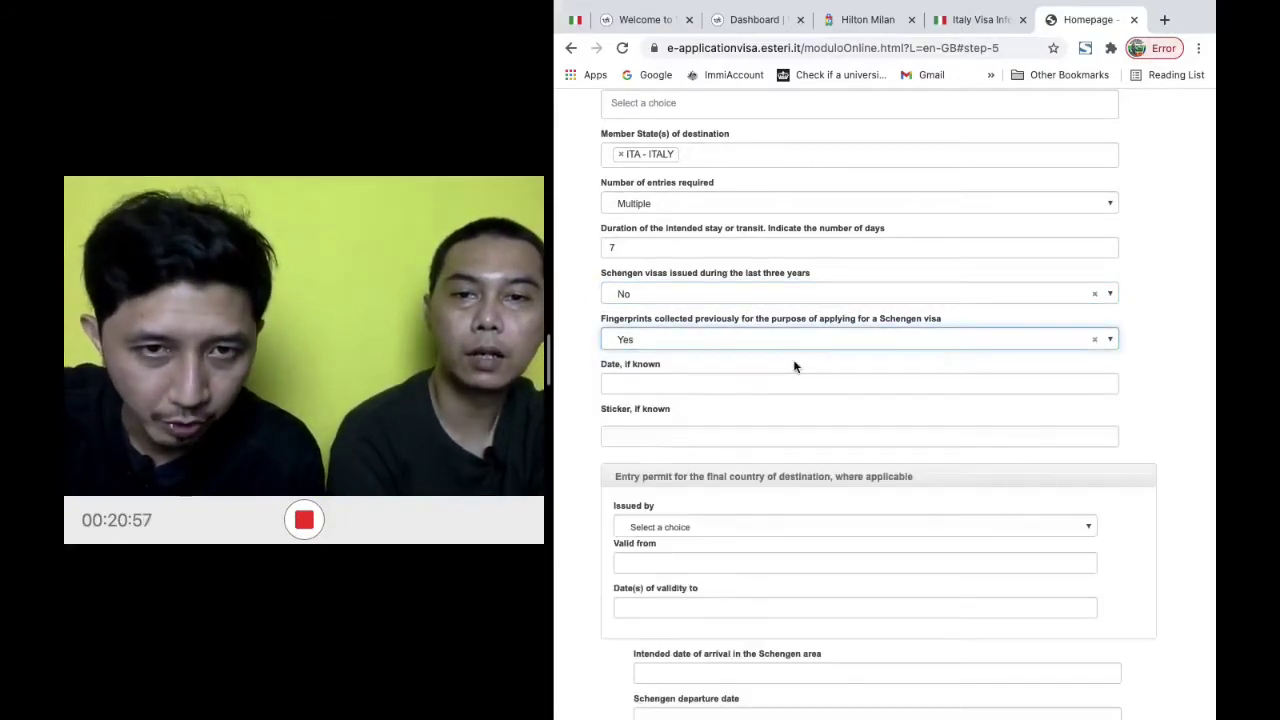
left_click(736, 382)
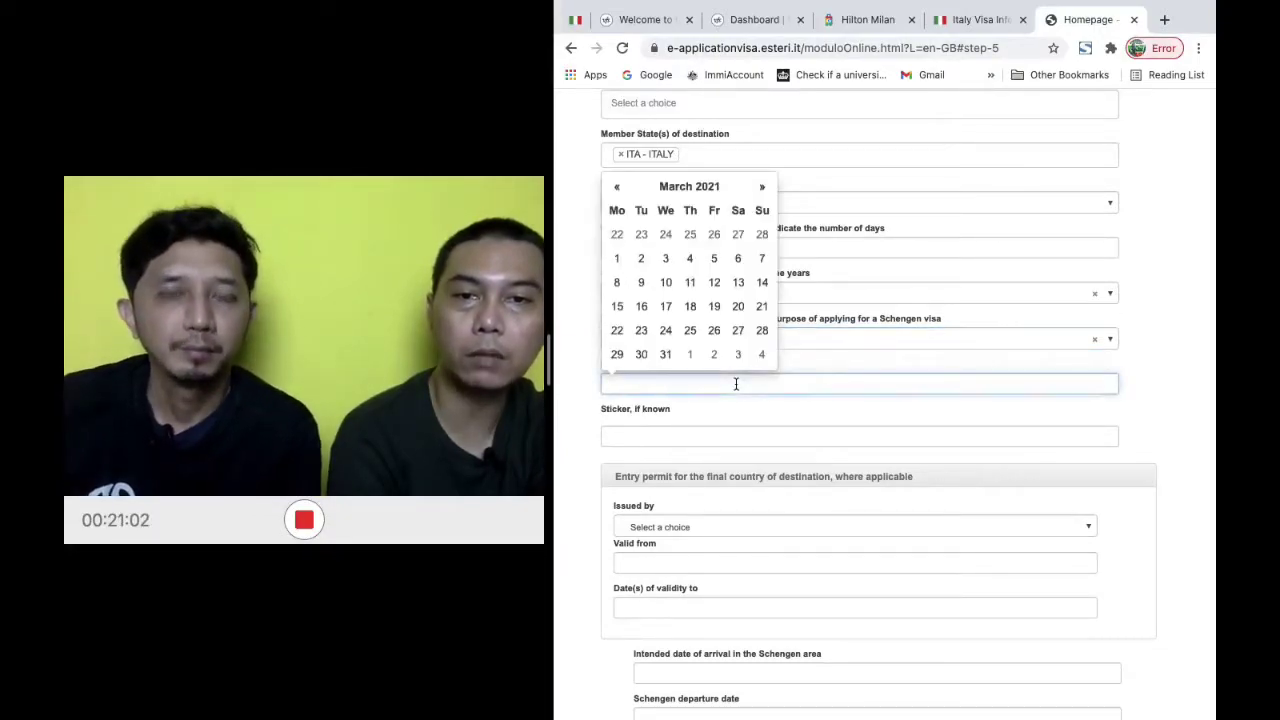
left_click(737, 410)
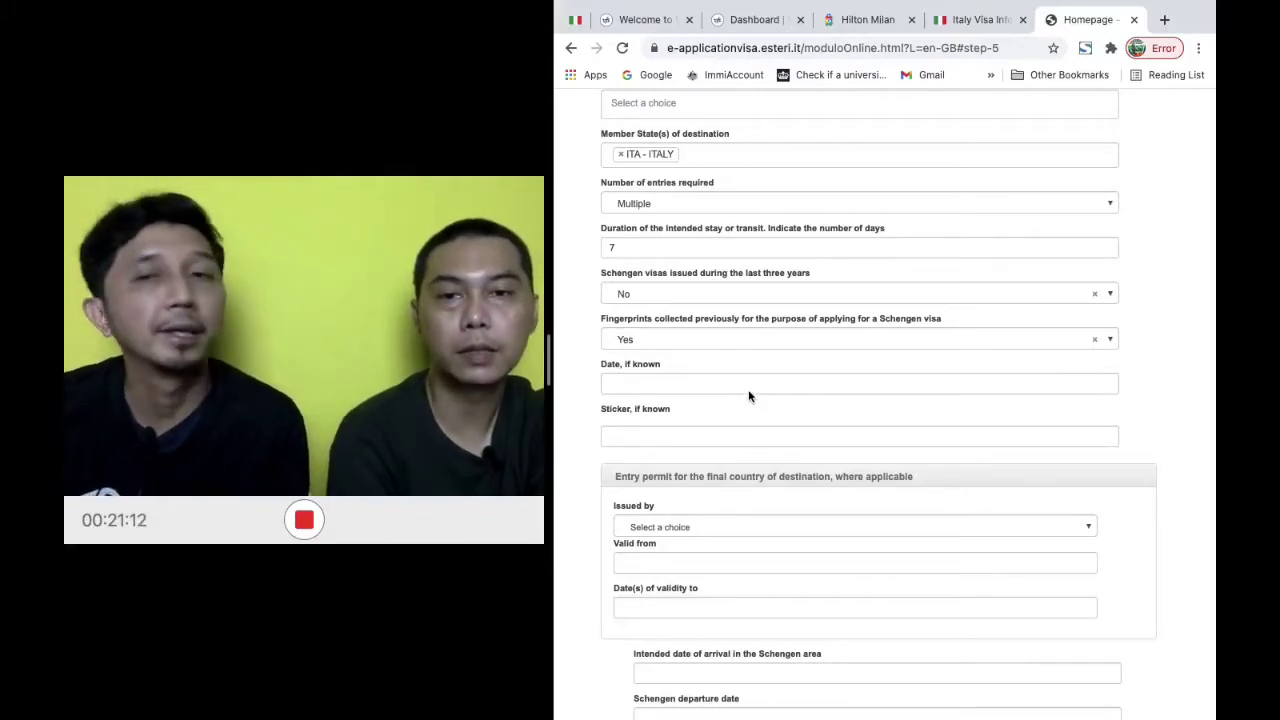
left_click(767, 341)
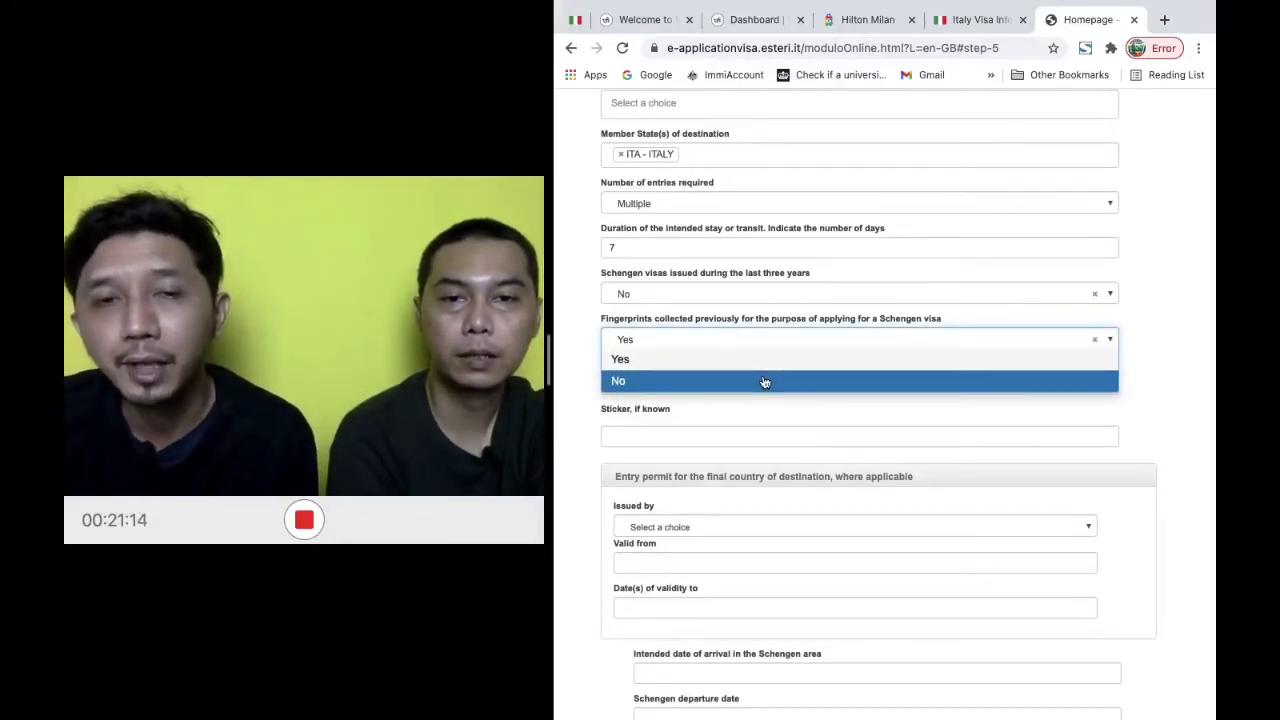
left_click(795, 384)
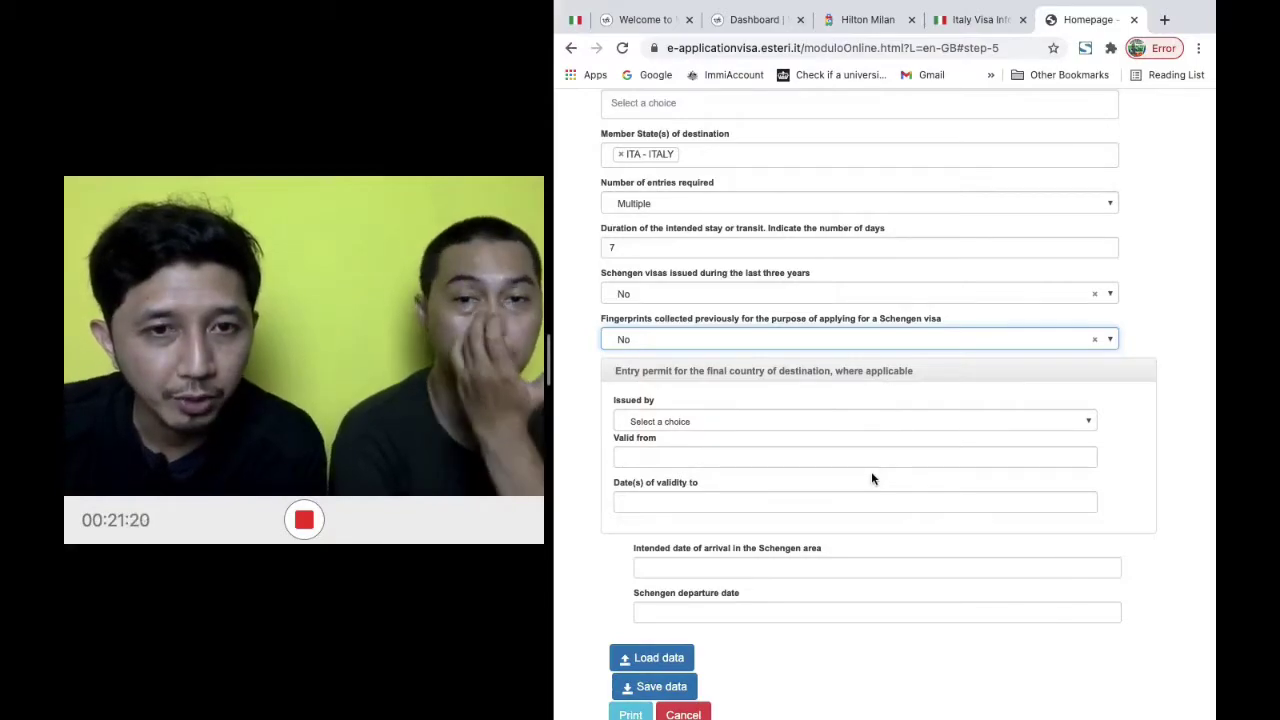
Pick arrival 17 May 2021 and departure 23 May 2021, then continue to Sponsor
scroll(871, 476, "down", 2)
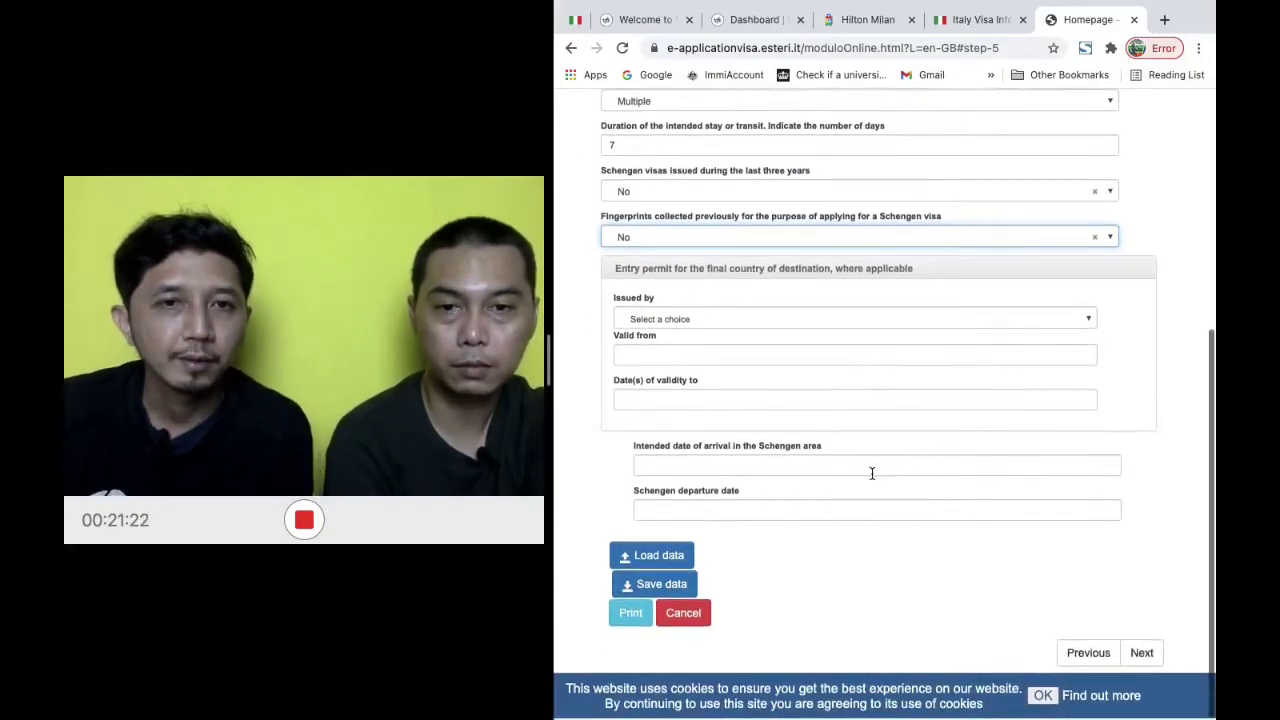
left_click(745, 467)
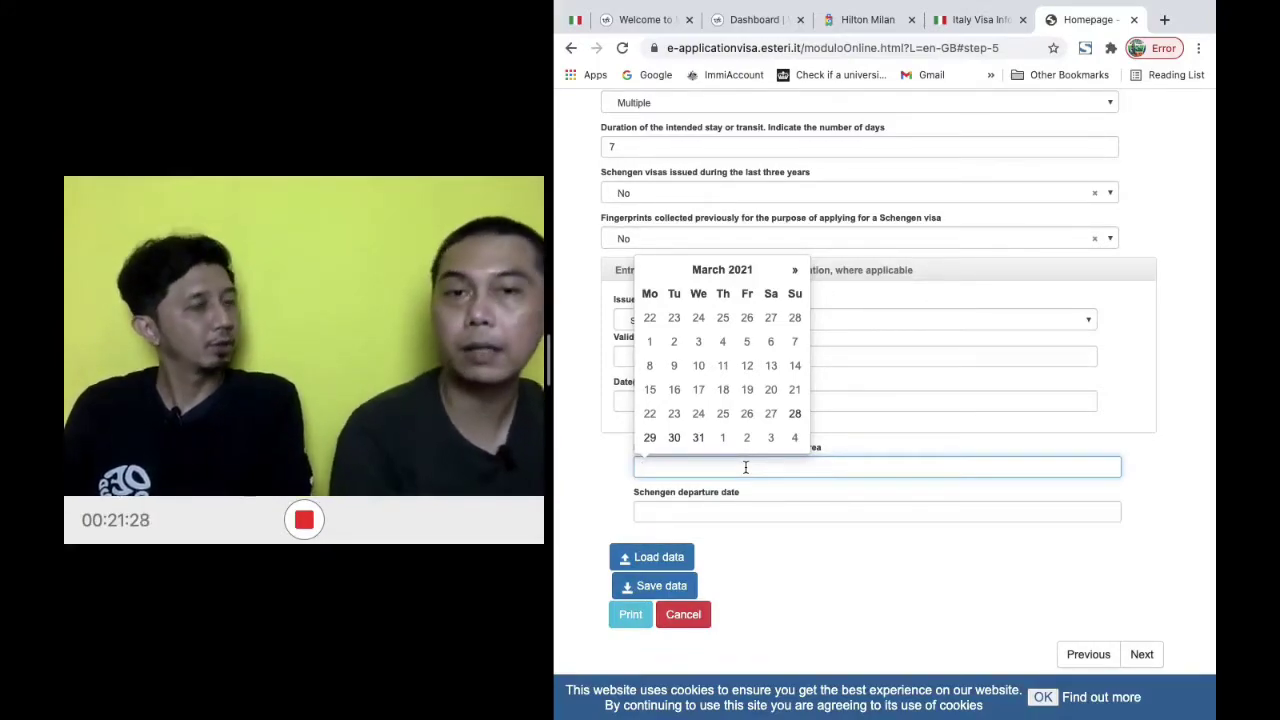
left_click(796, 272)
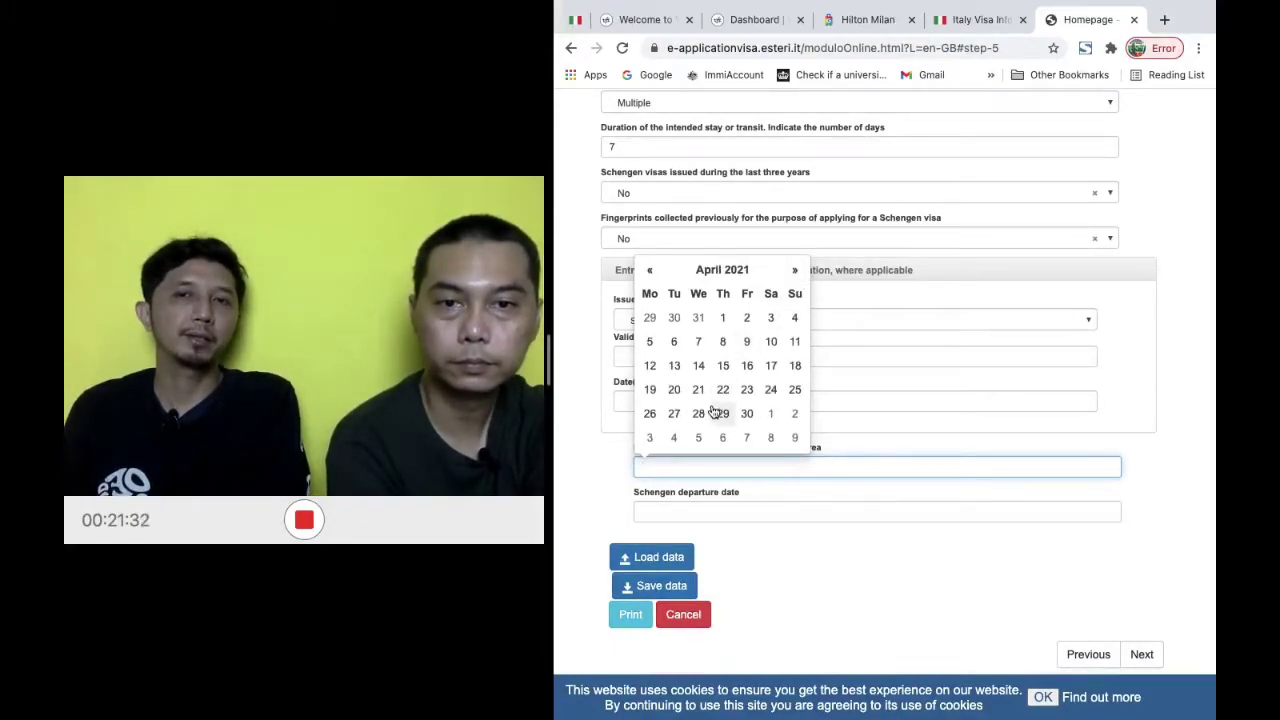
left_click(795, 272)
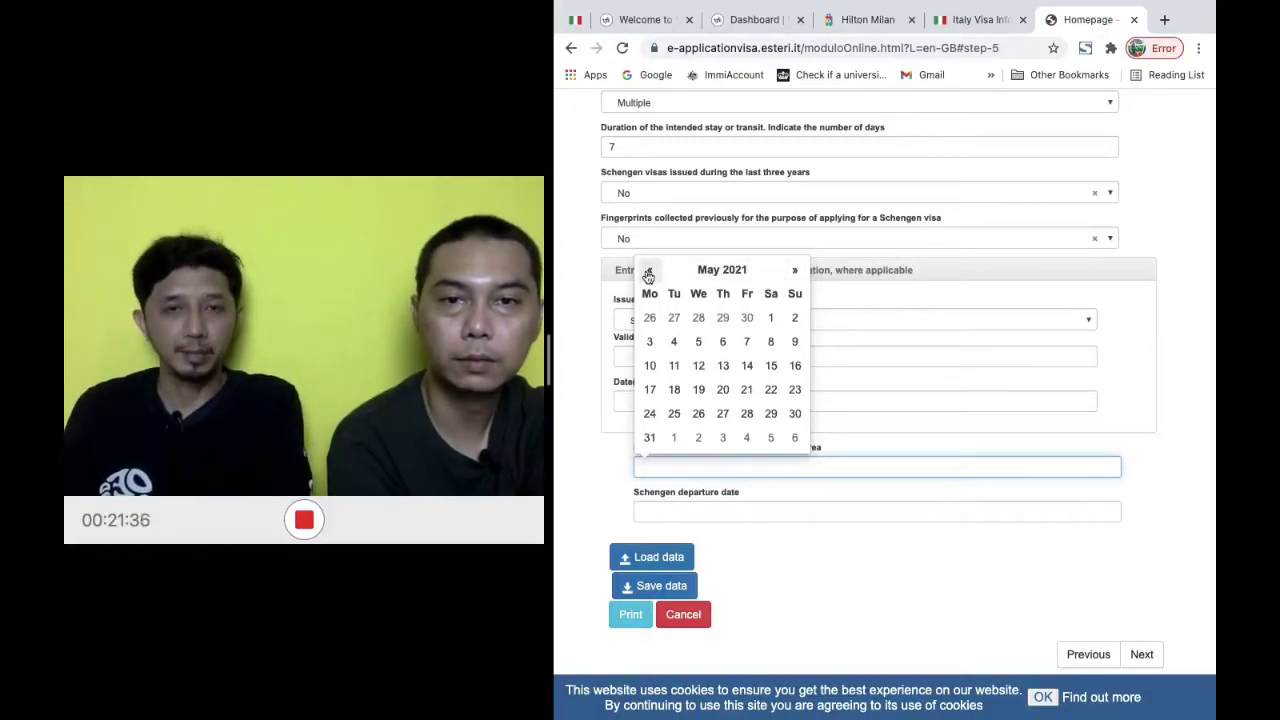
left_click(649, 271)
left_click(795, 271)
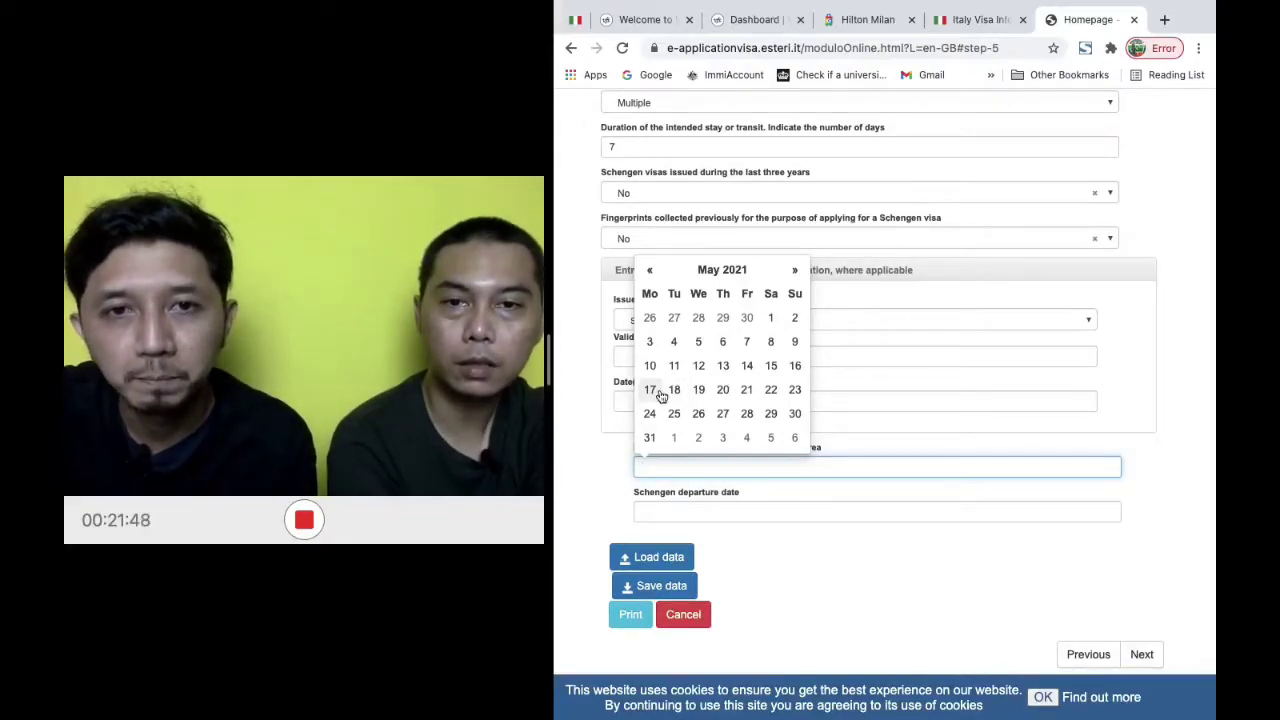
left_click(650, 390)
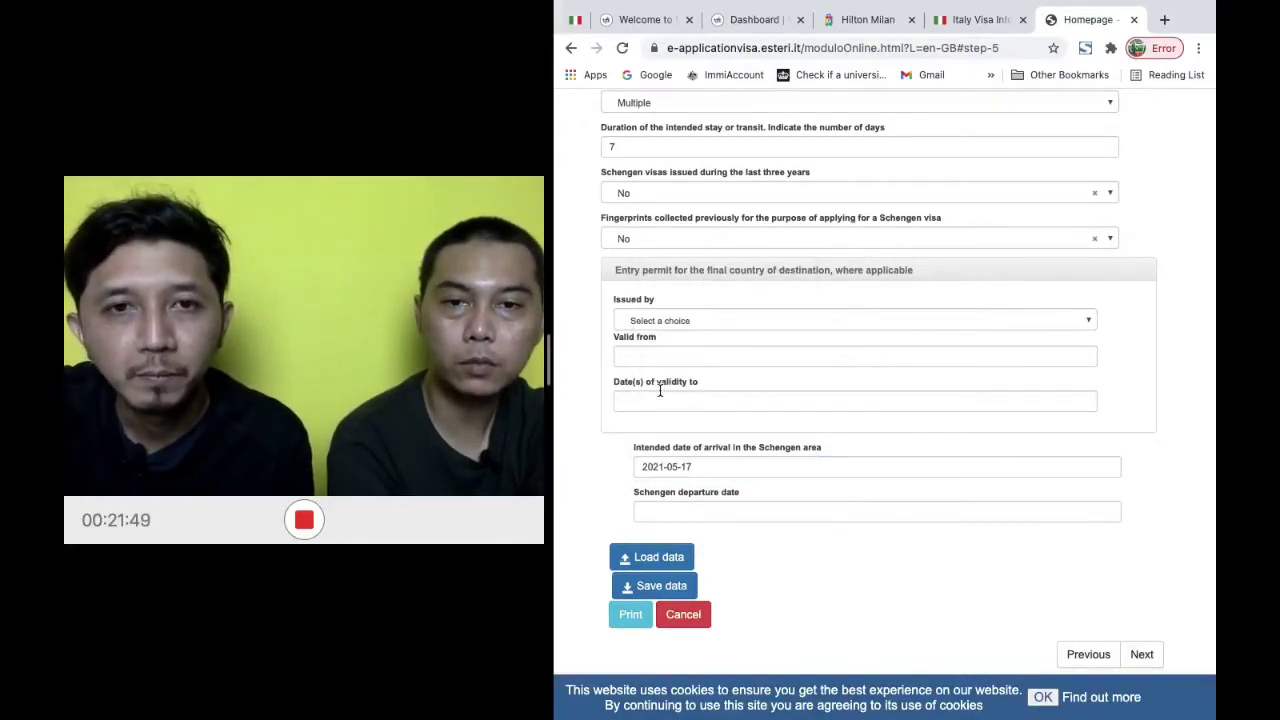
left_click(719, 511)
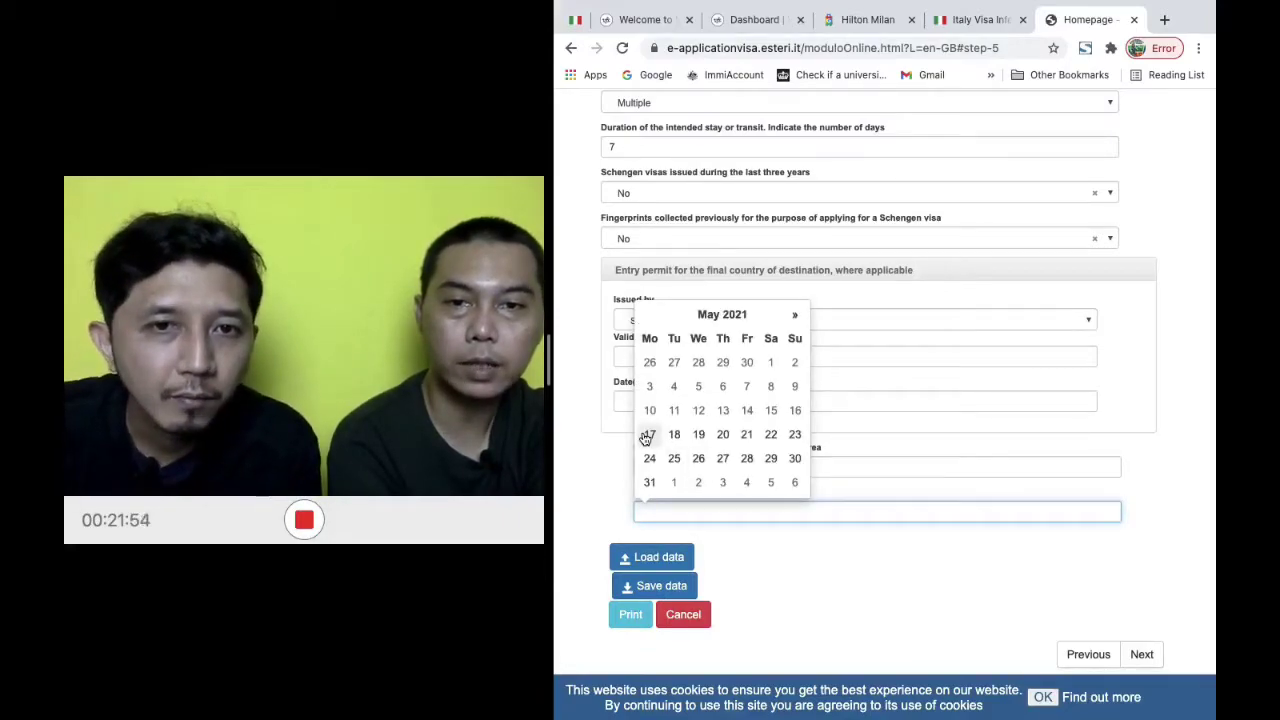
left_click(795, 435)
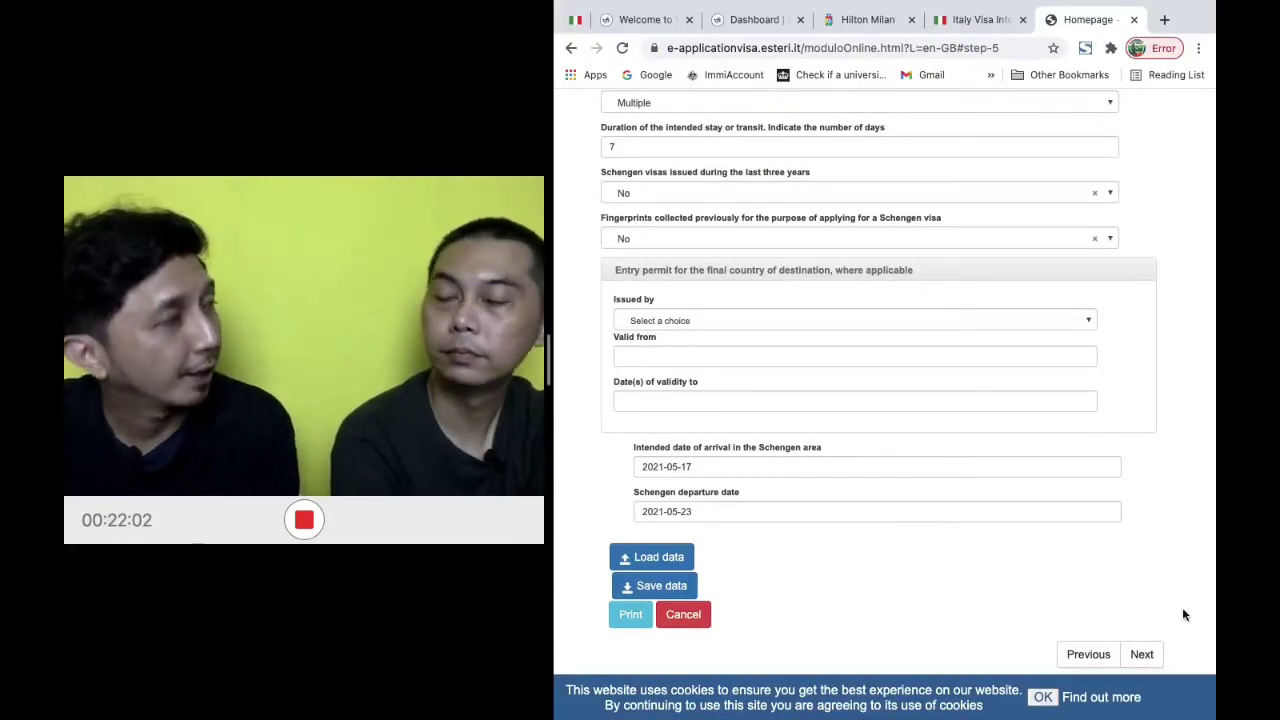
left_click(1142, 655)
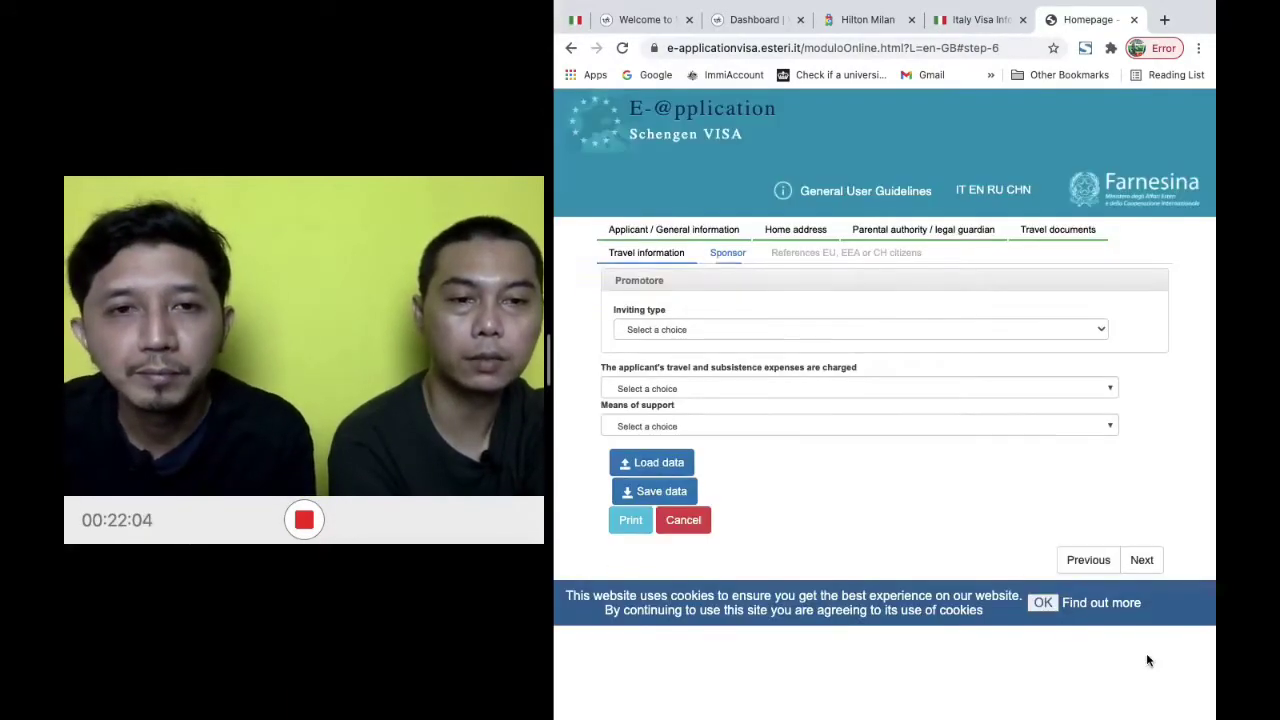
Show the Inviting type options on the Sponsor page
left_click(884, 330)
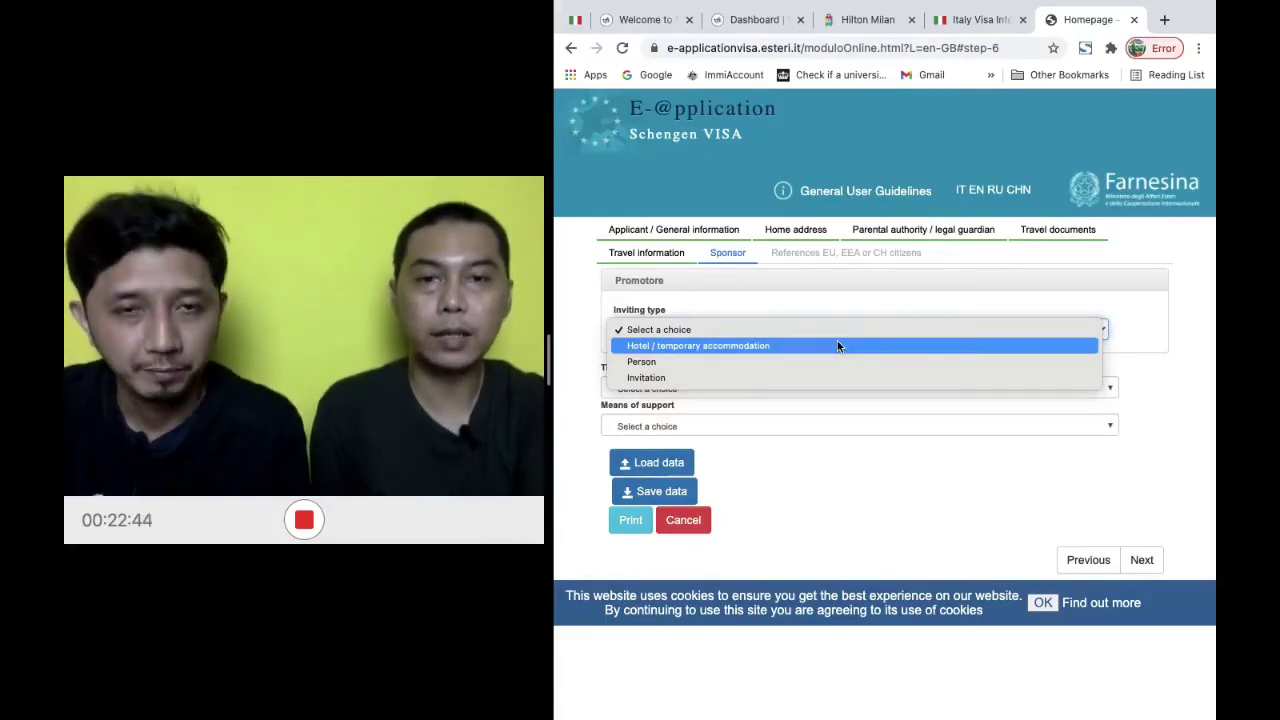
Choose Hotel / temporary accommodation as the inviting type, then look up the Hilton Milan page
left_click(838, 345)
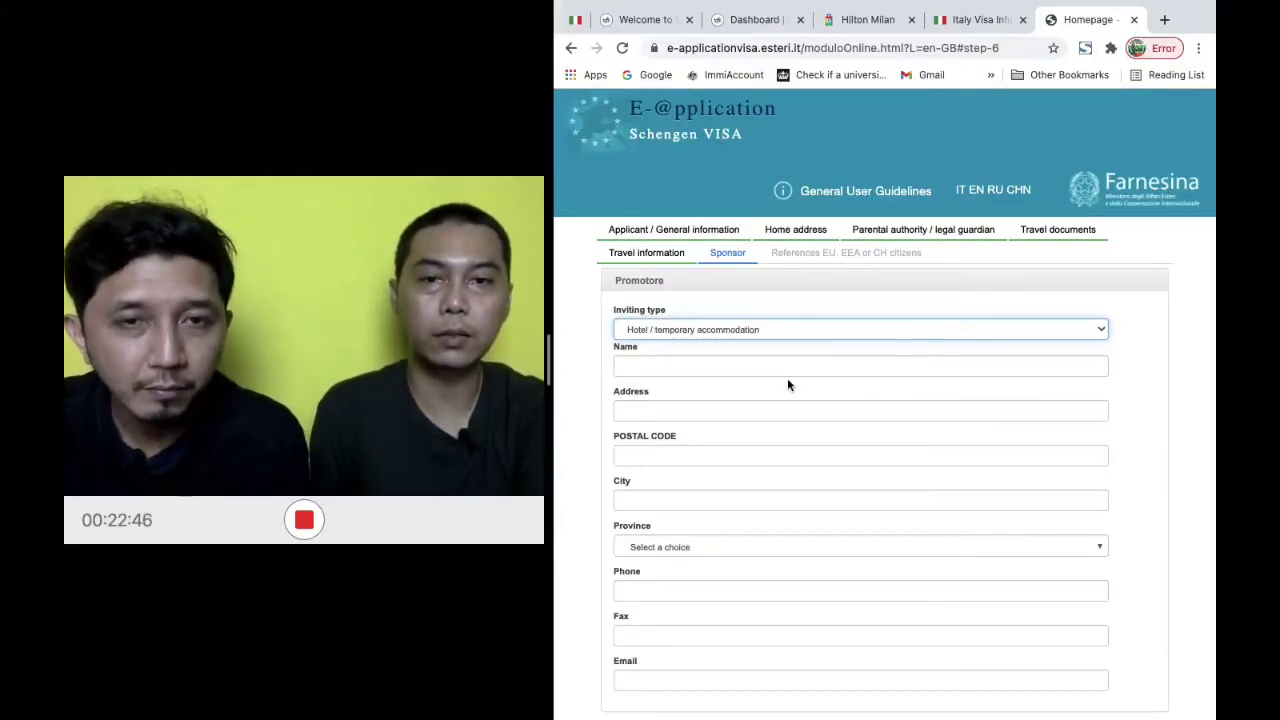
left_click(797, 367)
left_click(960, 392)
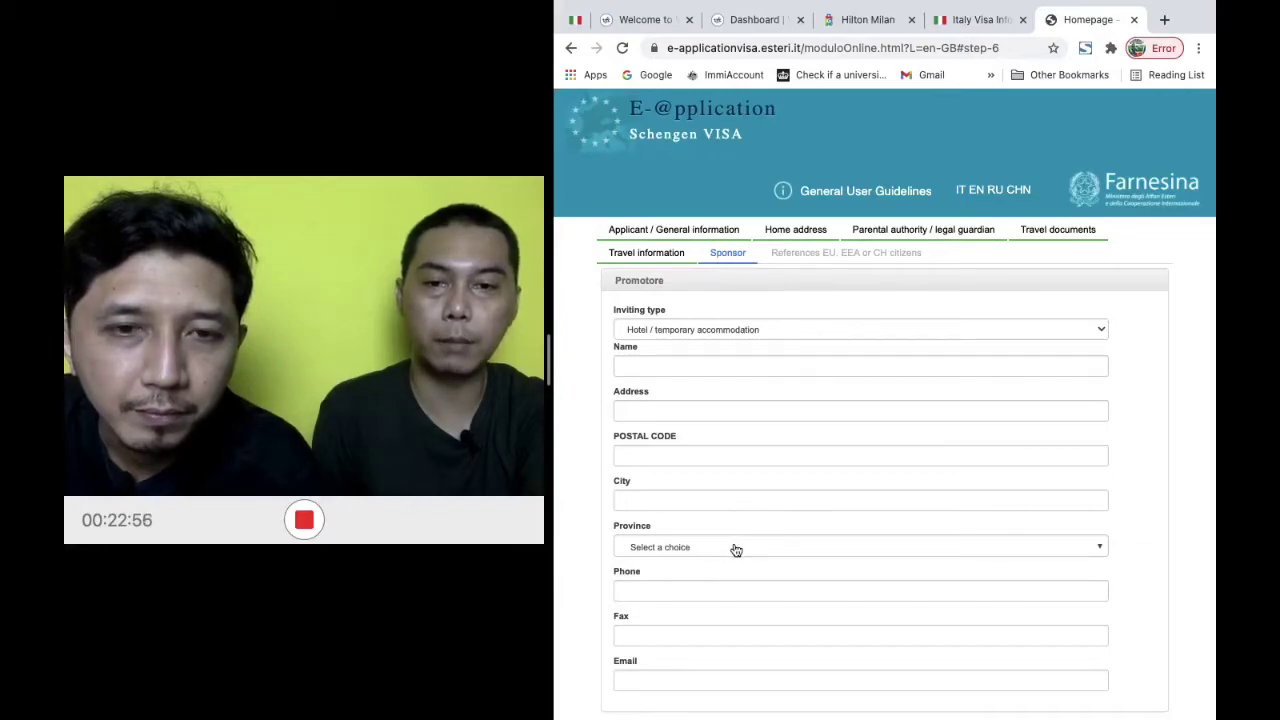
left_click(701, 553)
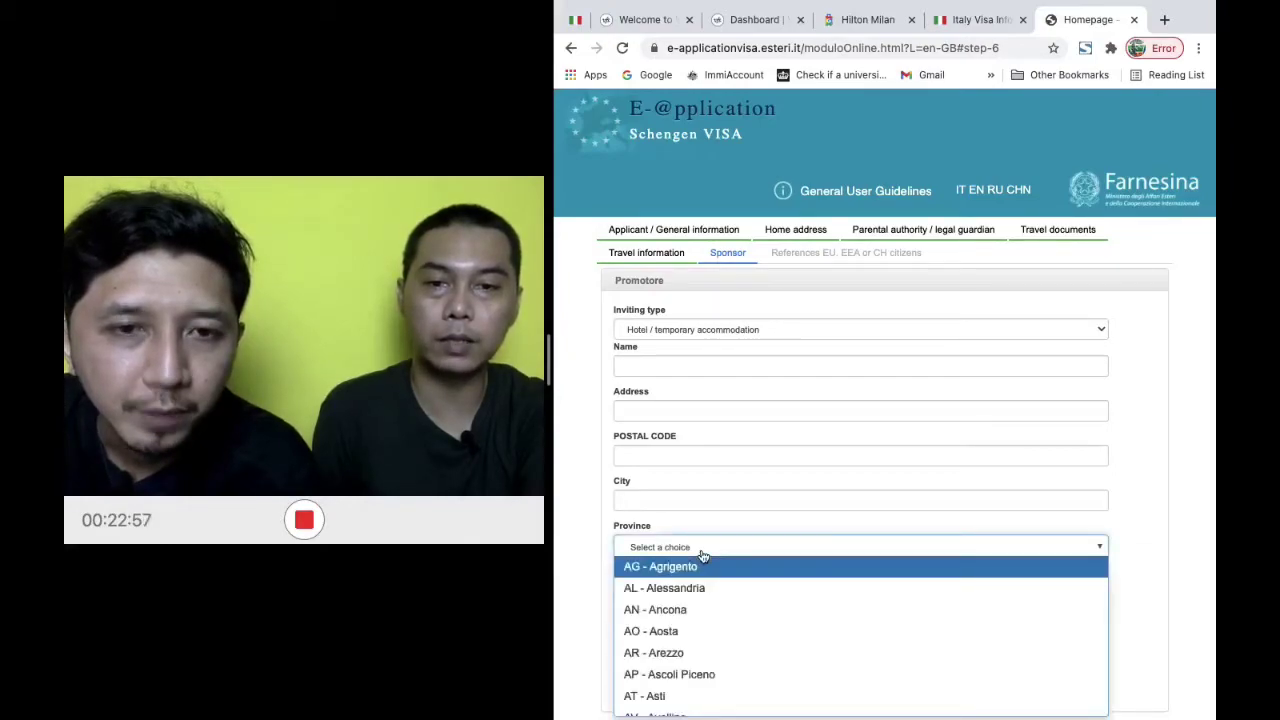
left_click(1187, 511)
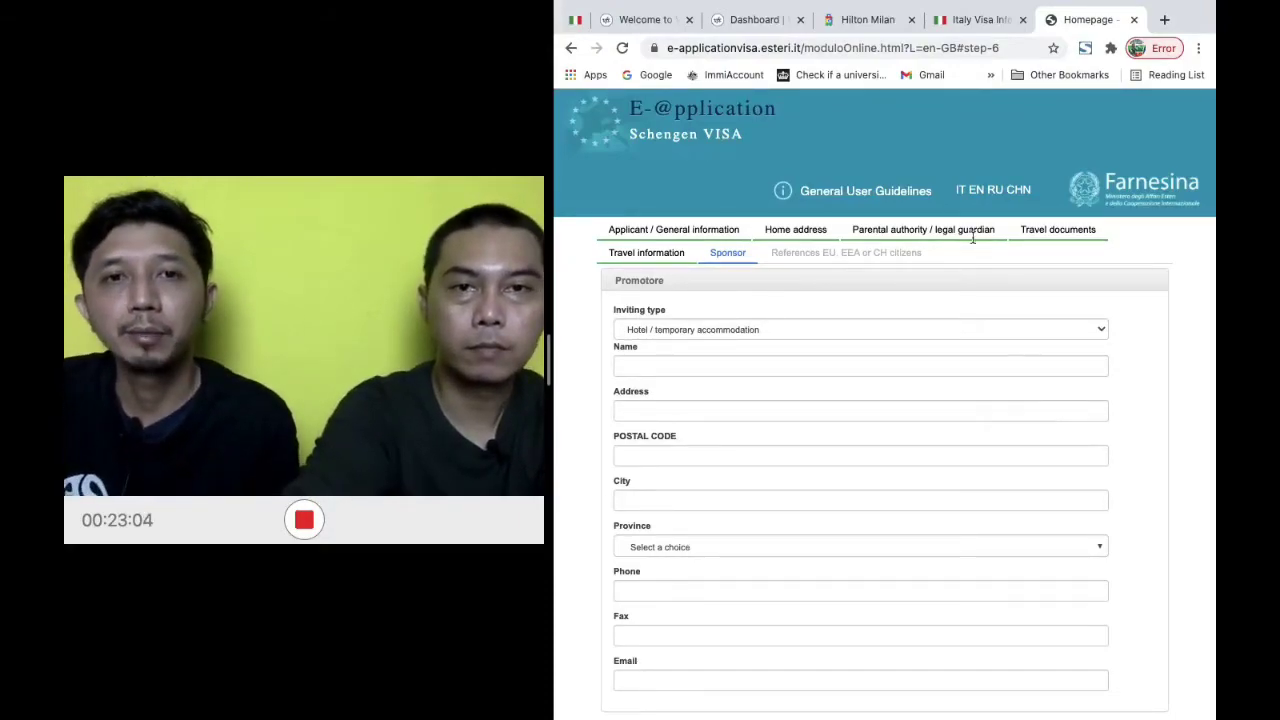
left_click(868, 20)
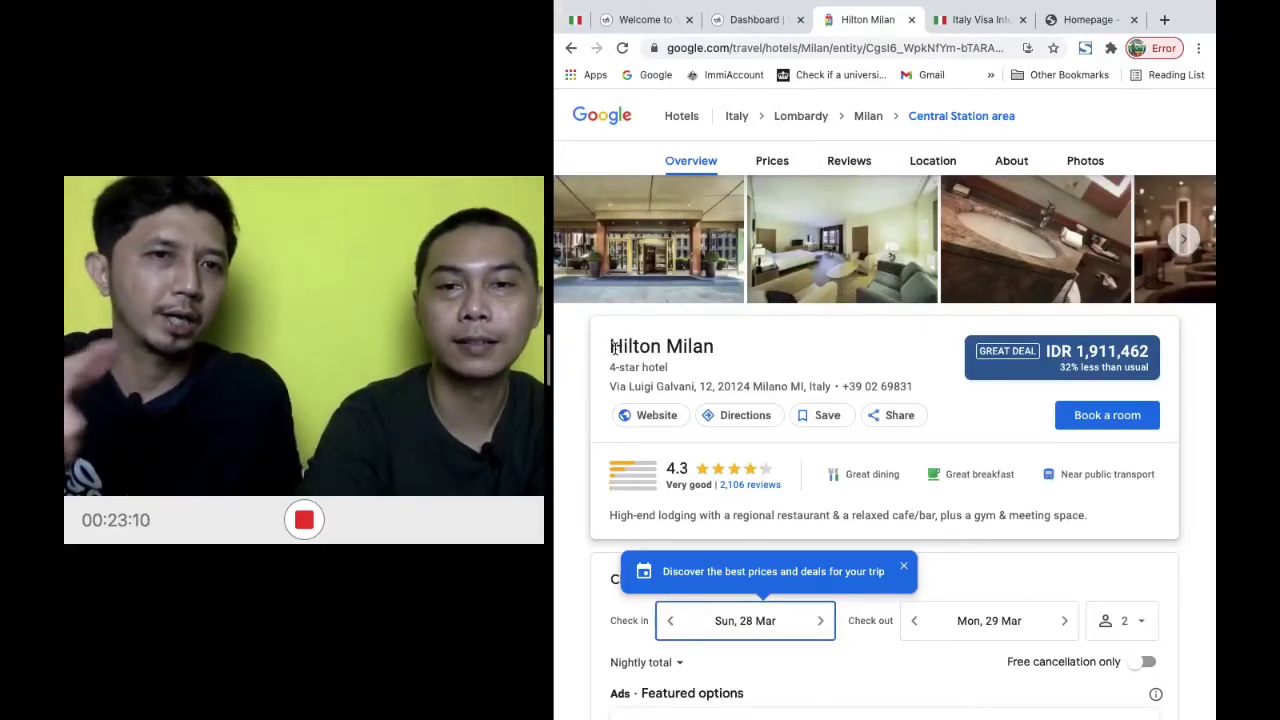
Highlight the name Hilton Milan on its Google Hotels page and return to the Sponsor form
left_click(1082, 20)
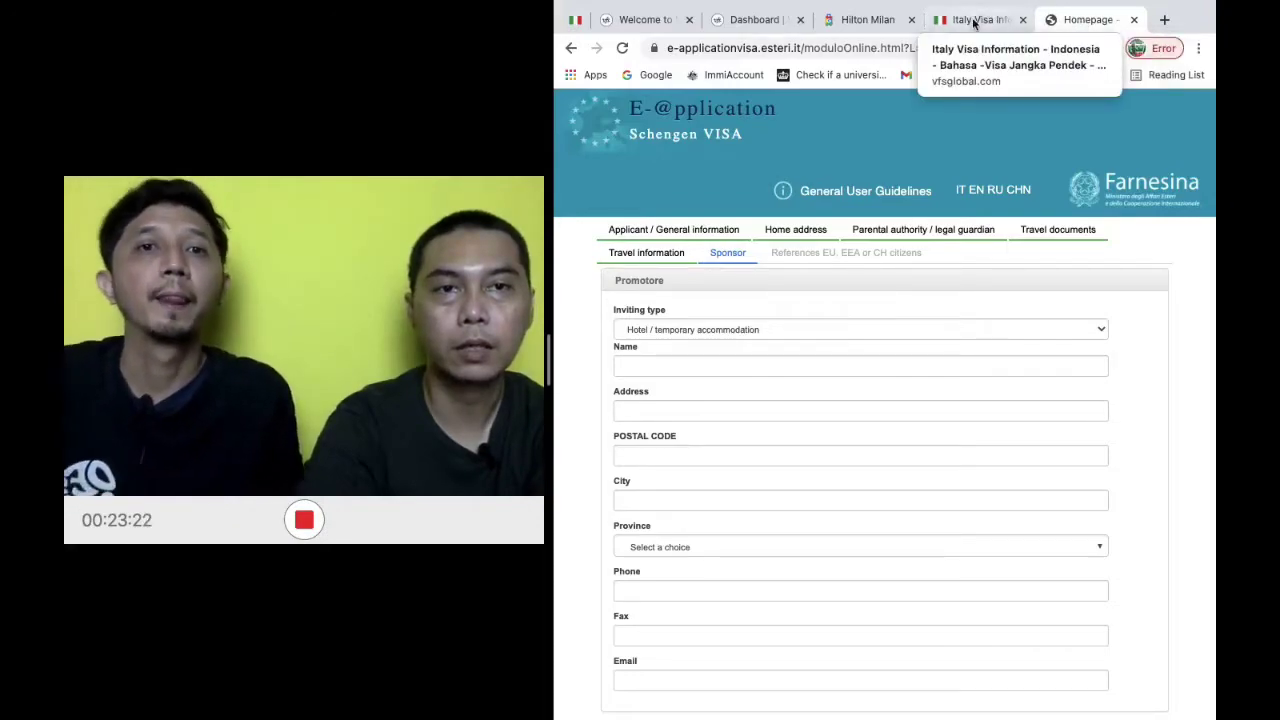
left_click(868, 20)
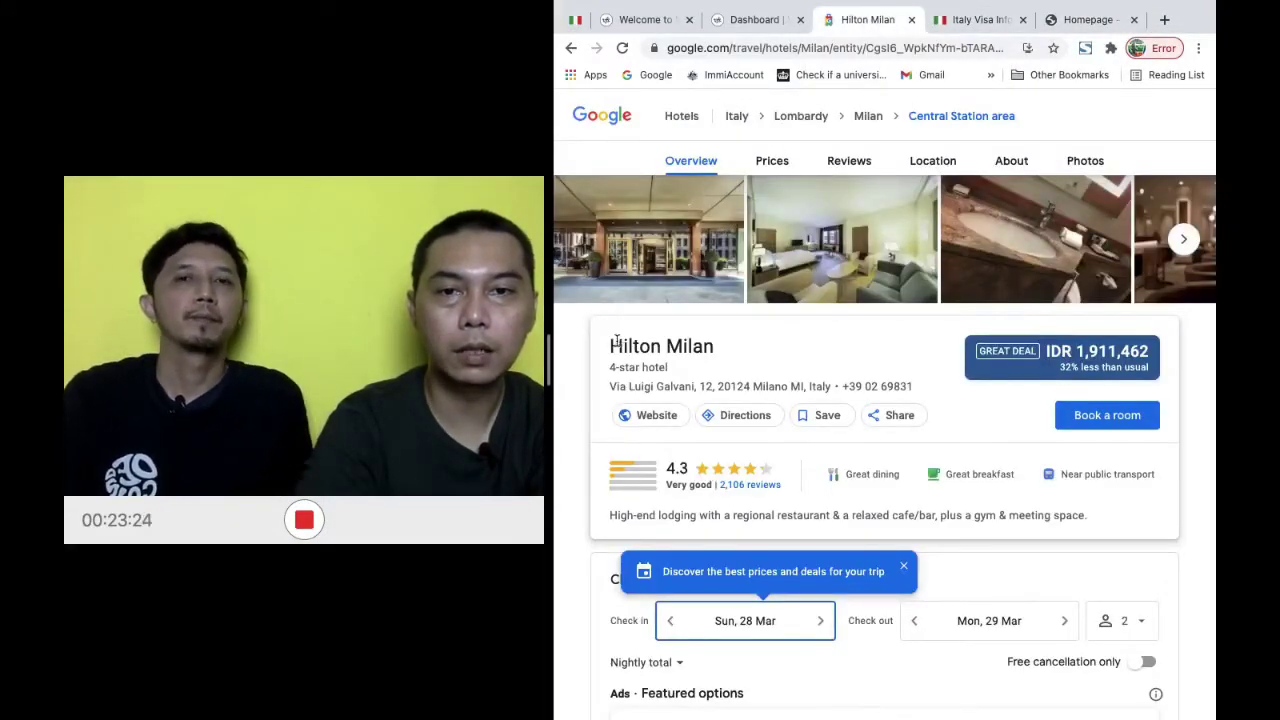
left_click_drag(608, 346, 724, 349)
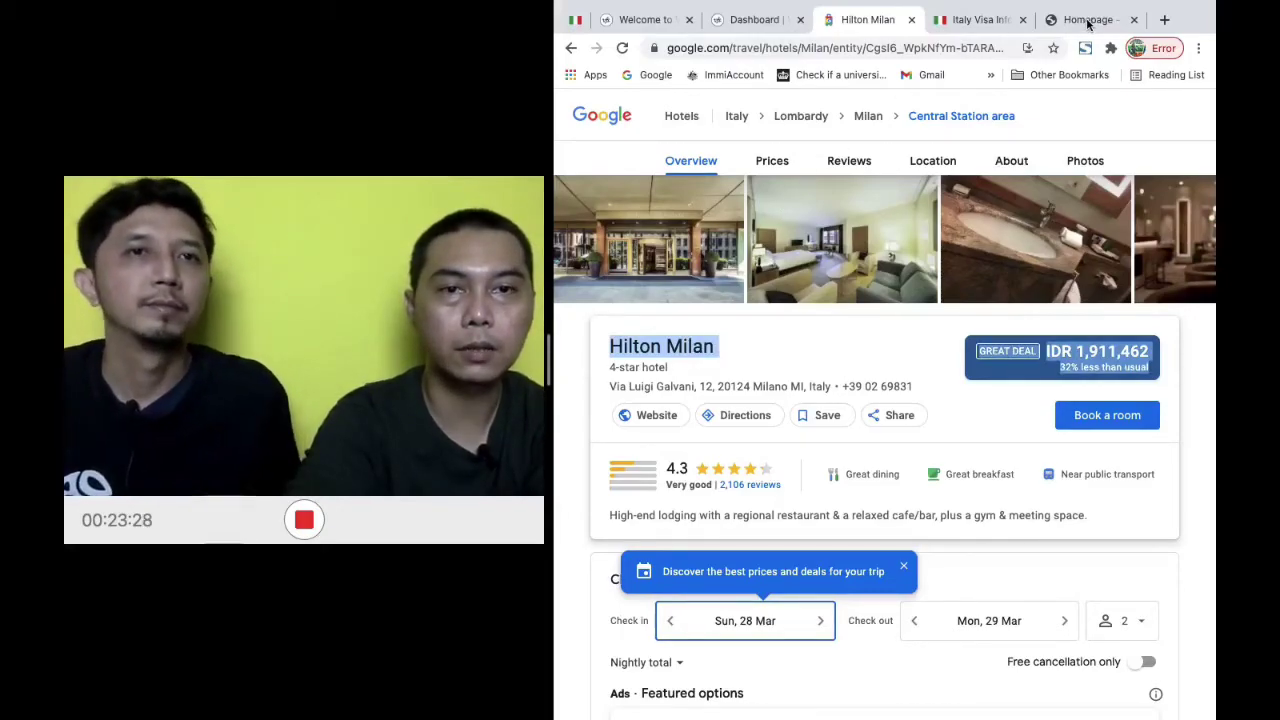
left_click(1088, 20)
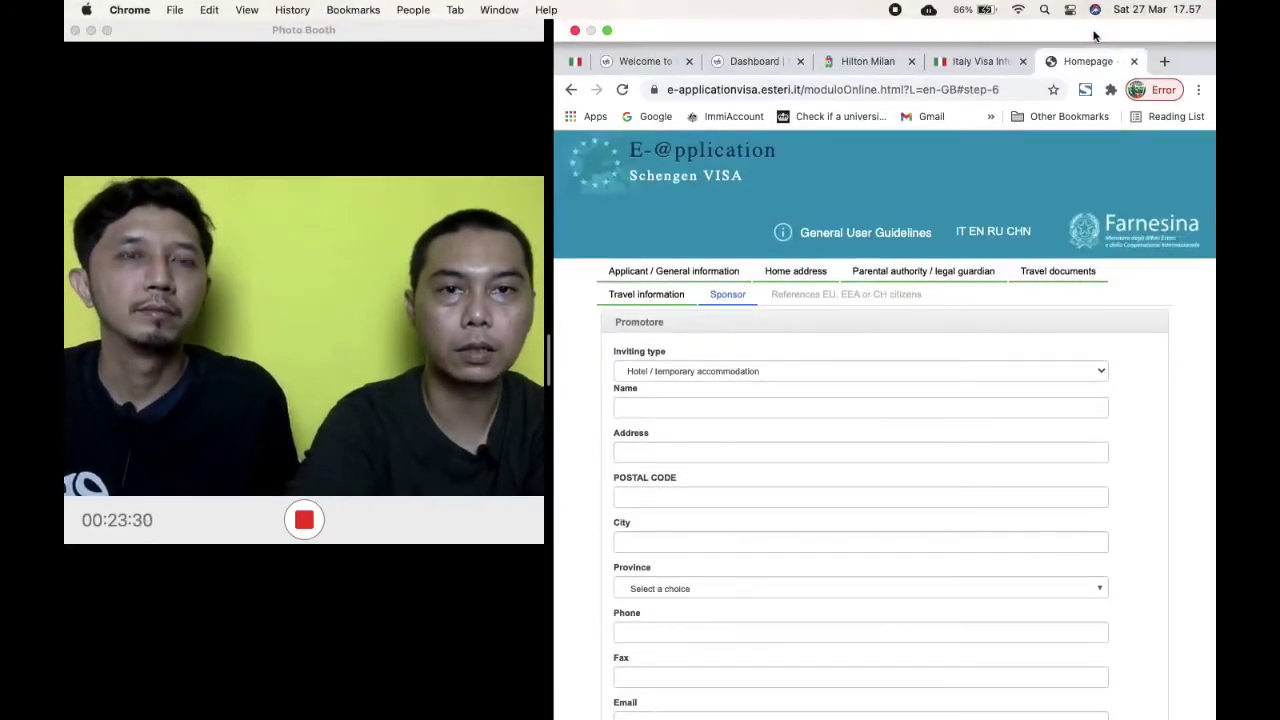
Enter HILTON MILAN as the hotel name
left_click(755, 367)
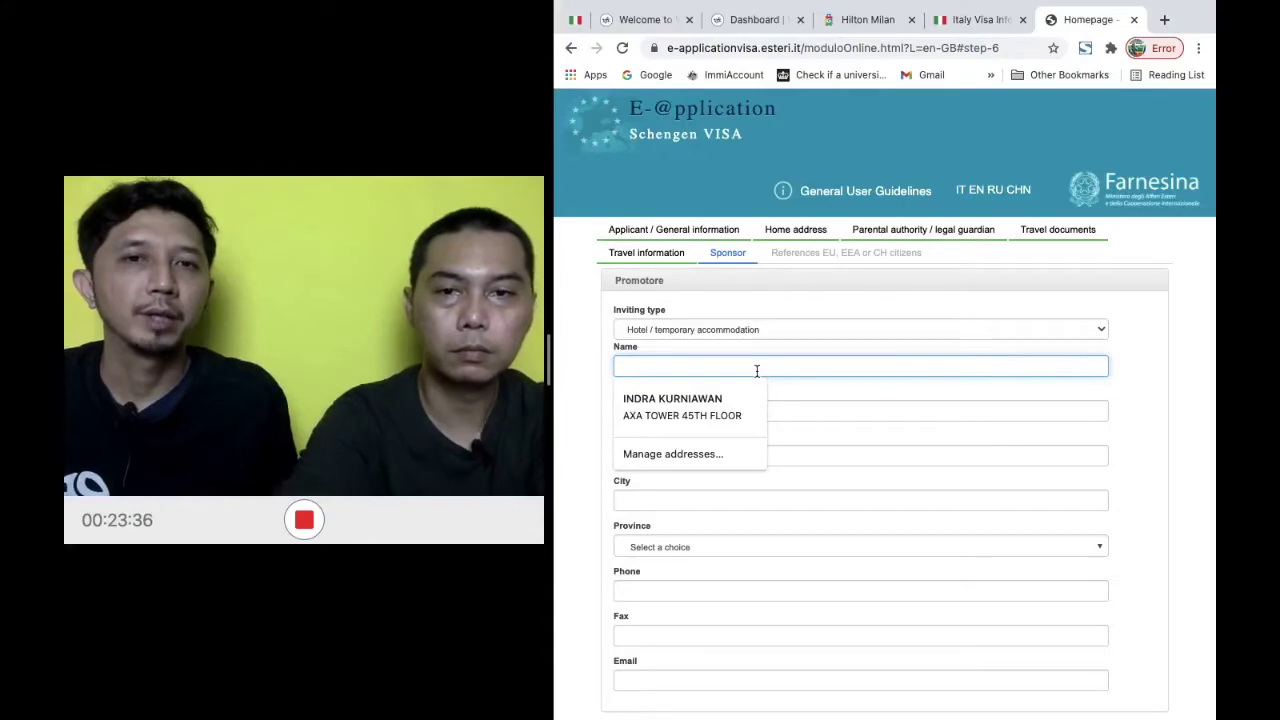
type("HiL")
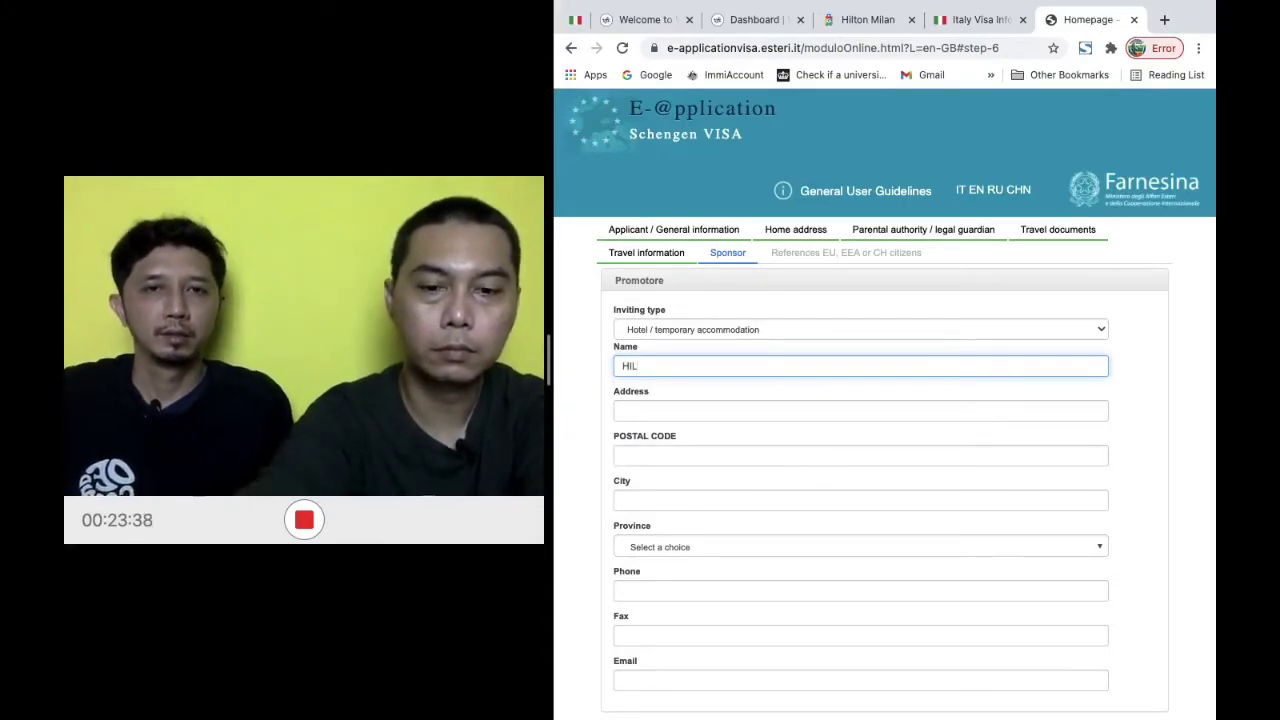
type("TON MILAN")
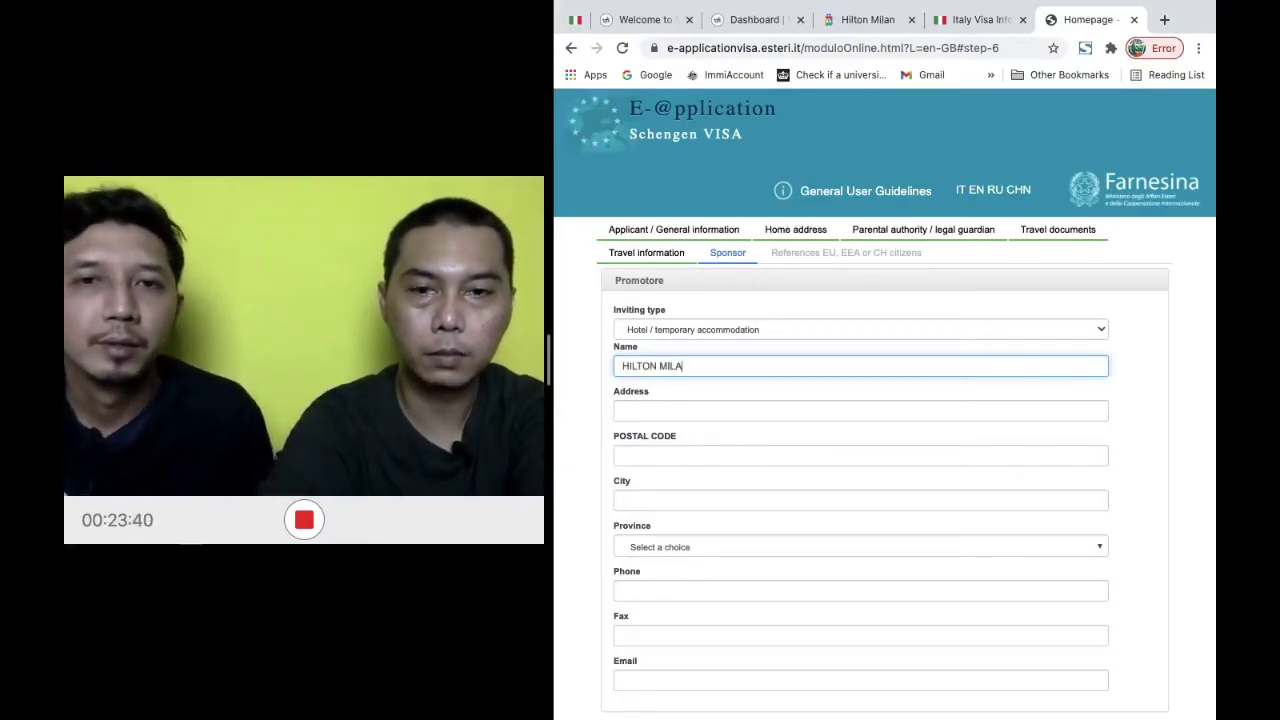
key("Tab")
Highlight the street address Via Luigi Galvani on the Hilton Milan hotel page
left_click(975, 22)
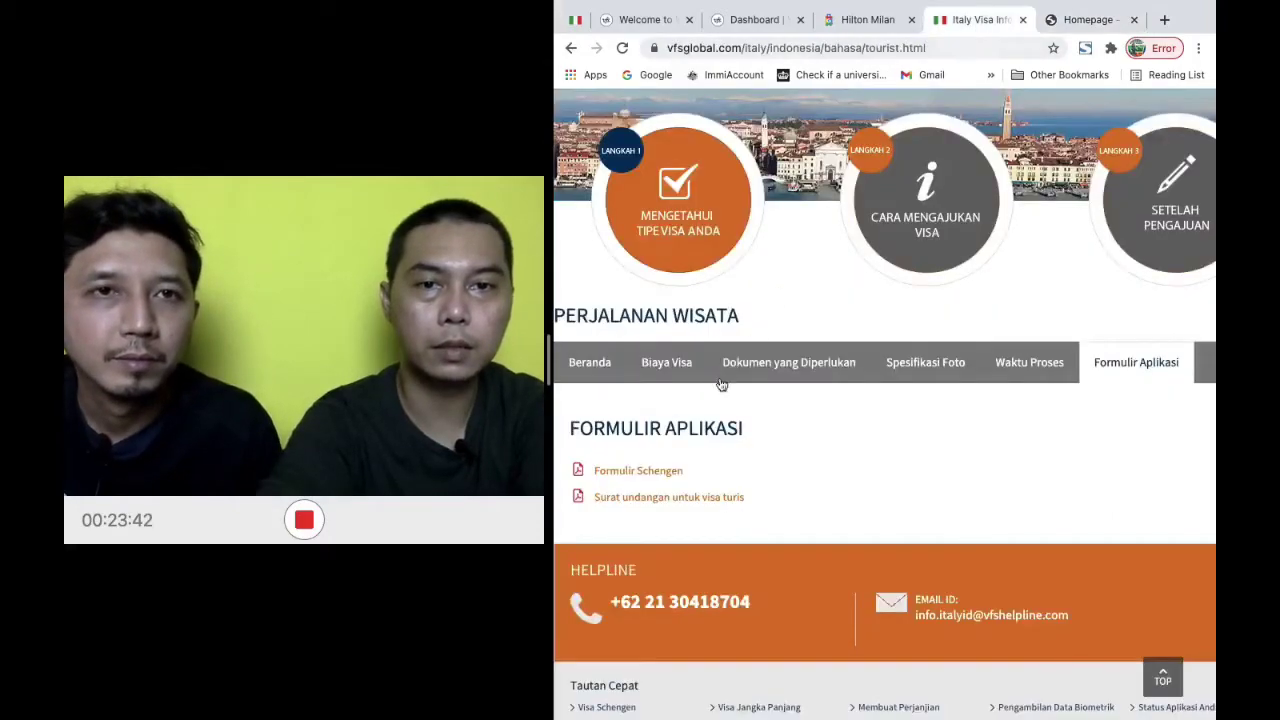
left_click(866, 19)
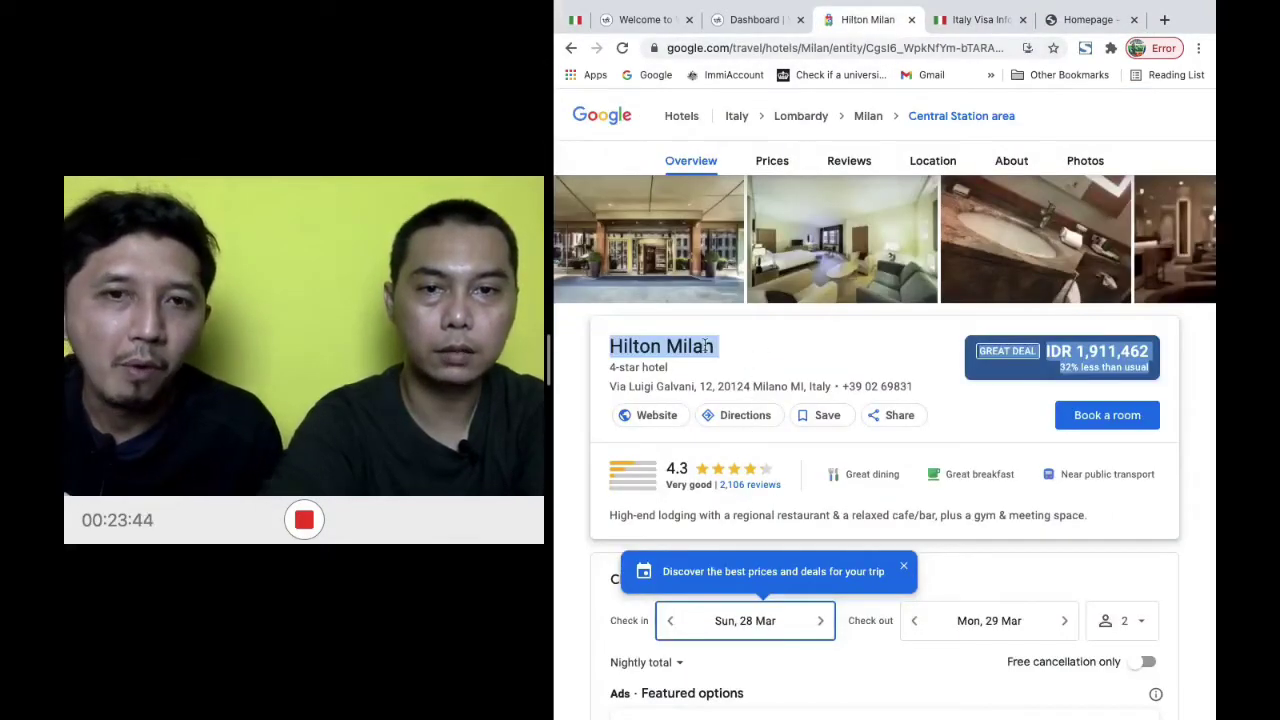
left_click(611, 390)
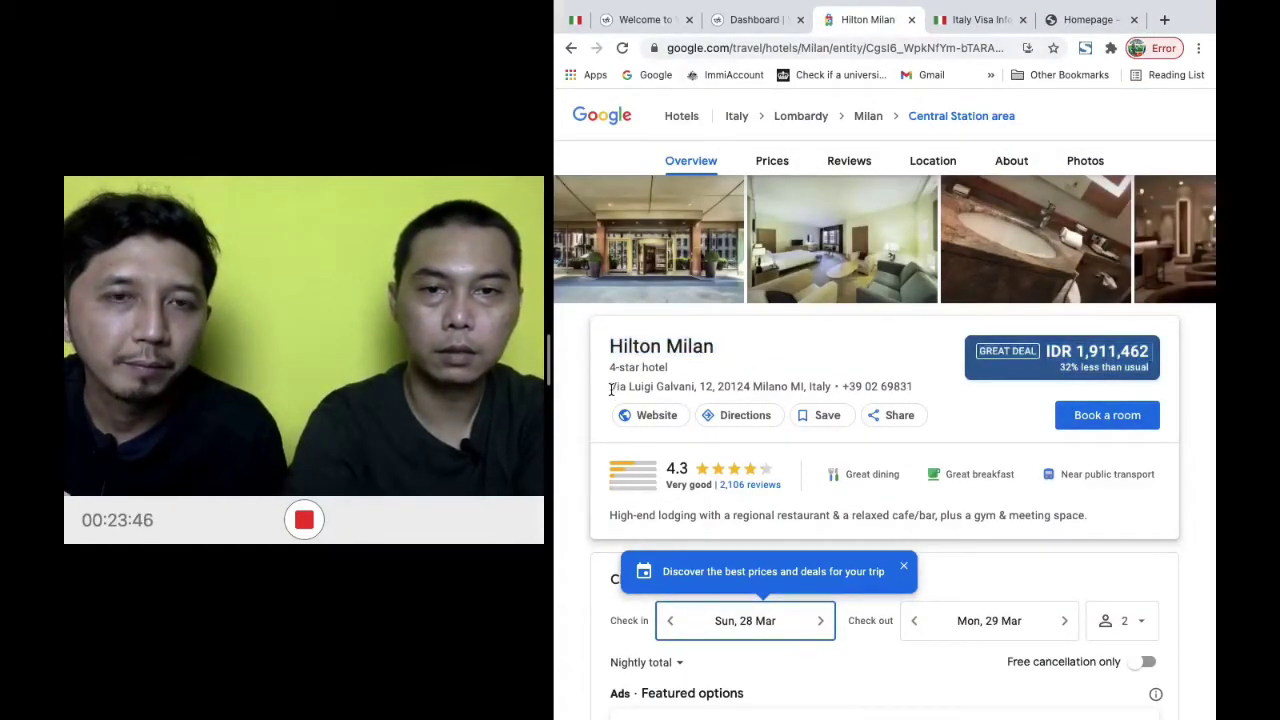
left_click_drag(613, 390, 693, 386)
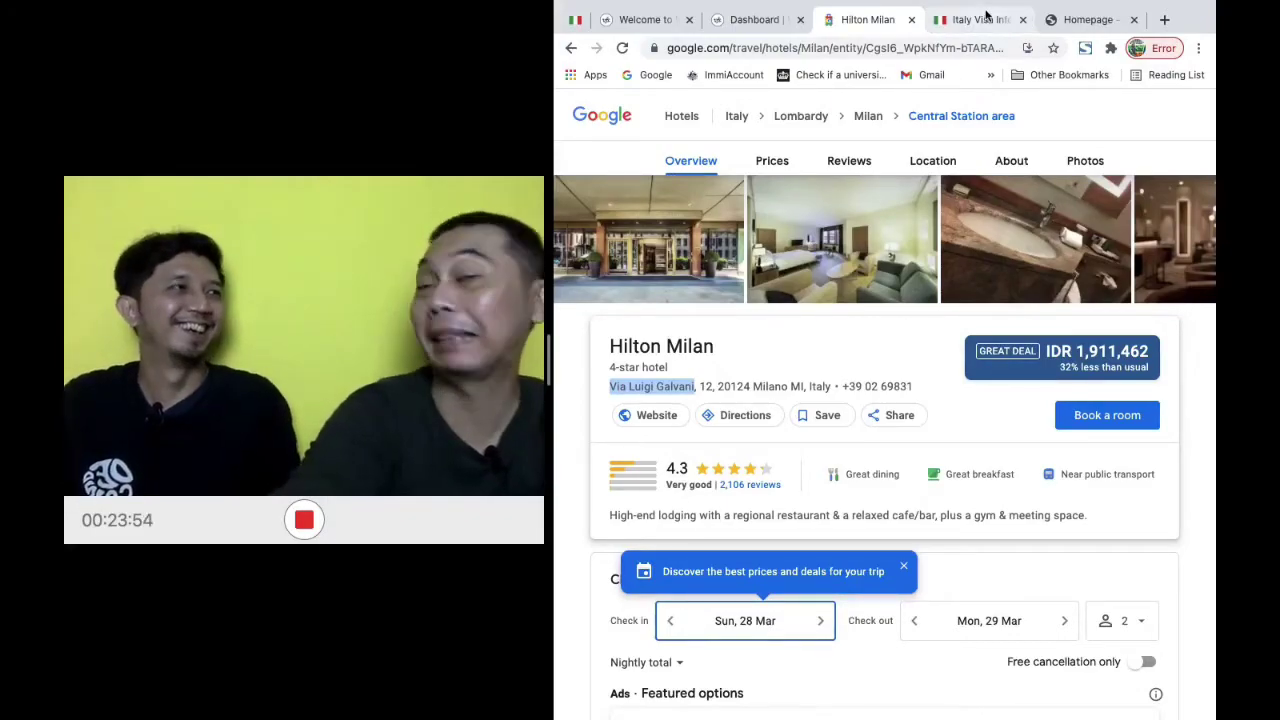
left_click(1076, 31)
Enter VIA LUIGI GALVANI as the hotel's address, checking it against the hotel page
left_click(709, 396)
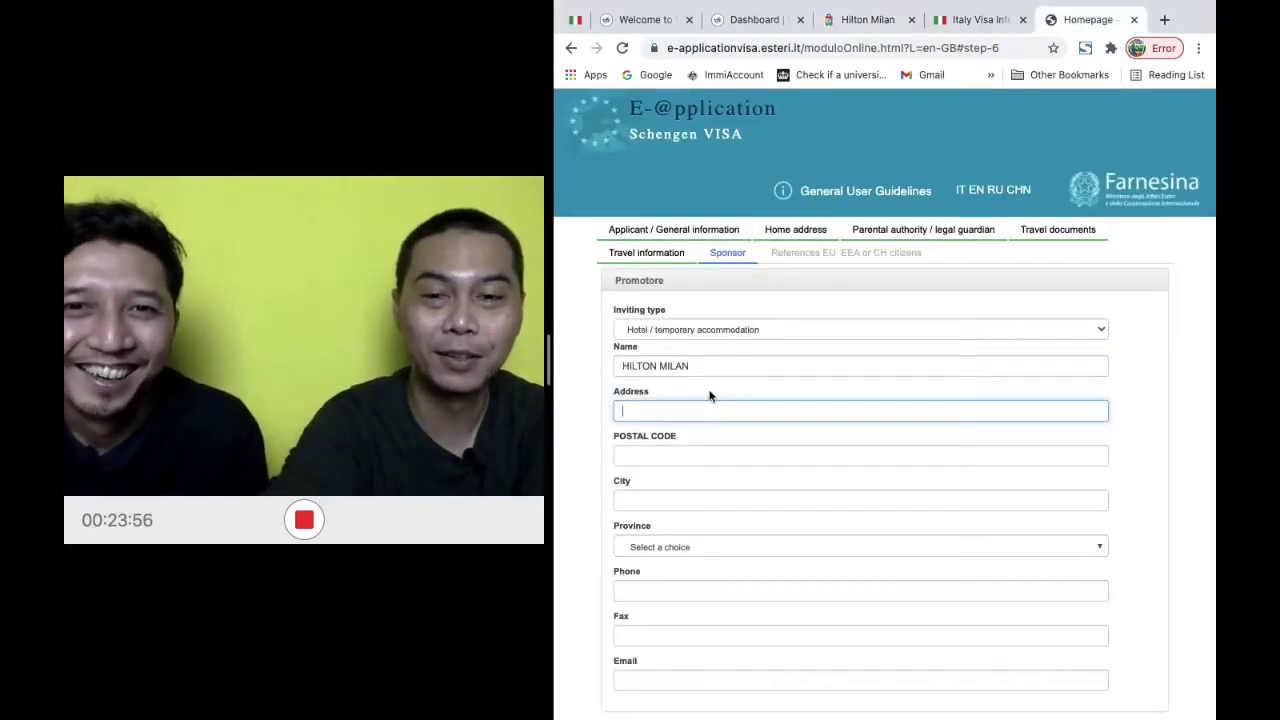
right_click(713, 405)
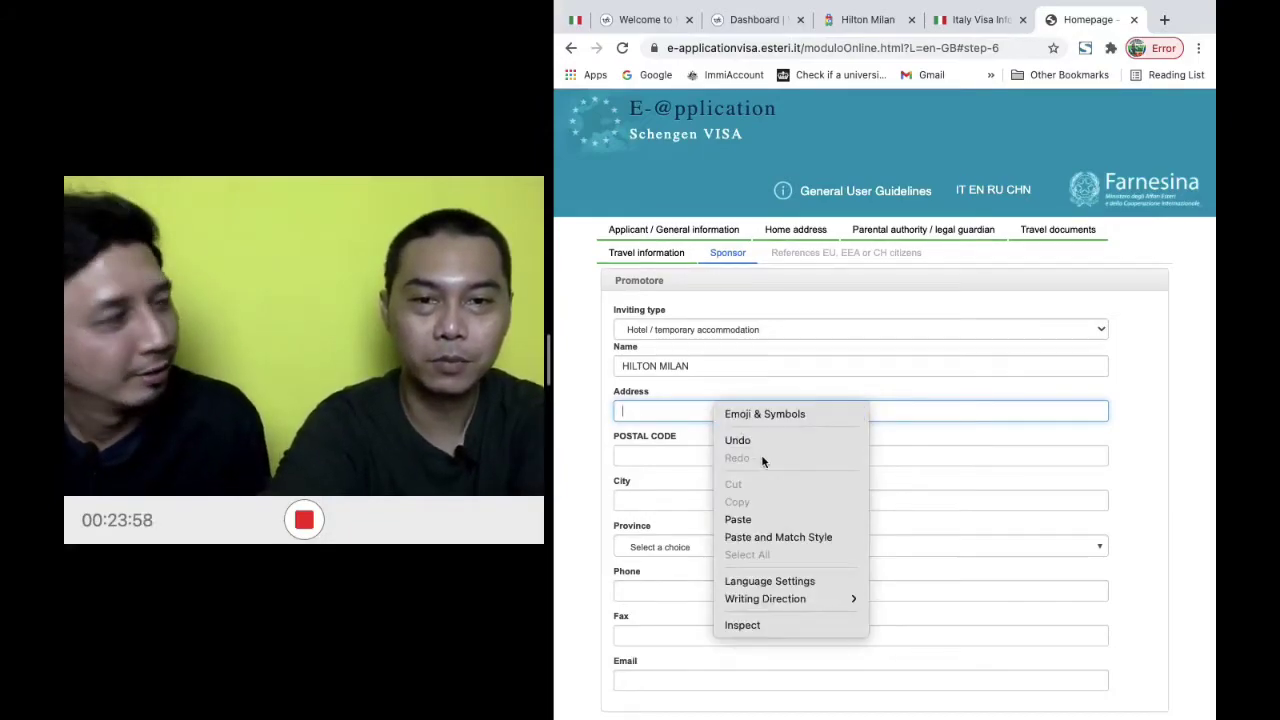
left_click(776, 517)
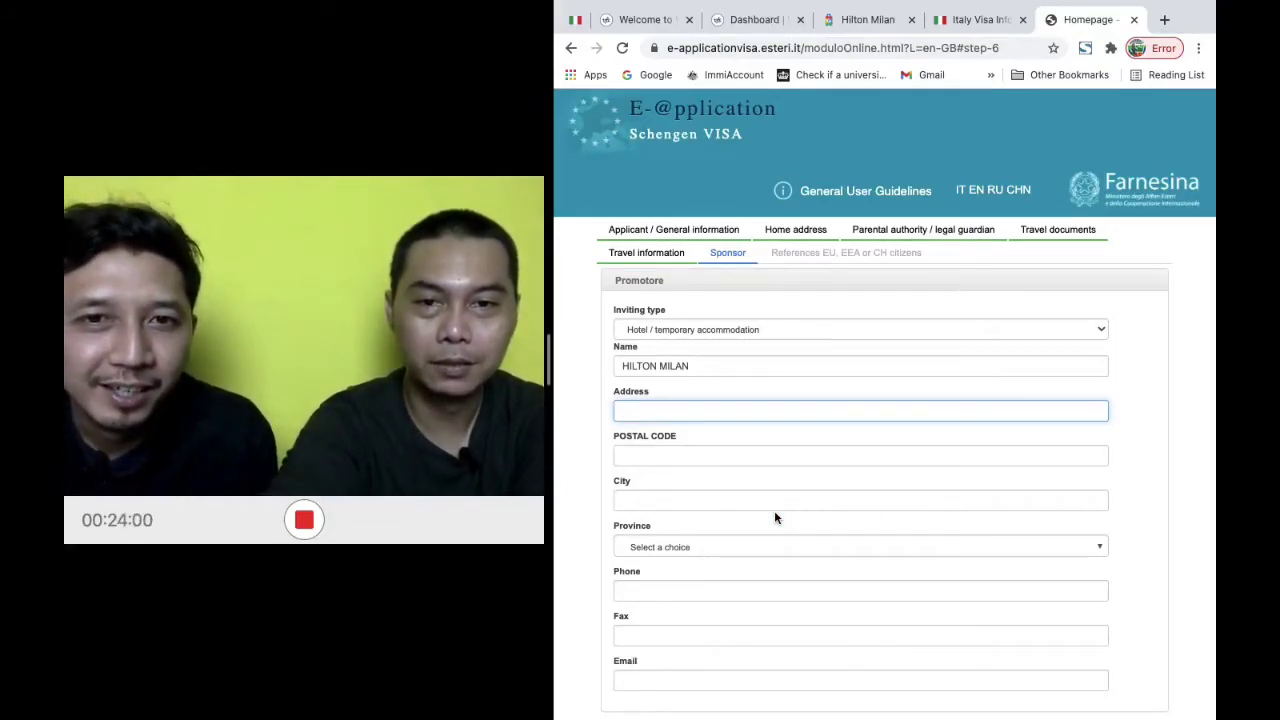
left_click(880, 27)
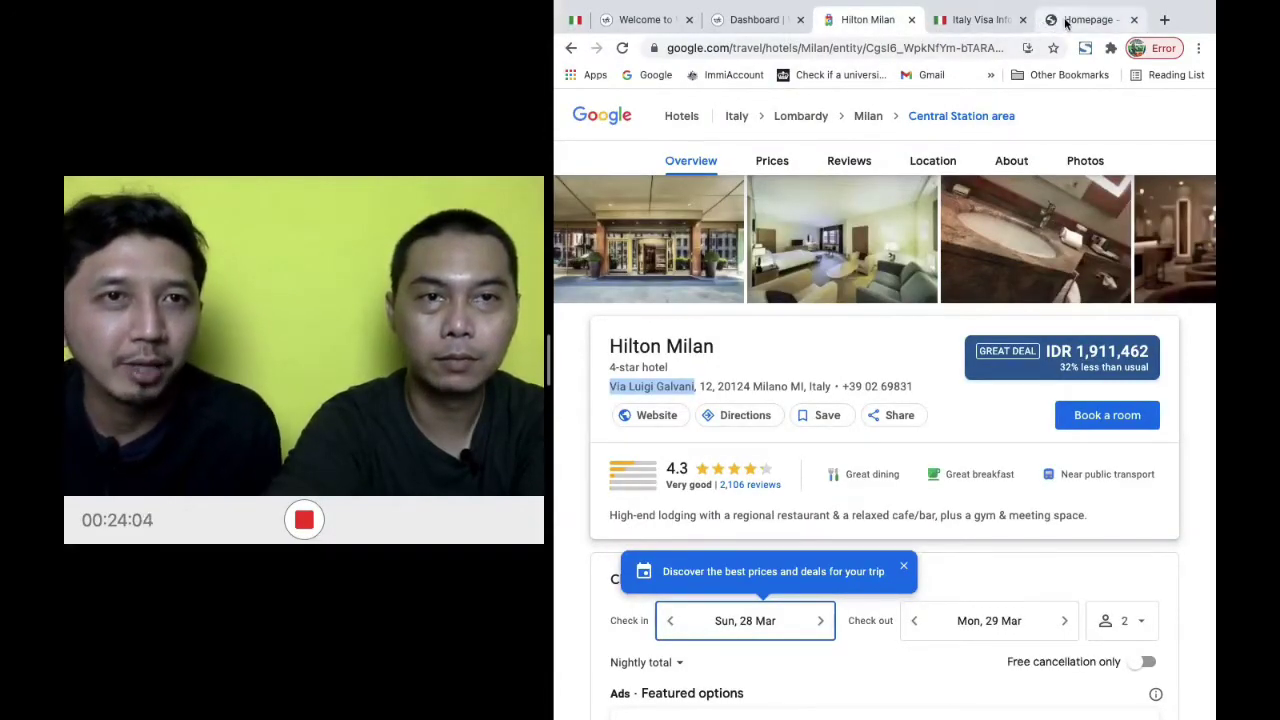
left_click(1066, 22)
type("VIA ")
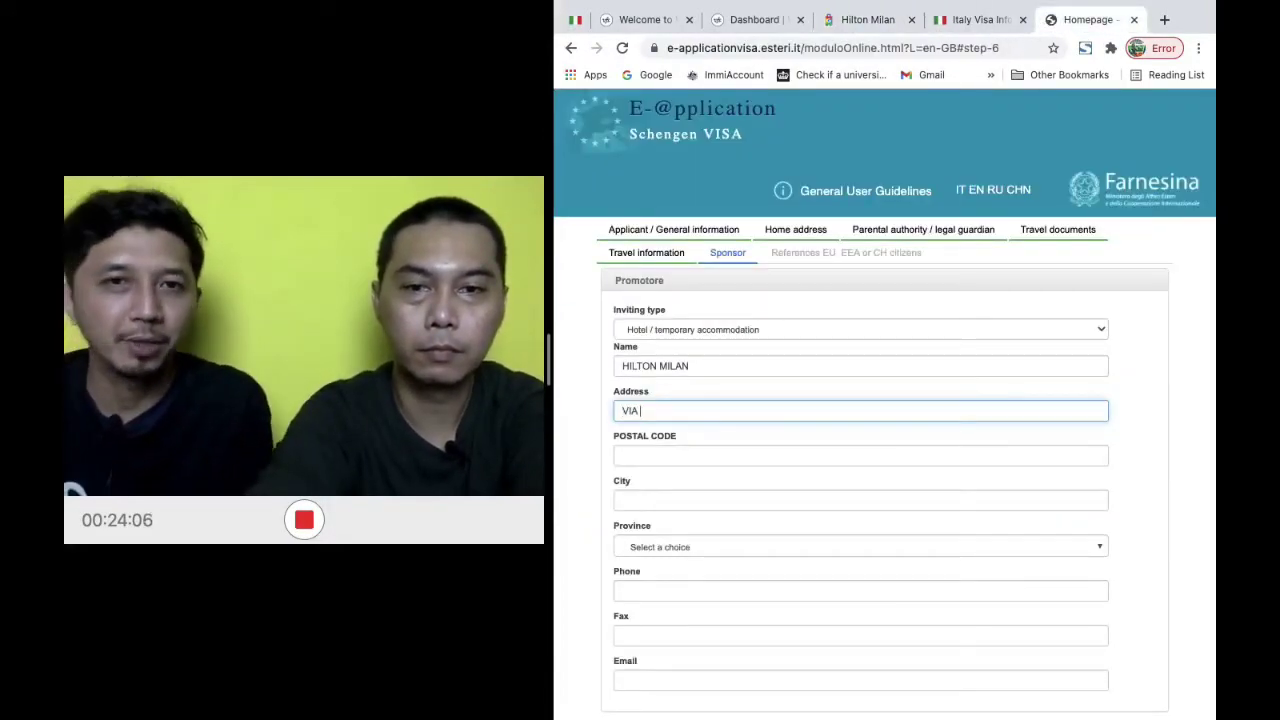
type("LUIGI")
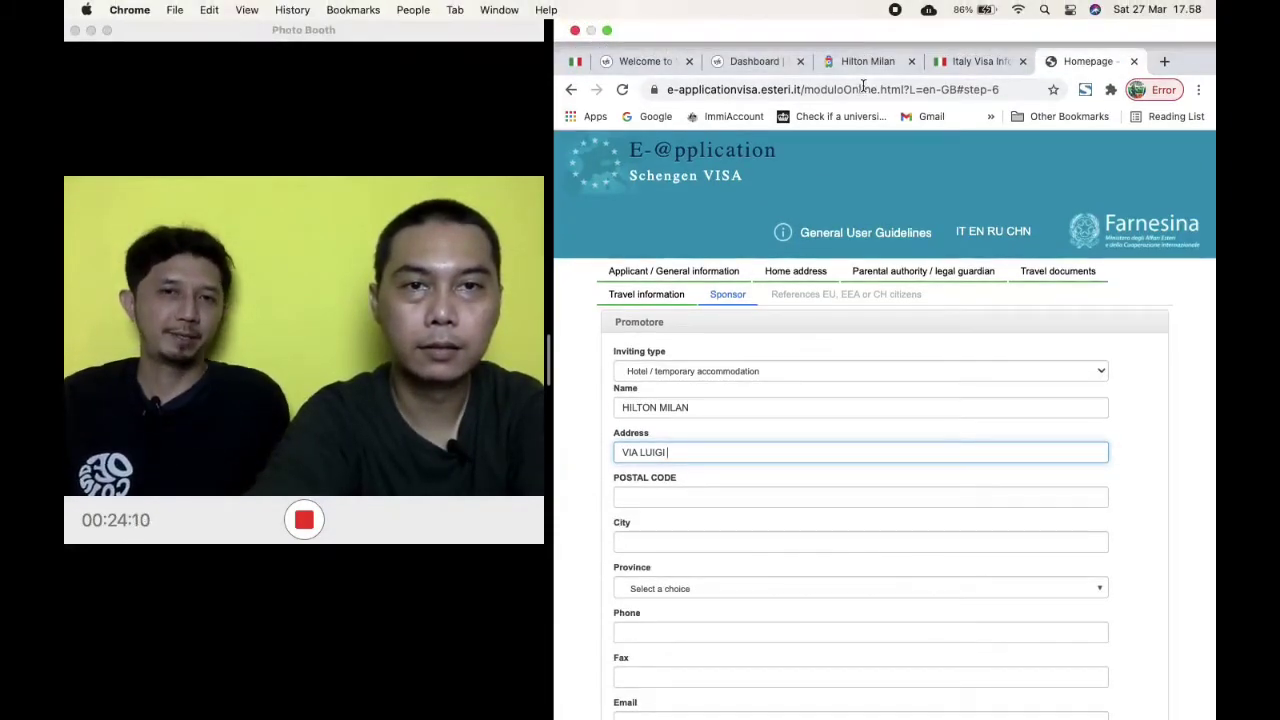
left_click(867, 65)
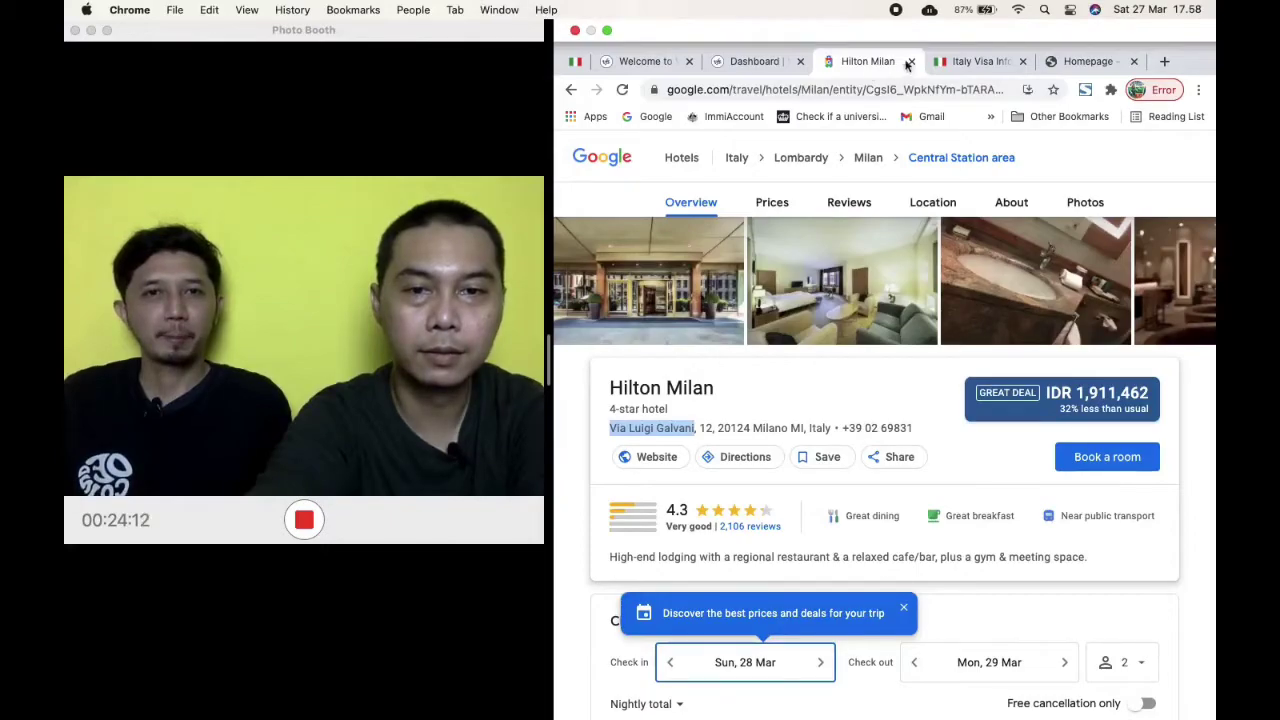
left_click(1090, 63)
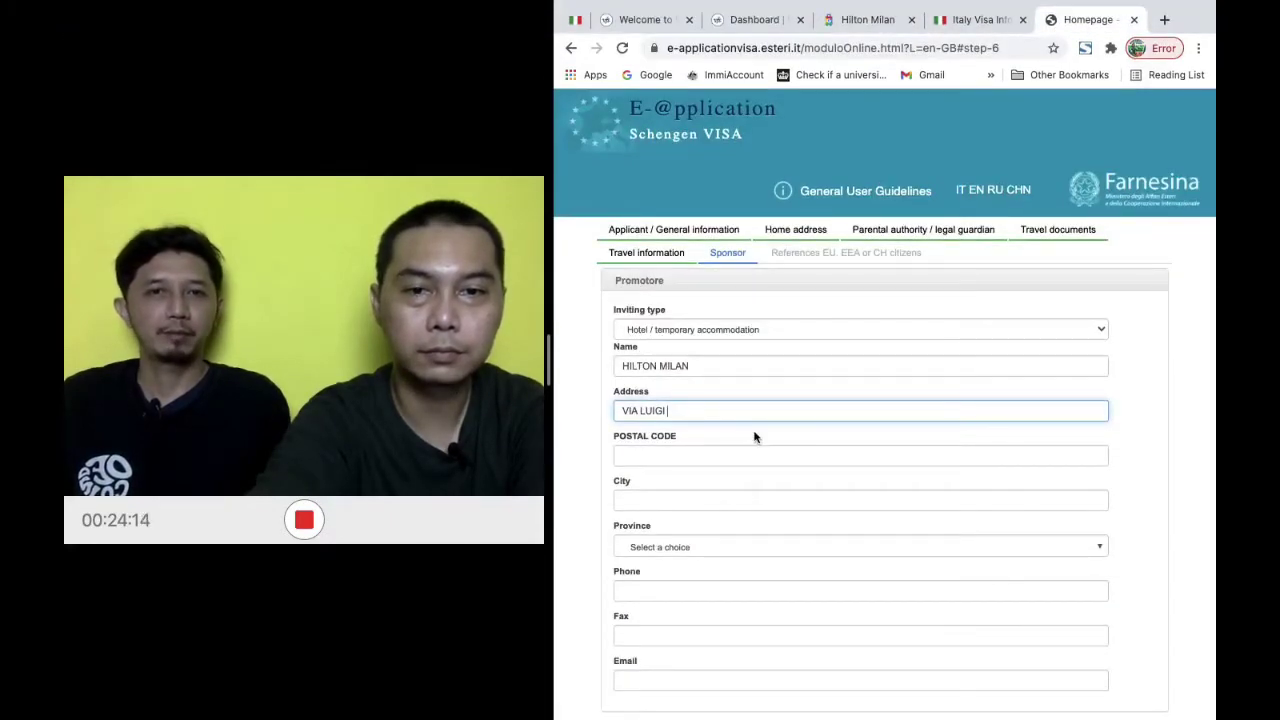
type("GALVANI")
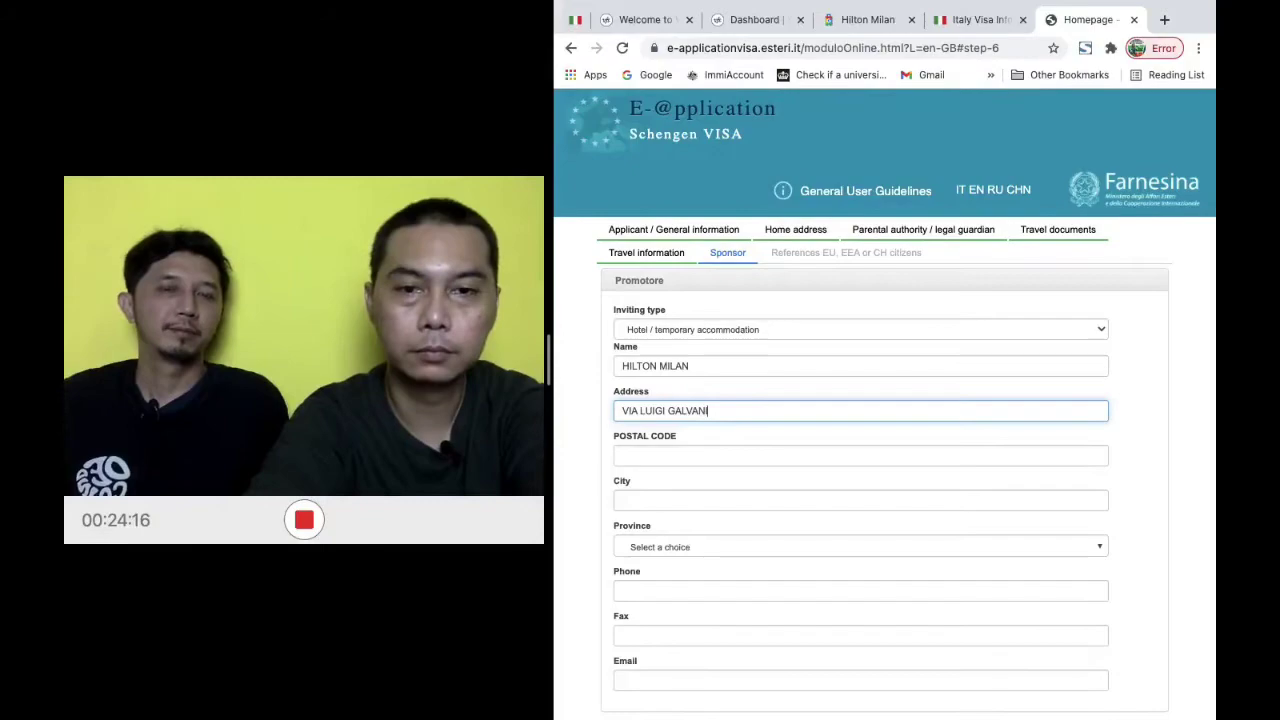
Fill in postal code 20214 and city MILAN
key("Tab")
type("2")
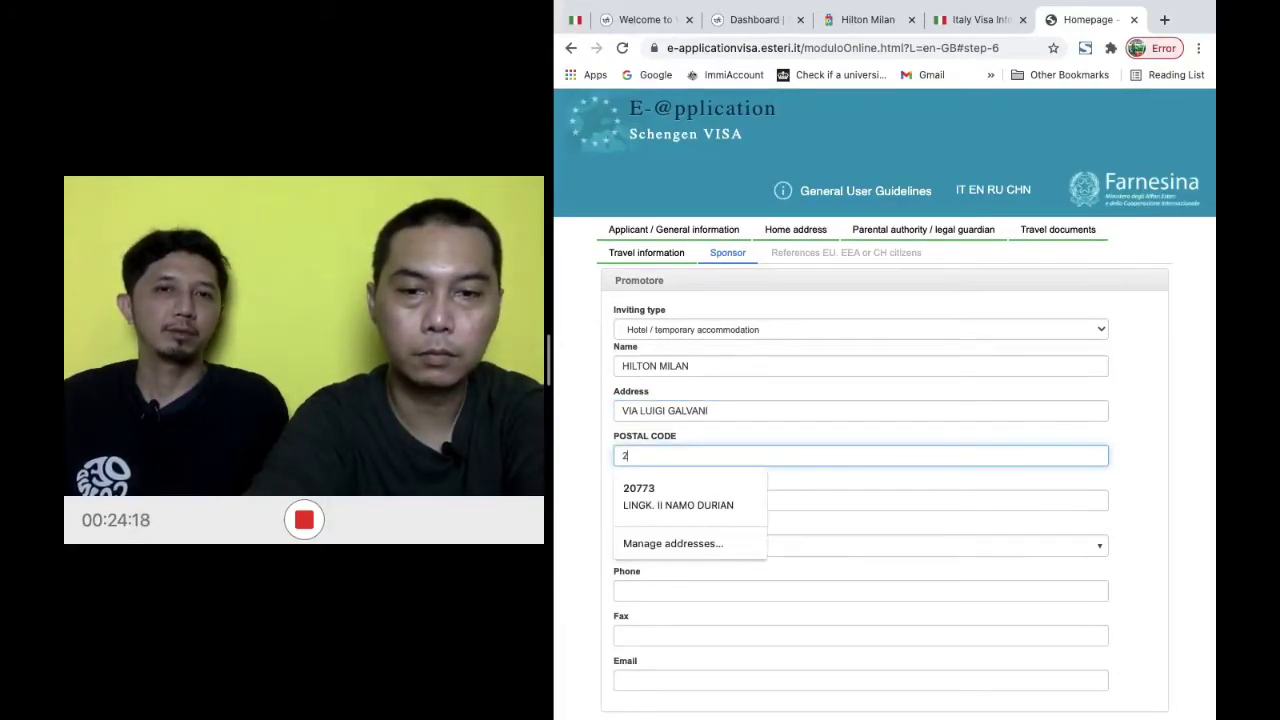
type("021")
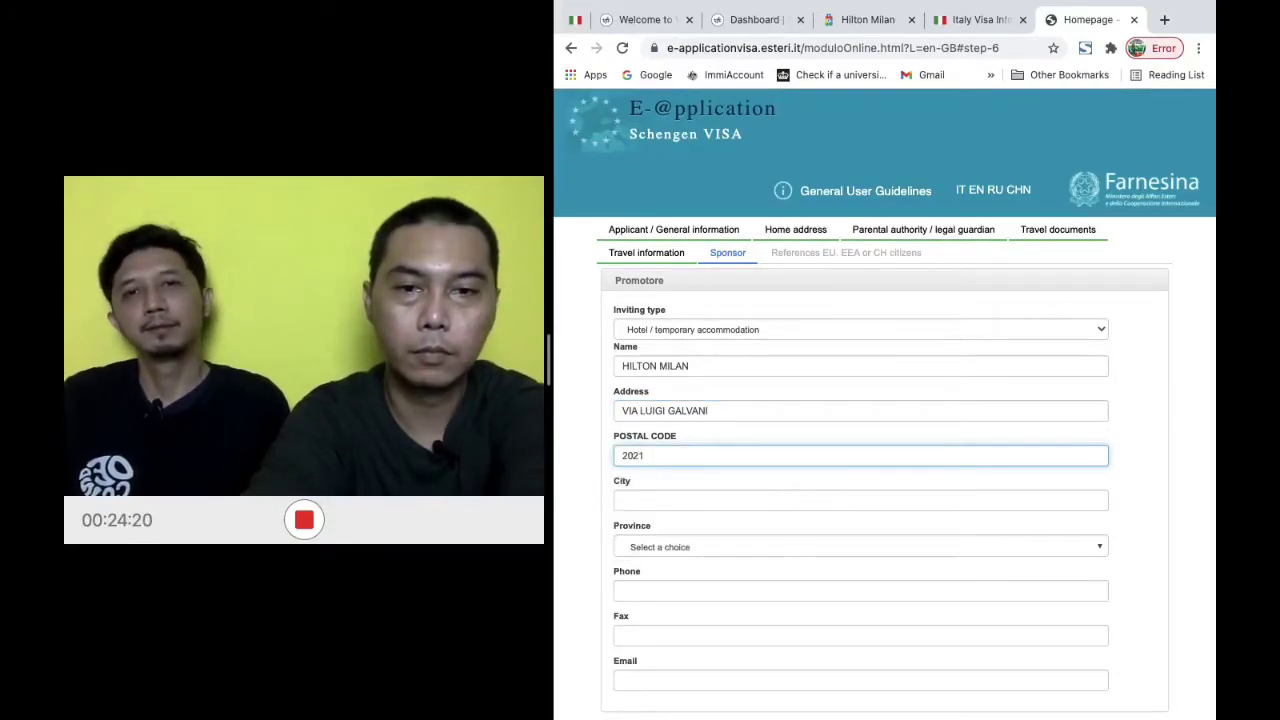
type("MILAN")
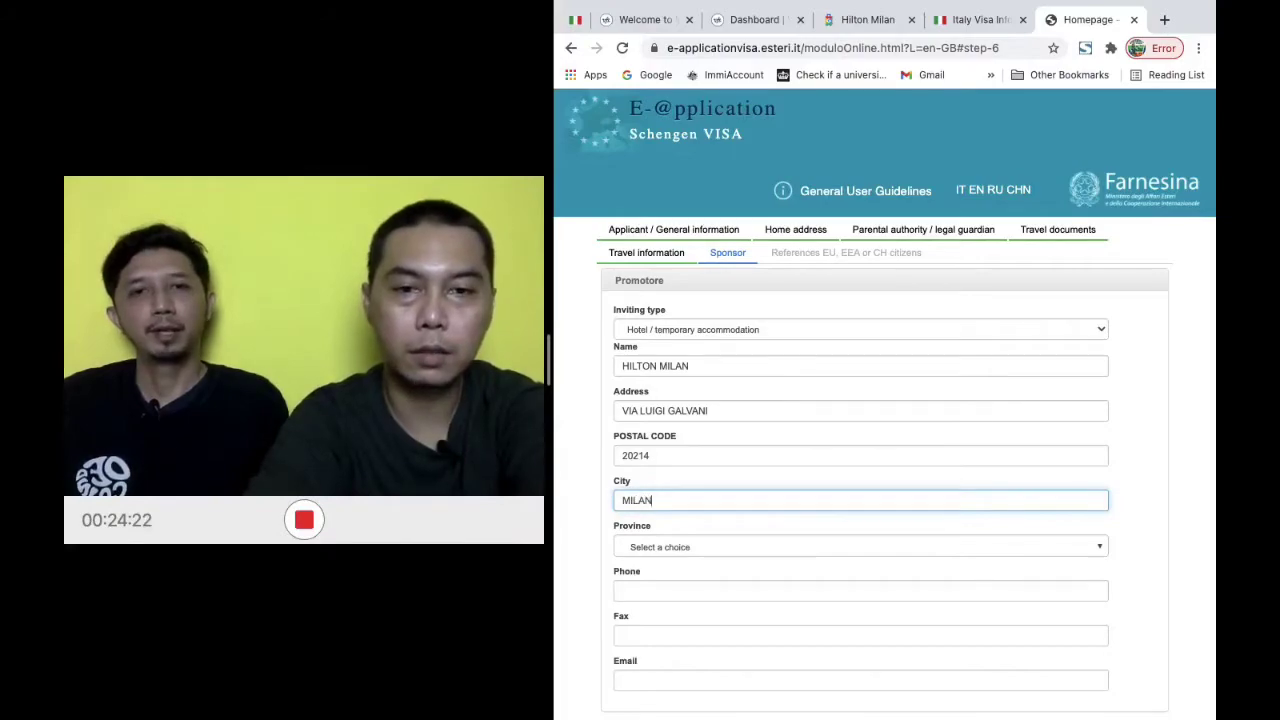
key("Tab")
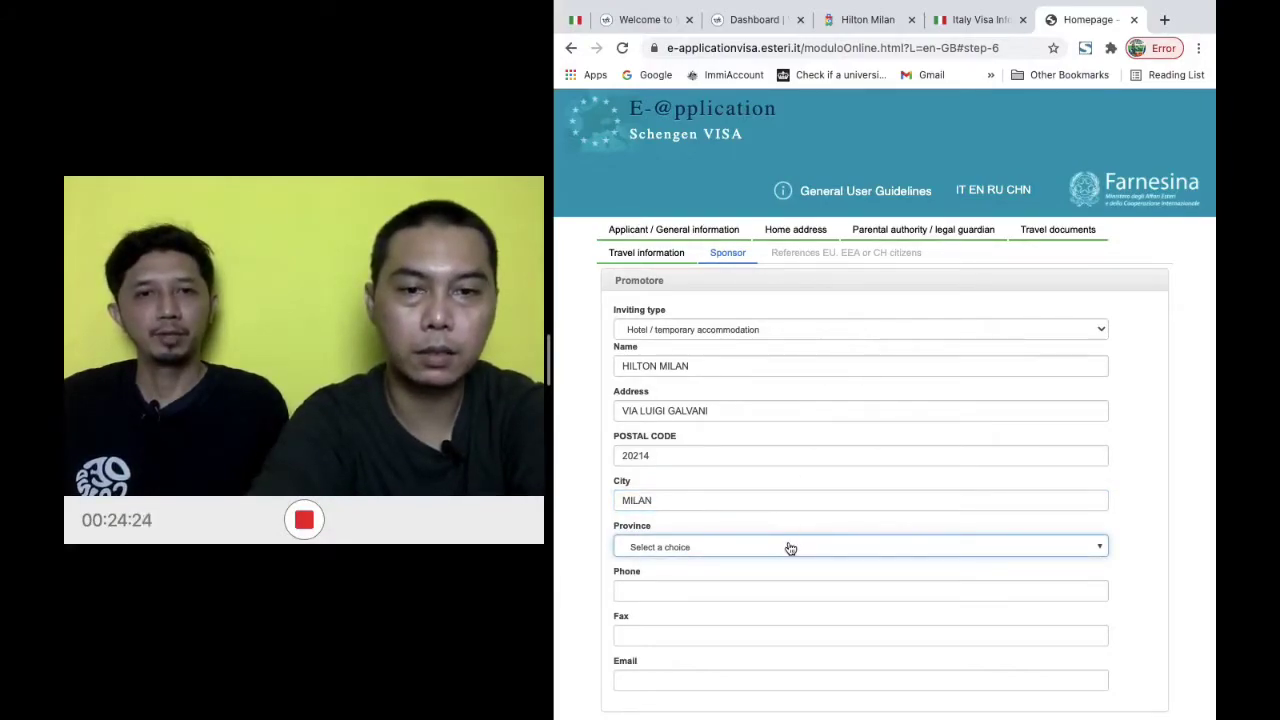
Set the province to MI - Milano
left_click(789, 546)
scroll(790, 581, "down", 2)
scroll(790, 581, "down", 3)
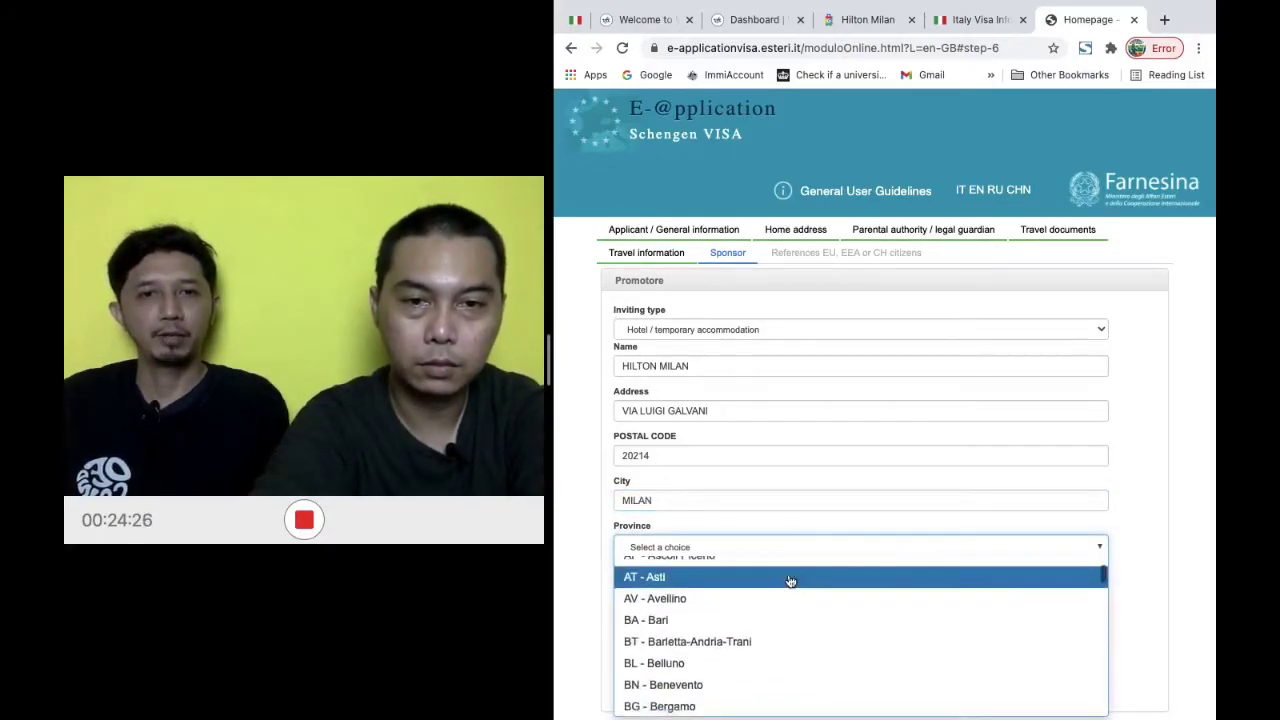
scroll(790, 581, "up", 1)
scroll(790, 581, "down", 1)
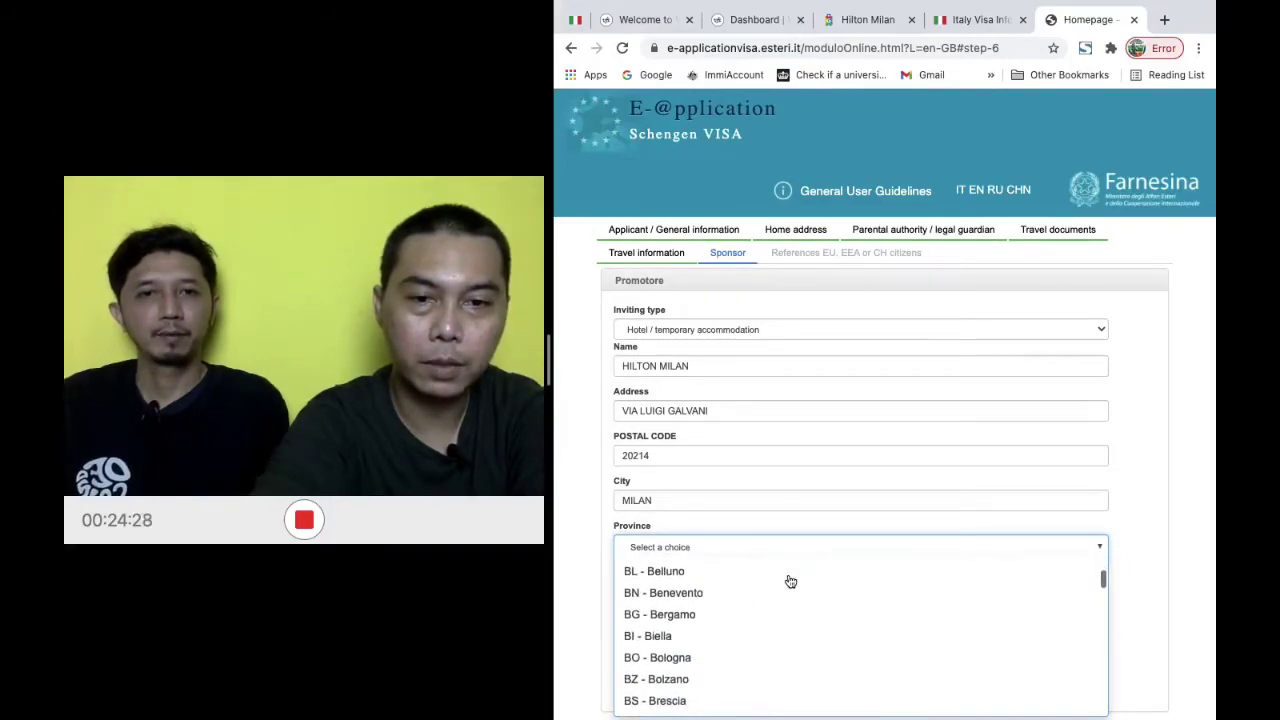
scroll(761, 645, "down", 5)
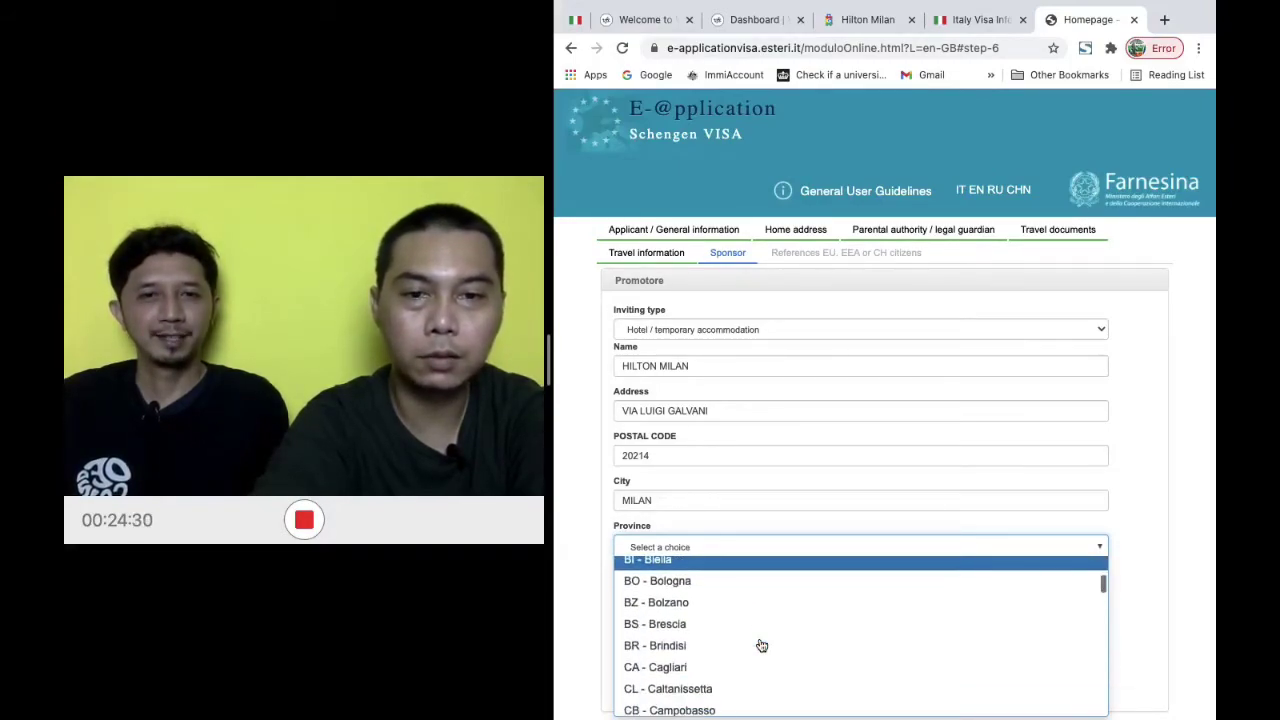
scroll(761, 645, "down", 5)
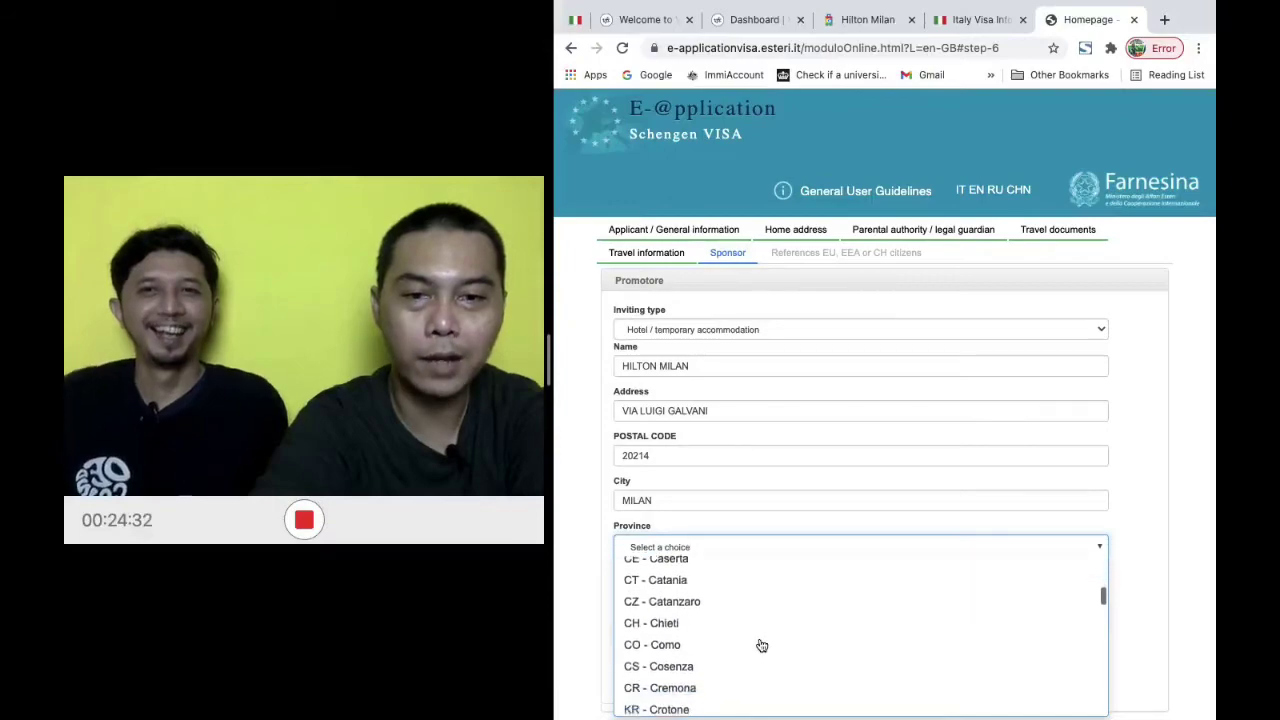
scroll(761, 645, "down", 7)
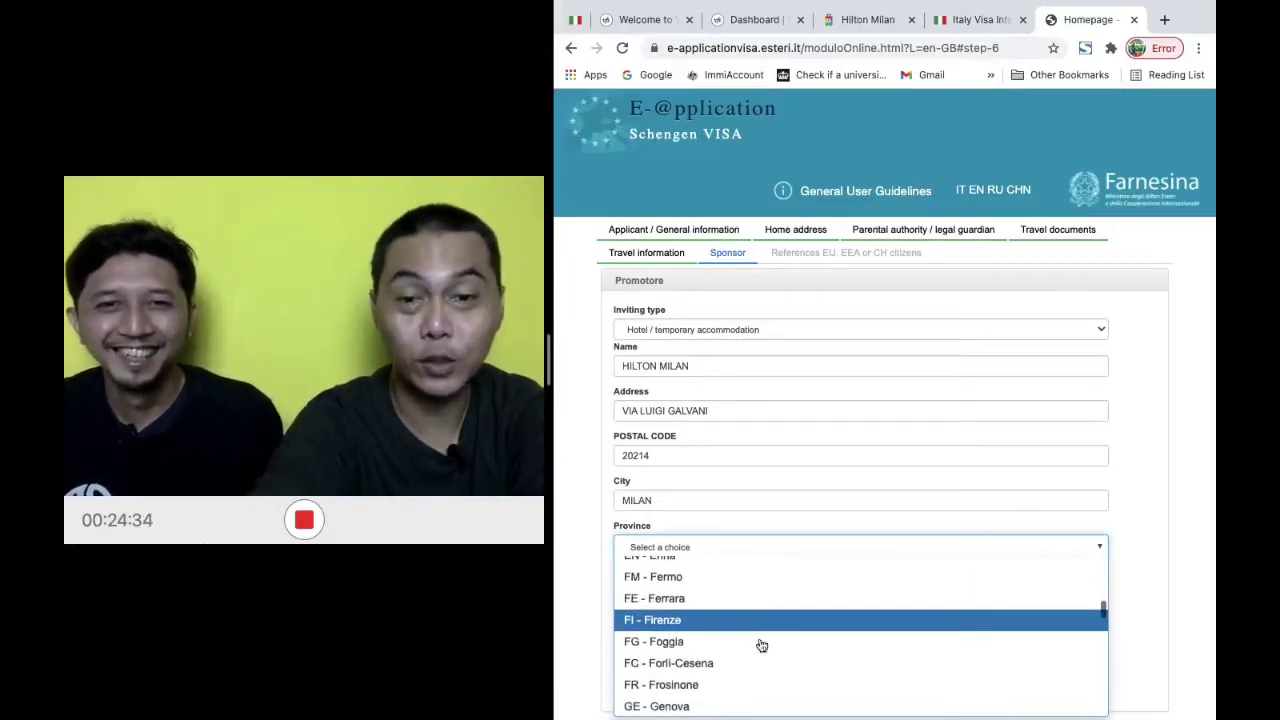
scroll(761, 645, "up", 2)
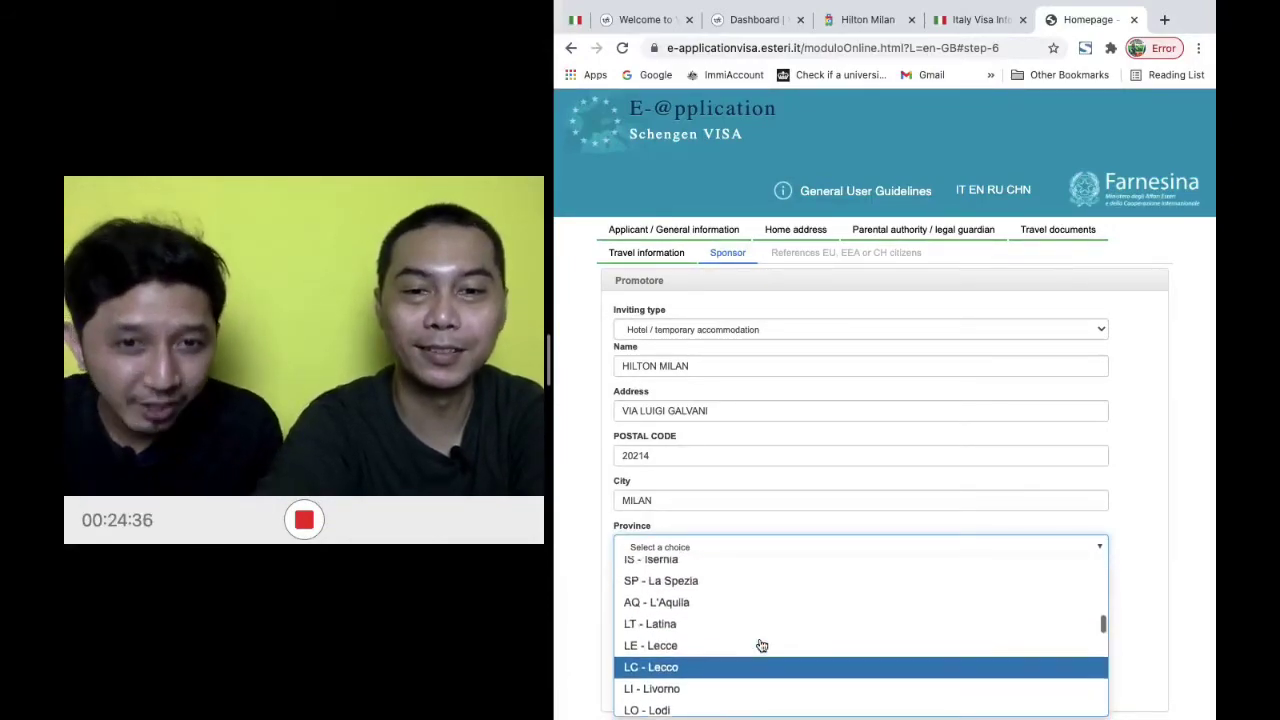
scroll(761, 645, "down", 1)
scroll(761, 645, "down", 2)
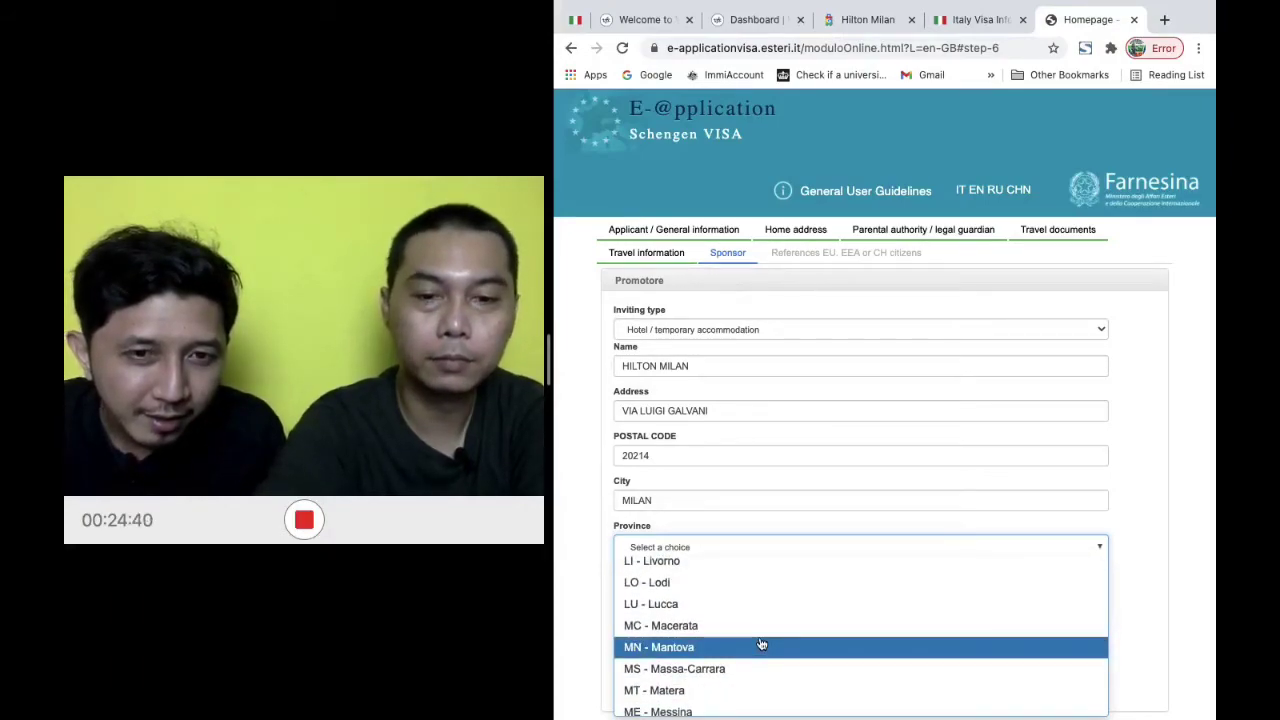
scroll(761, 645, "up", 2)
scroll(761, 645, "down", 3)
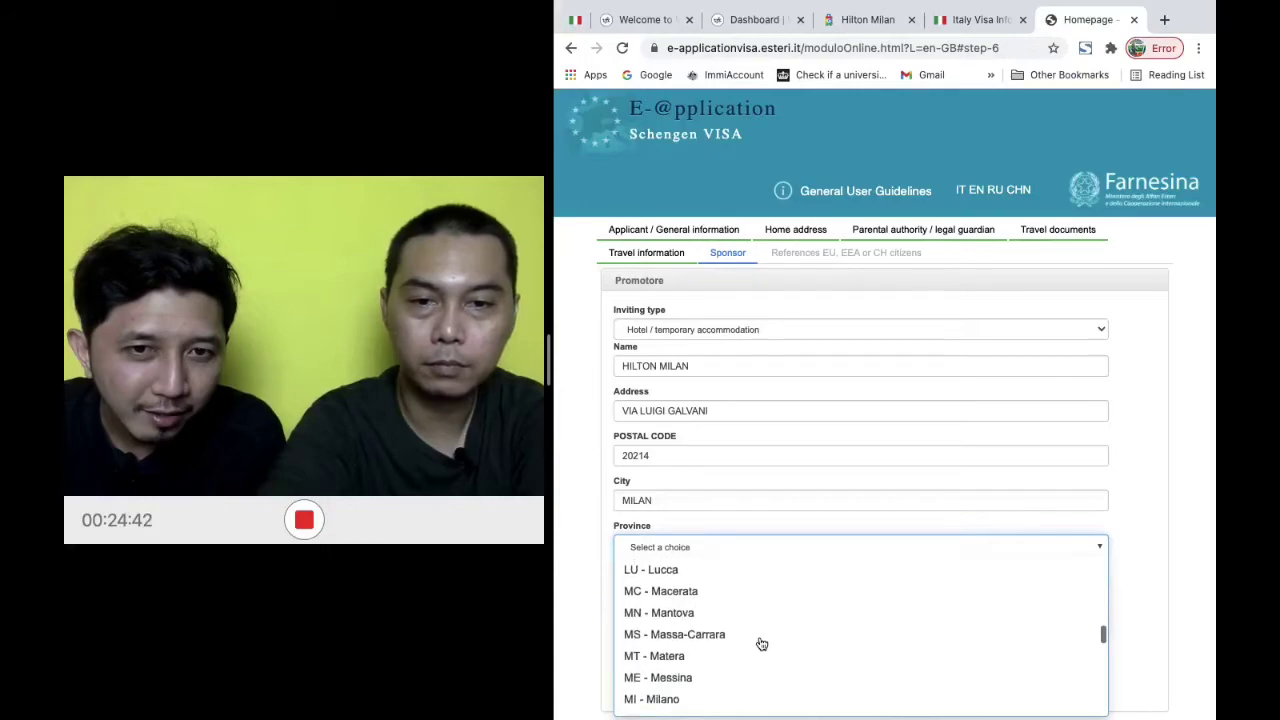
scroll(761, 645, "down", 1)
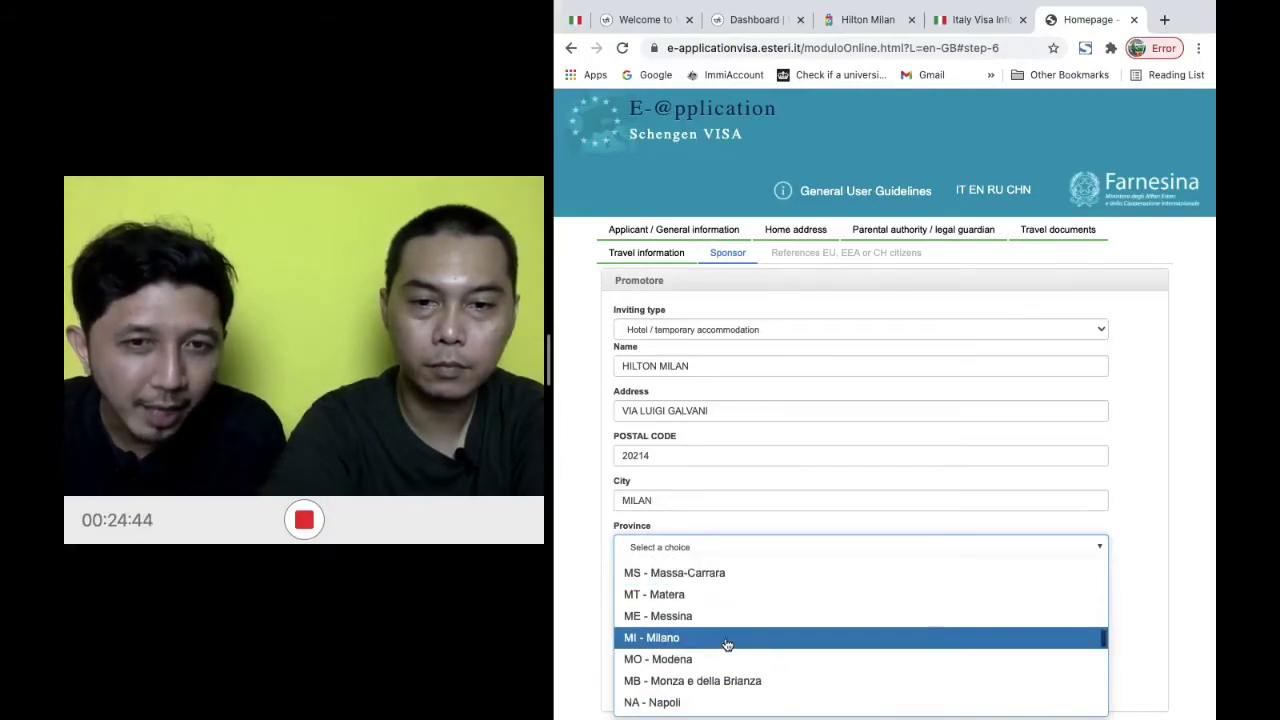
left_click(726, 638)
left_click(716, 588)
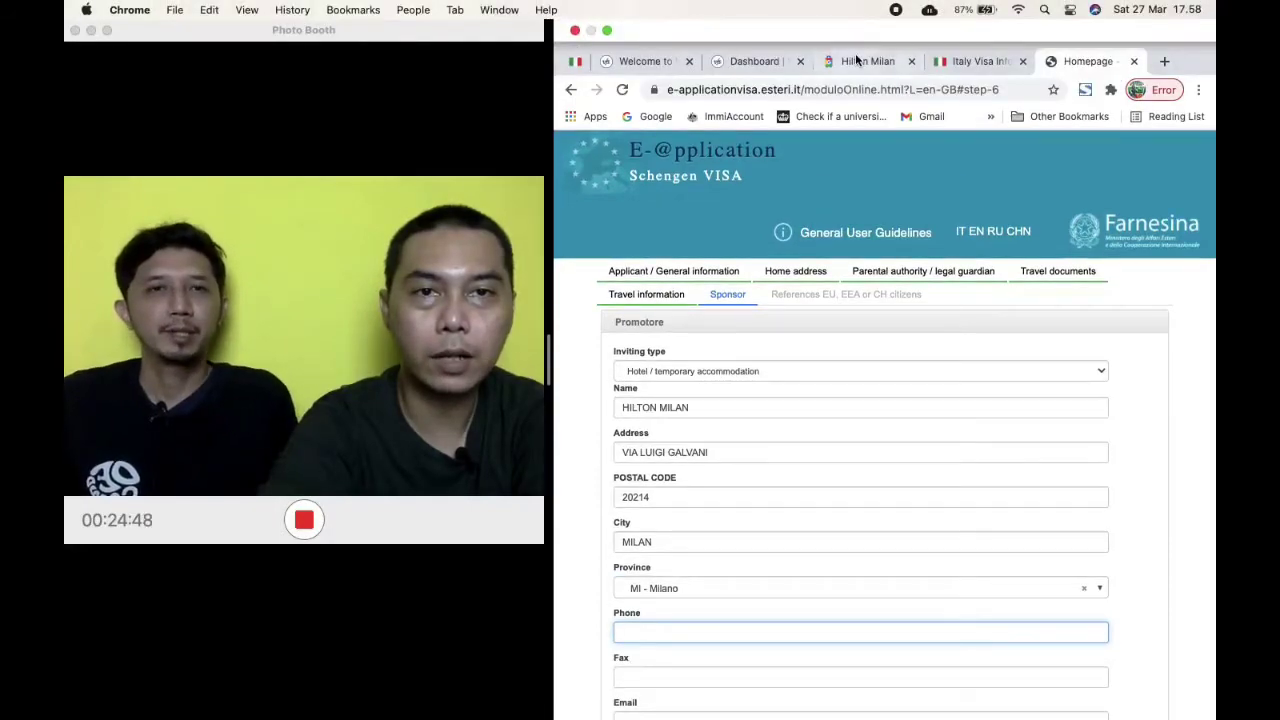
Enter the hotel's phone number from its page and show who pays travel and subsistence expenses
left_click(858, 61)
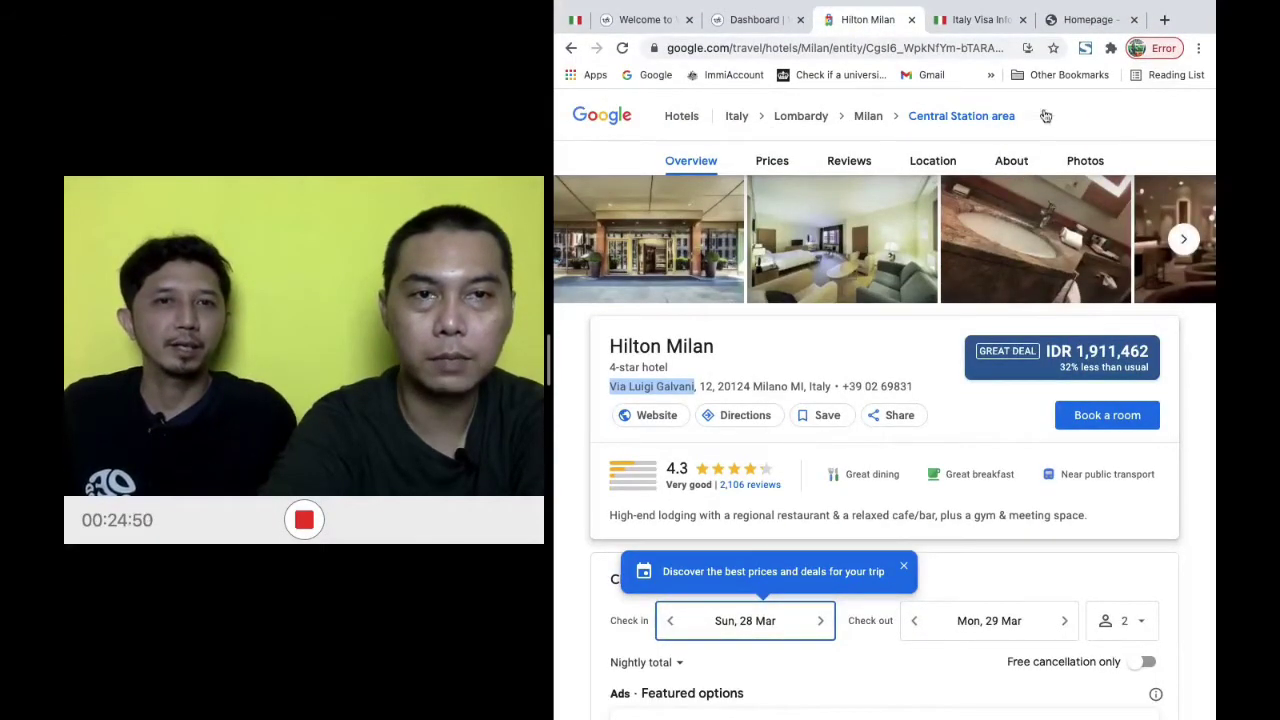
left_click(1087, 31)
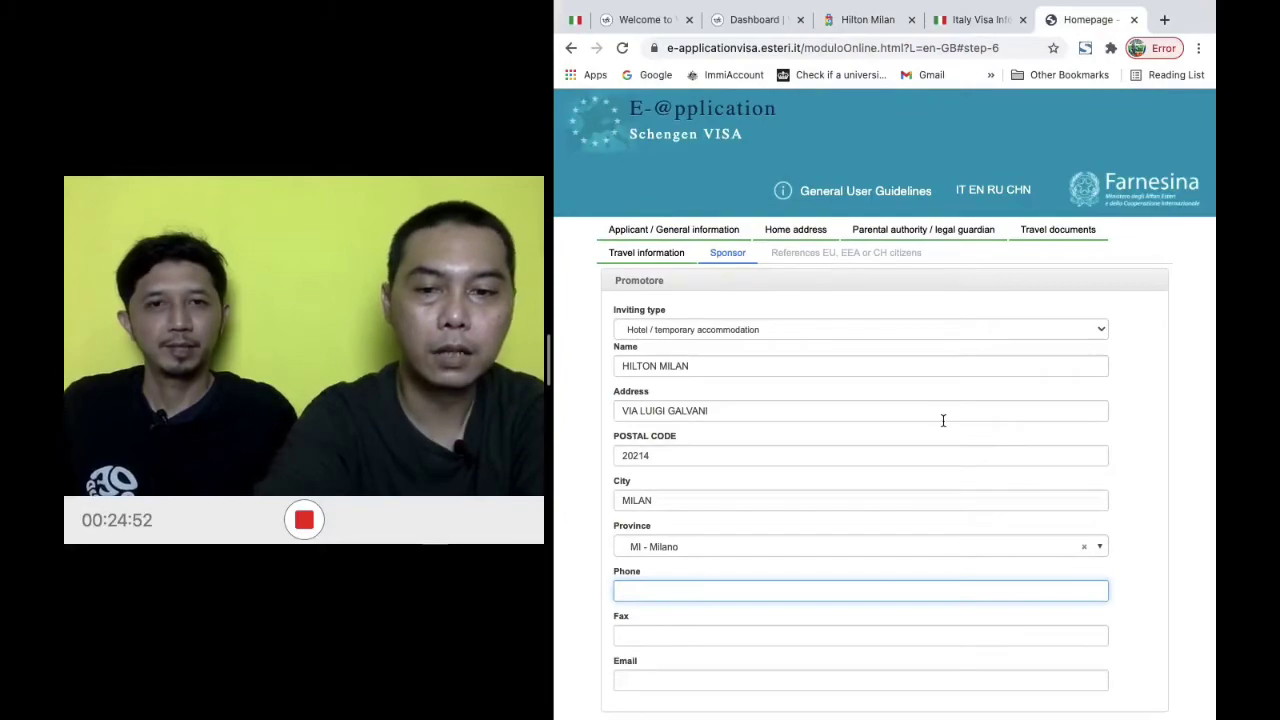
type("39")
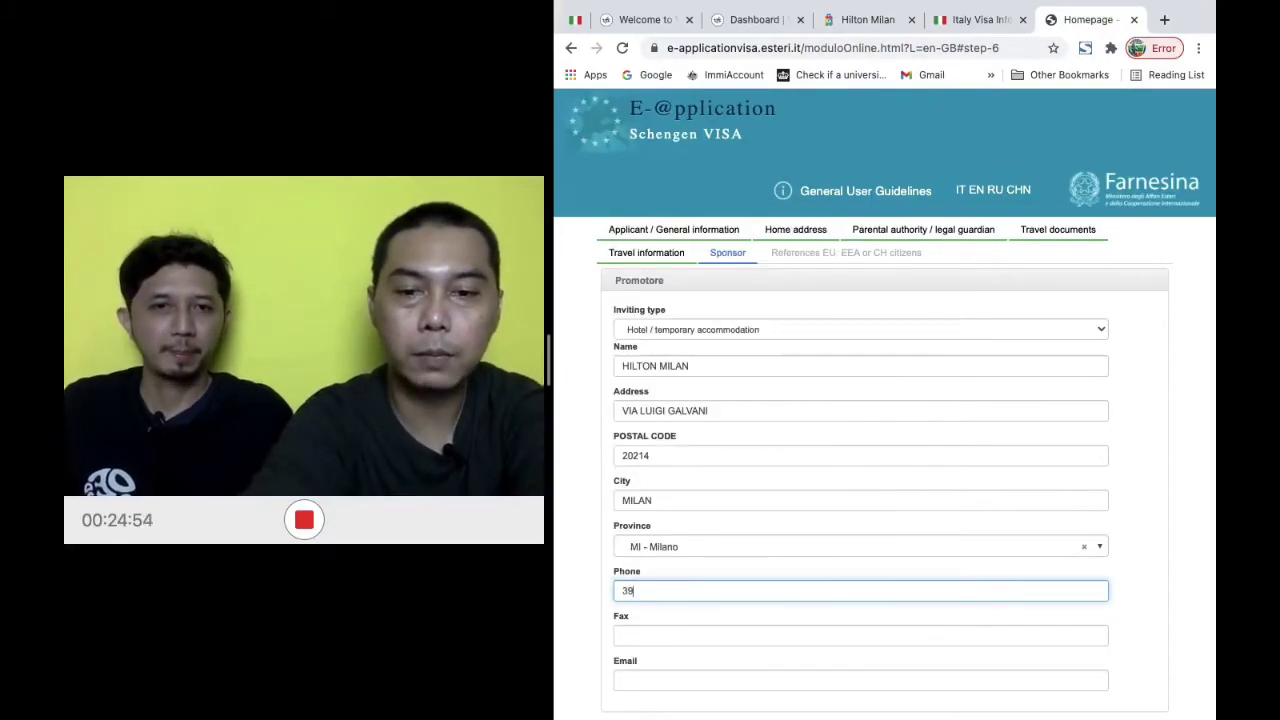
type("7585940")
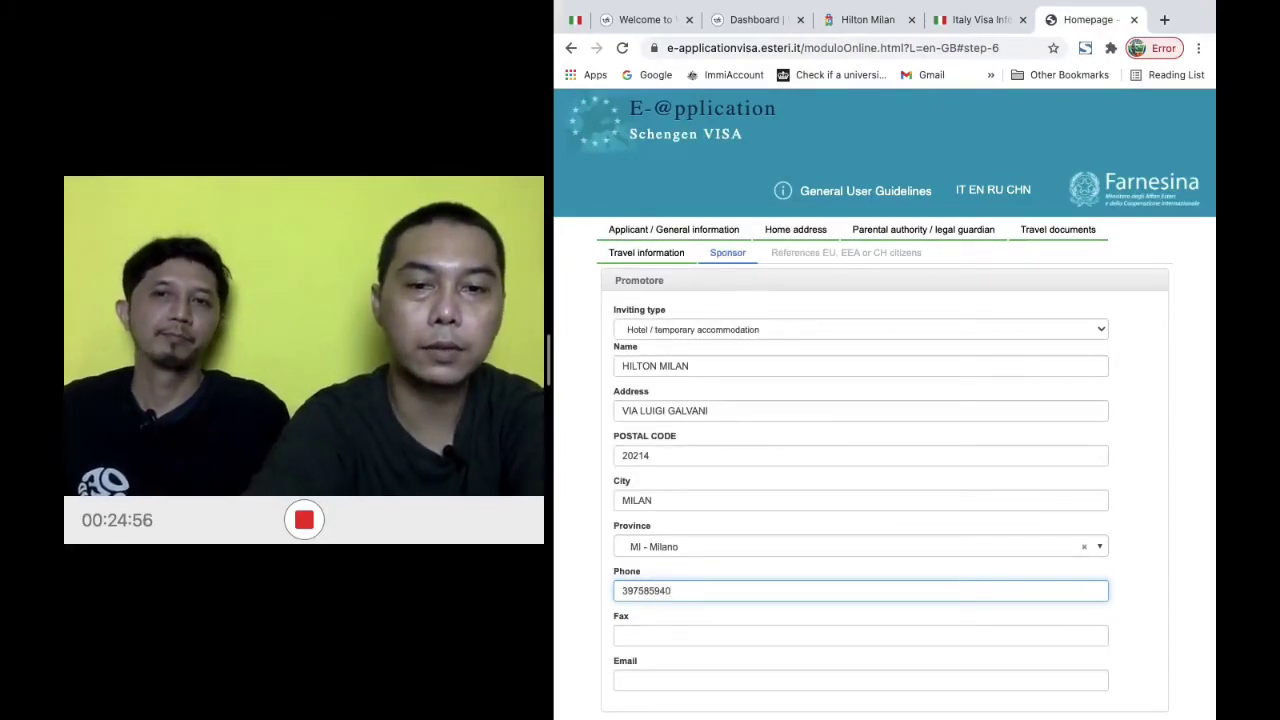
scroll(975, 535, "down", 2)
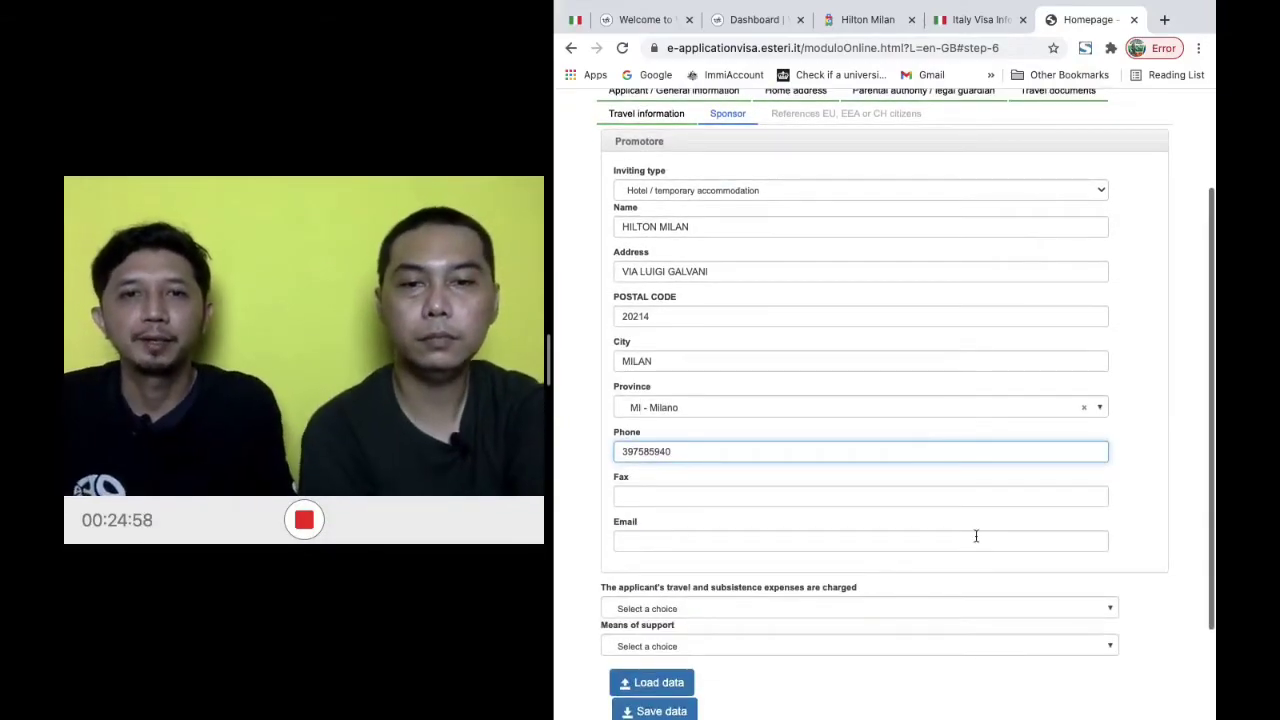
scroll(962, 481, "down", 1)
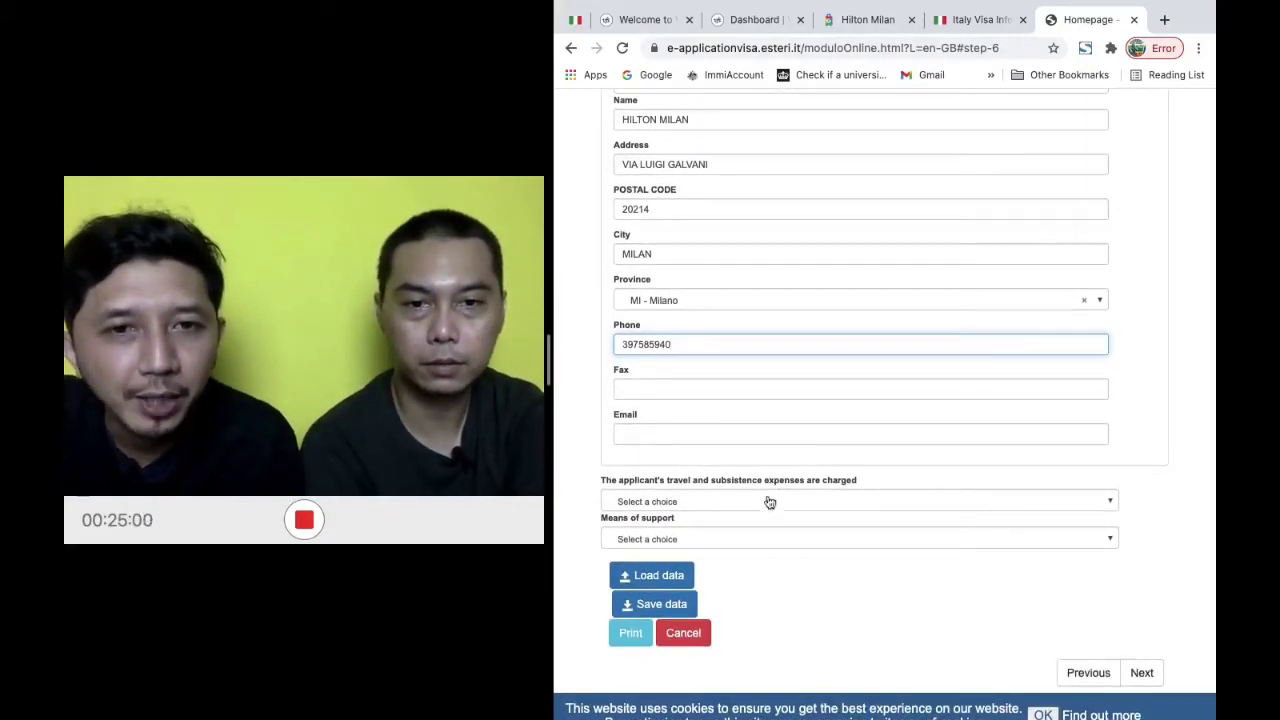
left_click(768, 504)
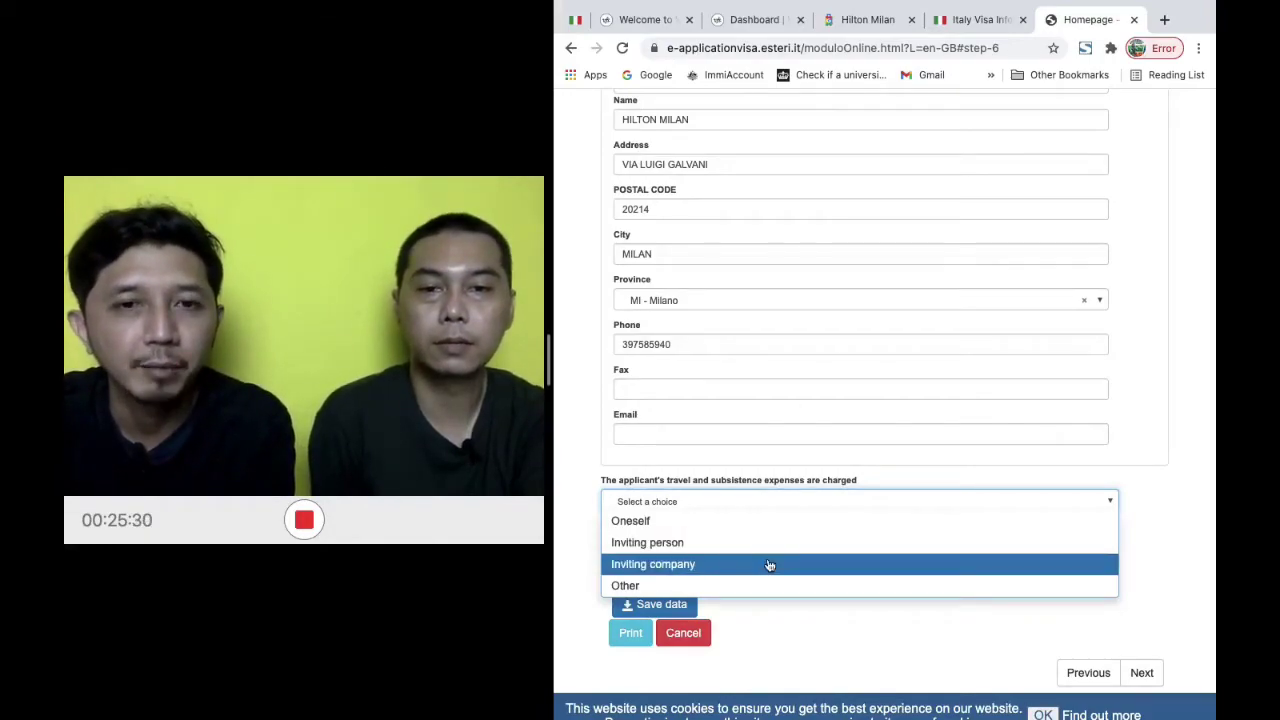
Set the expenses payer to Oneself and means of support to Means autonomous, then close Italy Visa Info
left_click(789, 520)
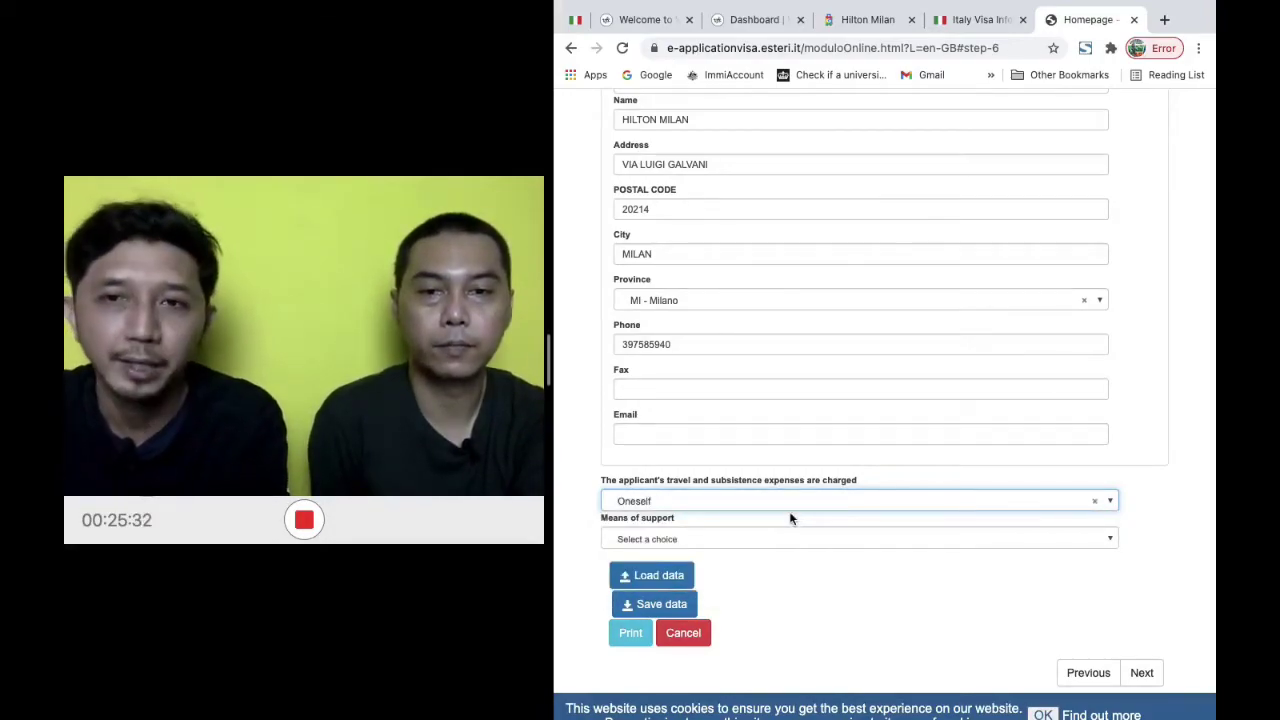
left_click(832, 536)
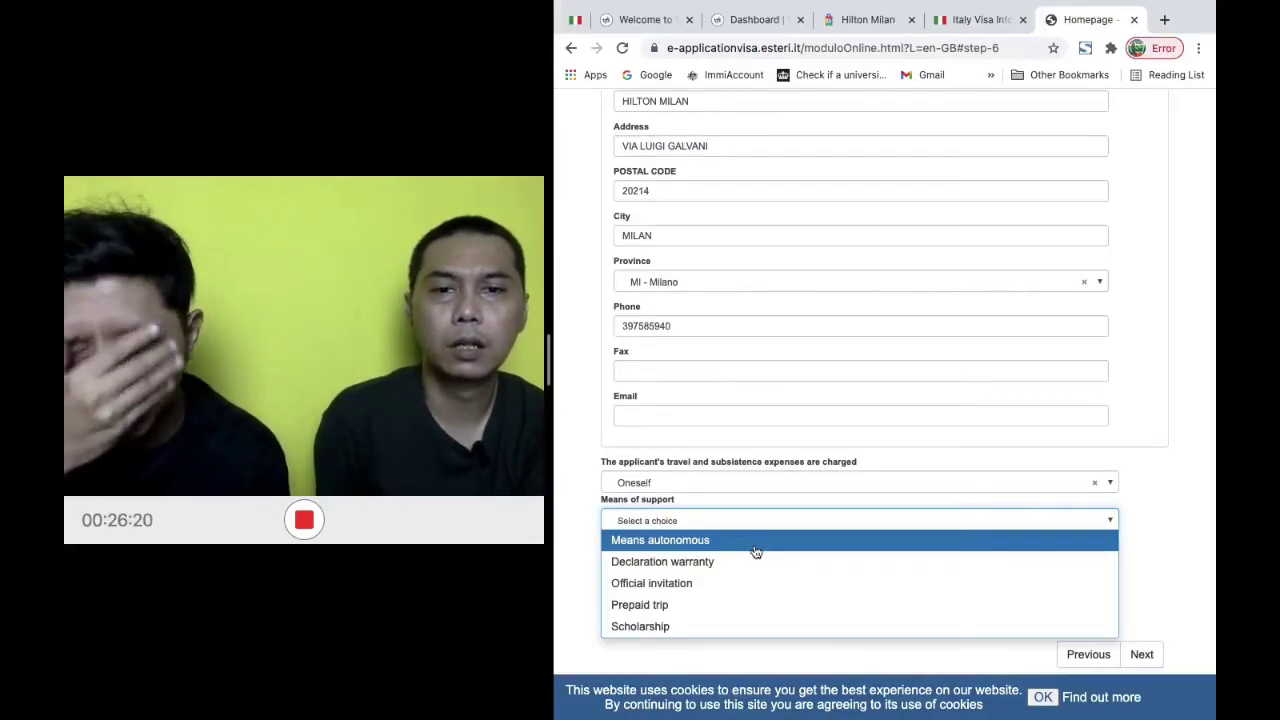
left_click(757, 552)
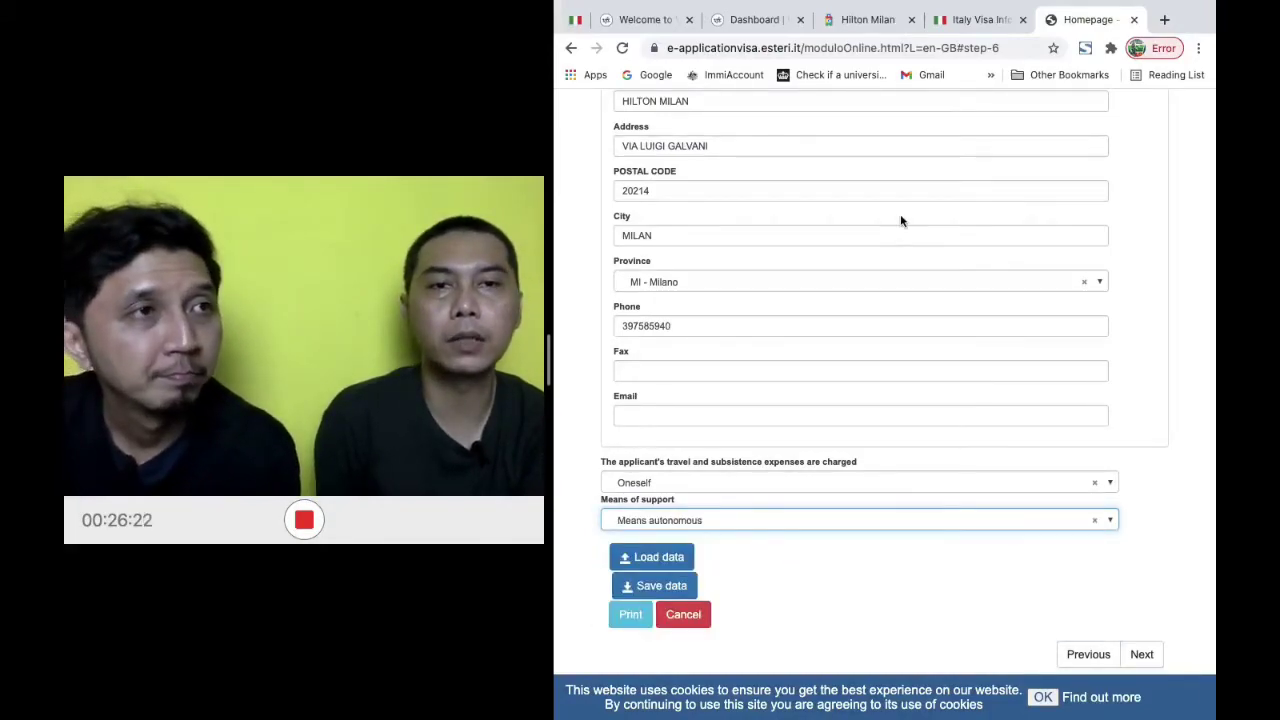
left_click(1022, 19)
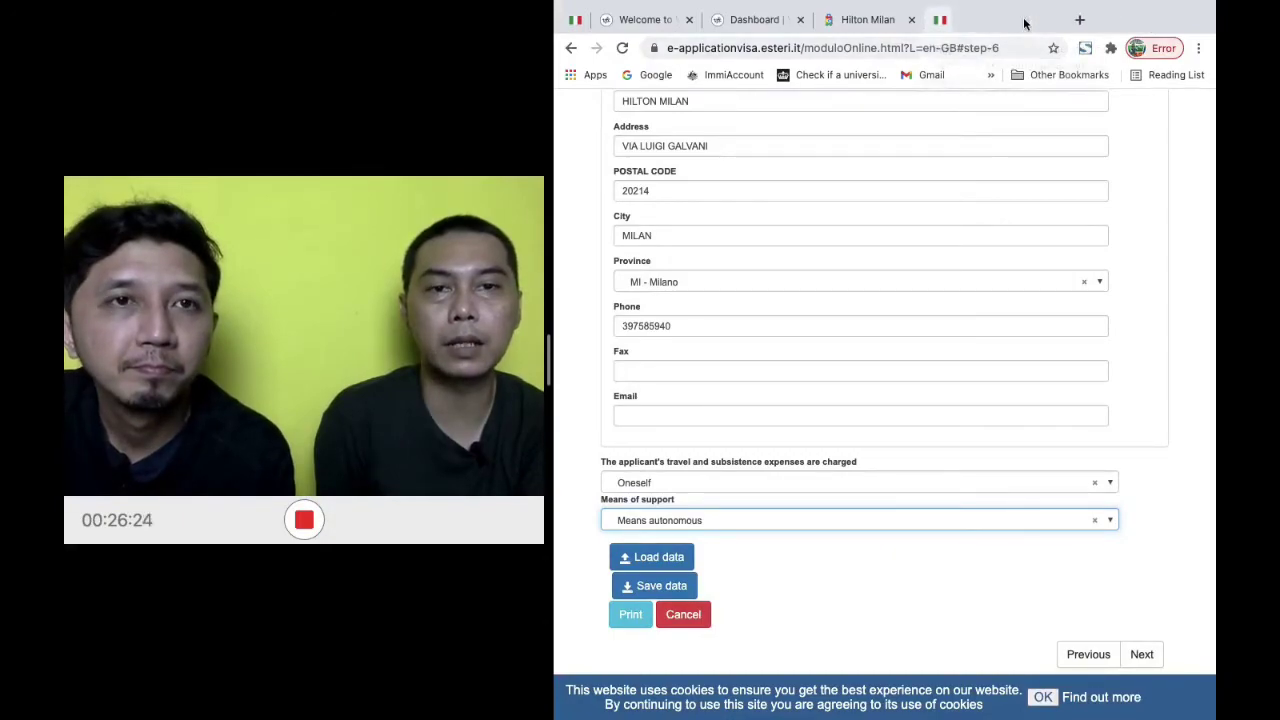
Advance to the EU, EEA or CH citizens step, print the form and open ModuloOnline.pdf
left_click(1146, 656)
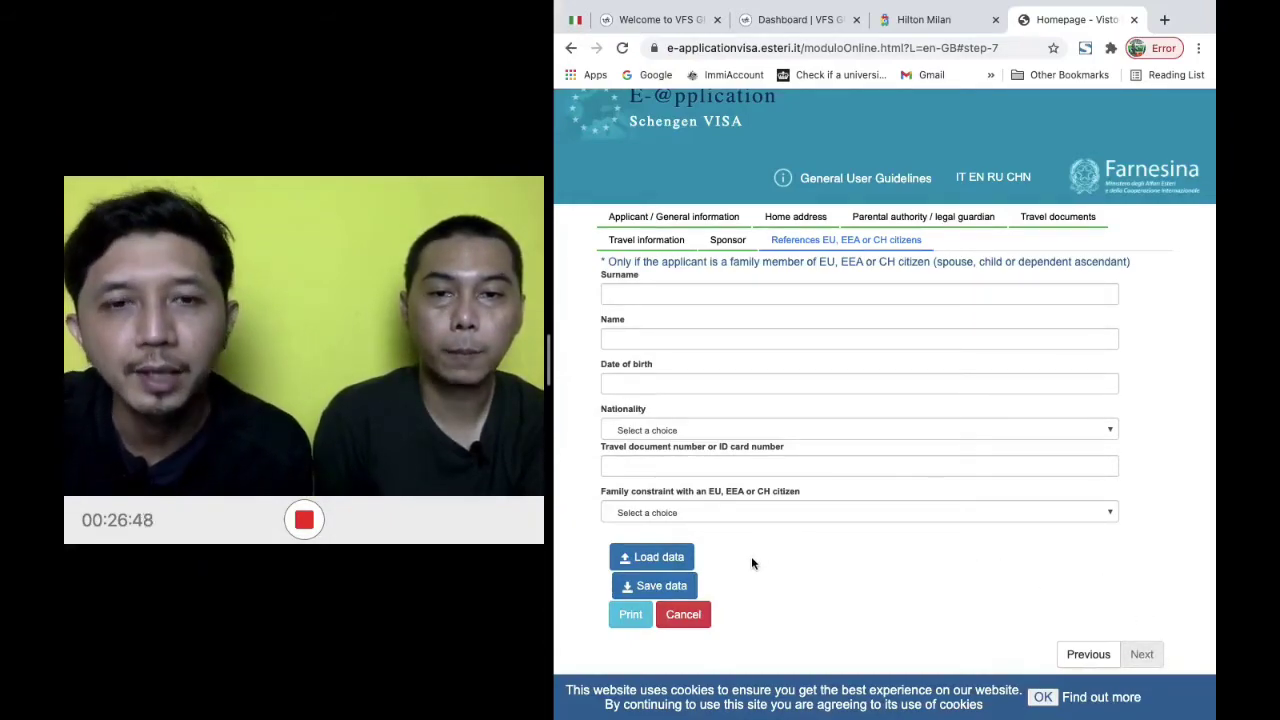
left_click(614, 620)
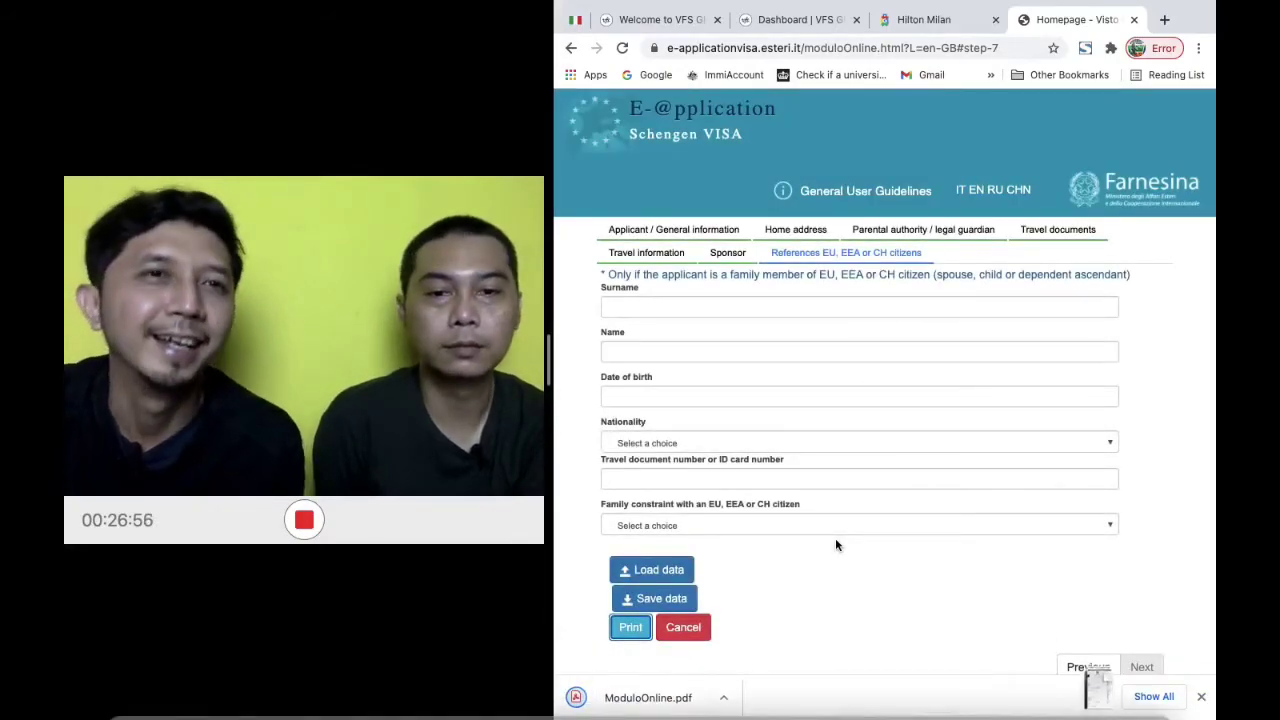
left_click(648, 698)
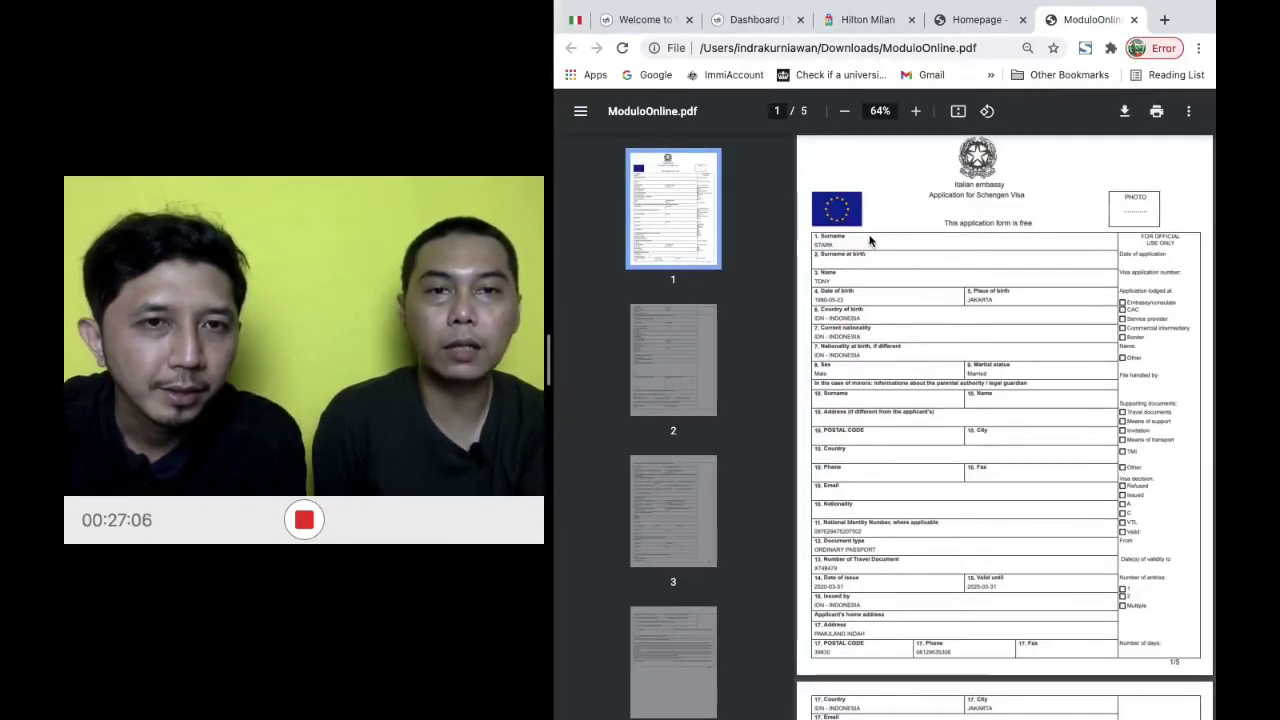
Zoom ModuloOnline.pdf in to 100%
left_click(918, 119)
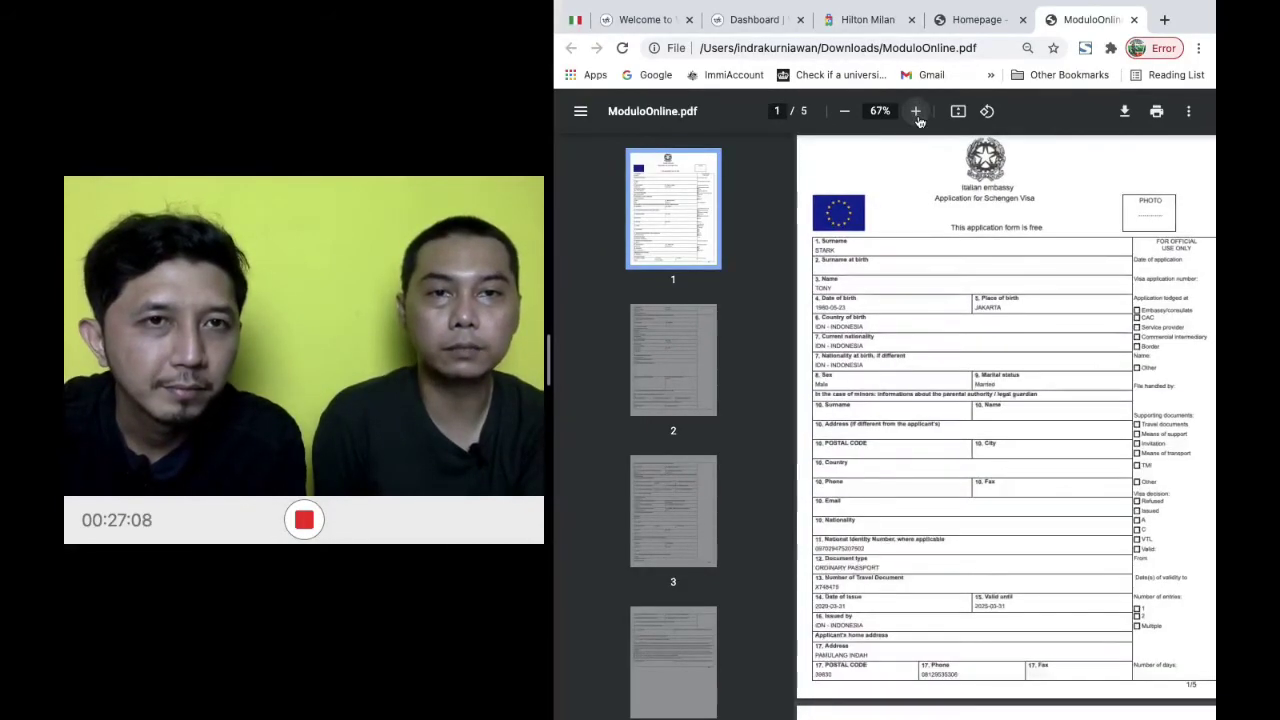
left_click(918, 119)
left_click(918, 119)
left_click(918, 119)
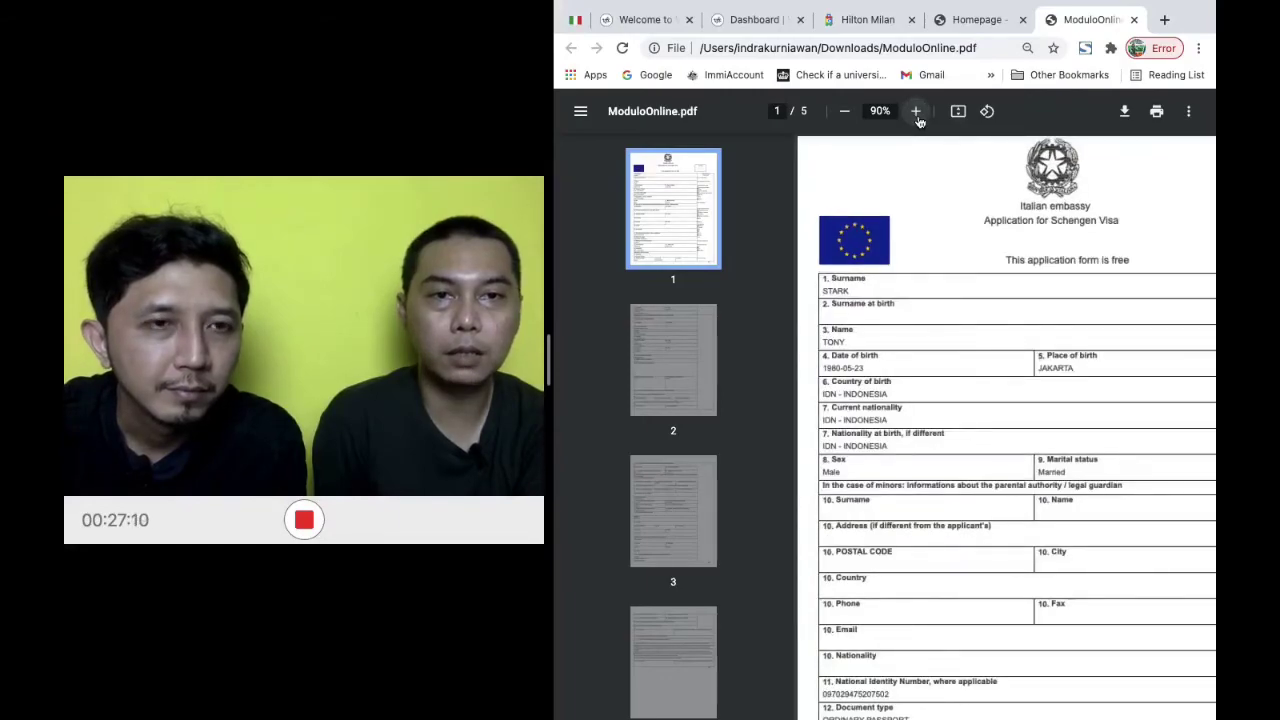
left_click(918, 119)
Scroll through the five PDF pages down to the Barcode 1 appendix
scroll(977, 490, "right", 5)
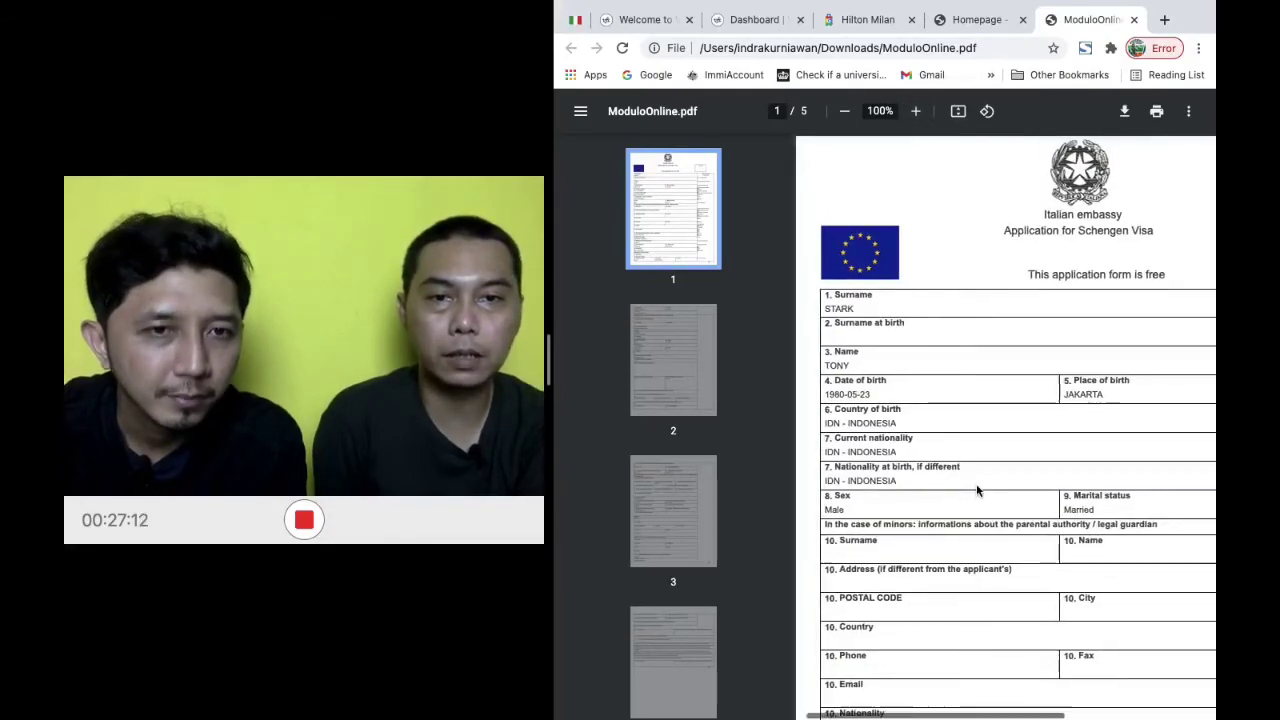
scroll(977, 490, "right", 3)
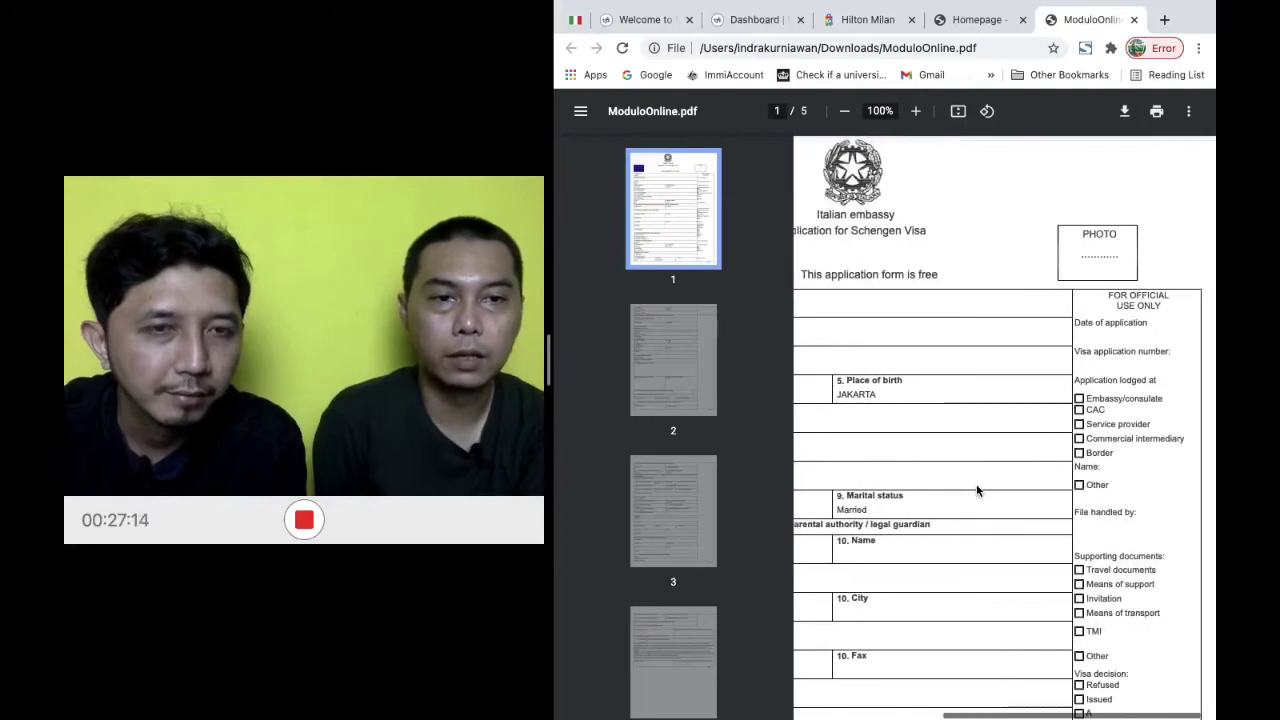
scroll(1112, 425, "left", 8)
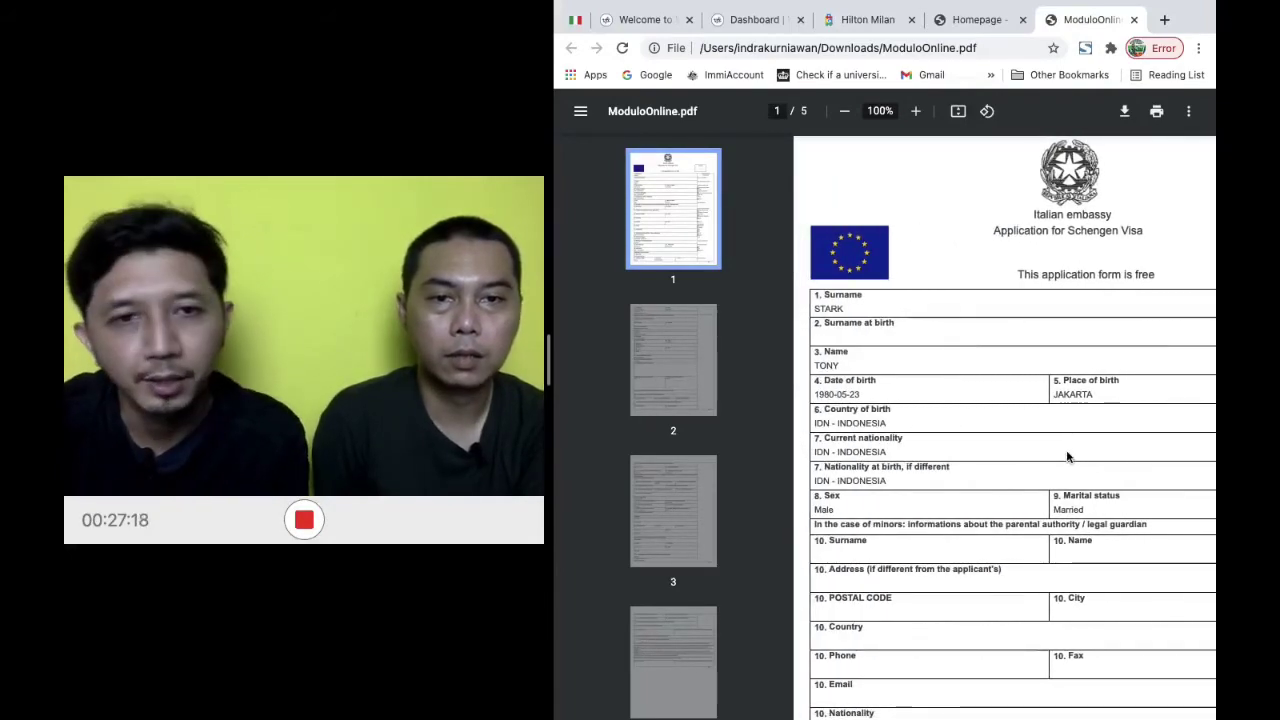
scroll(1067, 457, "down", 3)
scroll(1067, 457, "down", 3)
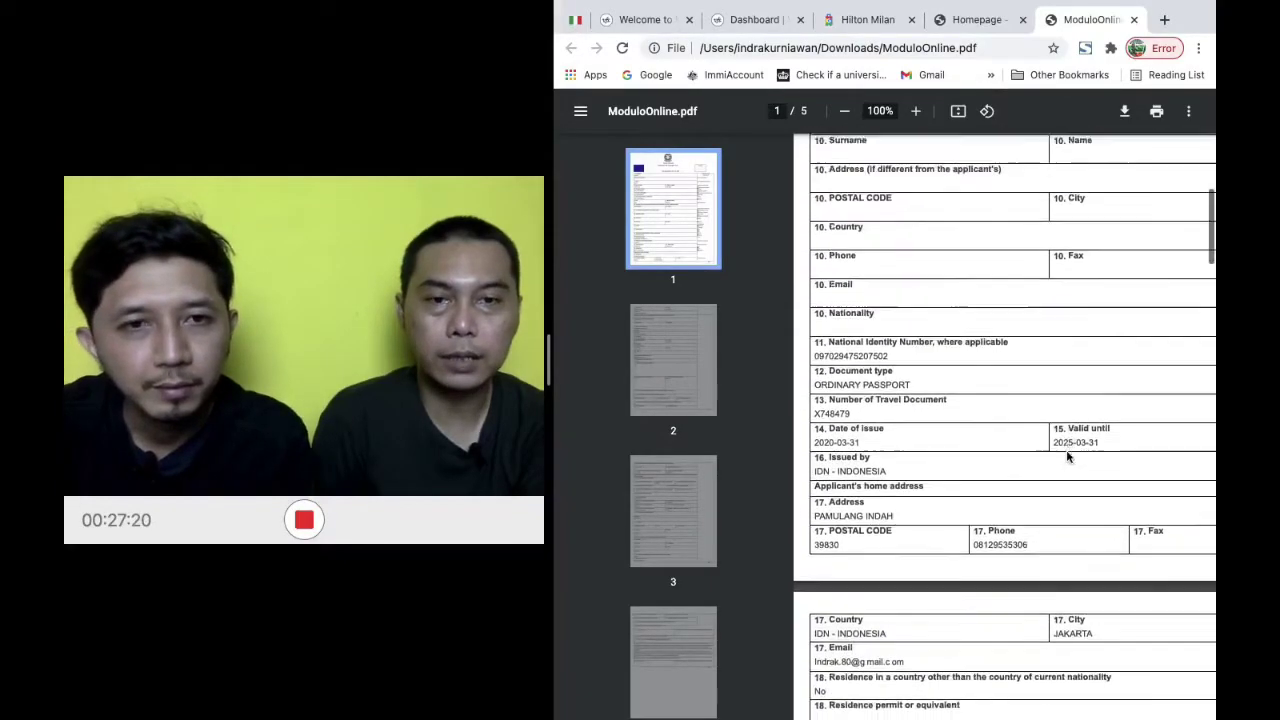
scroll(1067, 457, "down", 10)
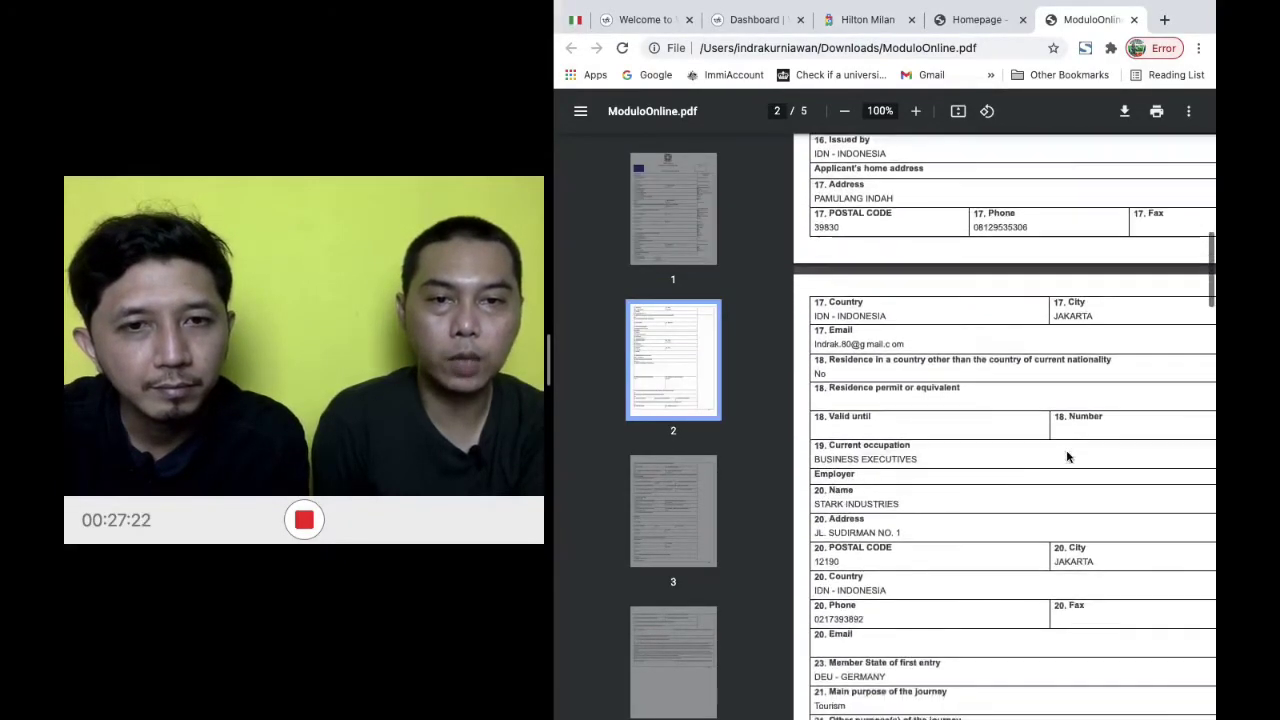
scroll(1067, 457, "down", 6)
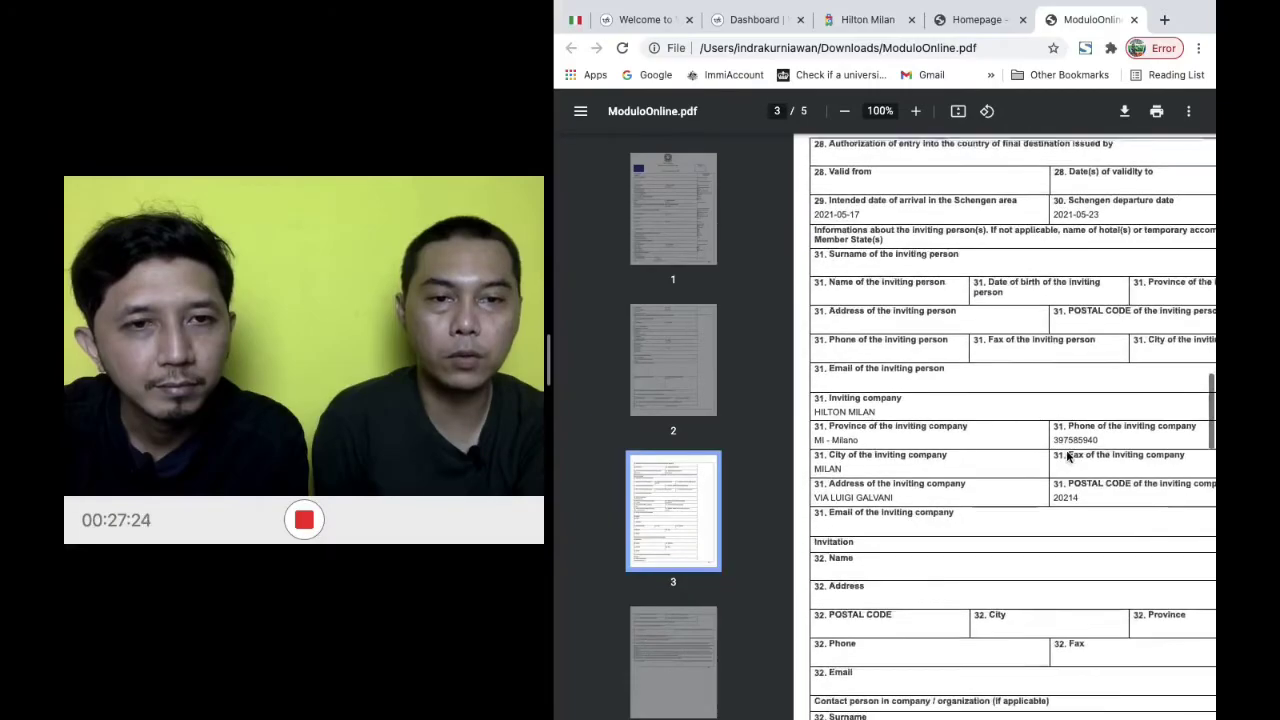
scroll(1067, 457, "down", 6)
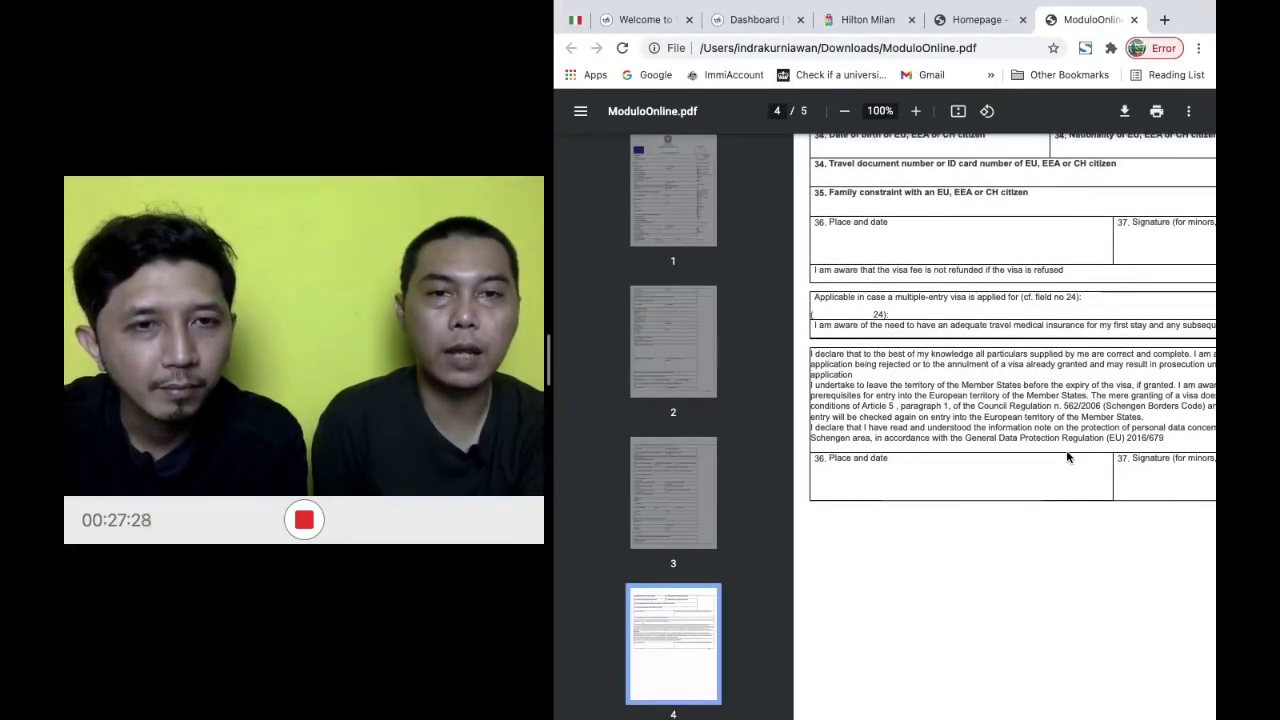
scroll(1067, 457, "up", 1)
scroll(1067, 457, "right", 2)
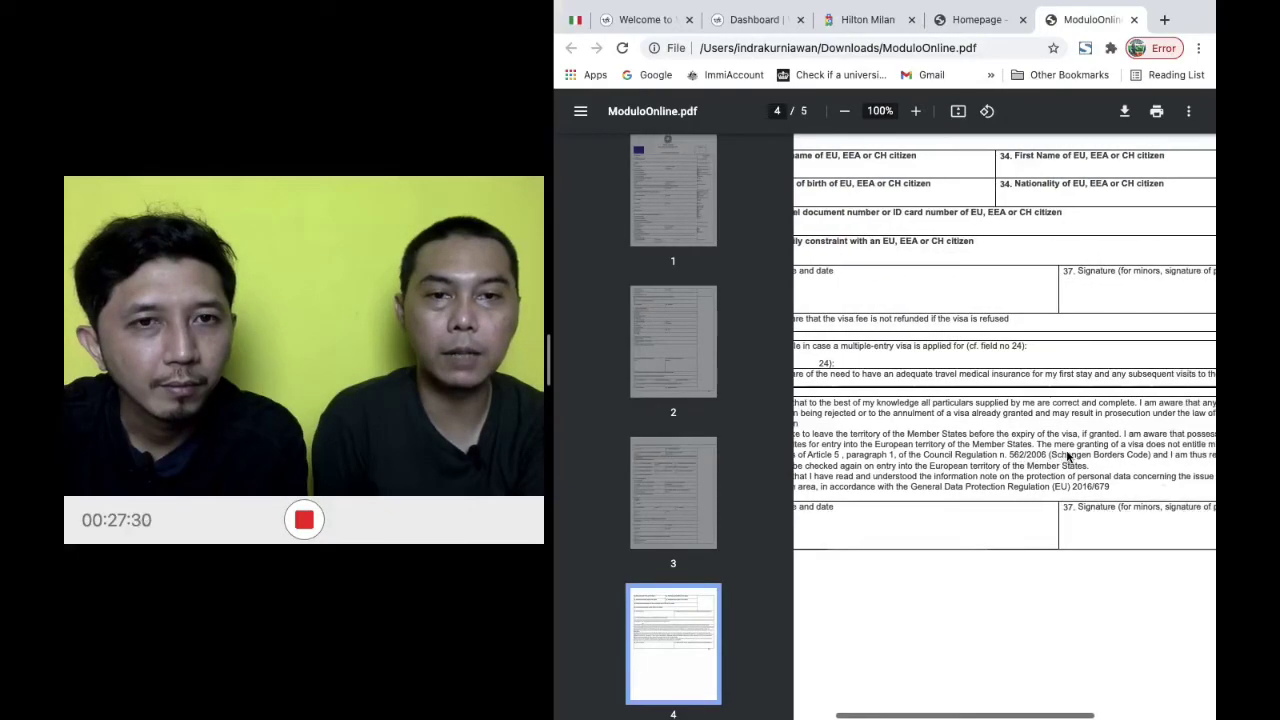
scroll(1067, 457, "right", 1)
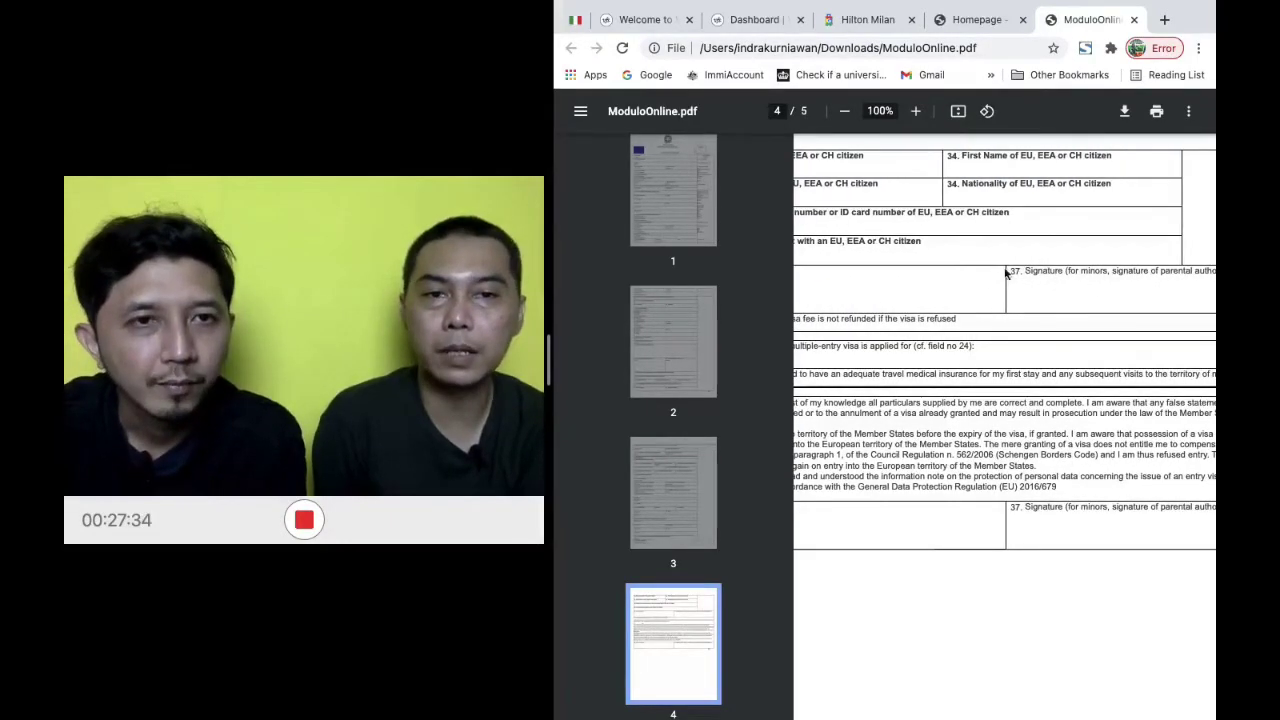
scroll(1057, 310, "left", 3)
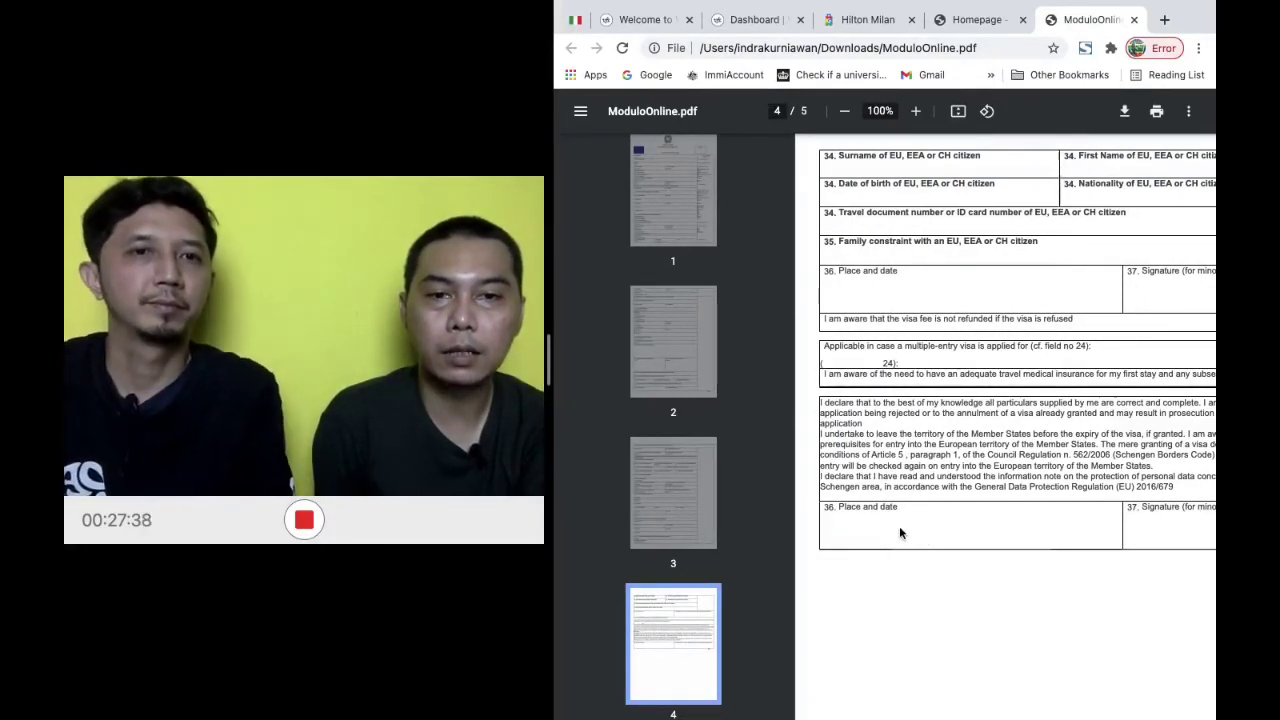
scroll(900, 533, "right", 1)
scroll(905, 532, "right", 2)
scroll(1043, 543, "down", 10)
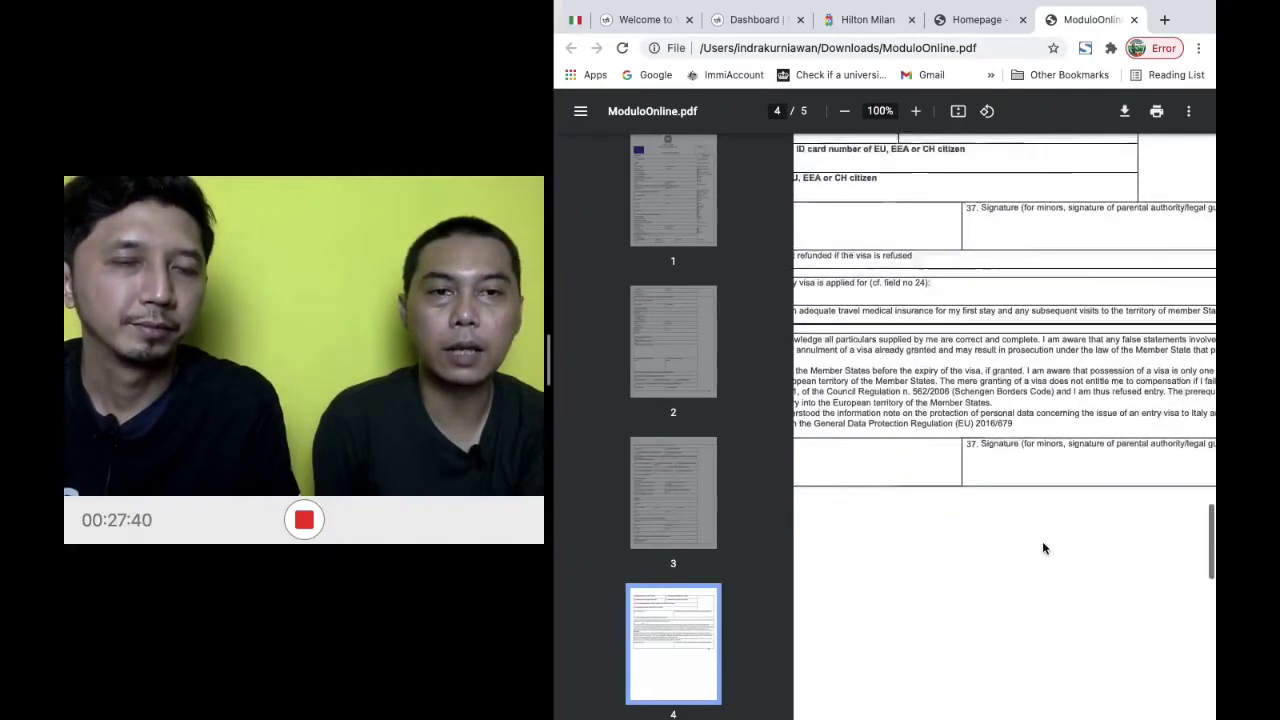
scroll(1043, 548, "up", 3)
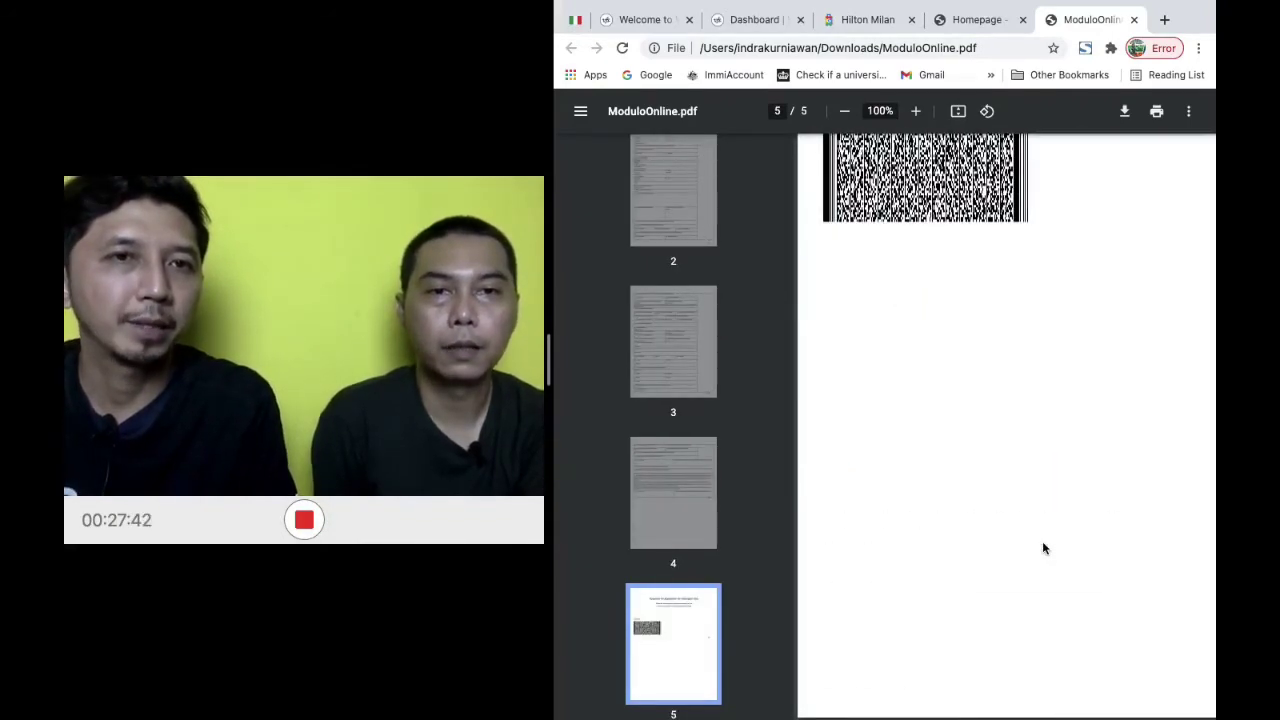
scroll(1042, 548, "up", 1)
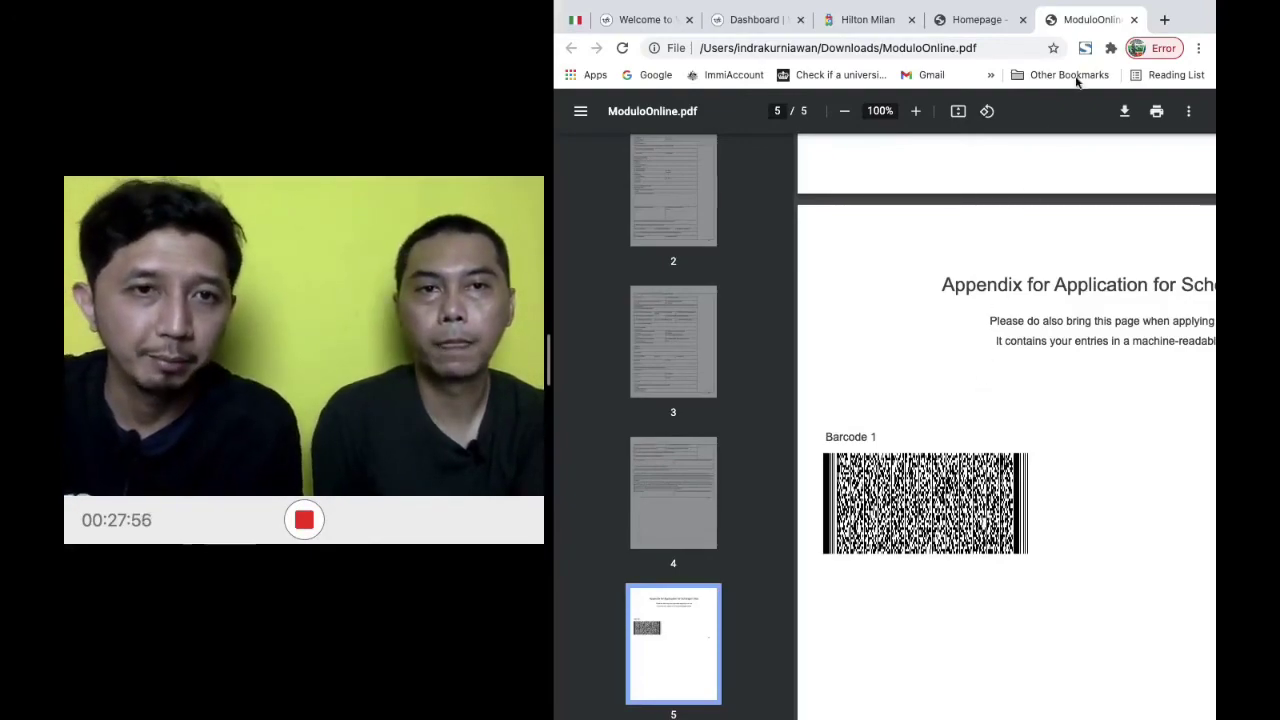
Go back to the Homepage tab showing the visa form's EU citizens step
left_click(985, 26)
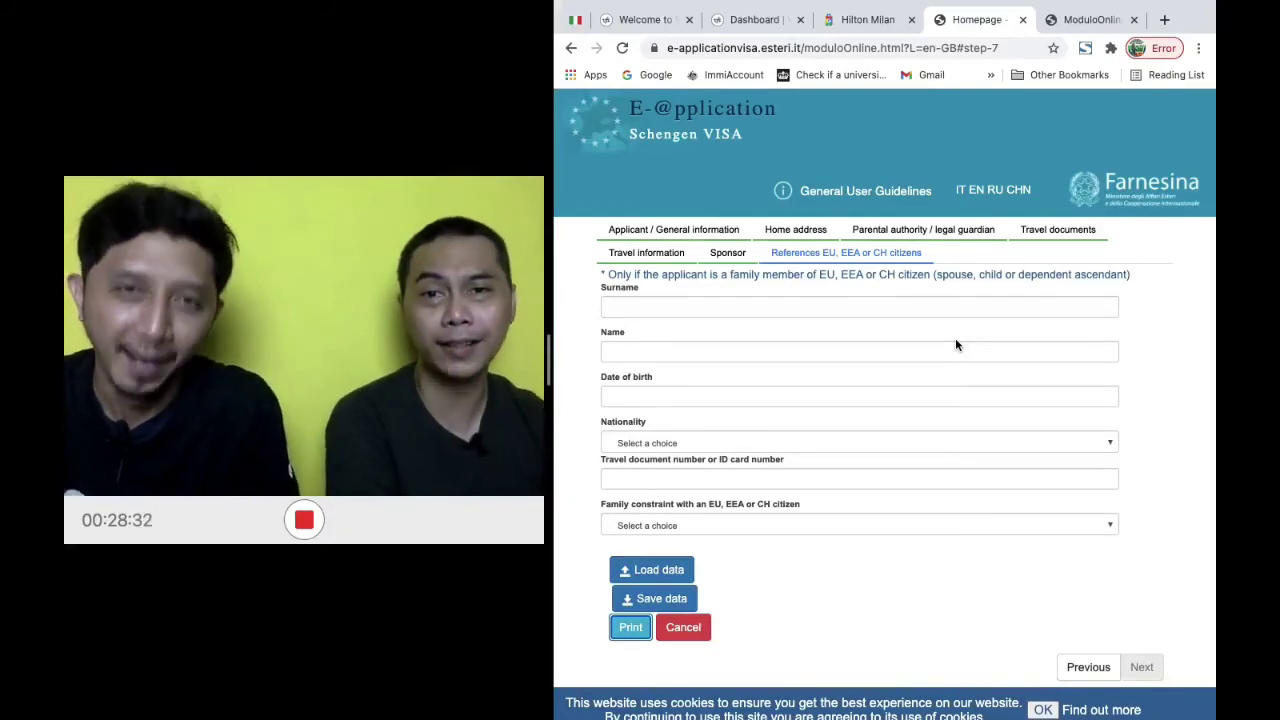
Switch back to ModuloOnline.pdf and bring page 1 with the applicant's details into view
scroll(955, 345, "down", 1)
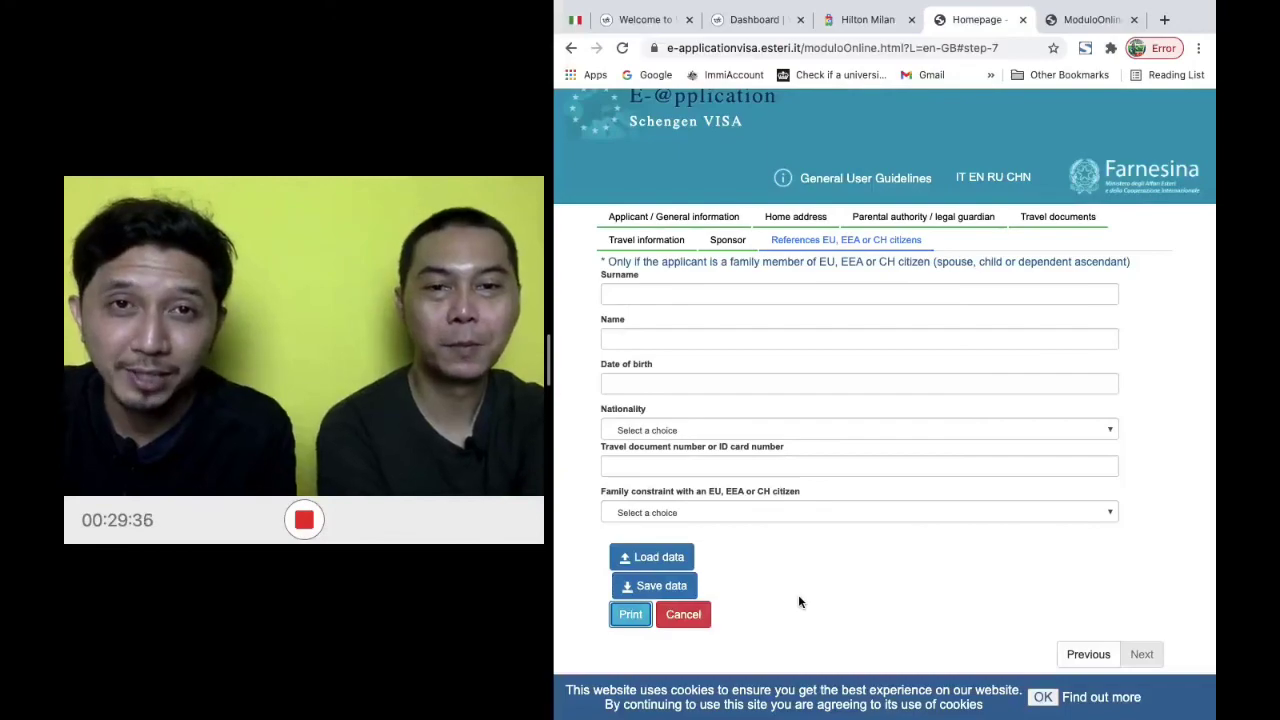
scroll(798, 594, "down", 2)
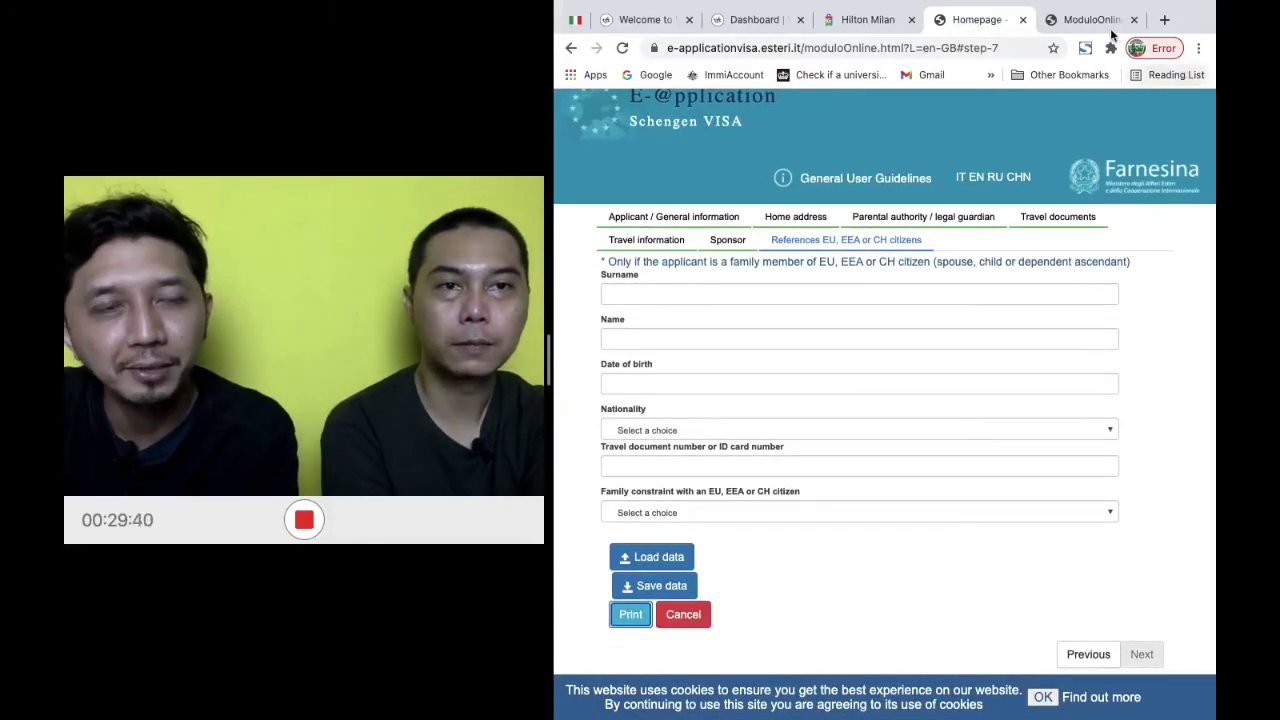
left_click(1070, 22)
scroll(975, 390, "up", 20)
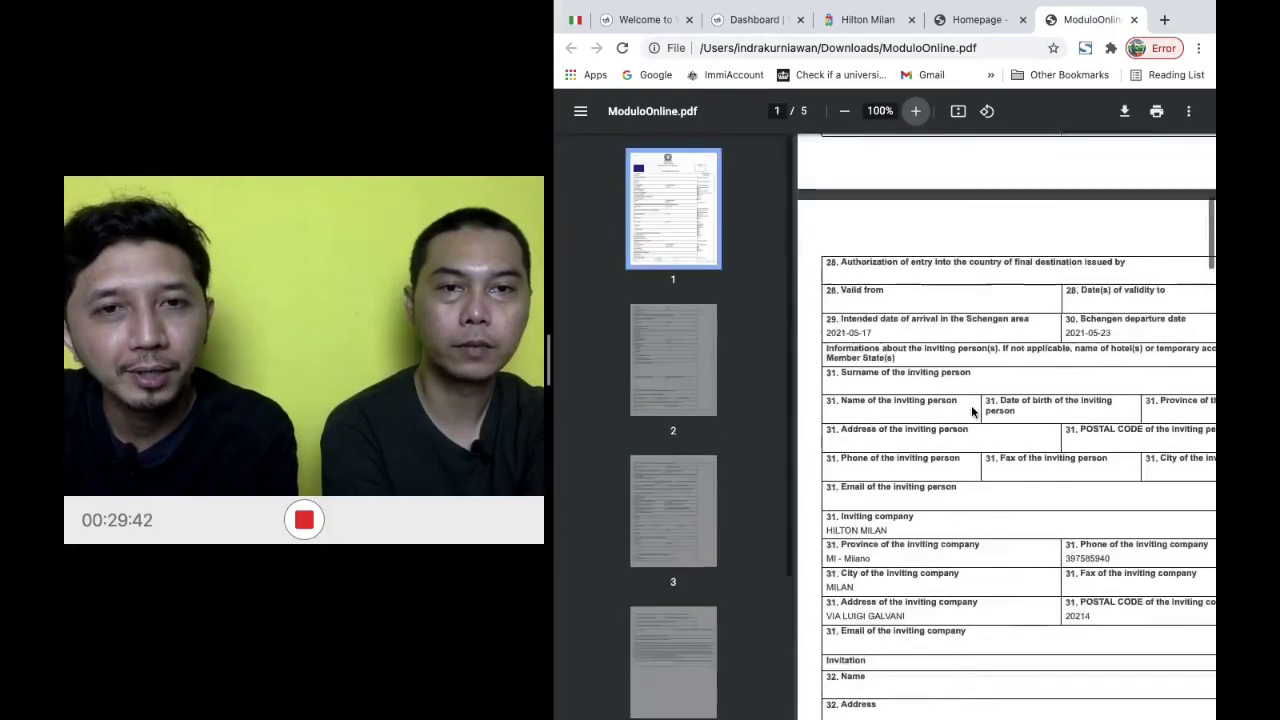
scroll(971, 405, "right", 3)
scroll(971, 405, "left", 3)
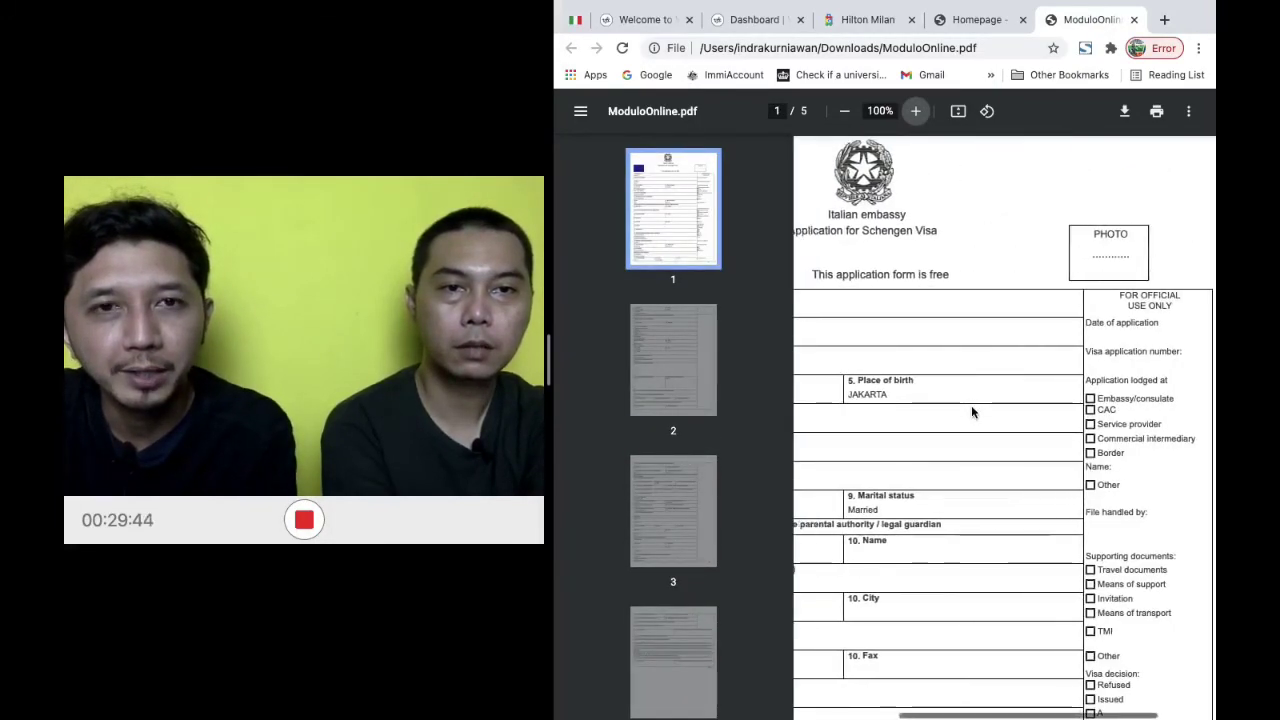